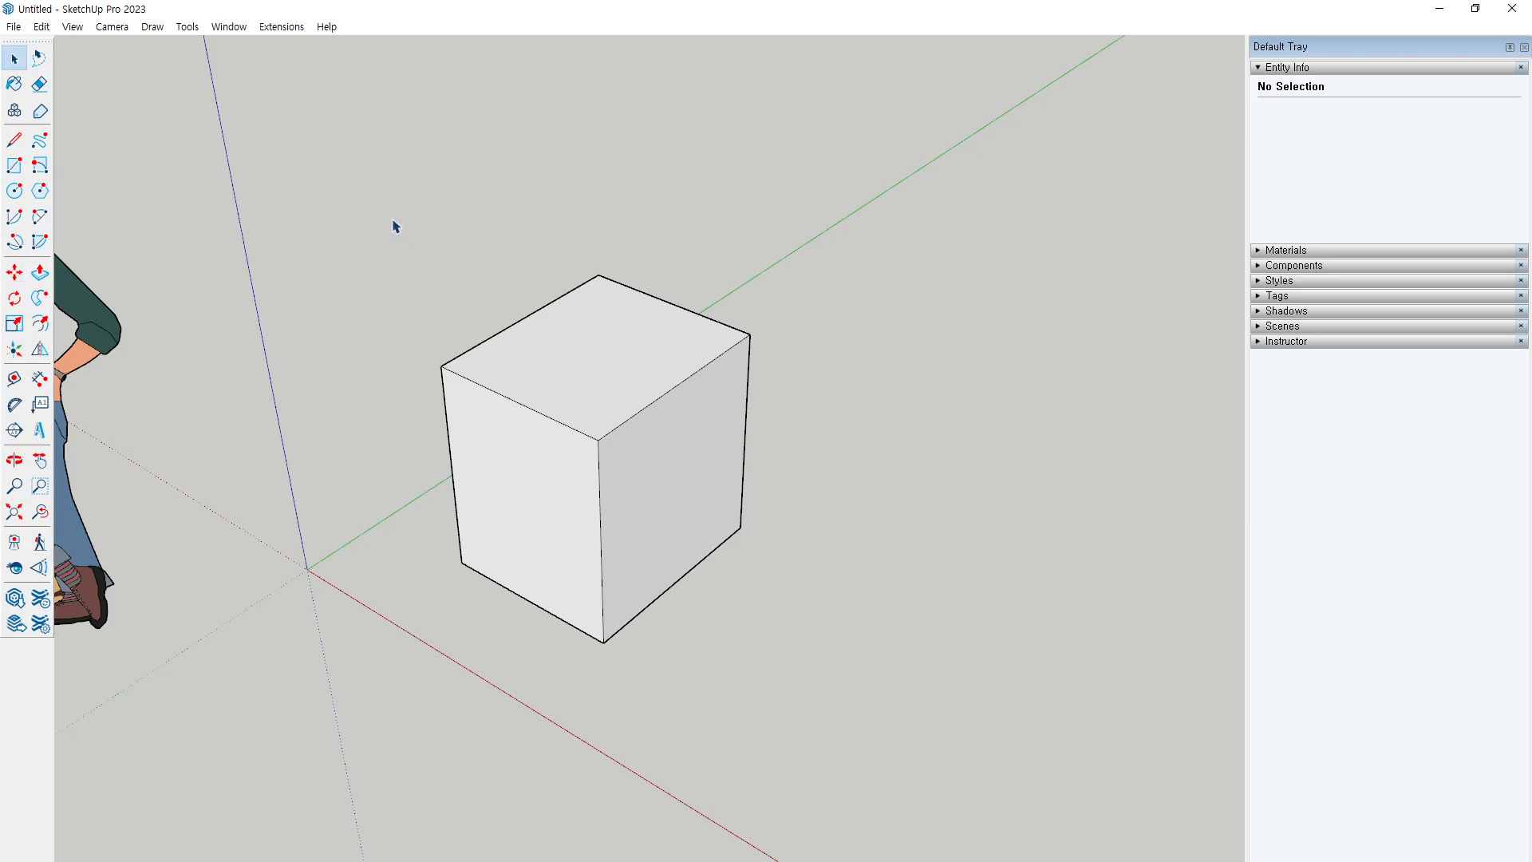
Copy the whole box by its bottom corner and place the duplicate beside the original, roughly along the red axis
{"action": "left_click_drag", "start_coordinate": [369, 175], "coordinate": [854, 662]}
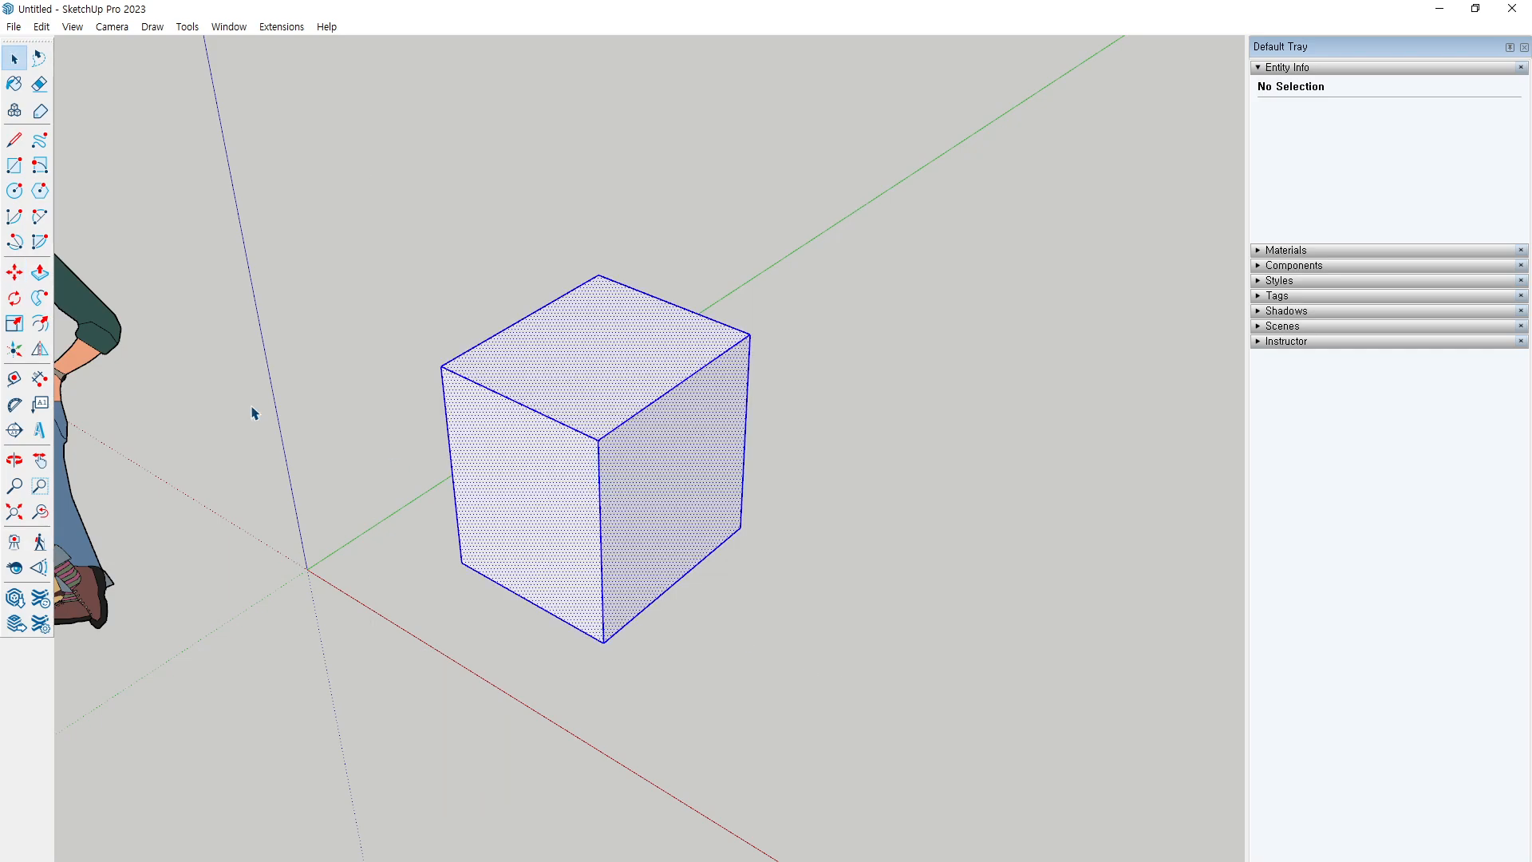
{"action": "left_click", "coordinate": [15, 272]}
{"action": "left_click", "coordinate": [467, 563]}
{"action": "key", "text": "ctrl"}
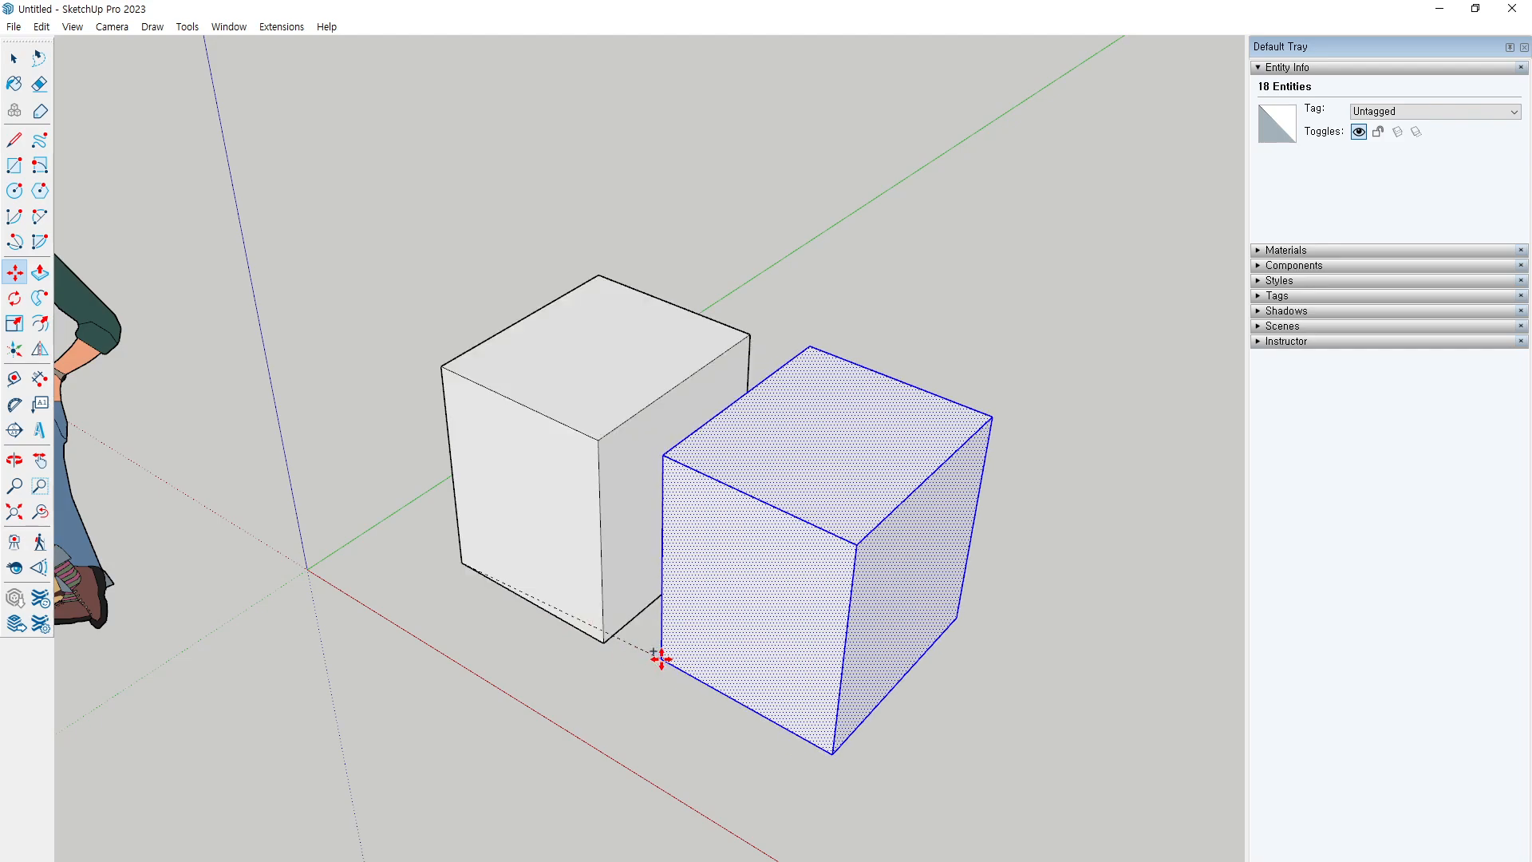
{"action": "left_click", "coordinate": [691, 702]}
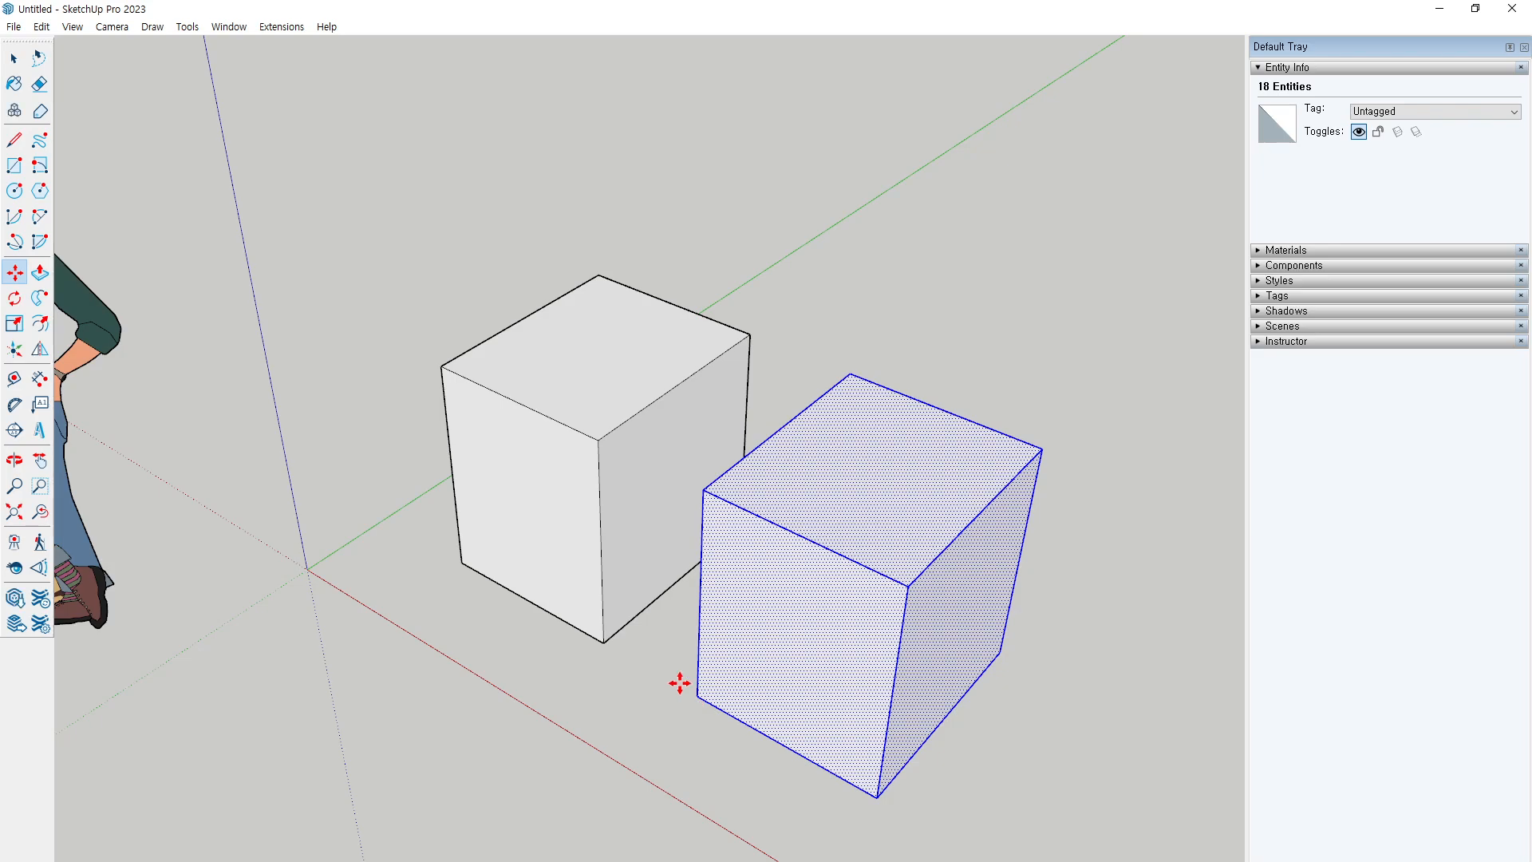
{"action": "middle_click_drag", "start_coordinate": [742, 584], "coordinate": [581, 478], "text": "shift"}
{"action": "key", "text": "space"}
{"action": "left_click", "coordinate": [878, 663]}
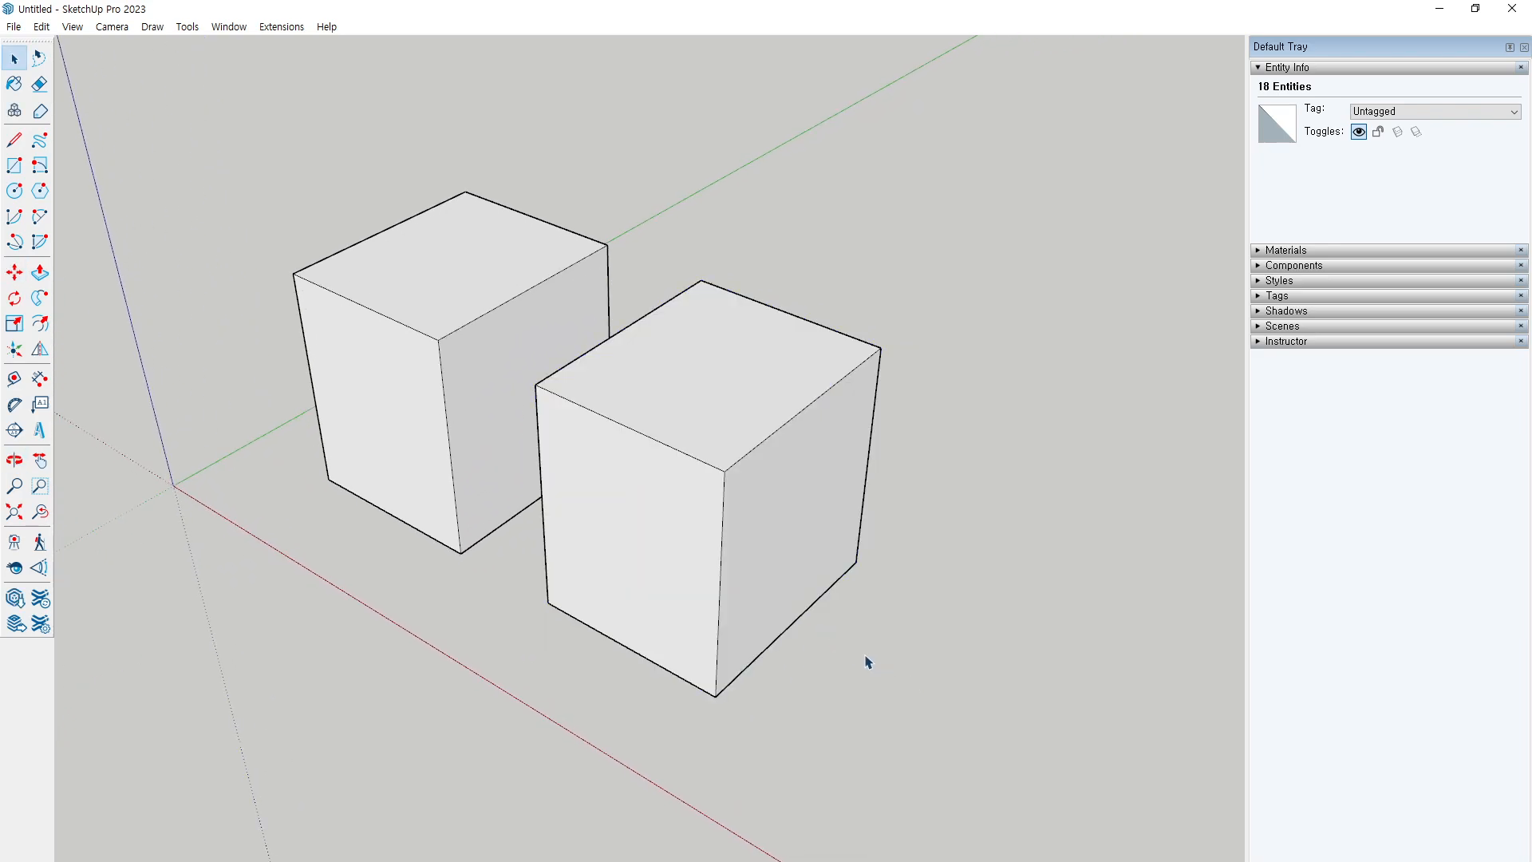
Copy the second box by its bottom corner to add a third box at the end of the row
{"action": "triple_click", "coordinate": [640, 417]}
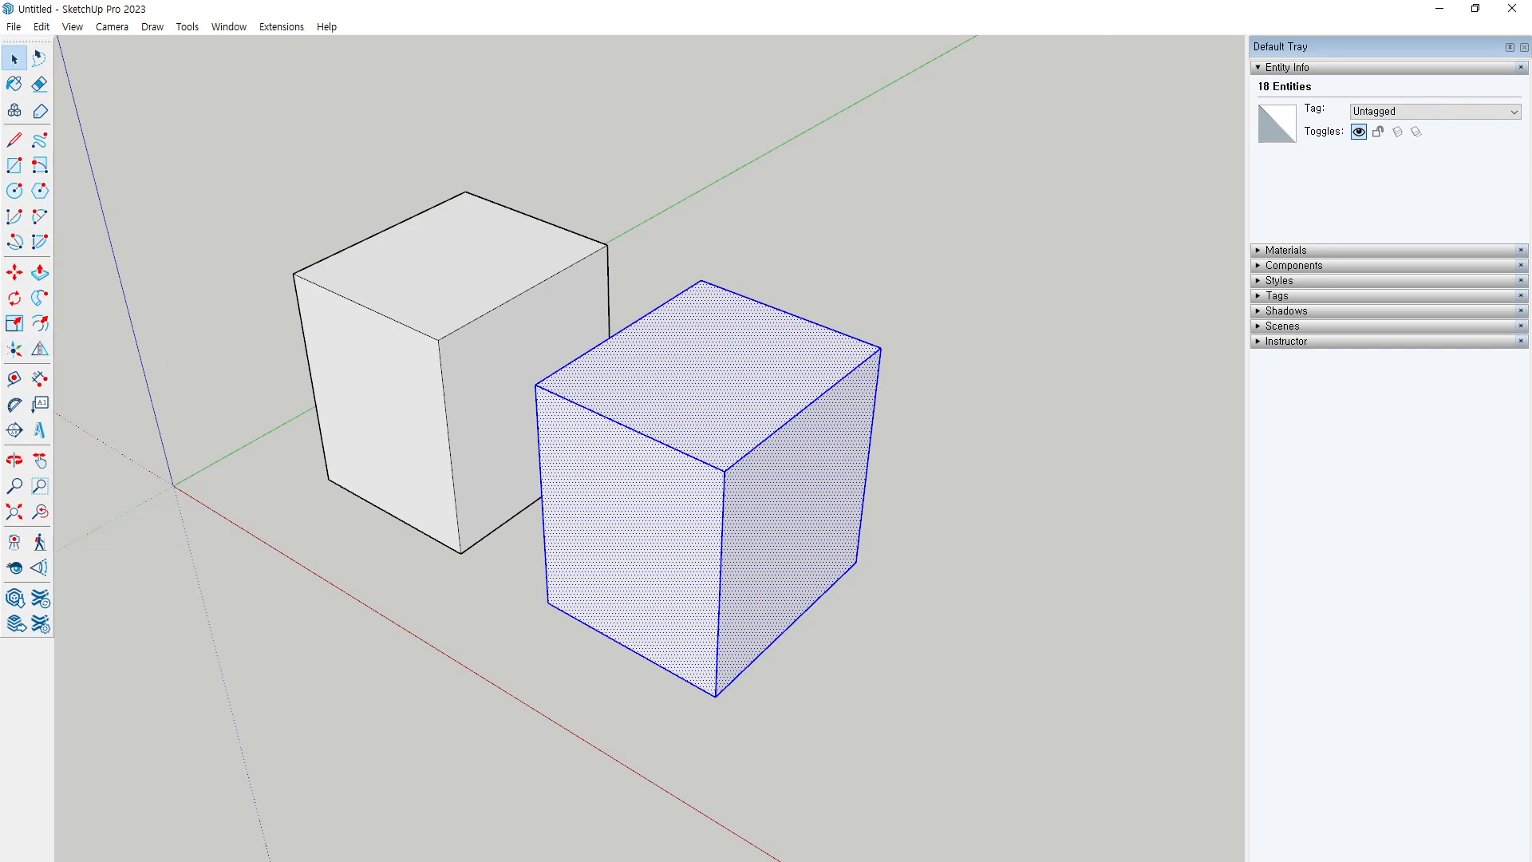
{"action": "key", "text": "m"}
{"action": "left_click", "coordinate": [547, 603]}
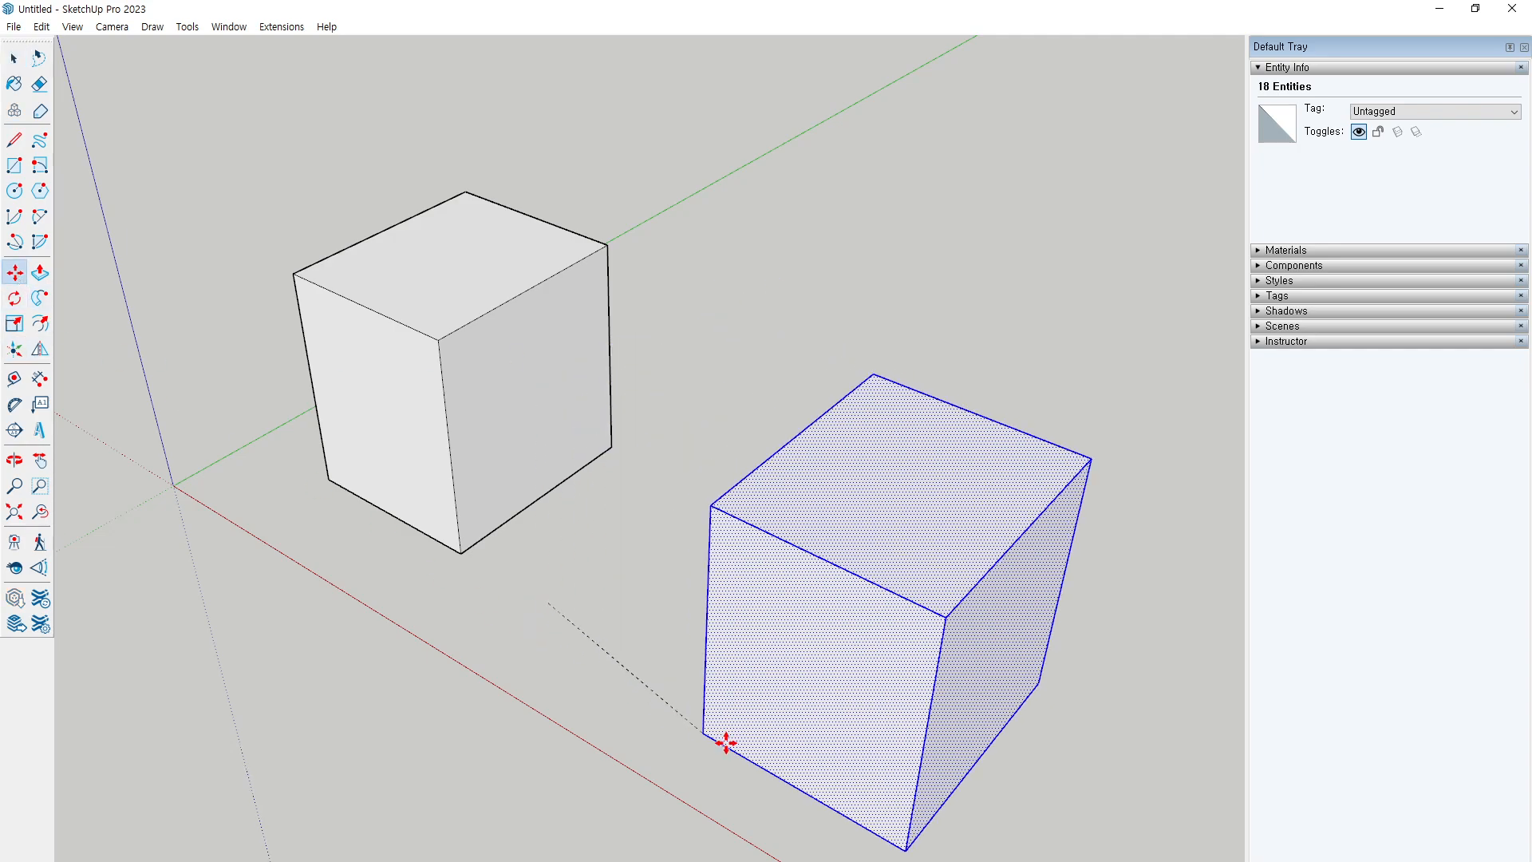
{"action": "key", "text": "ctrl"}
{"action": "left_click", "coordinate": [811, 756]}
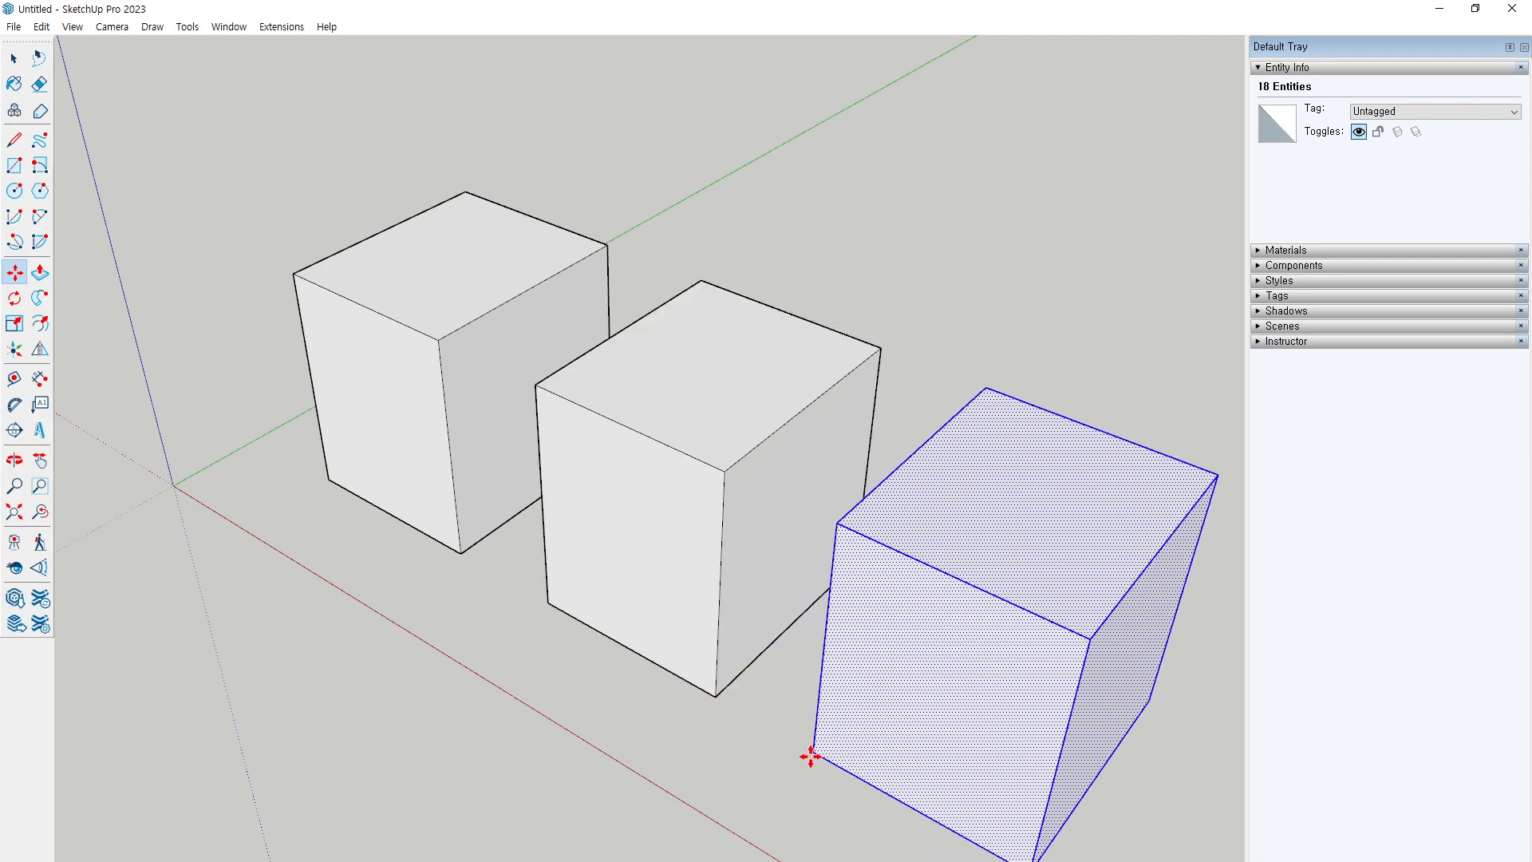
{"action": "key", "text": "space"}
{"action": "middle_click_drag", "start_coordinate": [766, 599], "coordinate": [427, 441], "text": "shift"}
{"action": "left_click", "coordinate": [857, 646]}
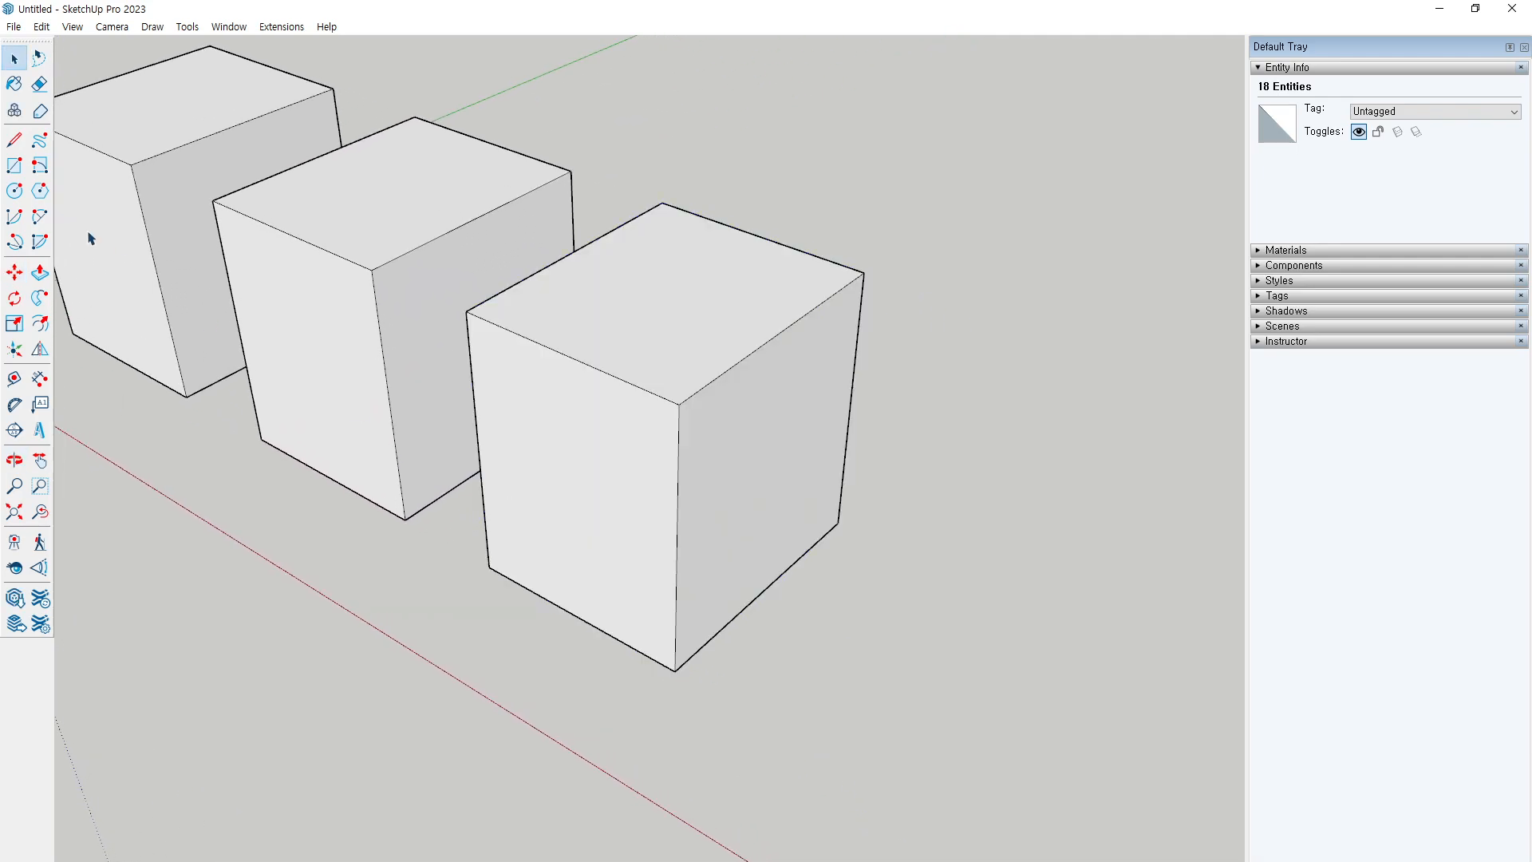
Try to move a copy of the third box's outer side face away from it along the red axis
{"action": "left_click", "coordinate": [15, 273]}
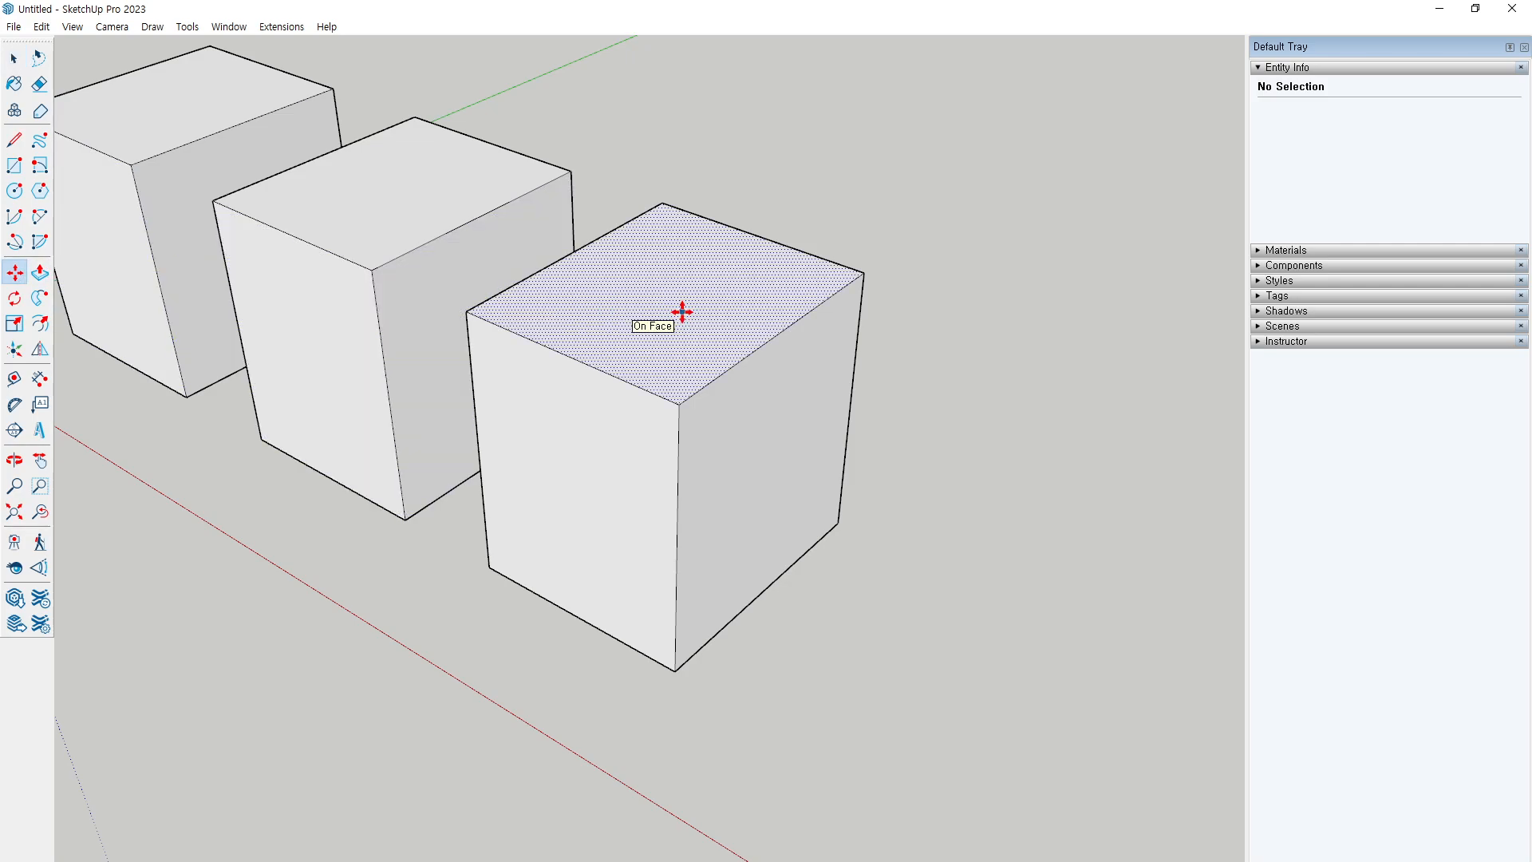
{"action": "left_click", "coordinate": [748, 423]}
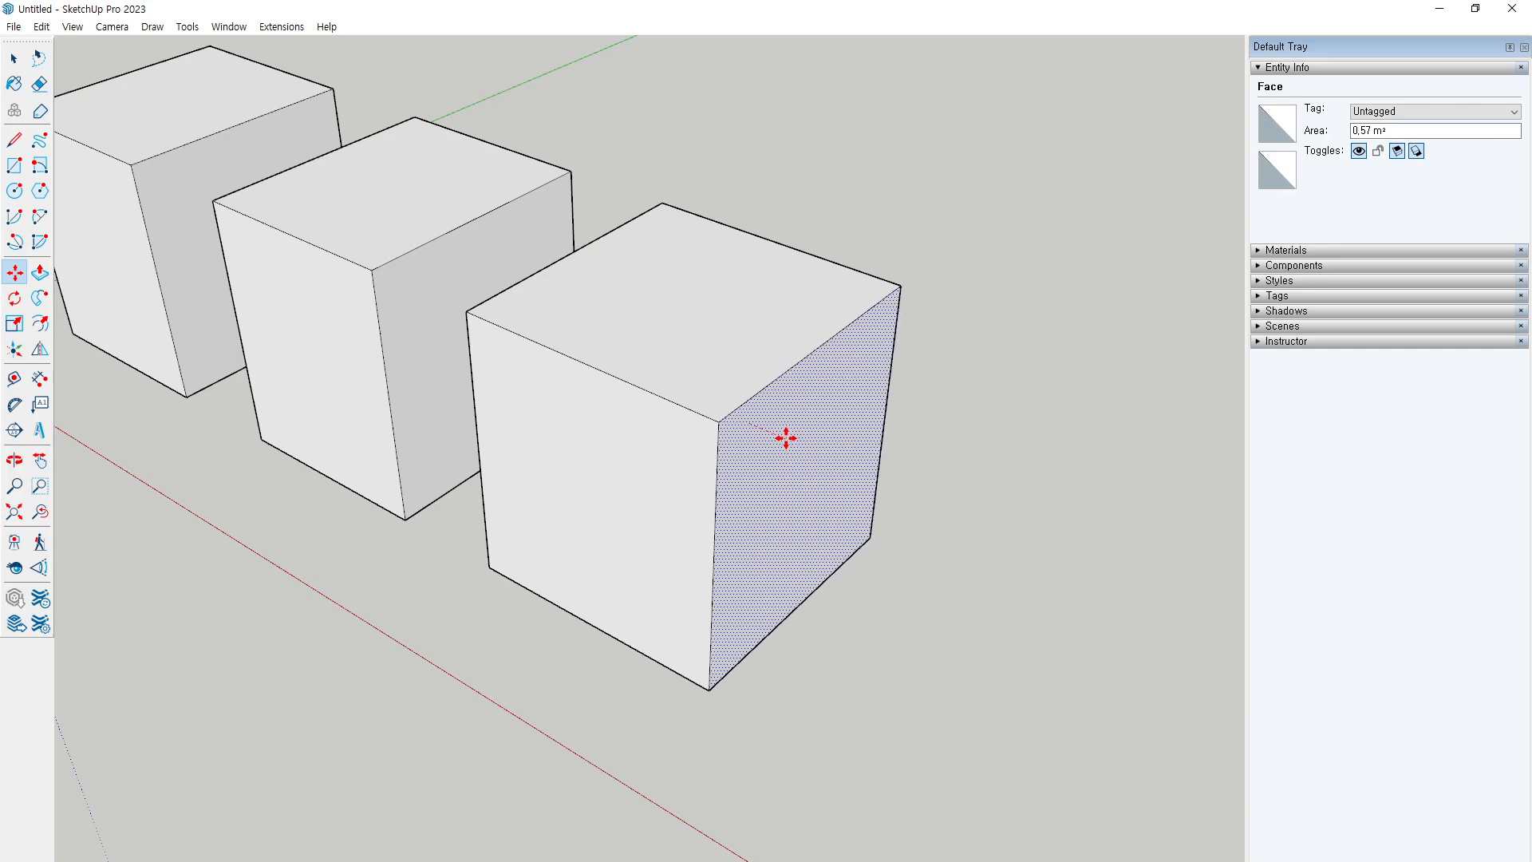
{"action": "key", "text": "ctrl"}
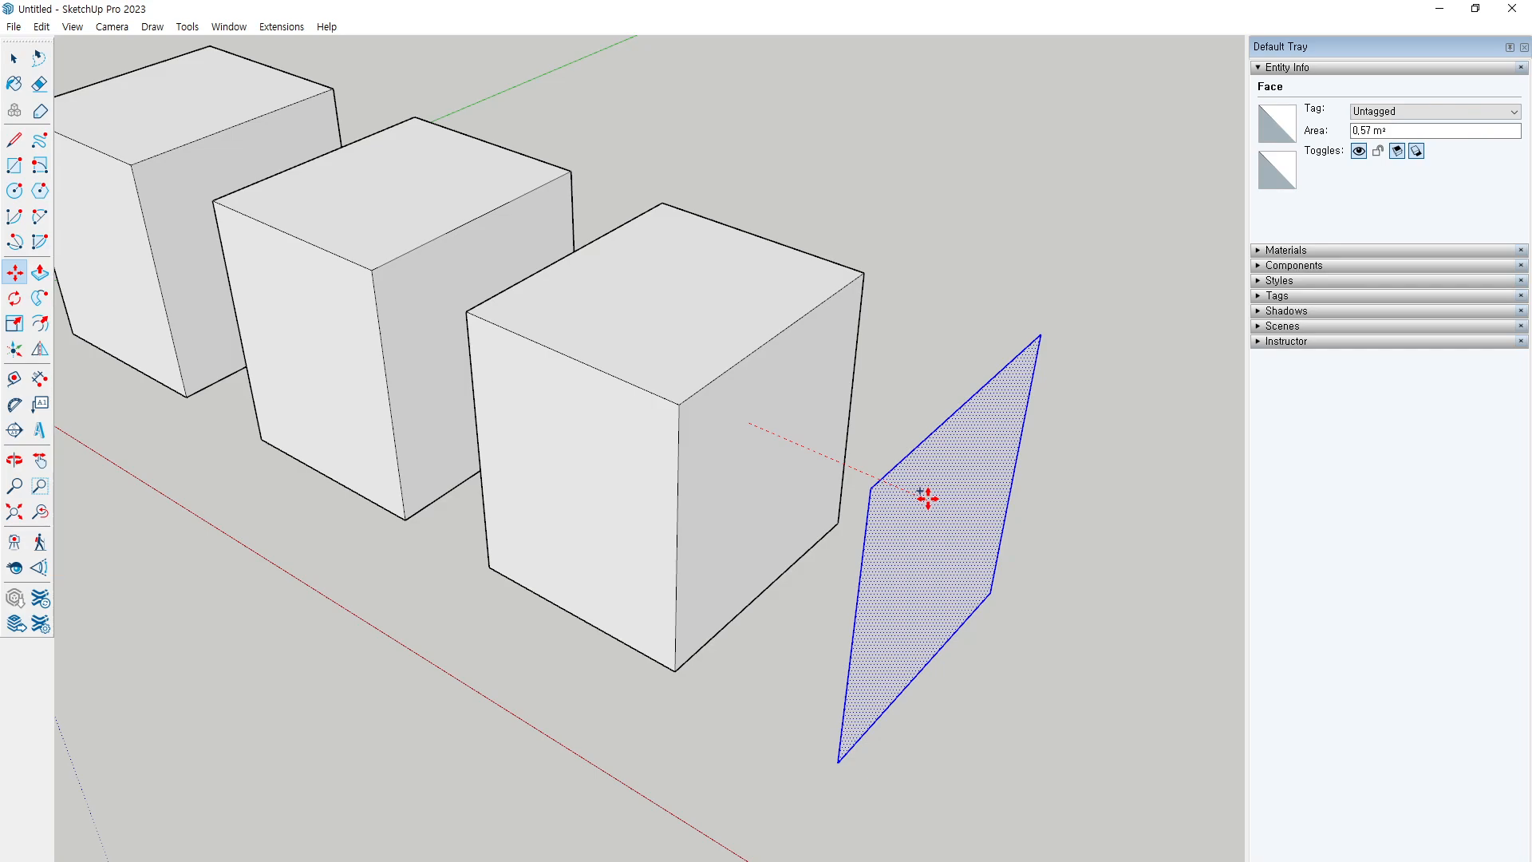
{"action": "key", "text": "Escape"}
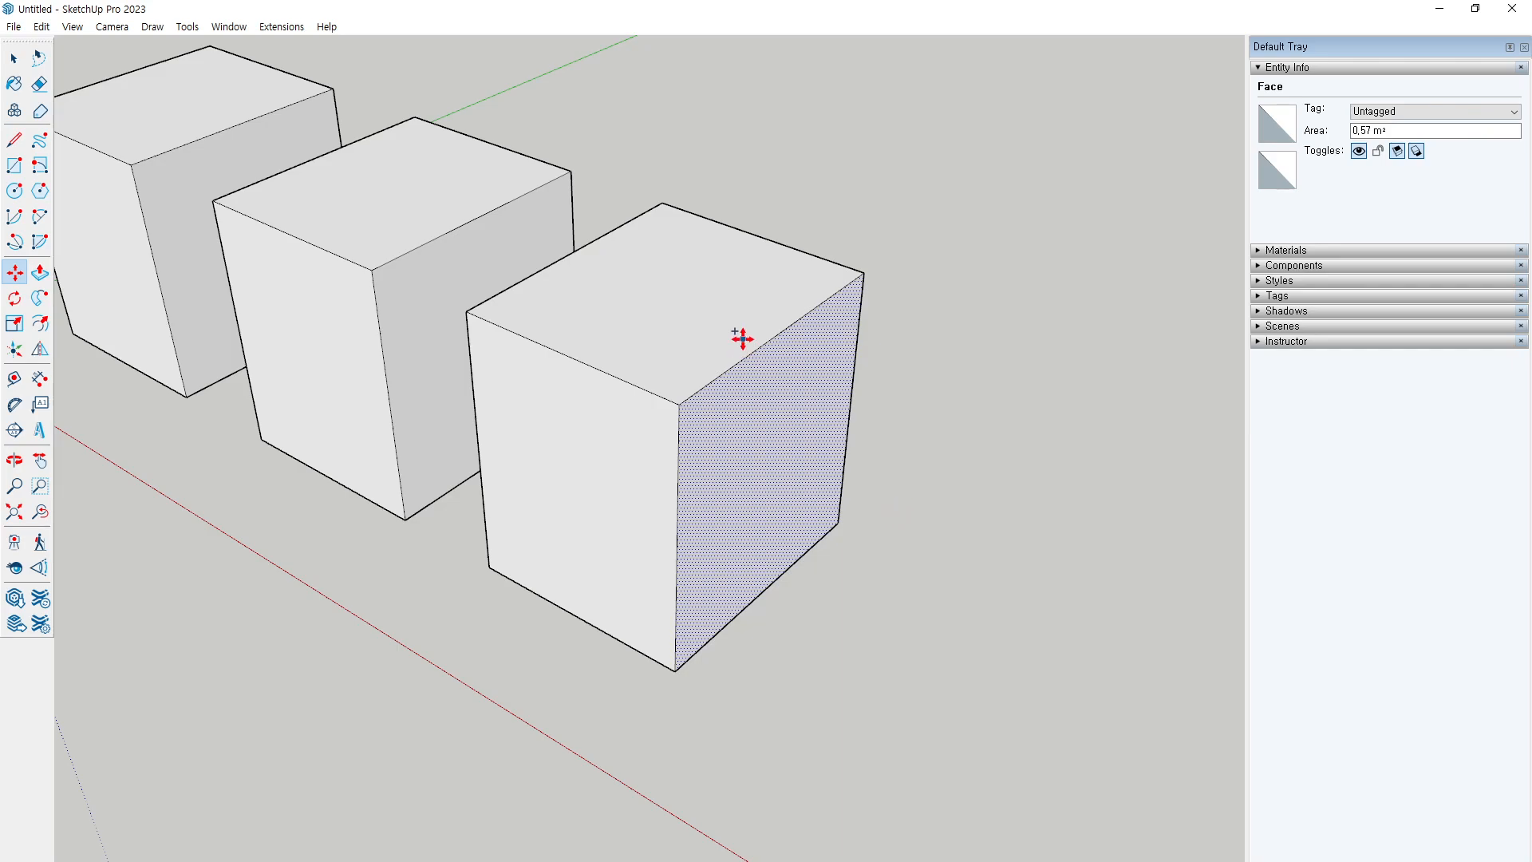
{"action": "key", "text": "space"}
{"action": "left_click", "coordinate": [912, 523]}
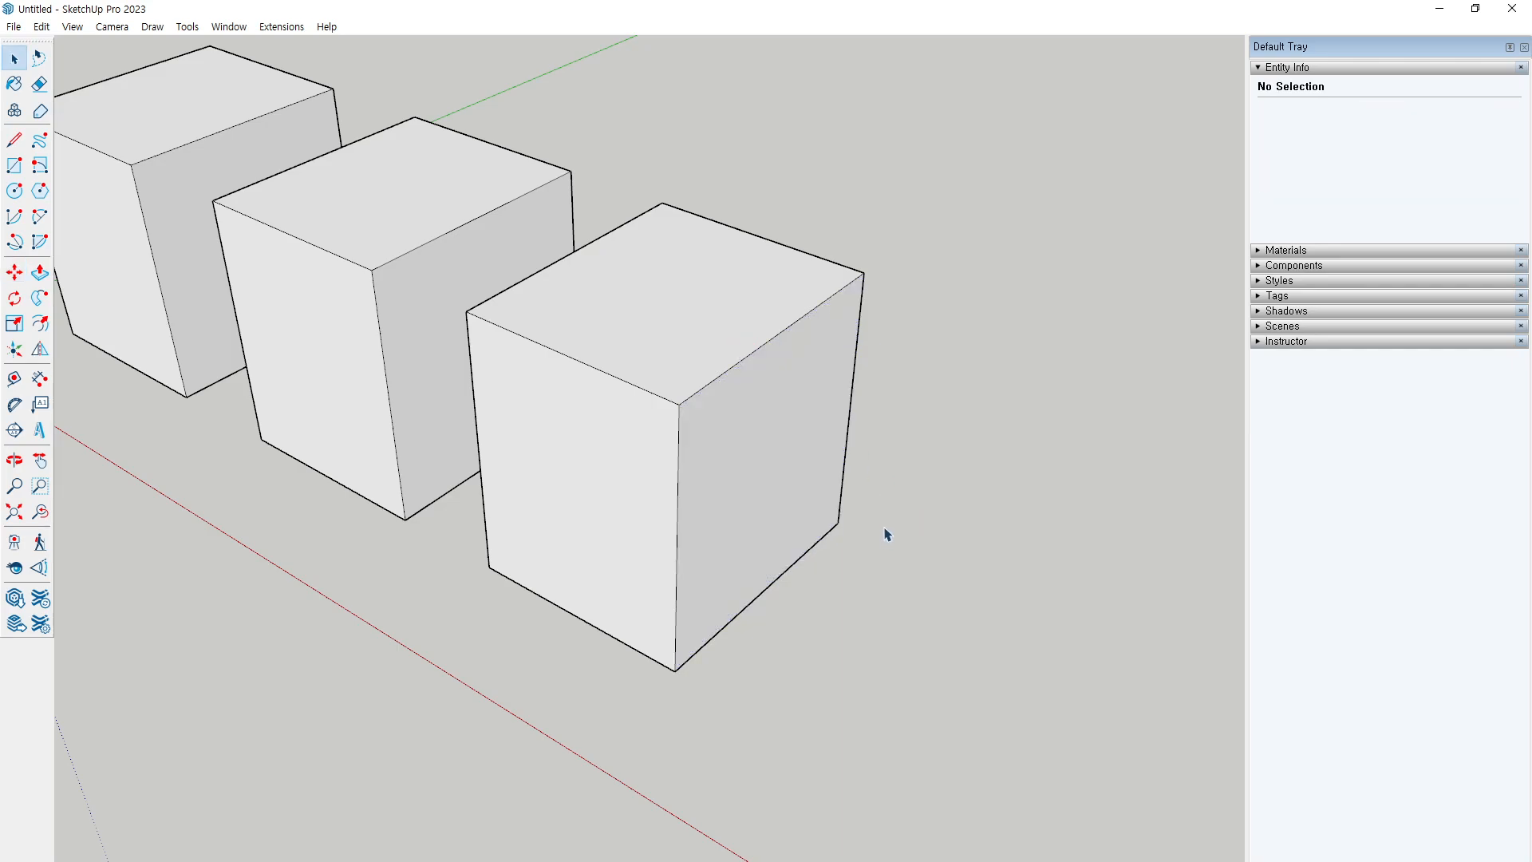
Move the top edge of the third box's outer side face inward so that the face slopes
{"action": "left_click", "coordinate": [768, 348]}
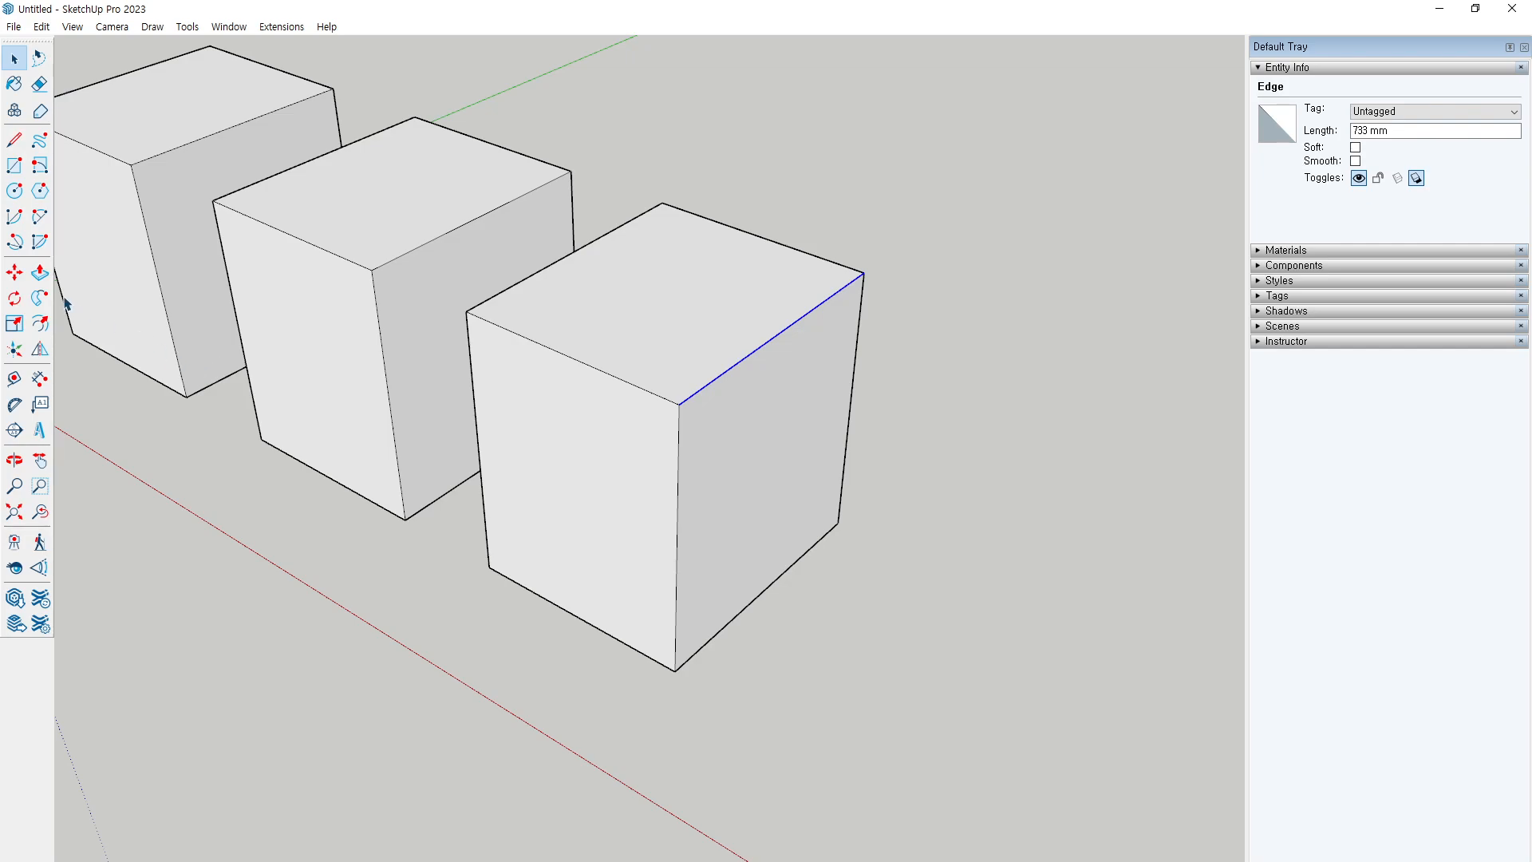
{"action": "left_click", "coordinate": [15, 272]}
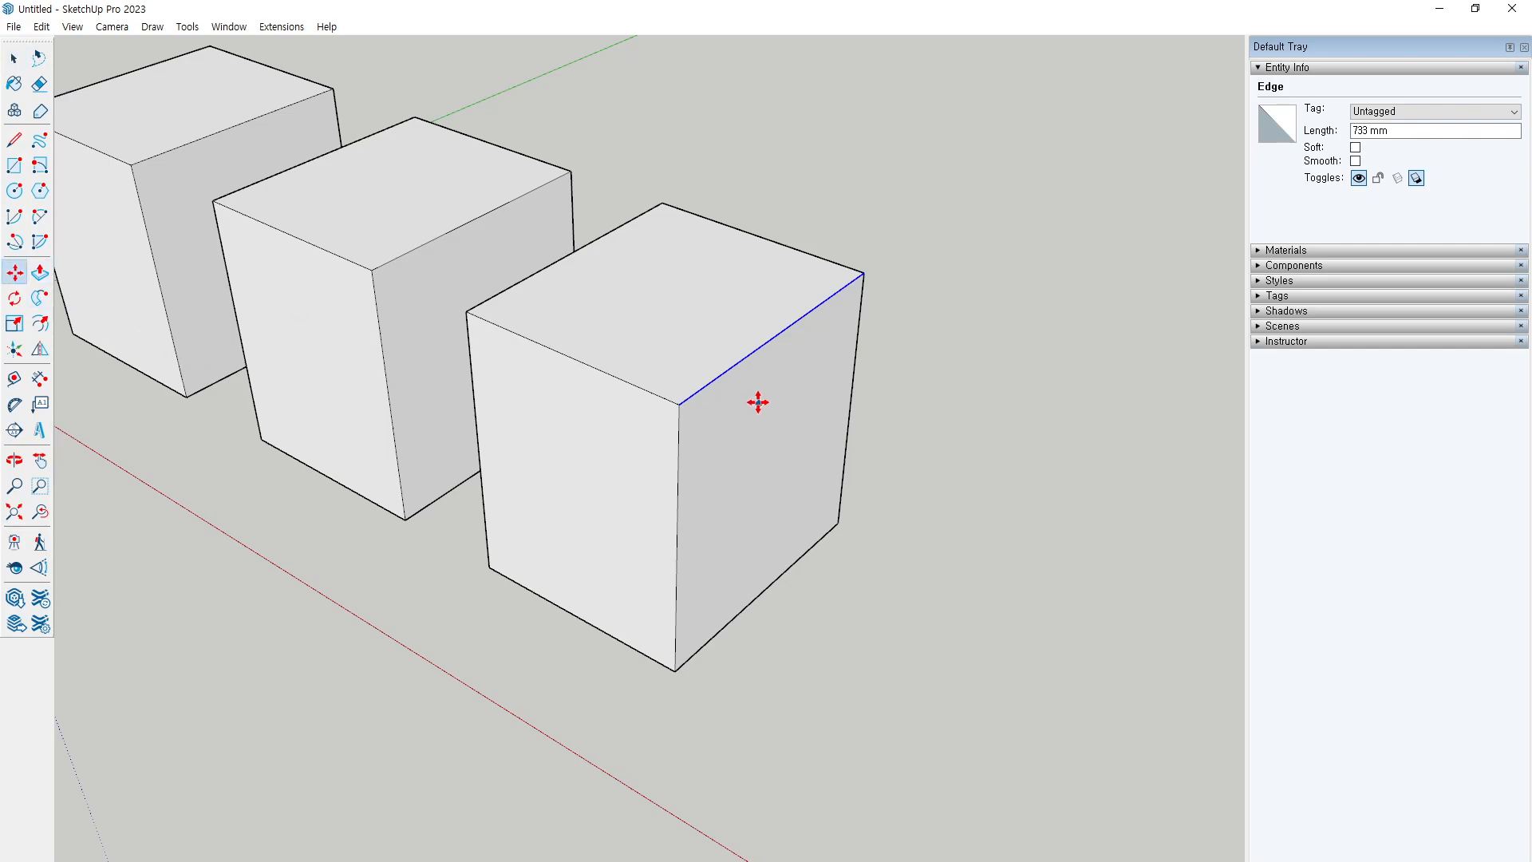
{"action": "left_click", "coordinate": [774, 342]}
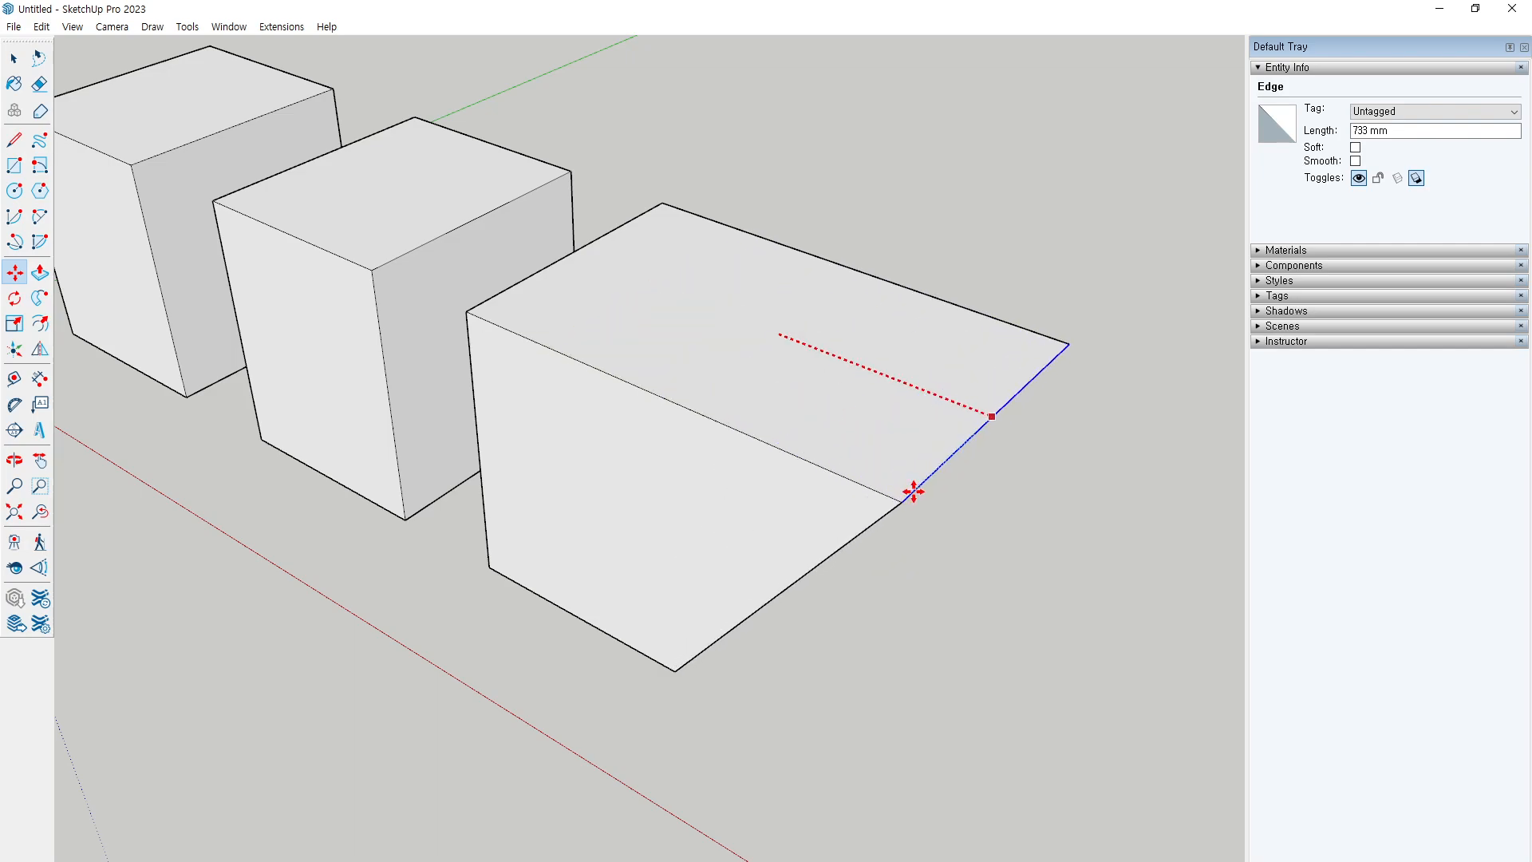
{"action": "left_click", "coordinate": [615, 357]}
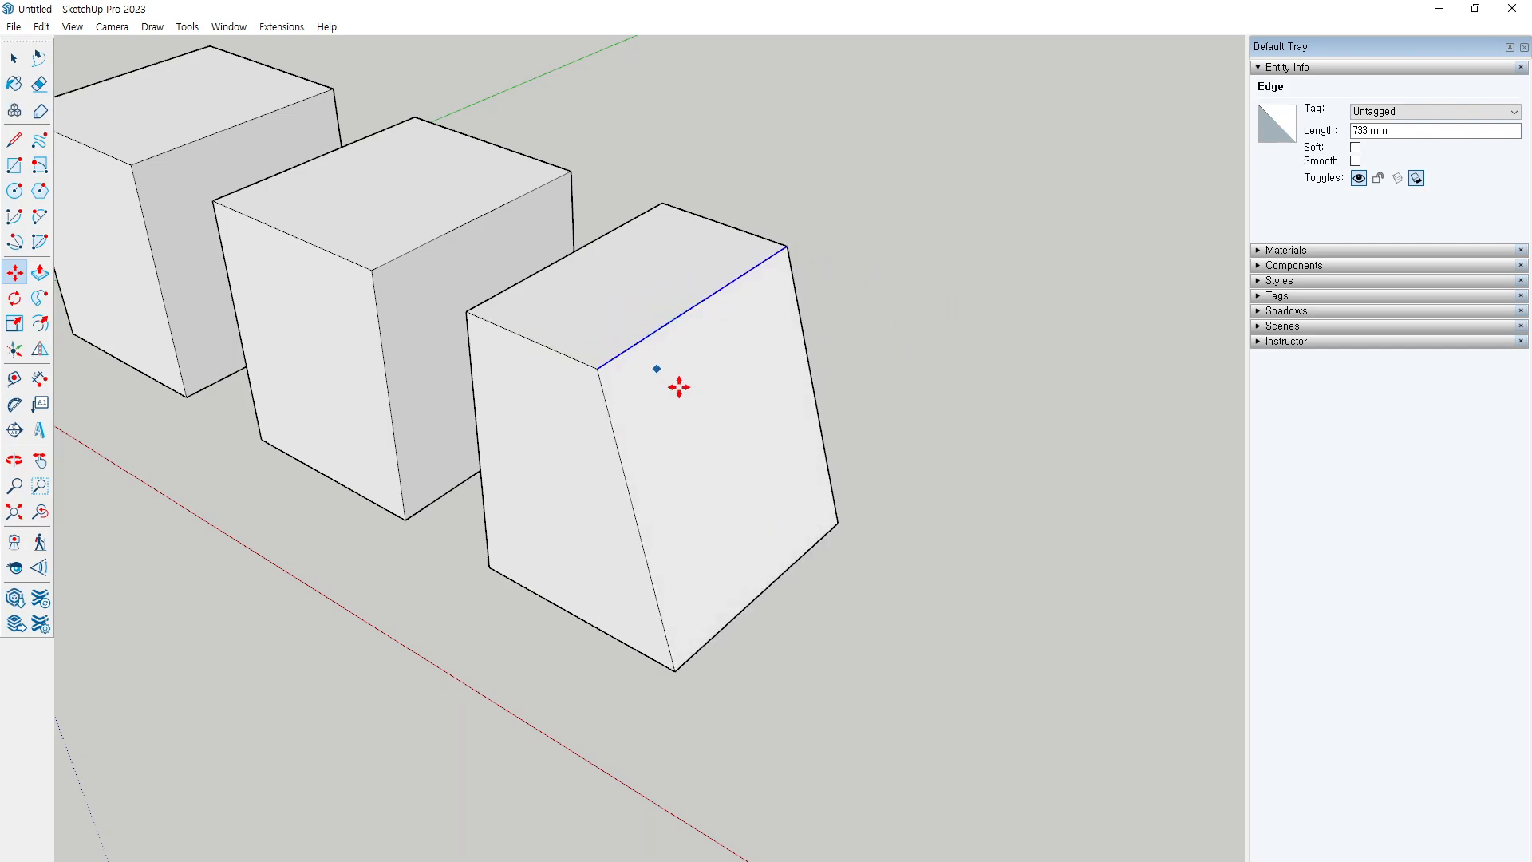
{"action": "key", "text": "space"}
{"action": "left_click", "coordinate": [742, 468]}
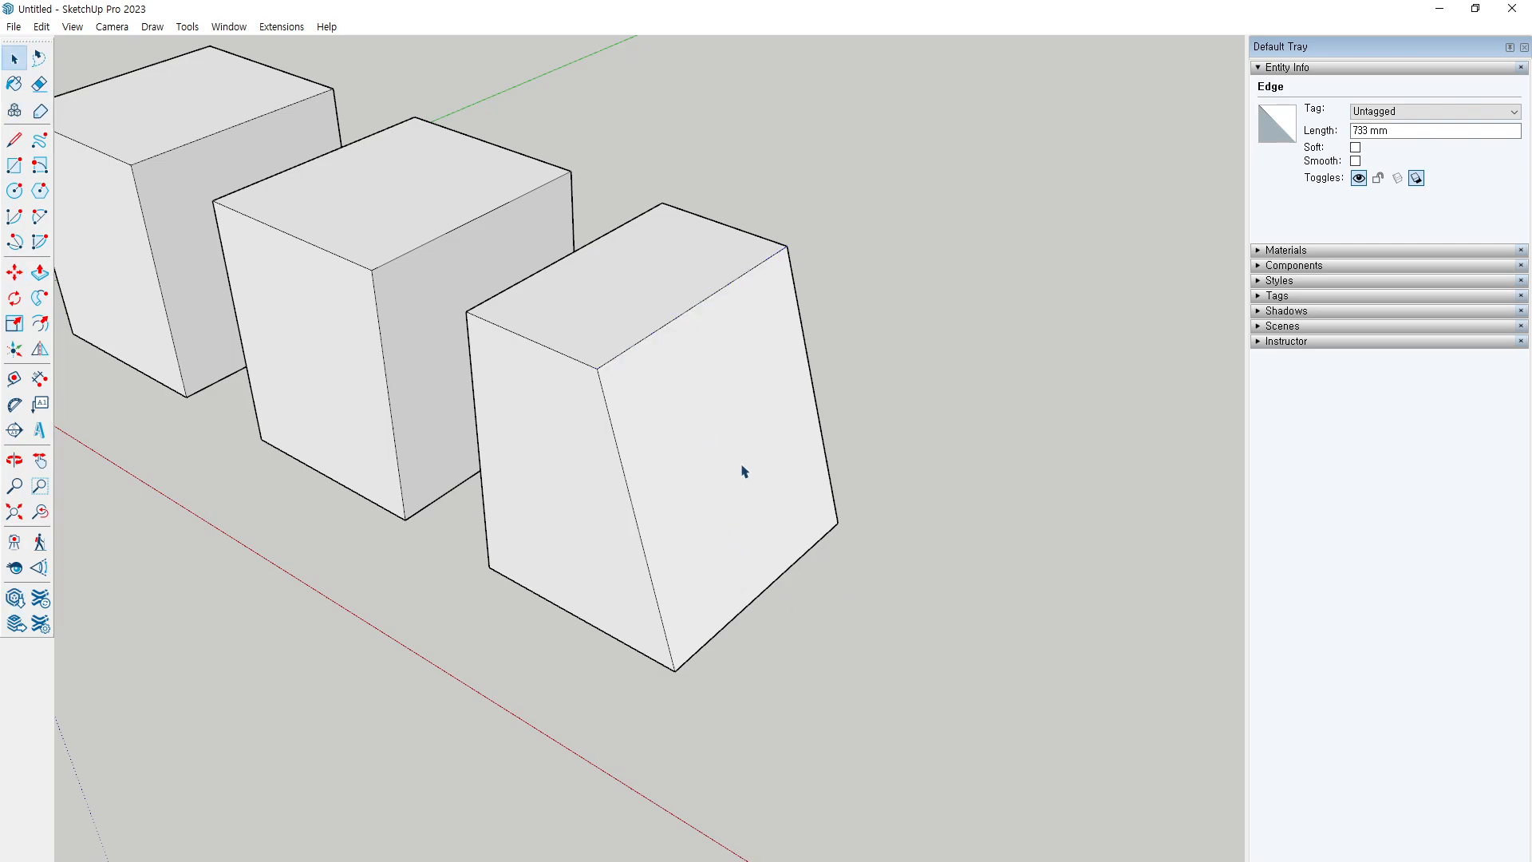
Try to move the third box's sloping side face outward with the Move tool
{"action": "key", "text": "m"}
{"action": "left_click", "coordinate": [691, 476]}
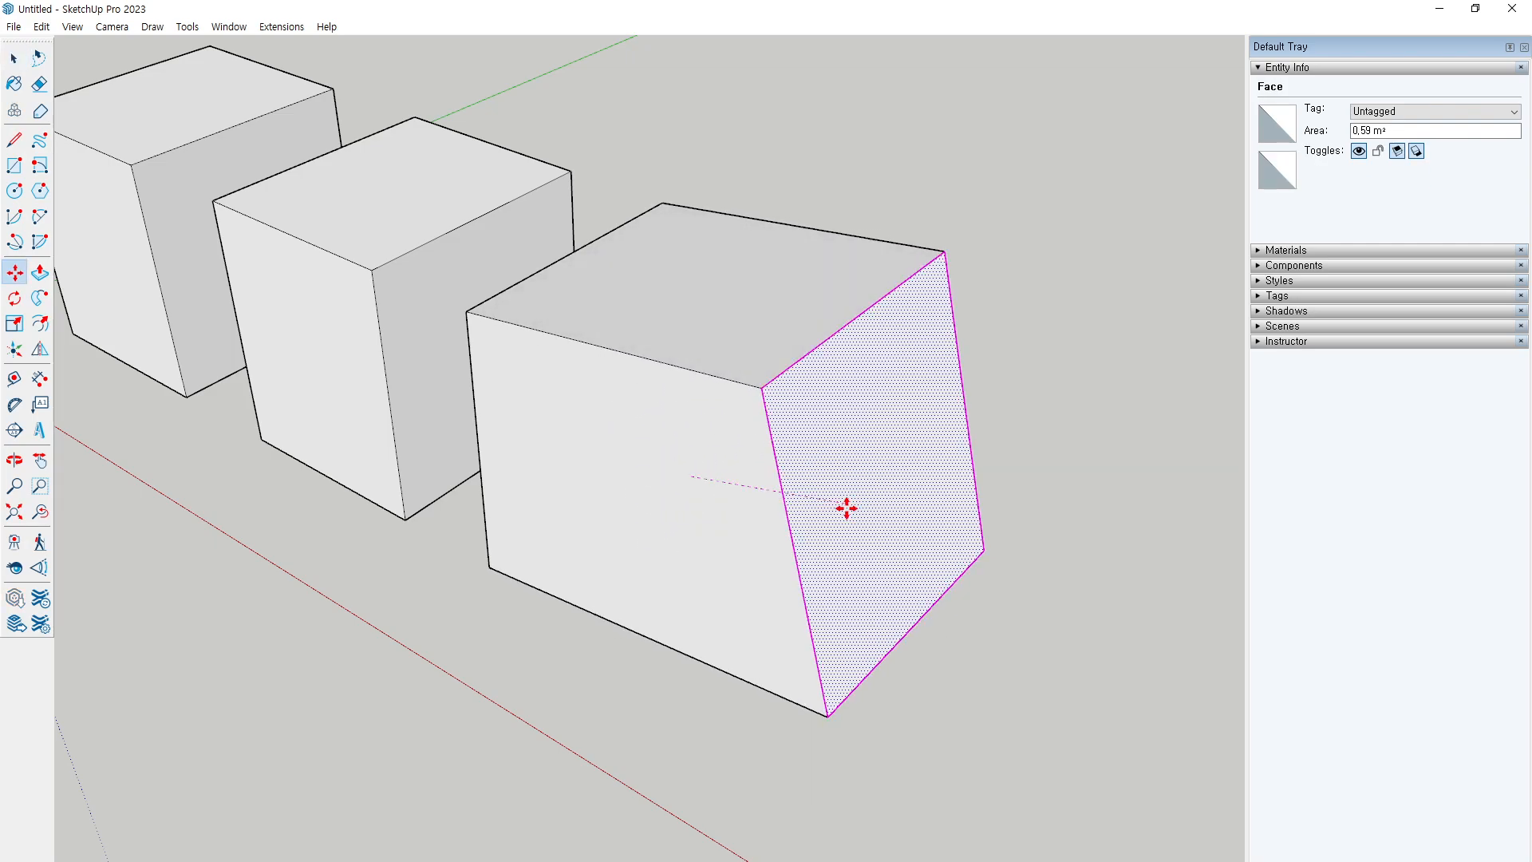
{"action": "left_click", "coordinate": [810, 517]}
{"action": "key", "text": "space"}
{"action": "left_click", "coordinate": [810, 665]}
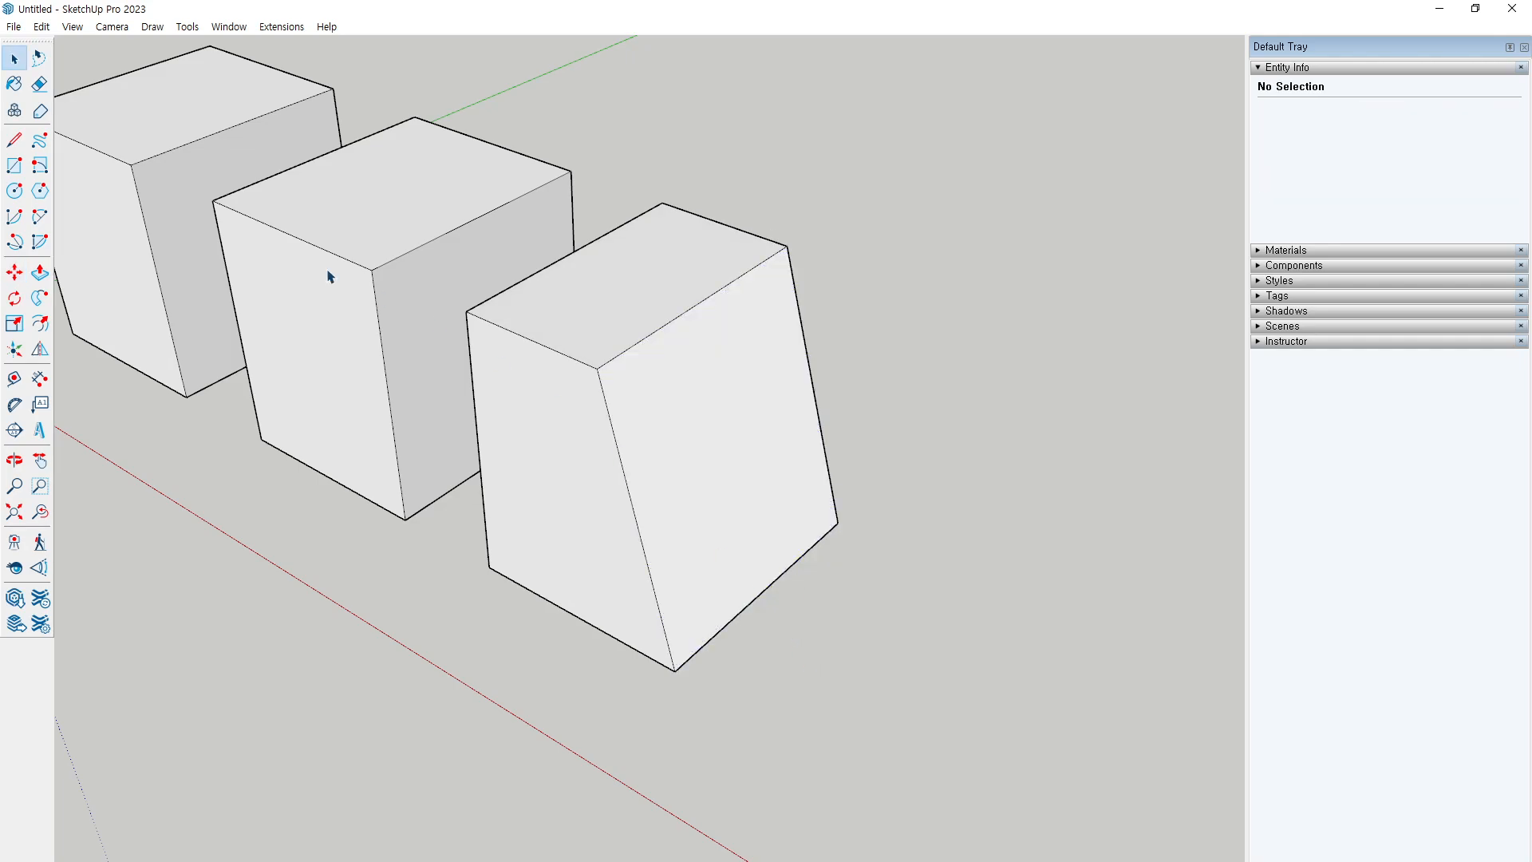
Pull the rear top corner of the third box's sloping face far outward along the red axis
{"action": "left_click", "coordinate": [15, 273]}
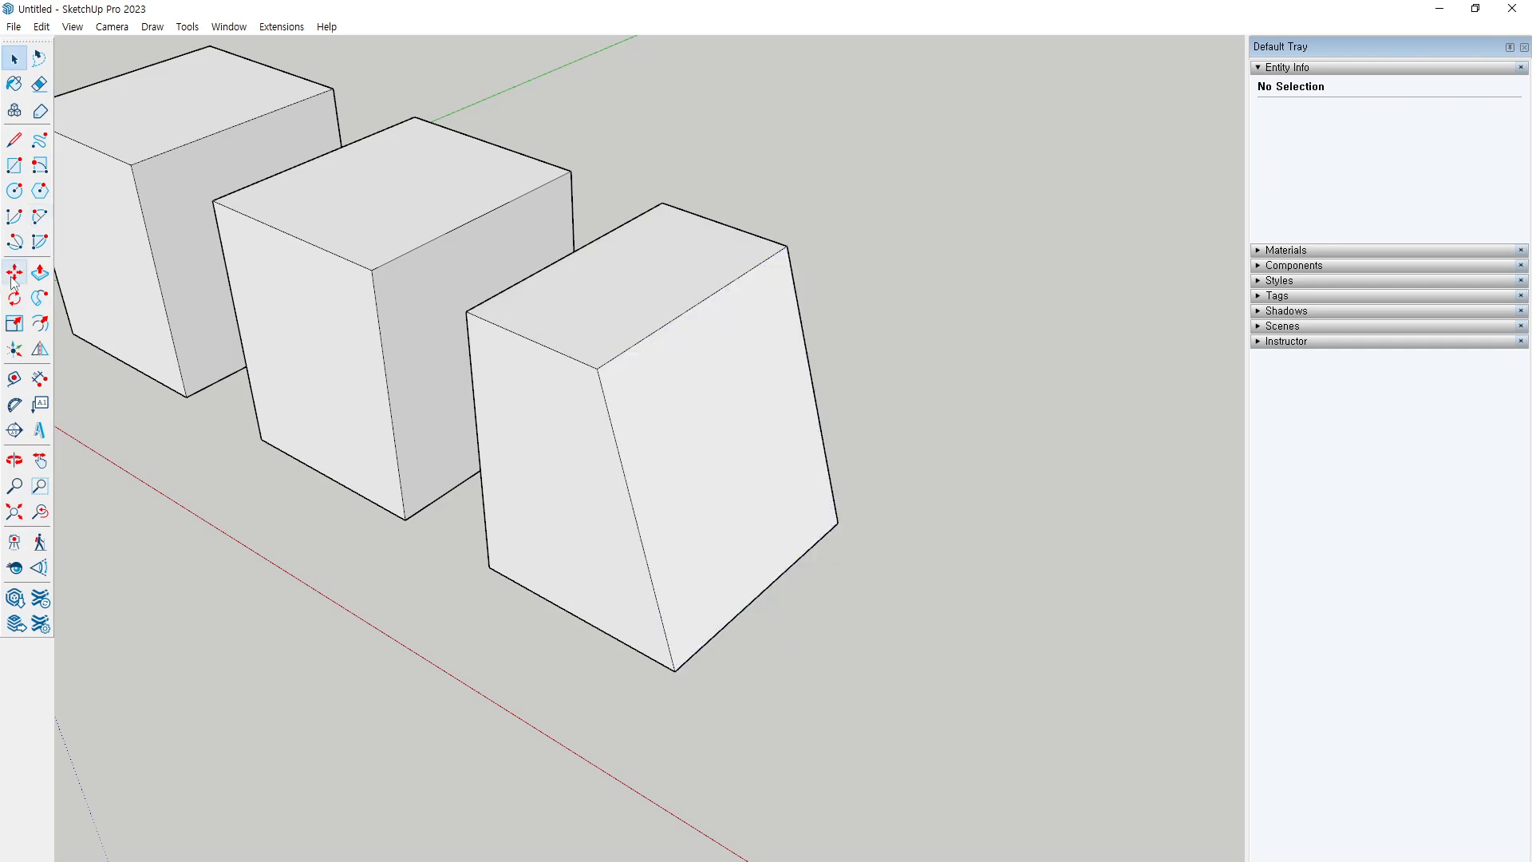
{"action": "left_click", "coordinate": [599, 369]}
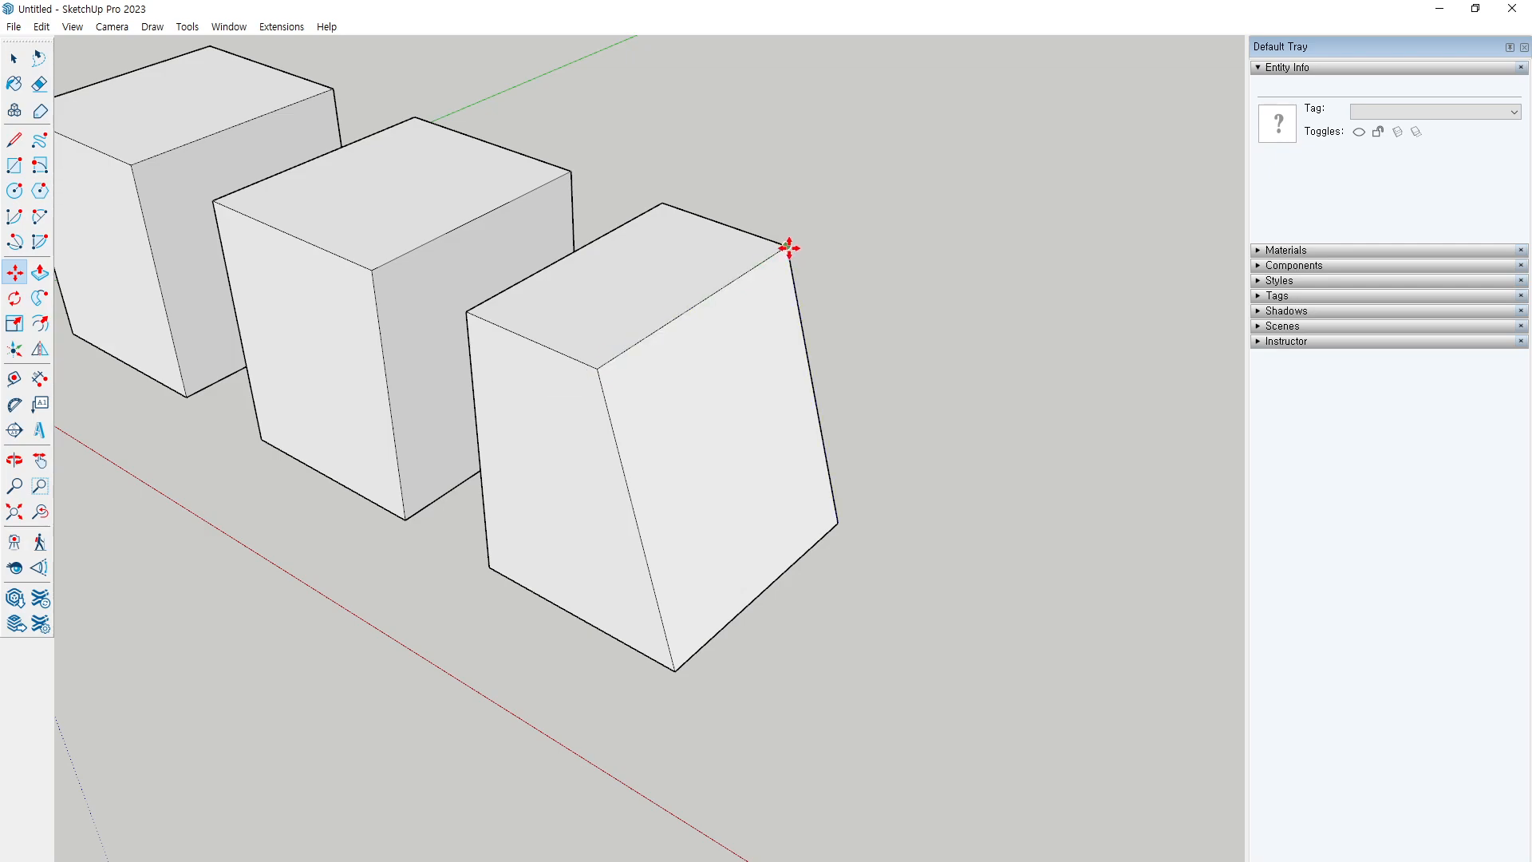
{"action": "left_click", "coordinate": [789, 248]}
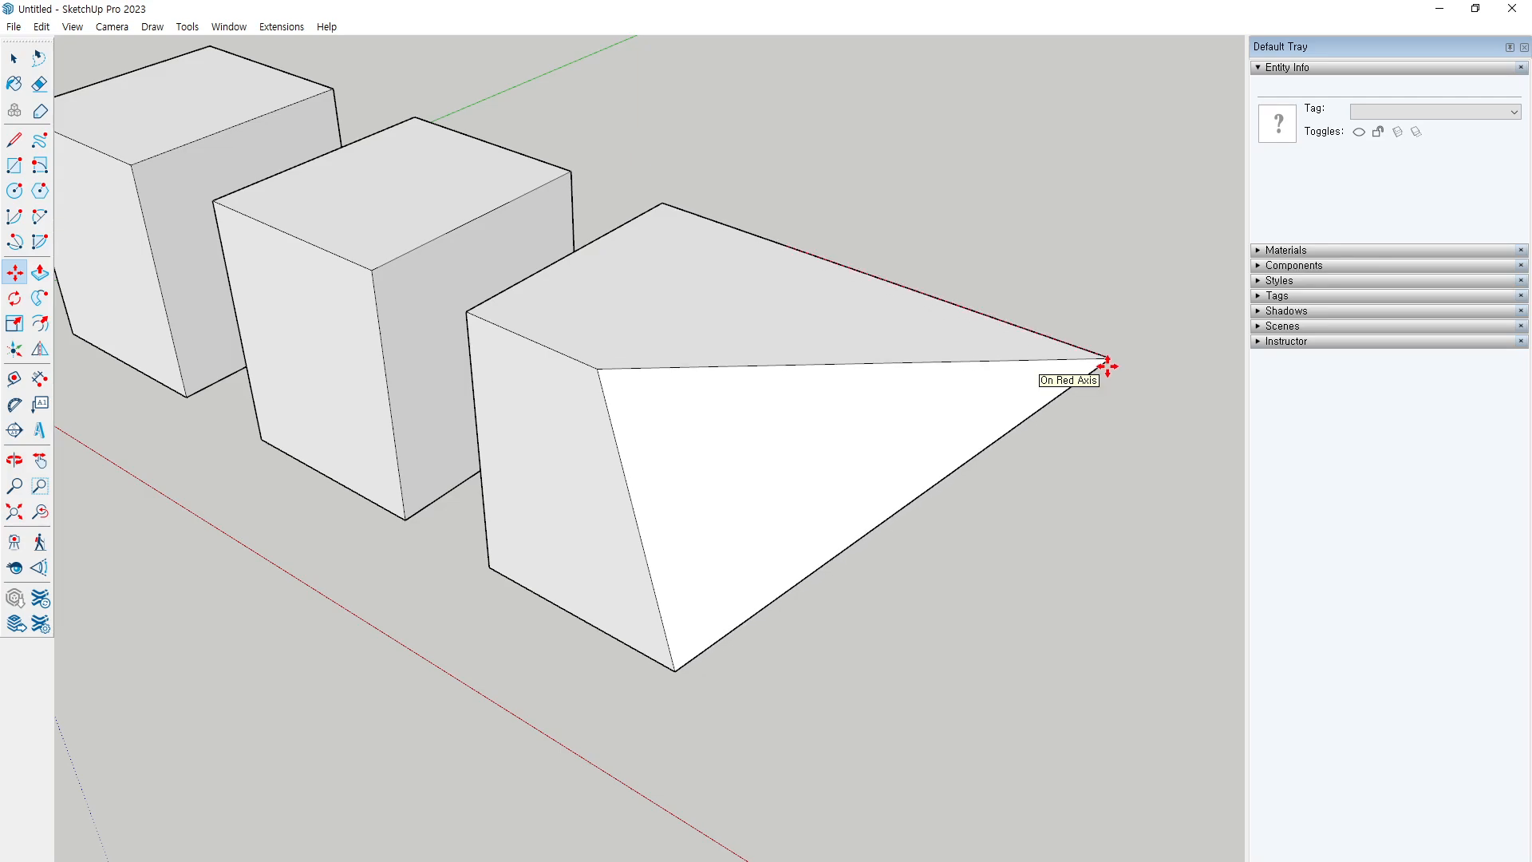
{"action": "left_click", "coordinate": [1108, 365]}
{"action": "middle_click_drag", "start_coordinate": [1094, 479], "coordinate": [931, 502]}
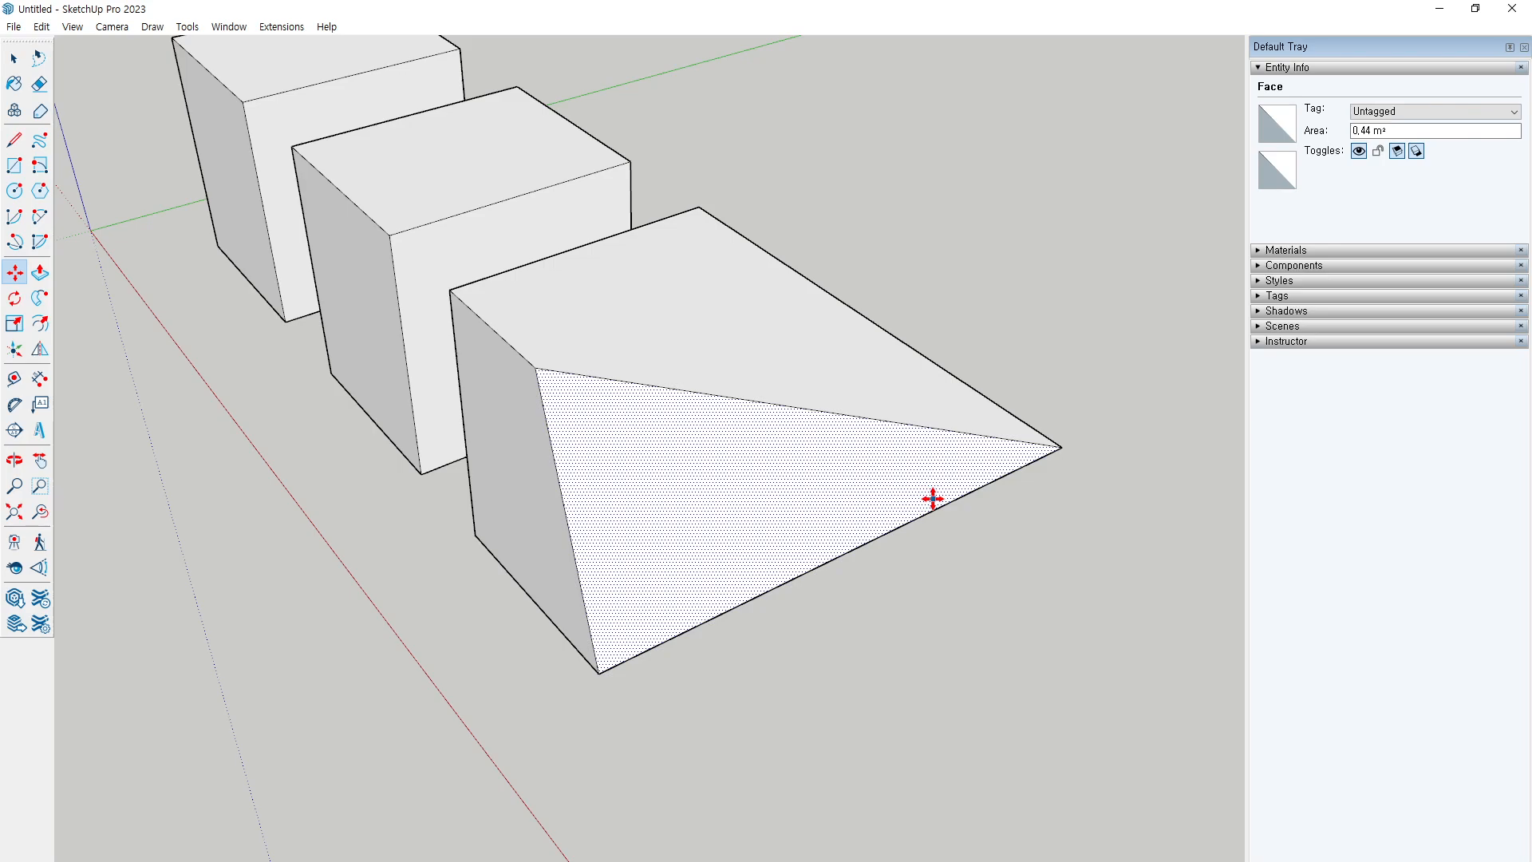
{"action": "middle_click_drag", "start_coordinate": [704, 524], "coordinate": [781, 463]}
{"action": "key", "text": "space"}
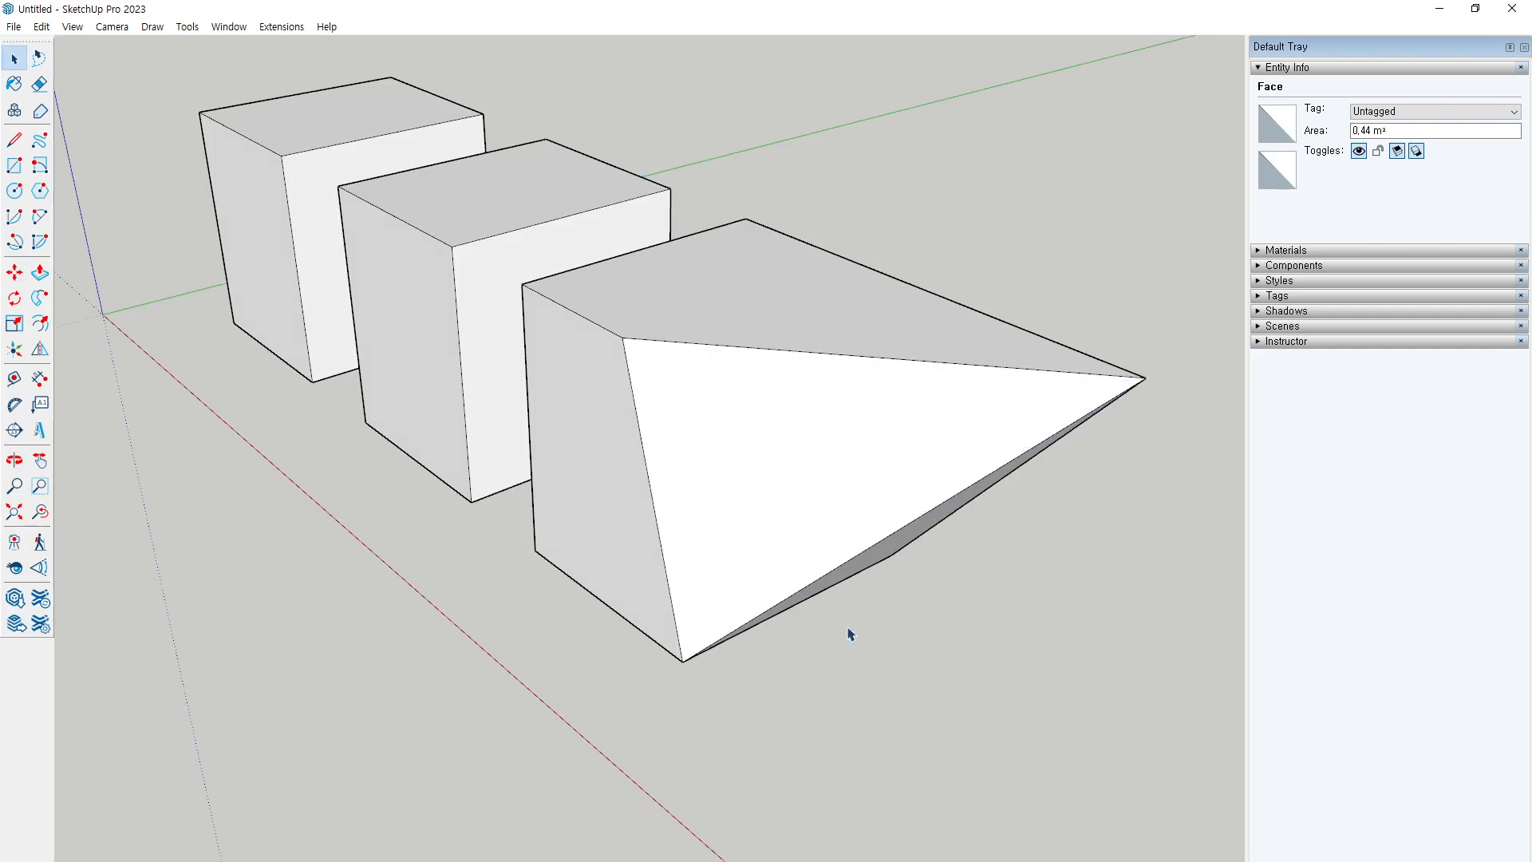
{"action": "left_click", "coordinate": [850, 634]}
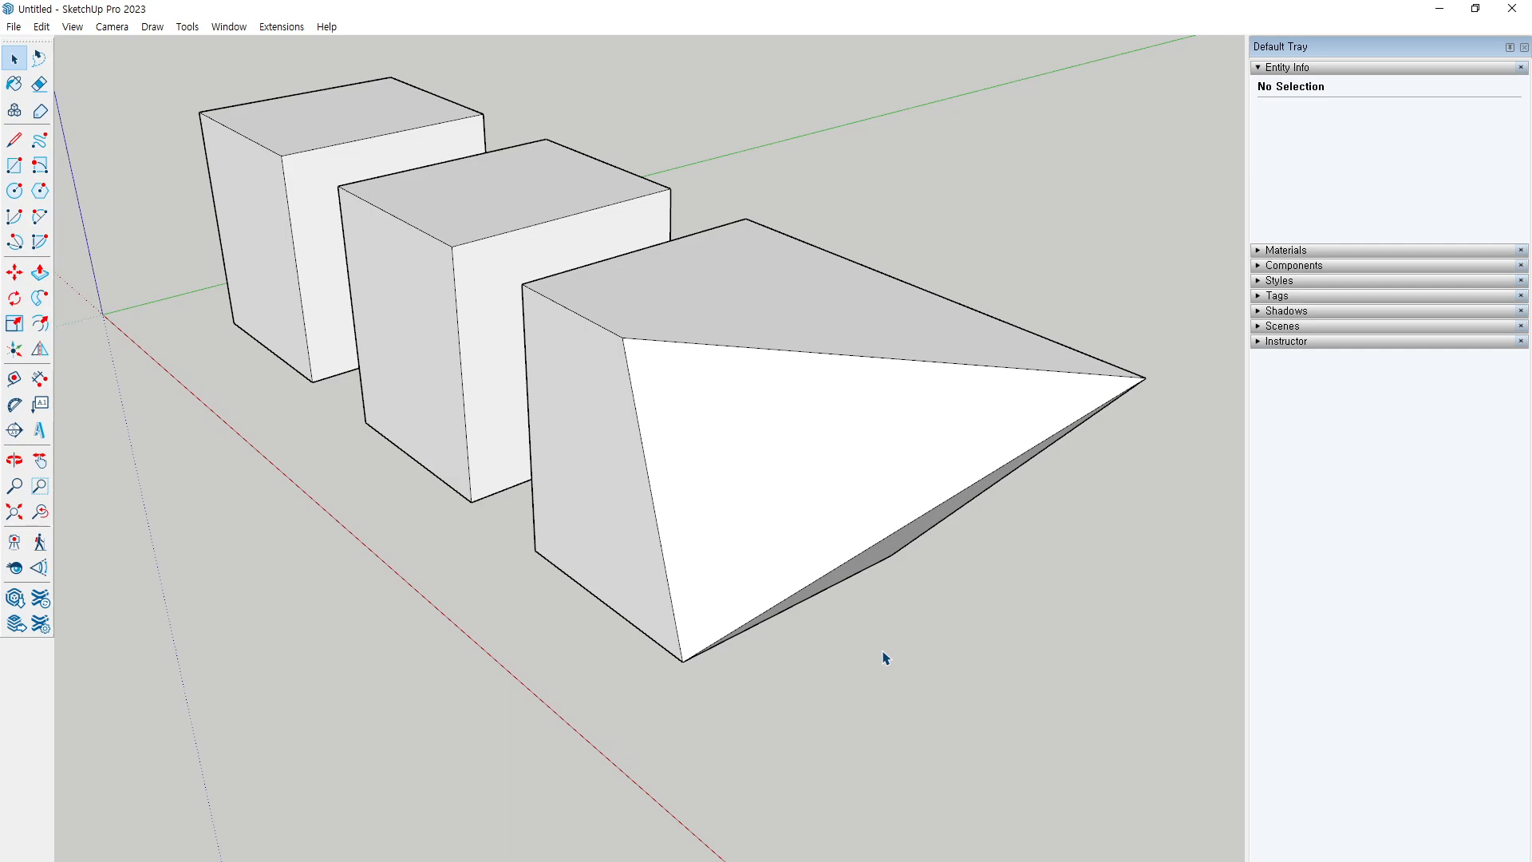
Draw a small rectangle on the deformed box's front face, starting from its slanted edge
{"action": "middle_click_drag", "start_coordinate": [565, 521], "coordinate": [766, 530]}
{"action": "key", "text": "e"}
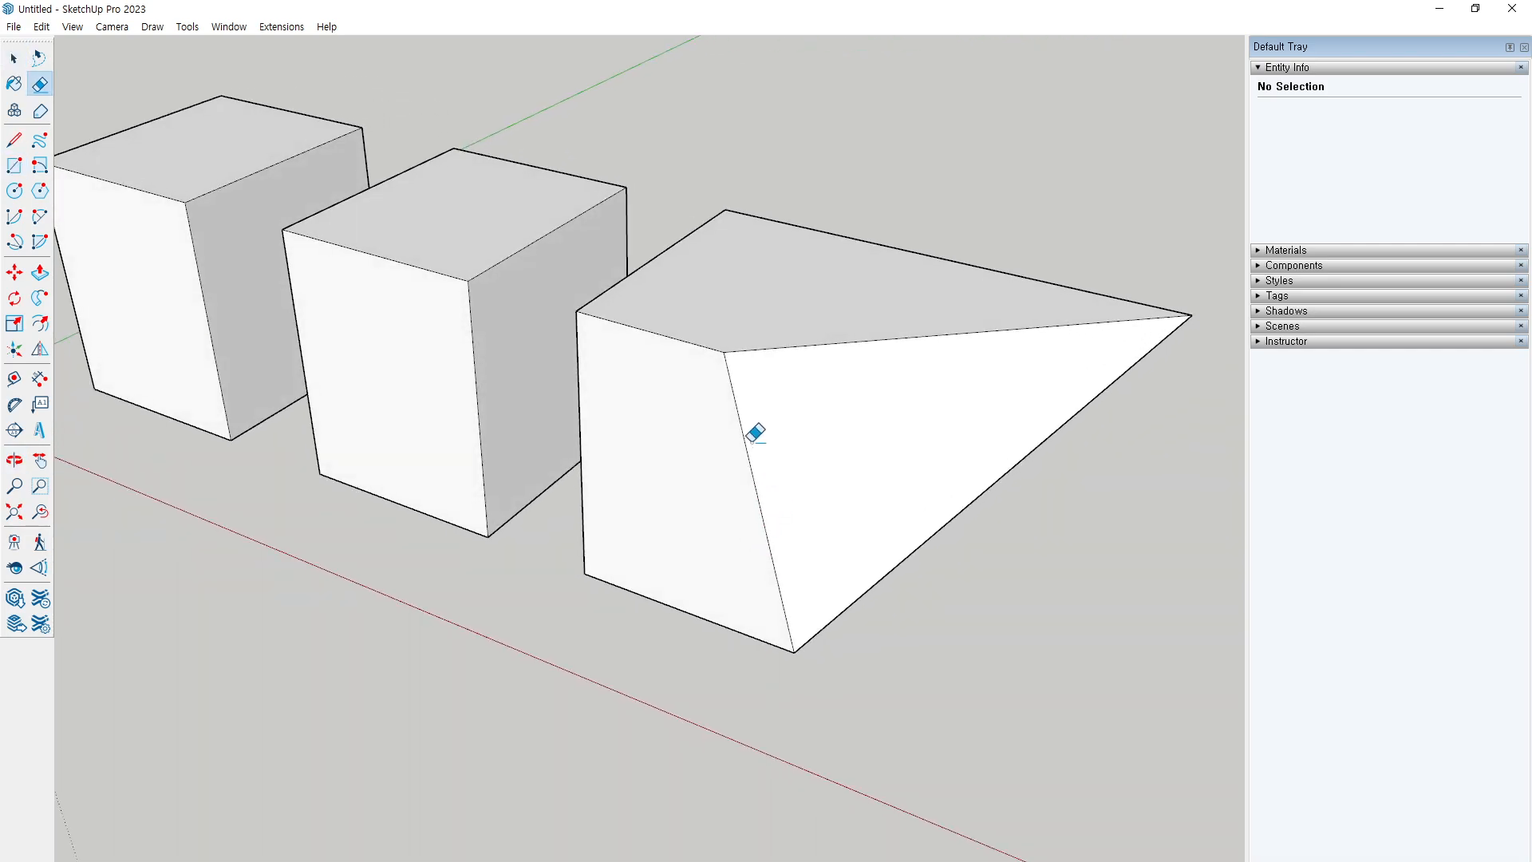
{"action": "key", "text": "r"}
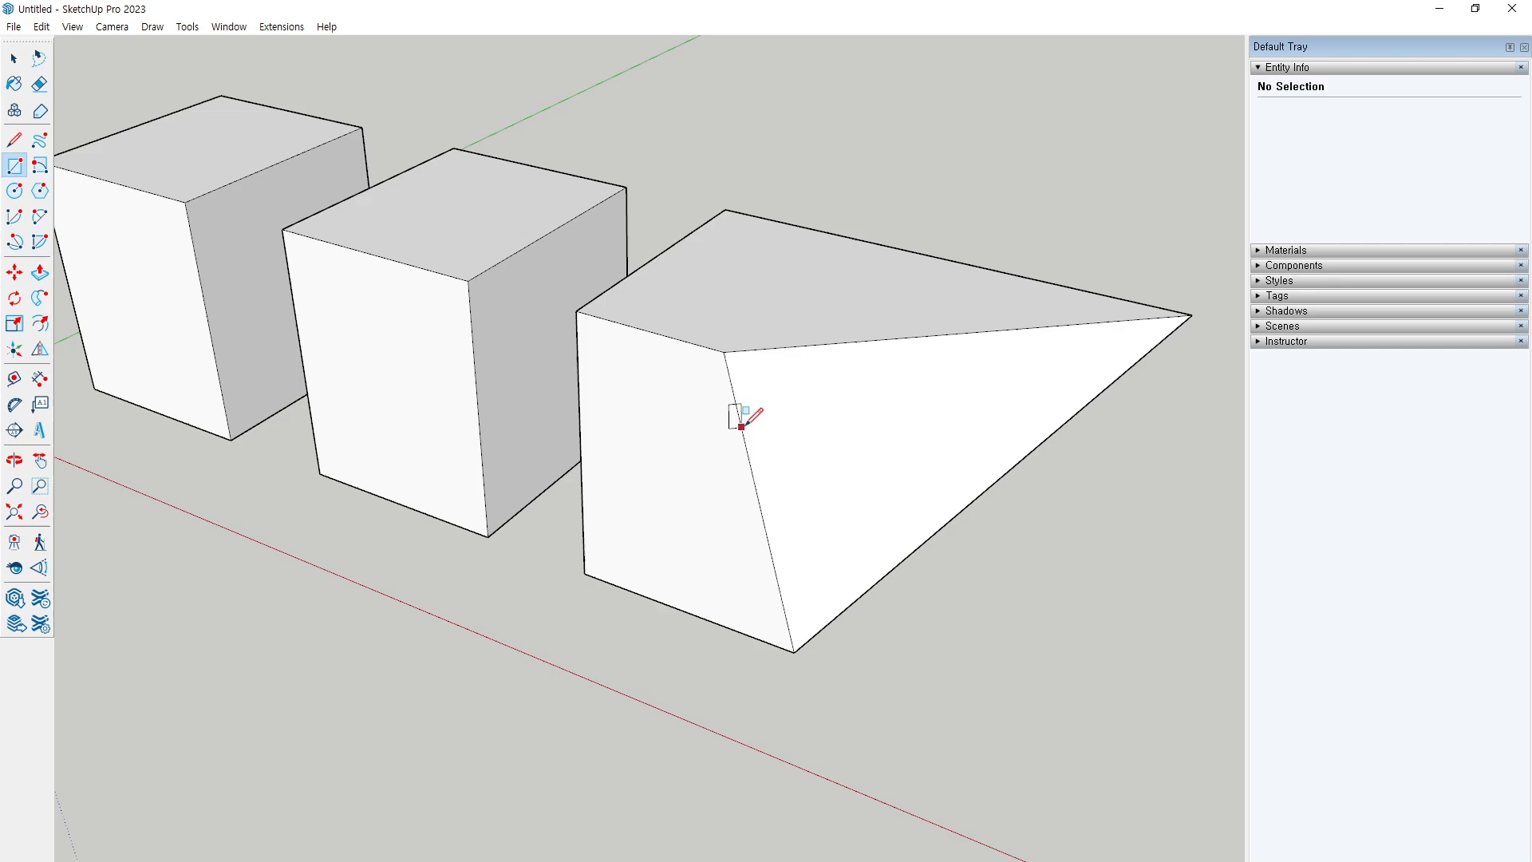
{"action": "left_click", "coordinate": [740, 421]}
{"action": "left_click", "coordinate": [648, 471]}
{"action": "middle_click_drag", "start_coordinate": [710, 499], "coordinate": [652, 469]}
Select the small rectangle's face and edges one by one to check that they are separate entities
{"action": "key", "text": "space"}
{"action": "left_click", "coordinate": [715, 446]}
{"action": "left_click", "coordinate": [750, 455]}
{"action": "left_click", "coordinate": [540, 608]}
{"action": "left_click", "coordinate": [690, 453]}
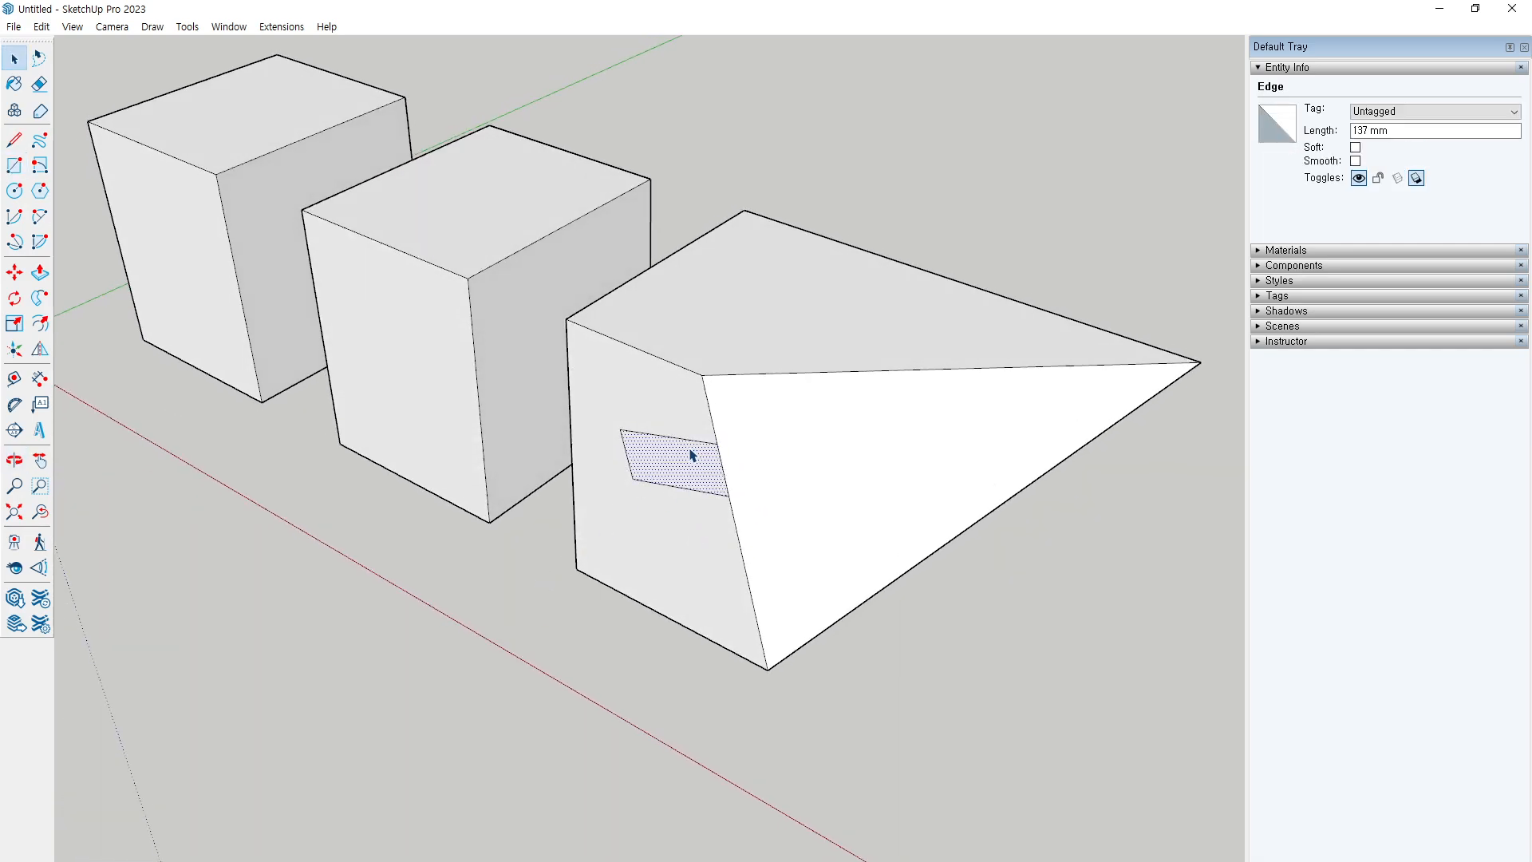
{"action": "left_click", "coordinate": [723, 471]}
Try to move the small rectangle's face together with its bounding edges out of the front face
{"action": "left_click", "coordinate": [691, 476]}
{"action": "key", "text": "m"}
{"action": "scroll", "coordinate": [677, 467], "scroll_direction": "up", "scroll_amount": 3}
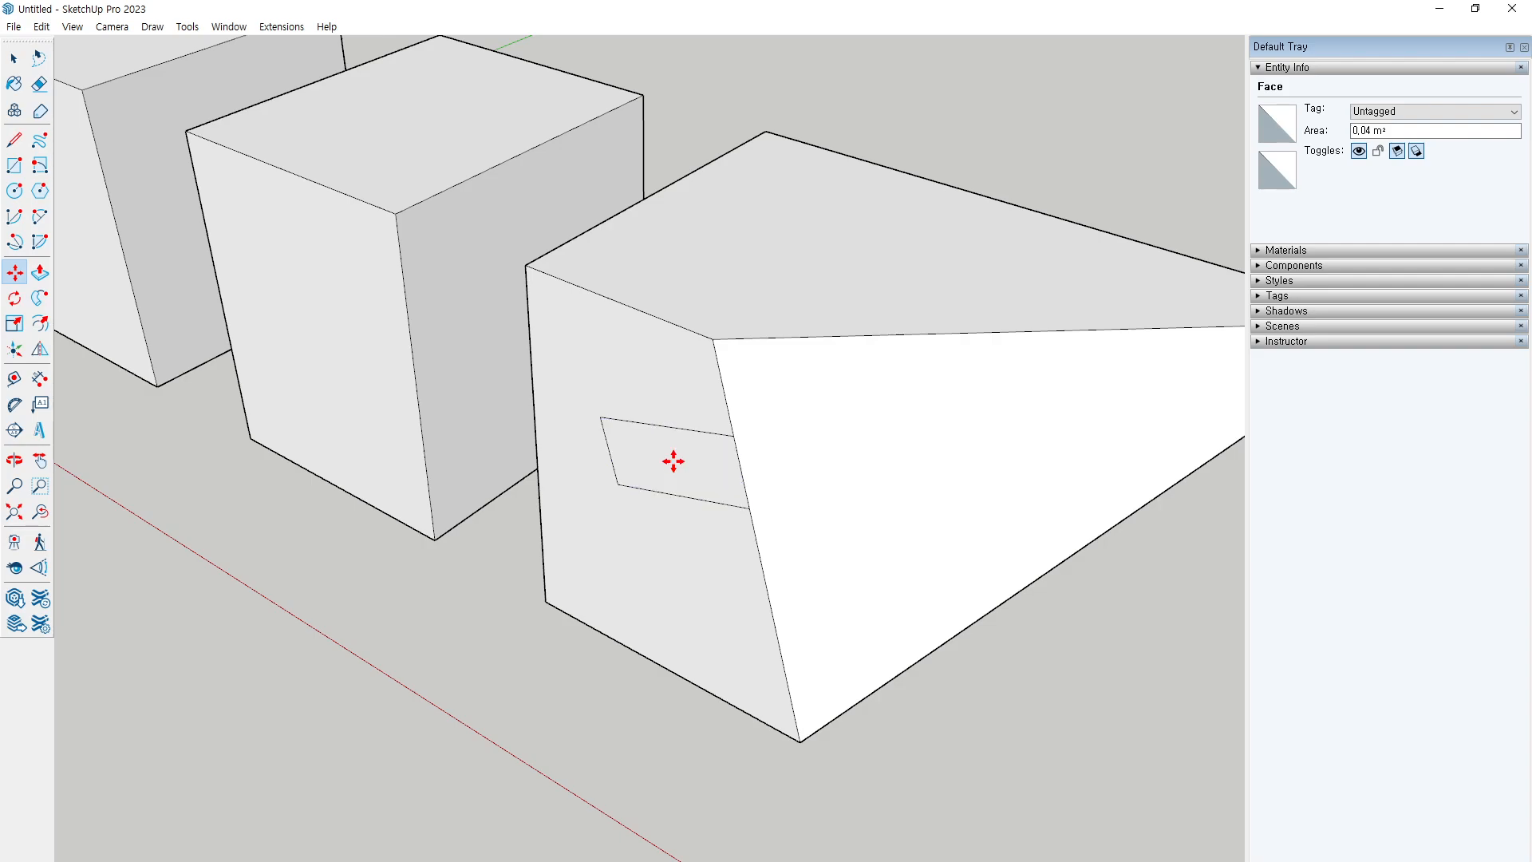
{"action": "key", "text": "space"}
{"action": "double_click", "coordinate": [673, 462]}
{"action": "key", "text": "m"}
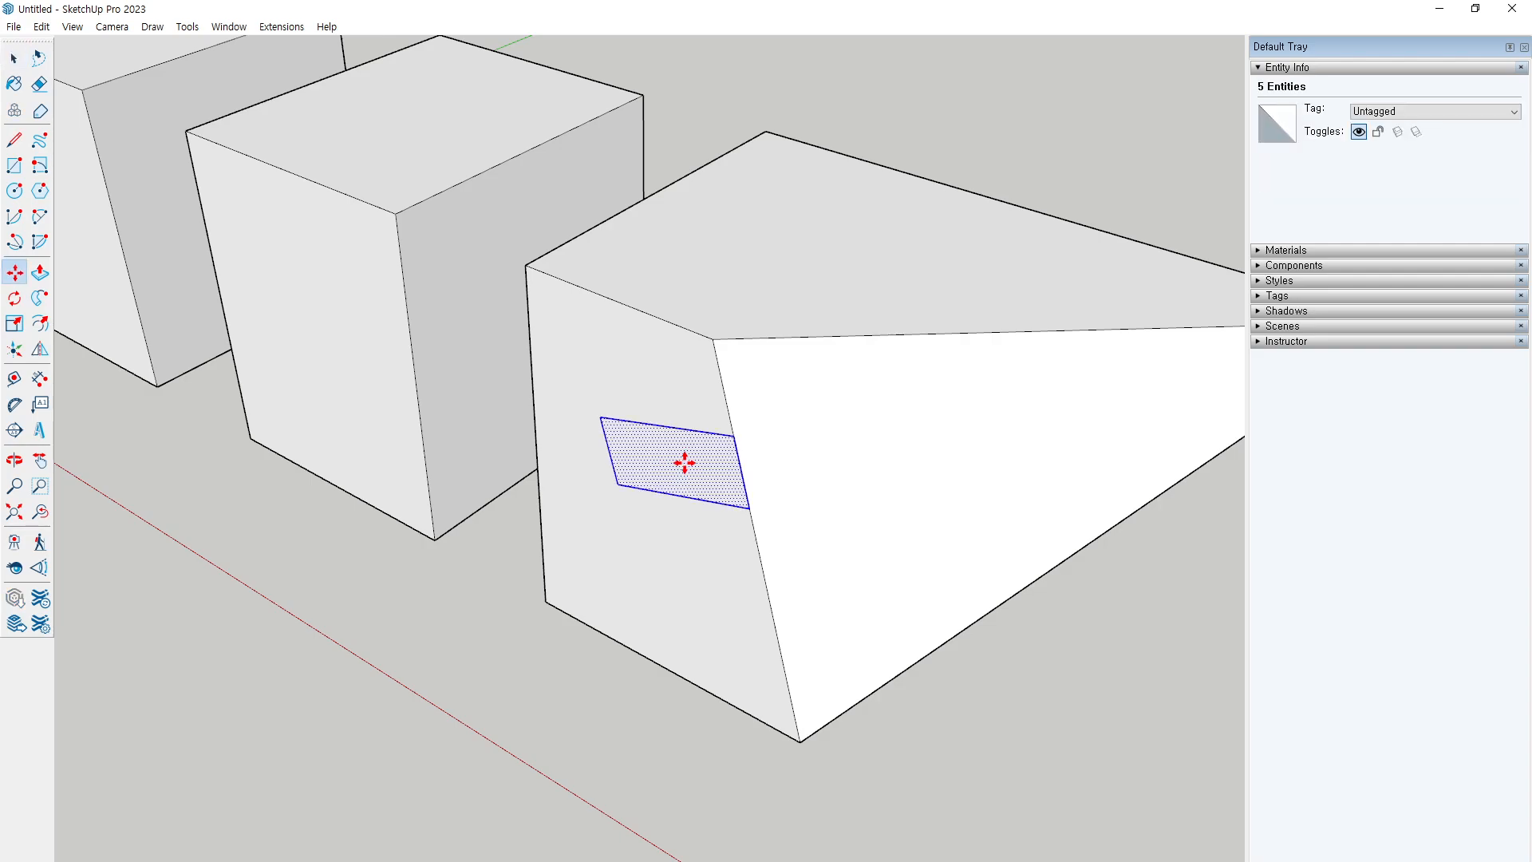
{"action": "left_click", "coordinate": [597, 544]}
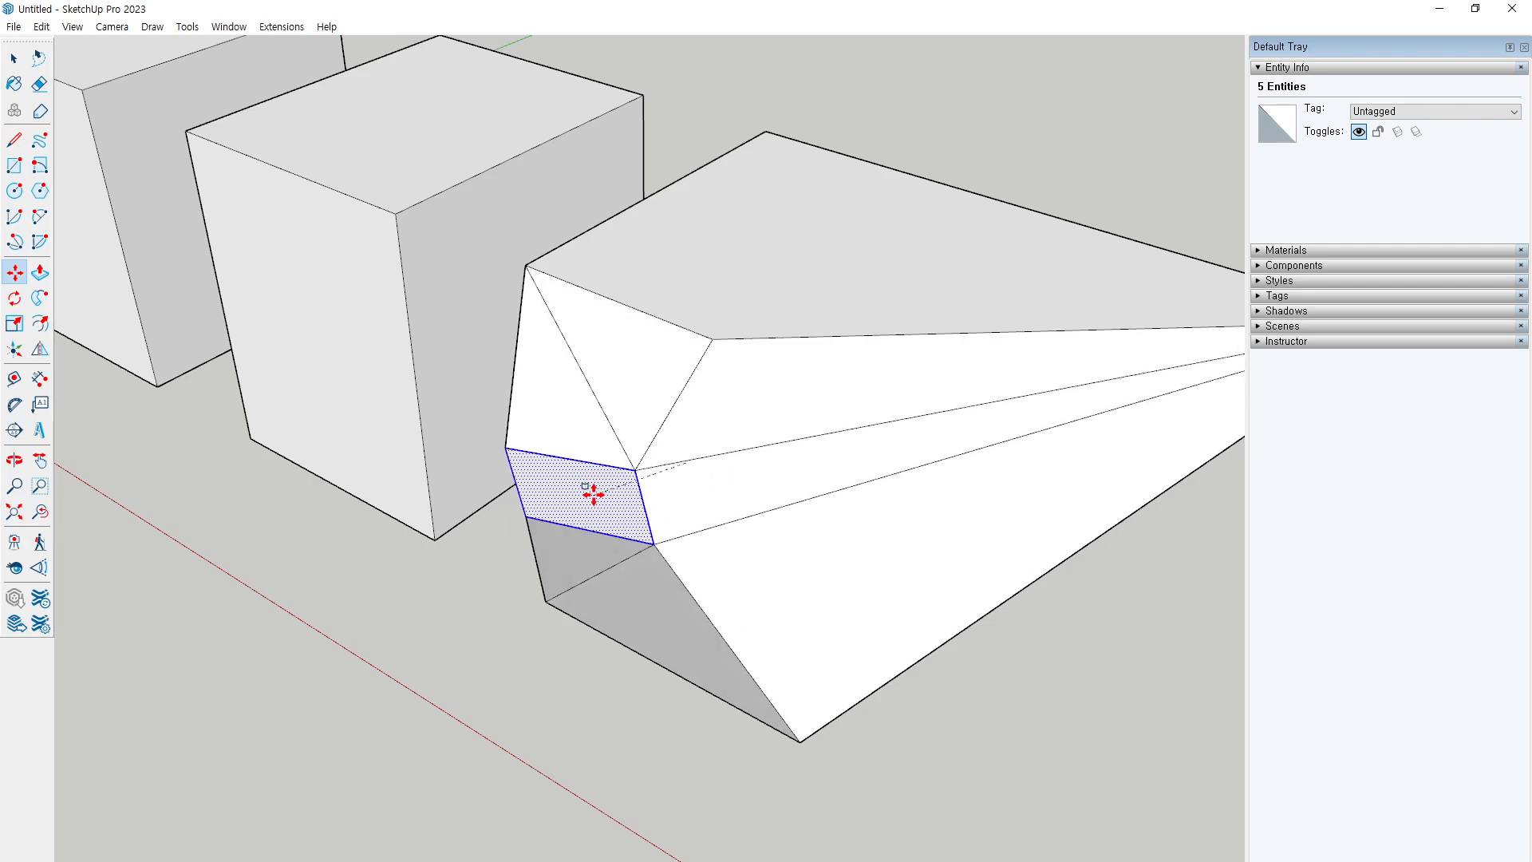
{"action": "middle_click_drag", "start_coordinate": [626, 481], "coordinate": [896, 271]}
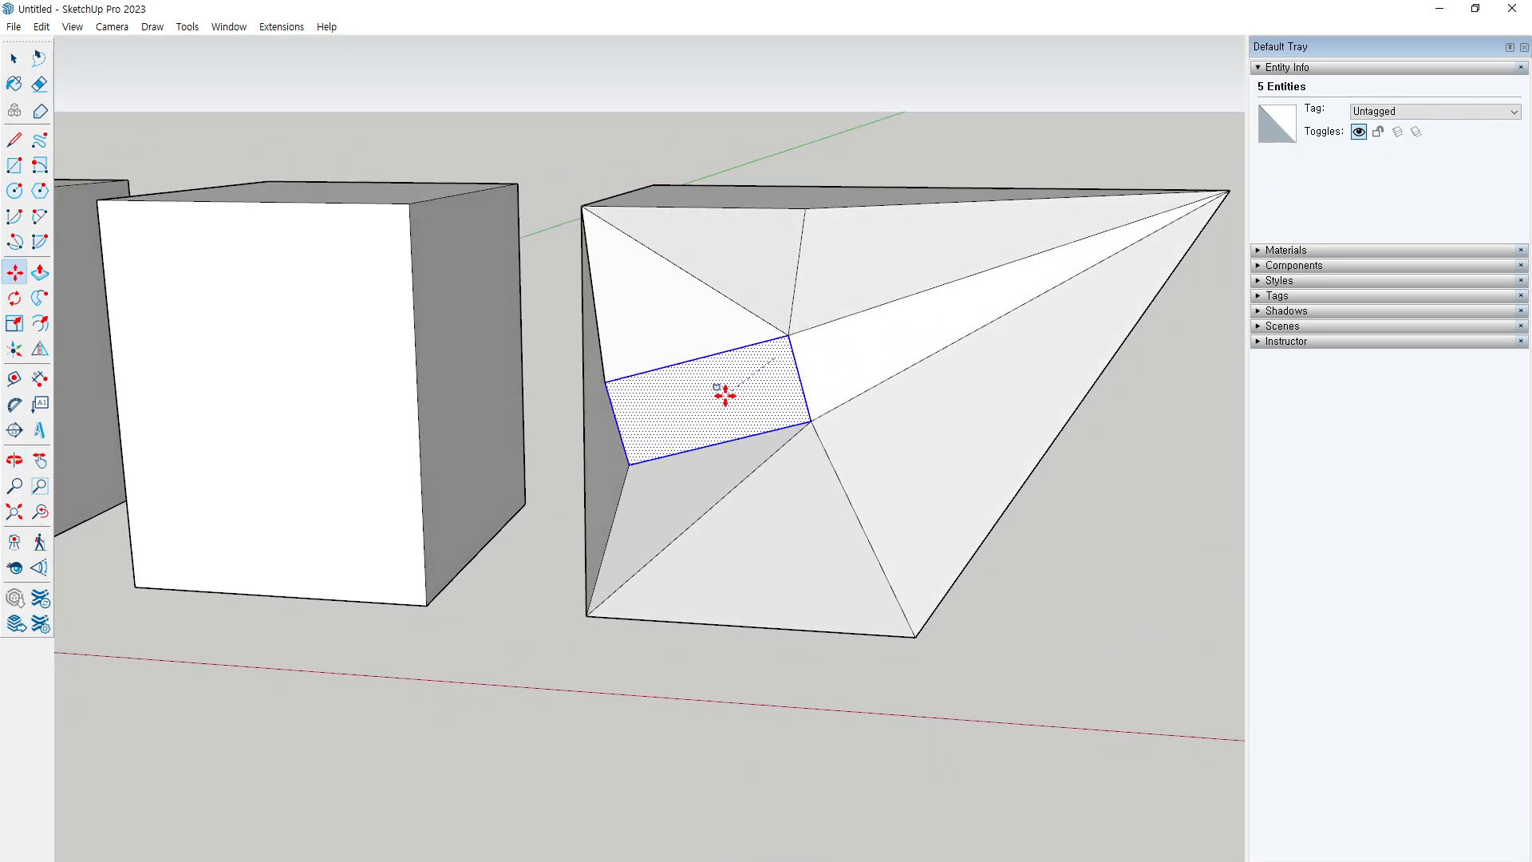
{"action": "key", "text": "Escape"}
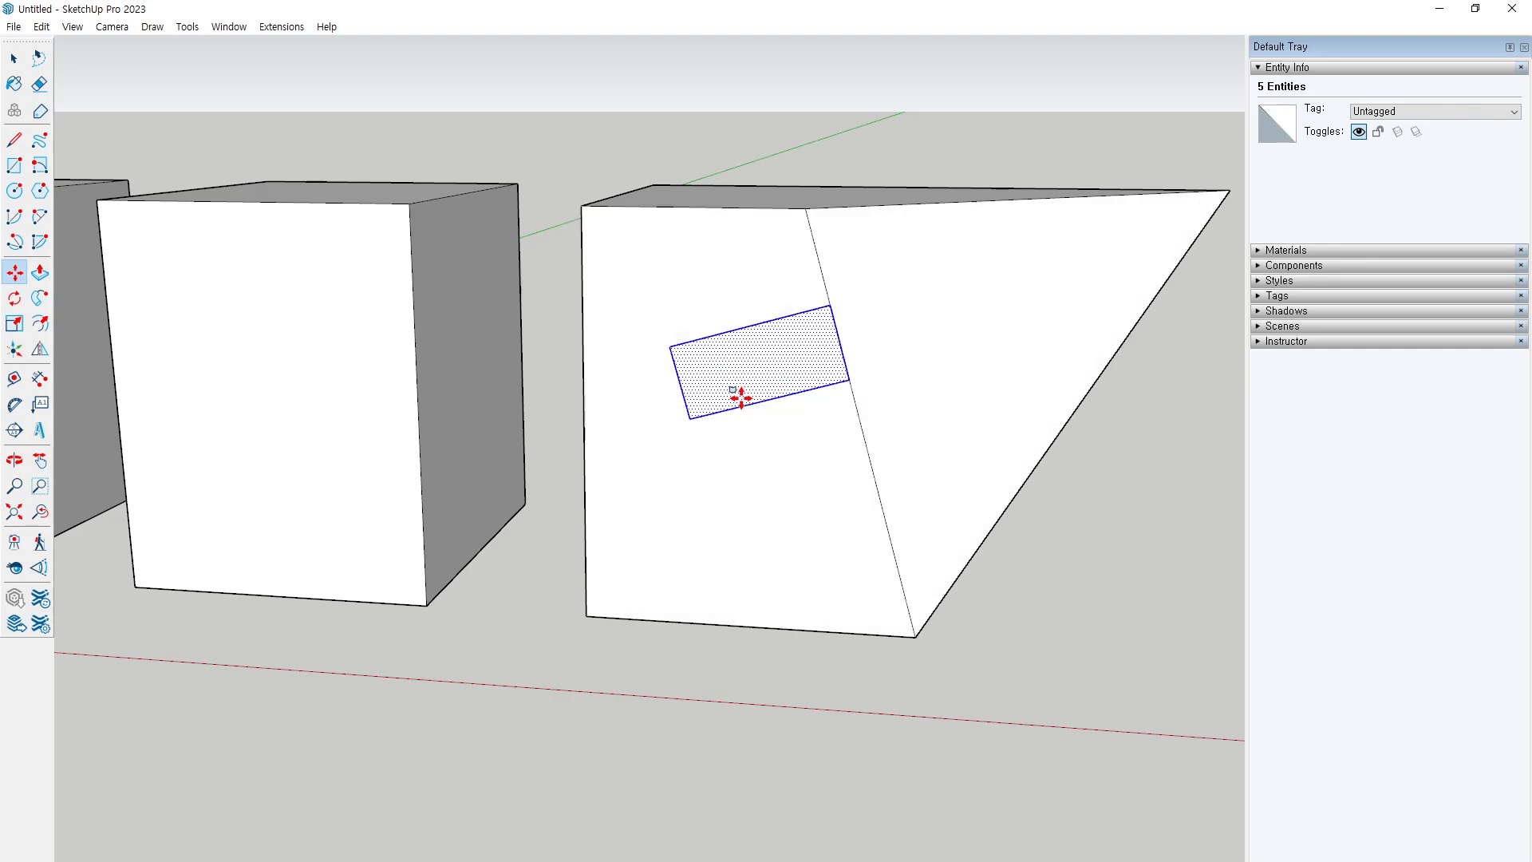
{"action": "key", "text": "space"}
{"action": "left_click", "coordinate": [728, 670]}
{"action": "middle_click_drag", "start_coordinate": [1053, 492], "coordinate": [919, 627]}
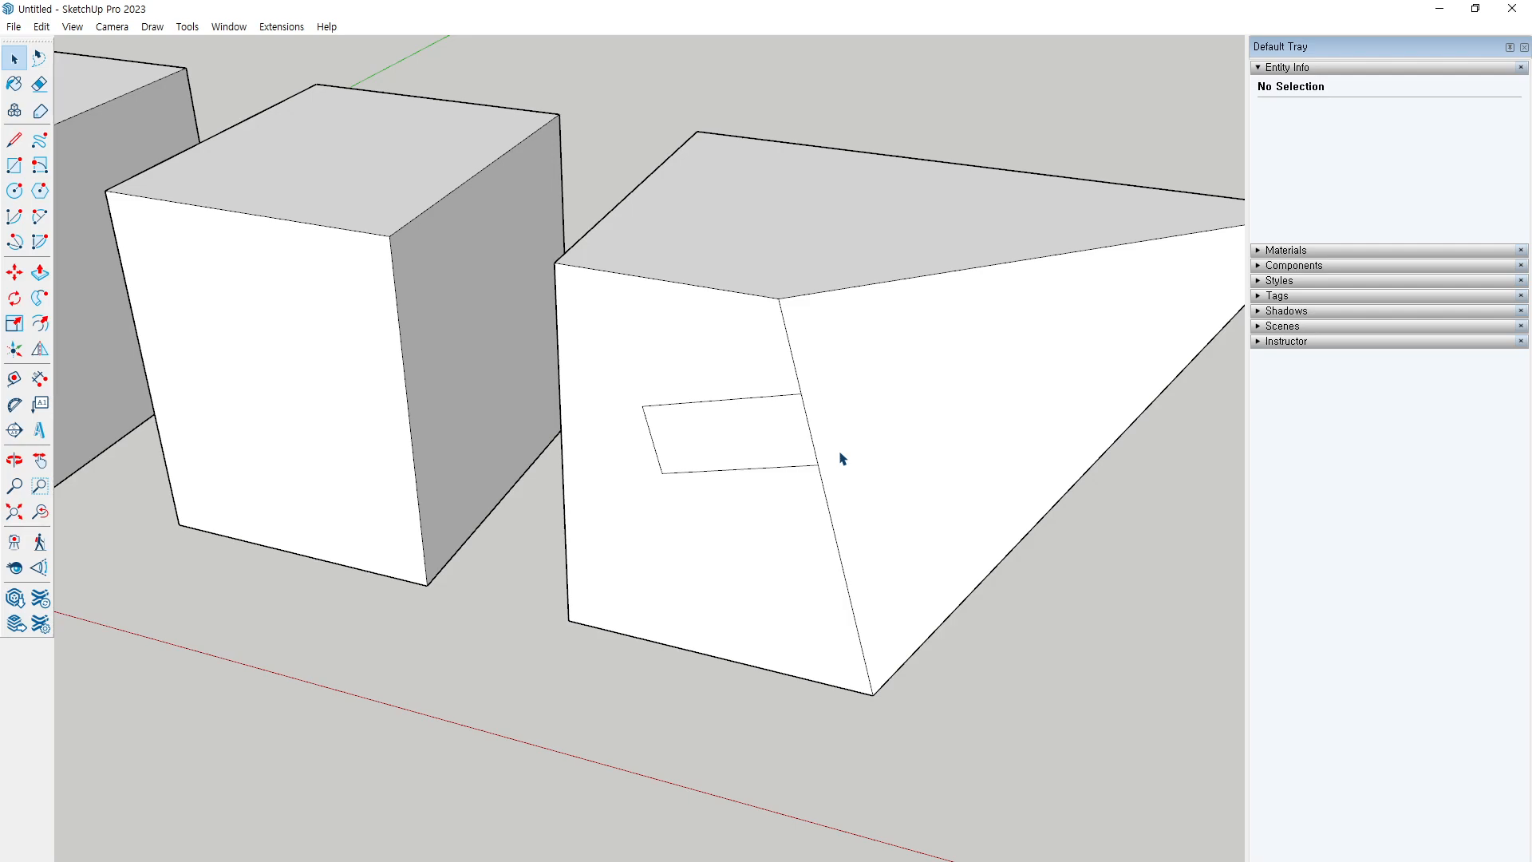
Select the deformed box's front face and the small rectangle's face in turn to check that they are separate faces
{"action": "scroll", "coordinate": [644, 292], "scroll_direction": "down", "scroll_amount": 3}
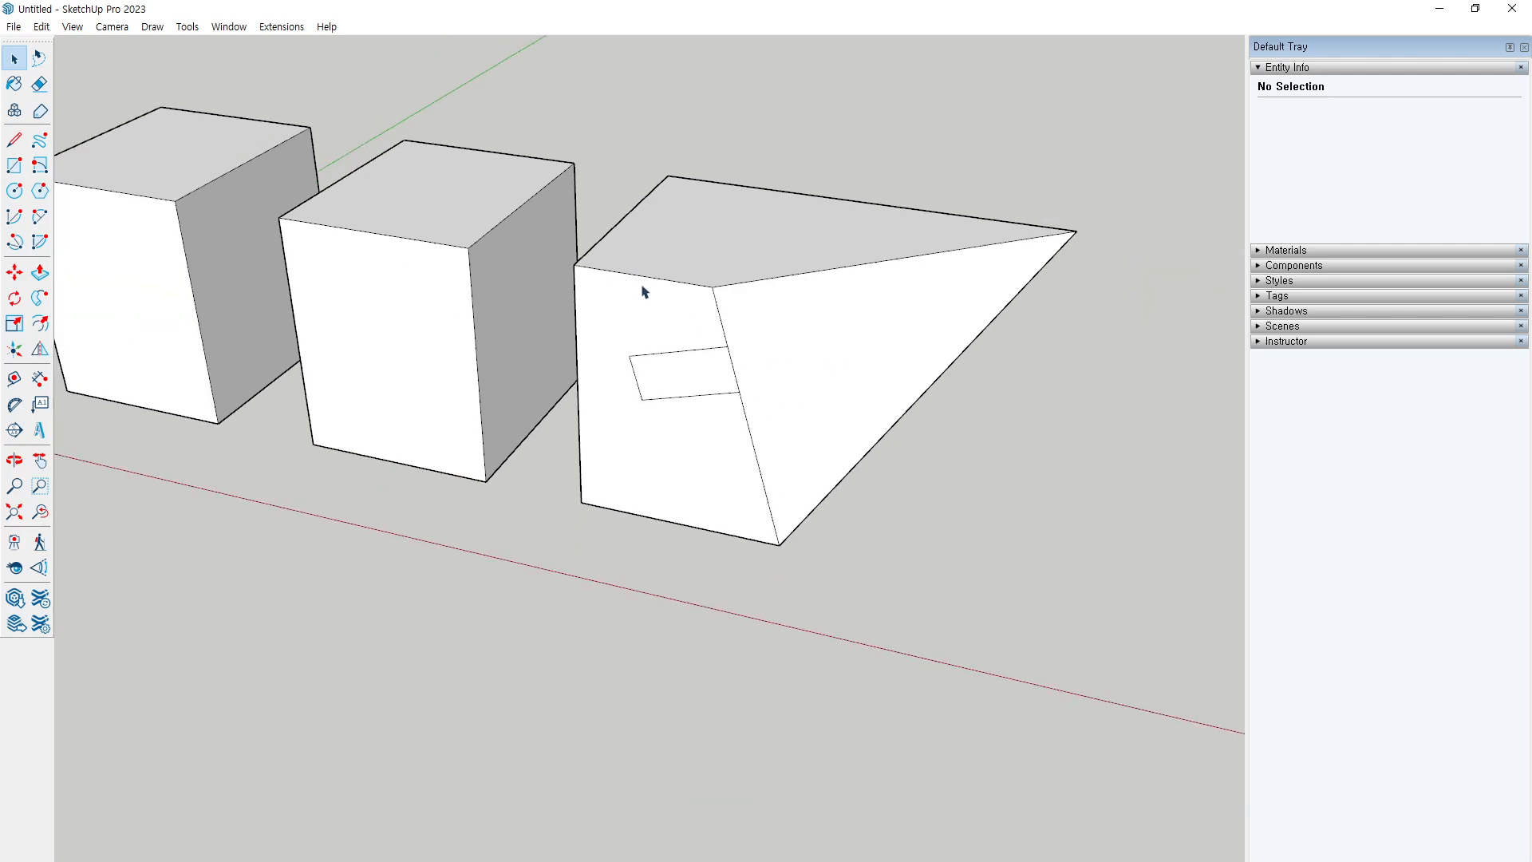
{"action": "middle_click_drag", "start_coordinate": [930, 345], "coordinate": [652, 432]}
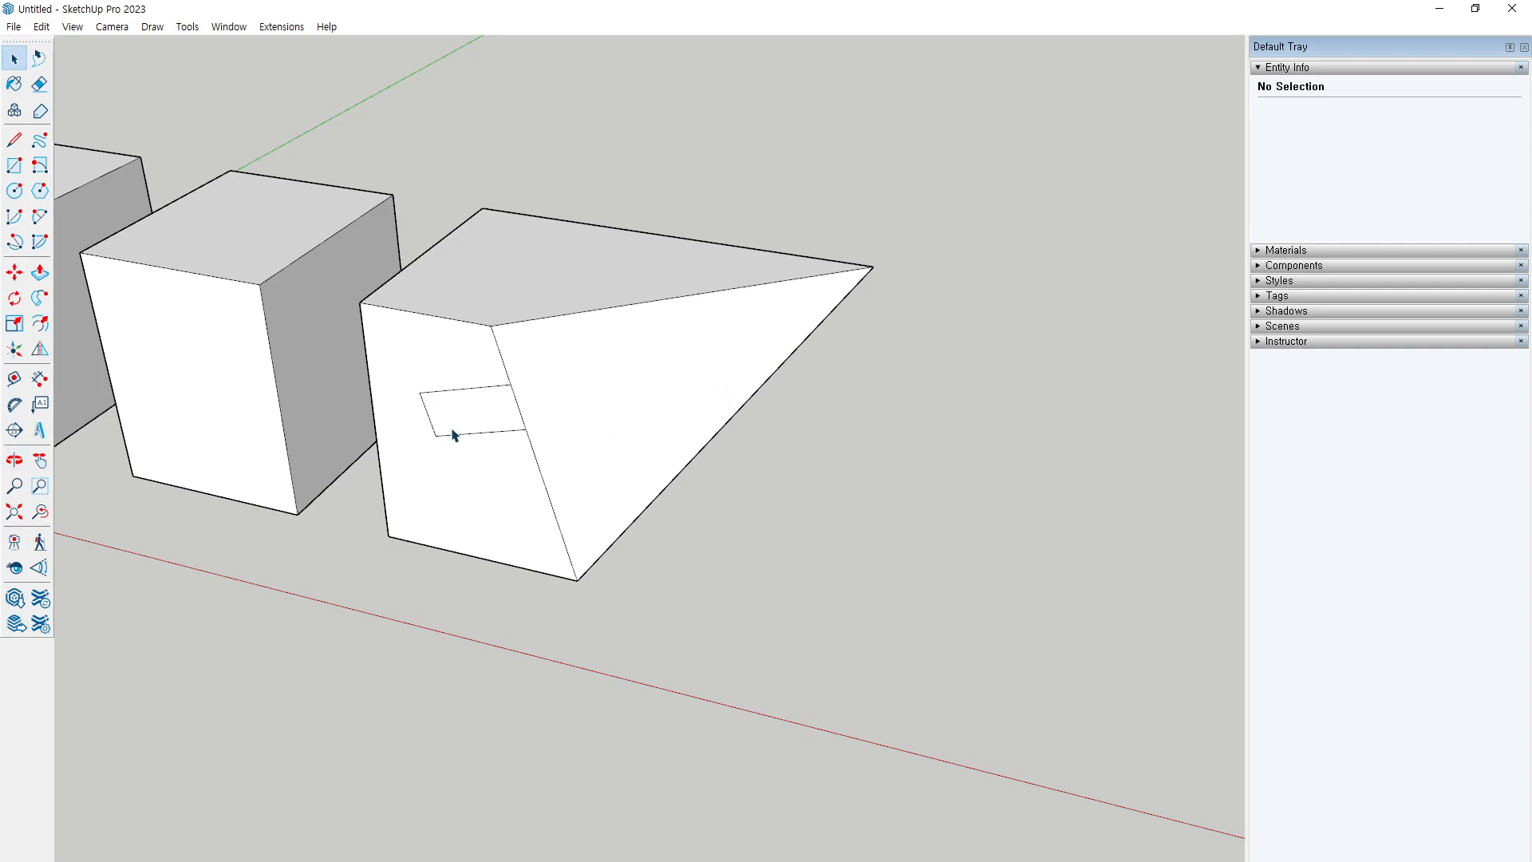
{"action": "left_click", "coordinate": [609, 379]}
{"action": "left_click", "coordinate": [431, 377]}
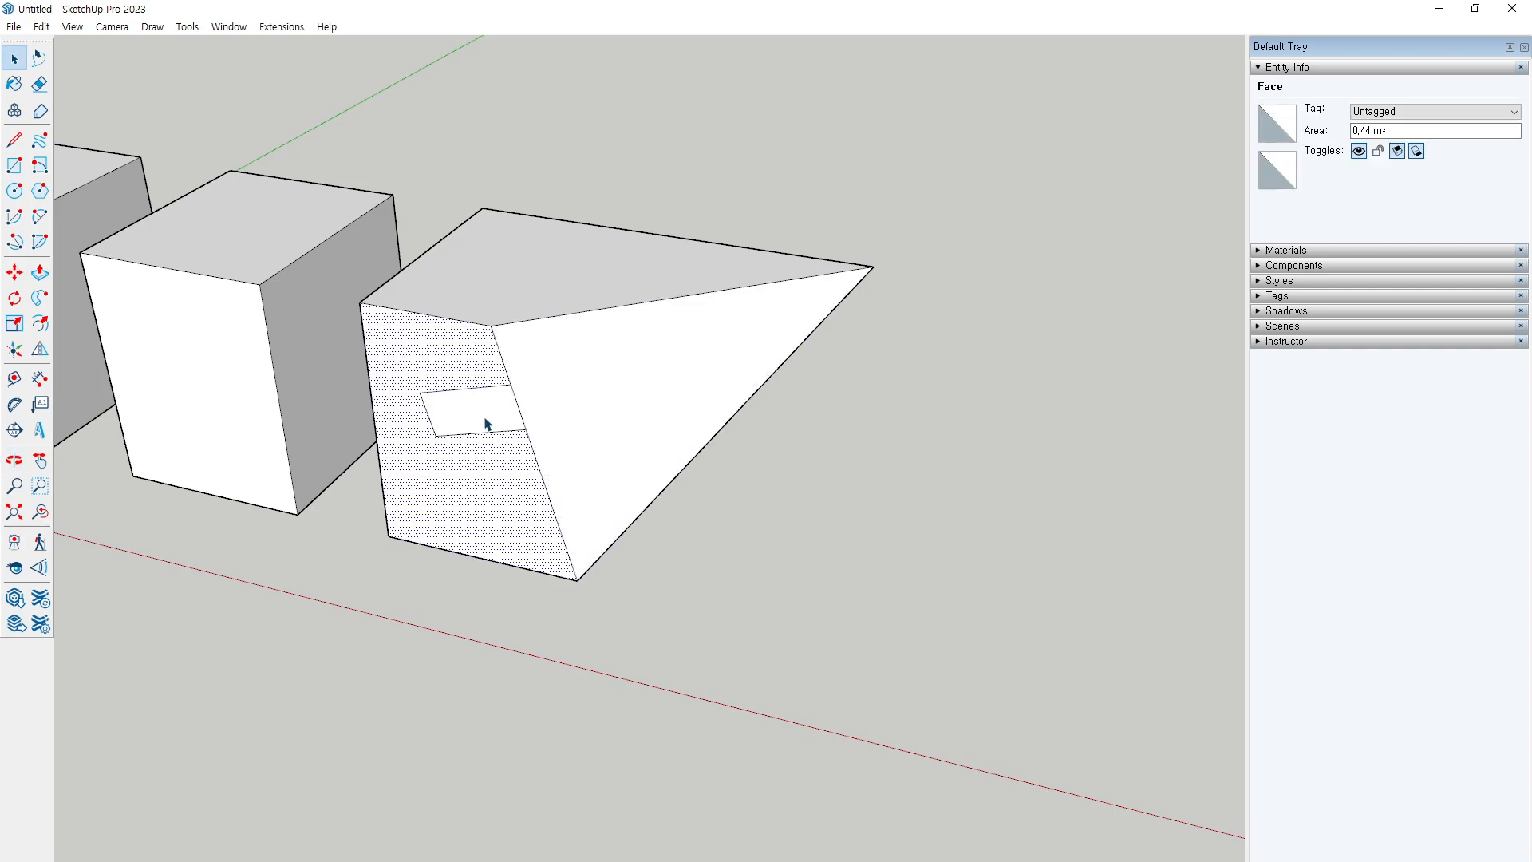
{"action": "left_click", "coordinate": [487, 423]}
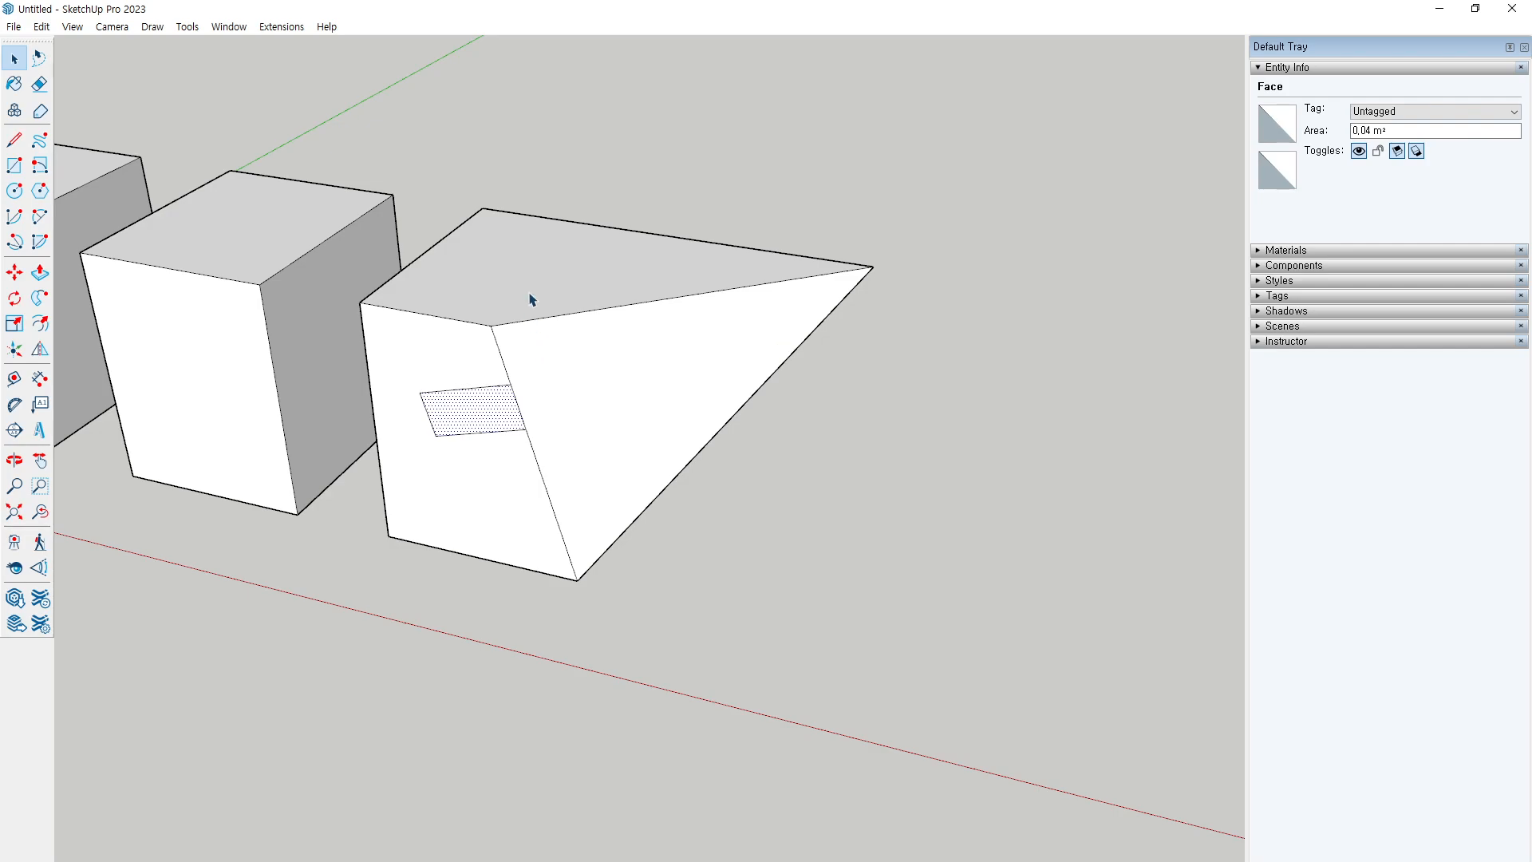
{"action": "left_click", "coordinate": [468, 358]}
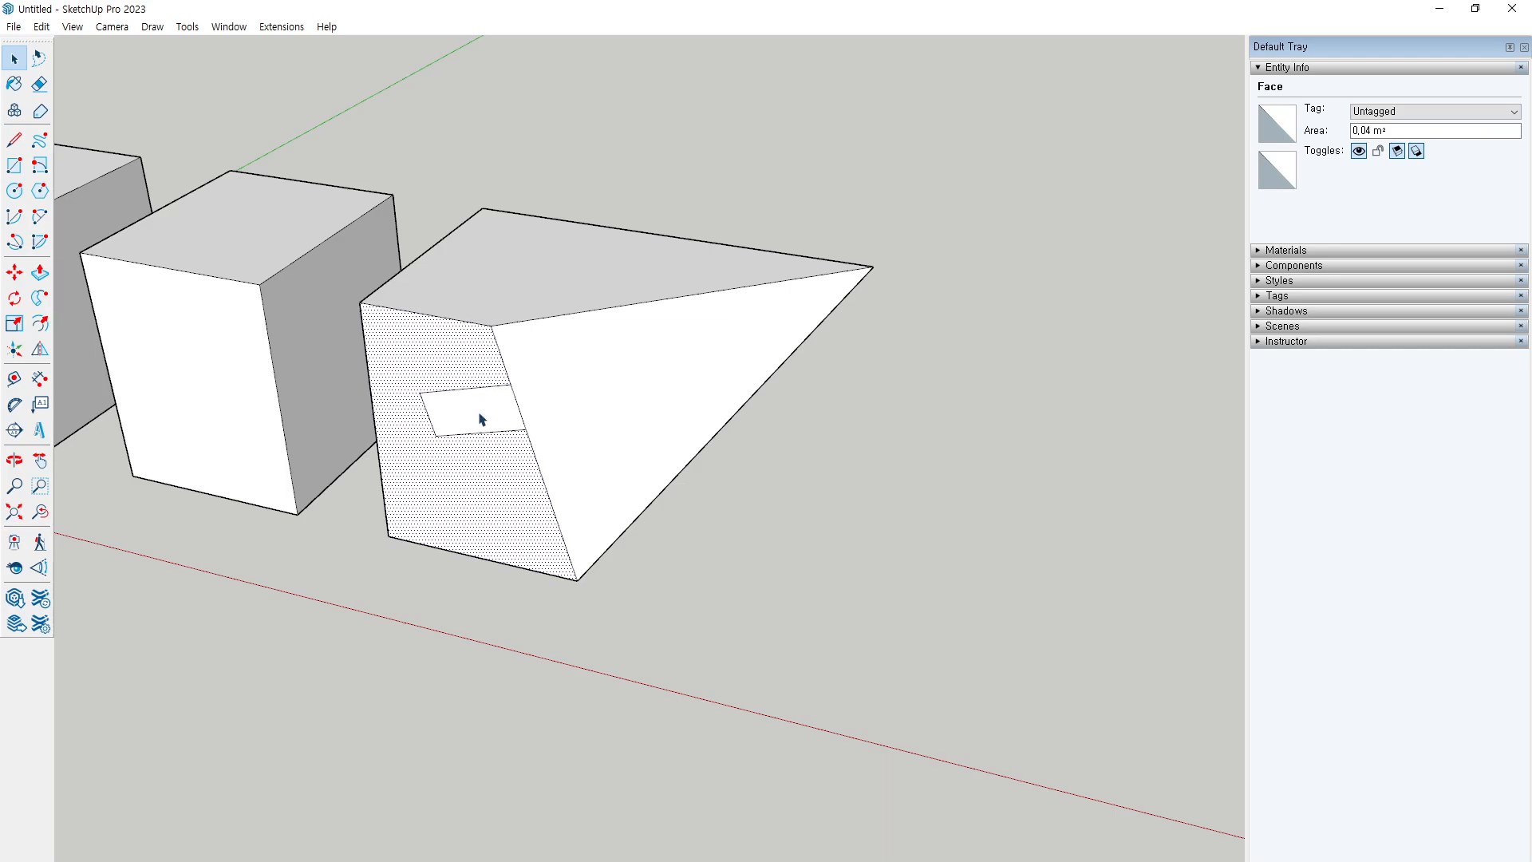
{"action": "left_click", "coordinate": [478, 413]}
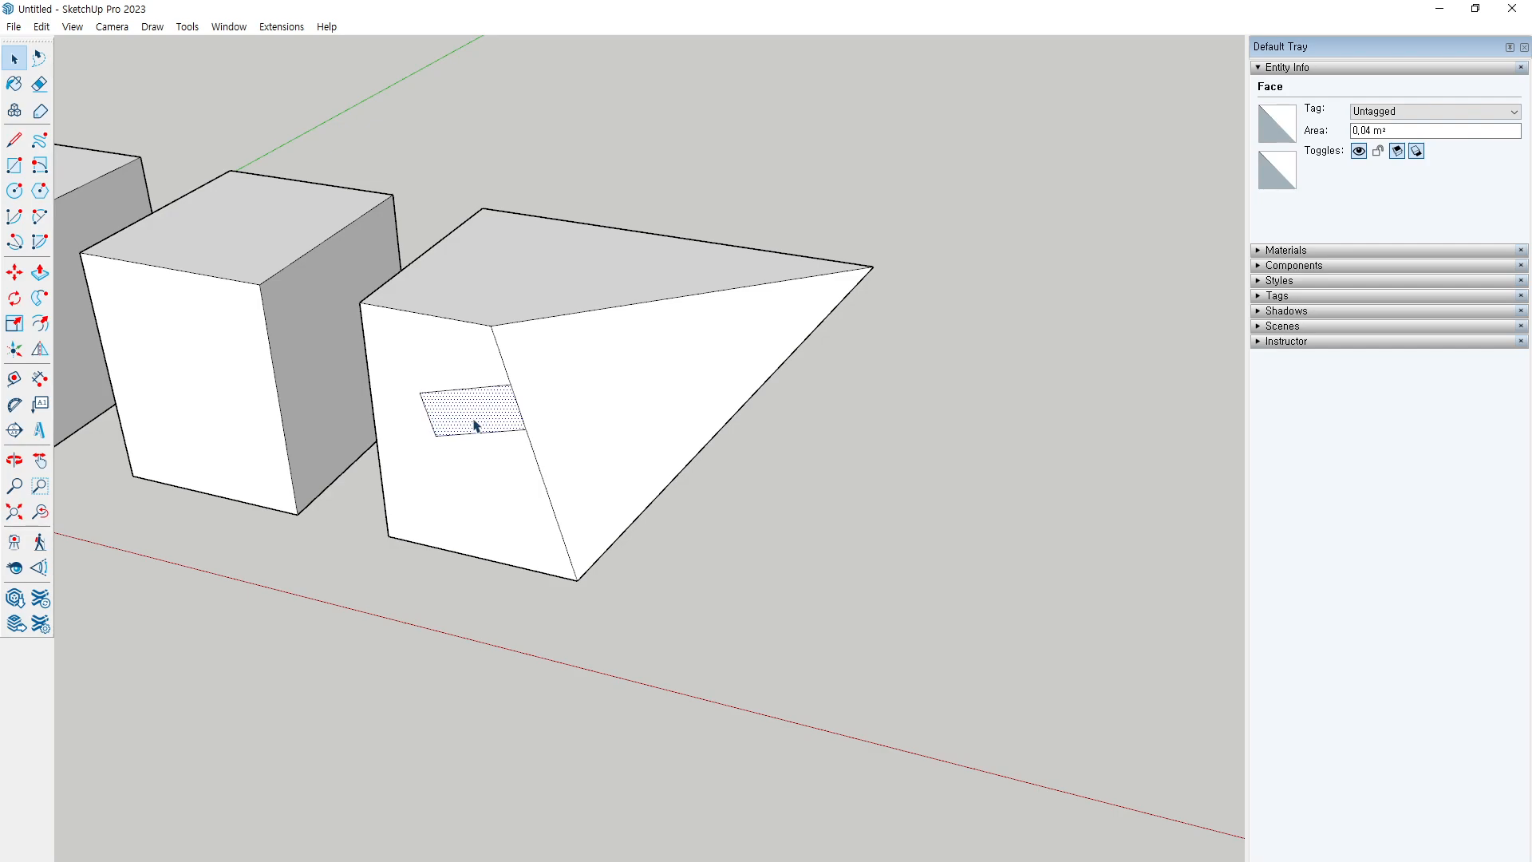
Try to move the small rectangle's edge that lies on the deformed box's slanted edge
{"action": "key", "text": "m"}
{"action": "key", "text": "space"}
{"action": "left_click", "coordinate": [519, 414]}
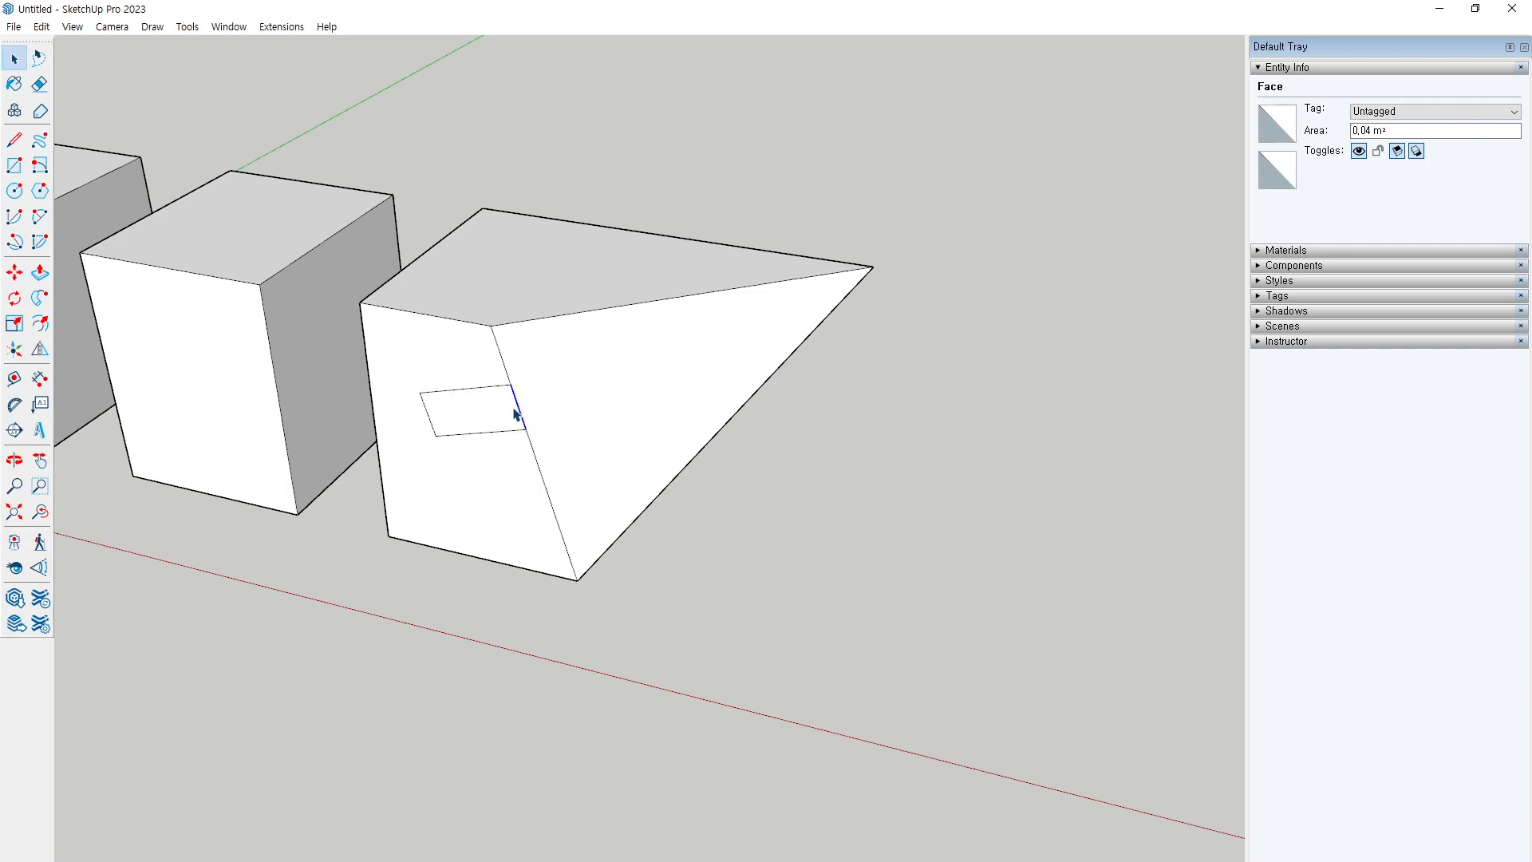
{"action": "key", "text": "m"}
{"action": "left_click", "coordinate": [532, 411]}
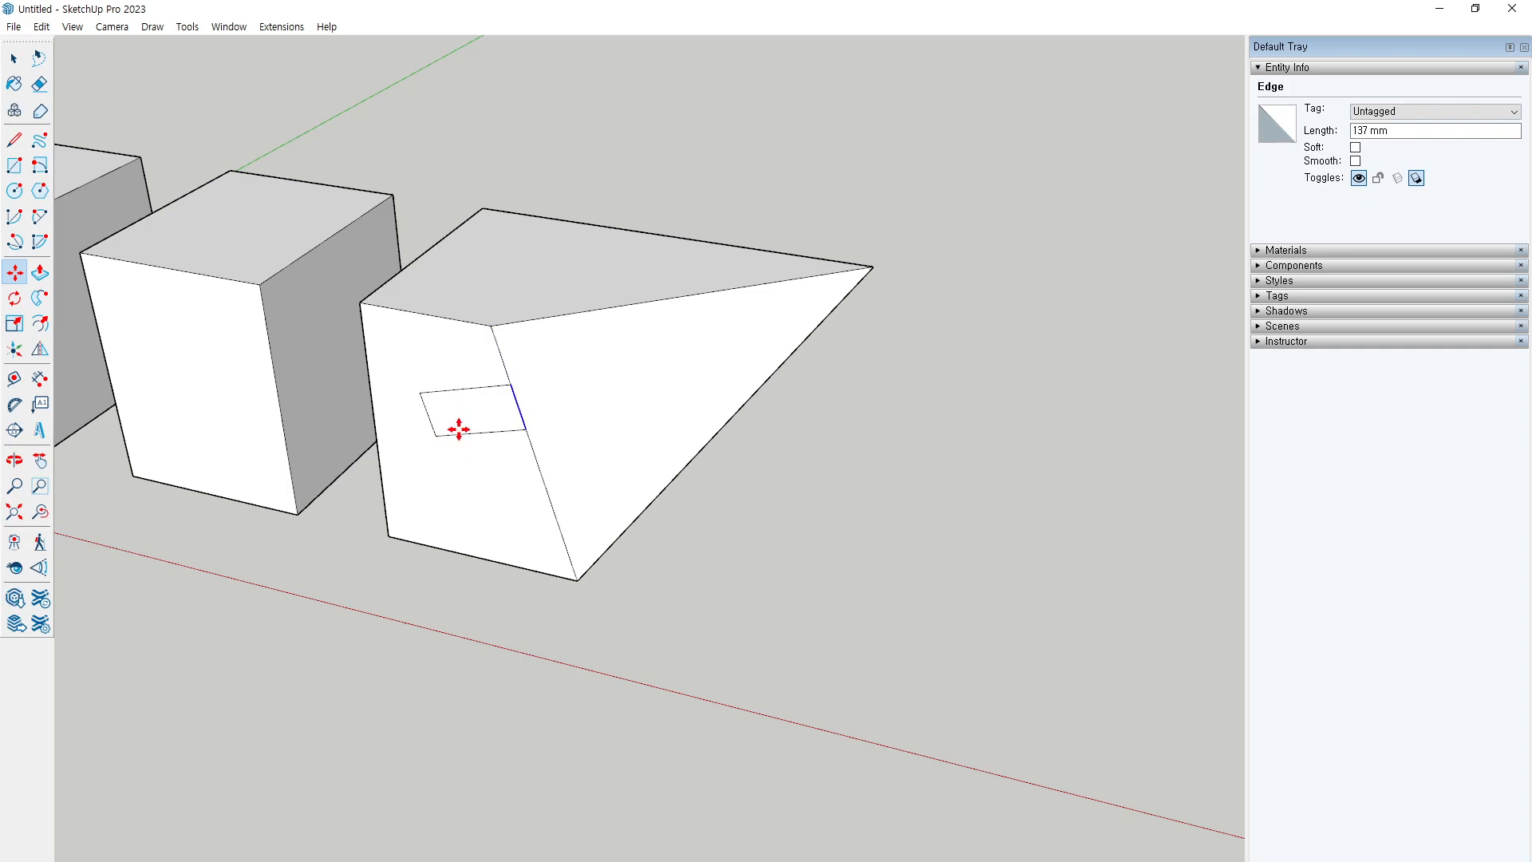
{"action": "key", "text": "Escape"}
{"action": "key", "text": "space"}
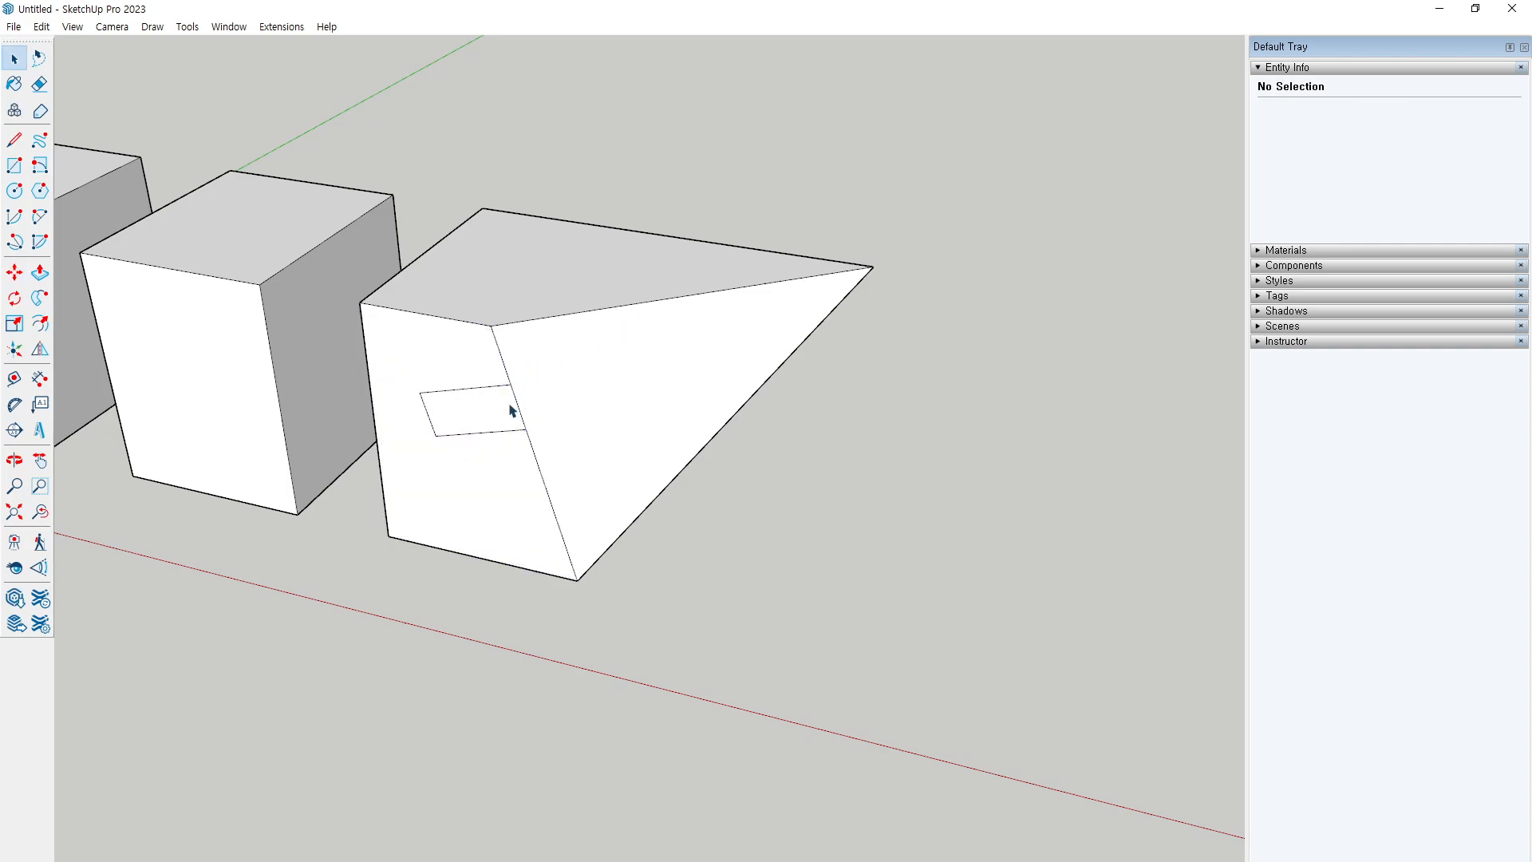
{"action": "left_click", "coordinate": [519, 420]}
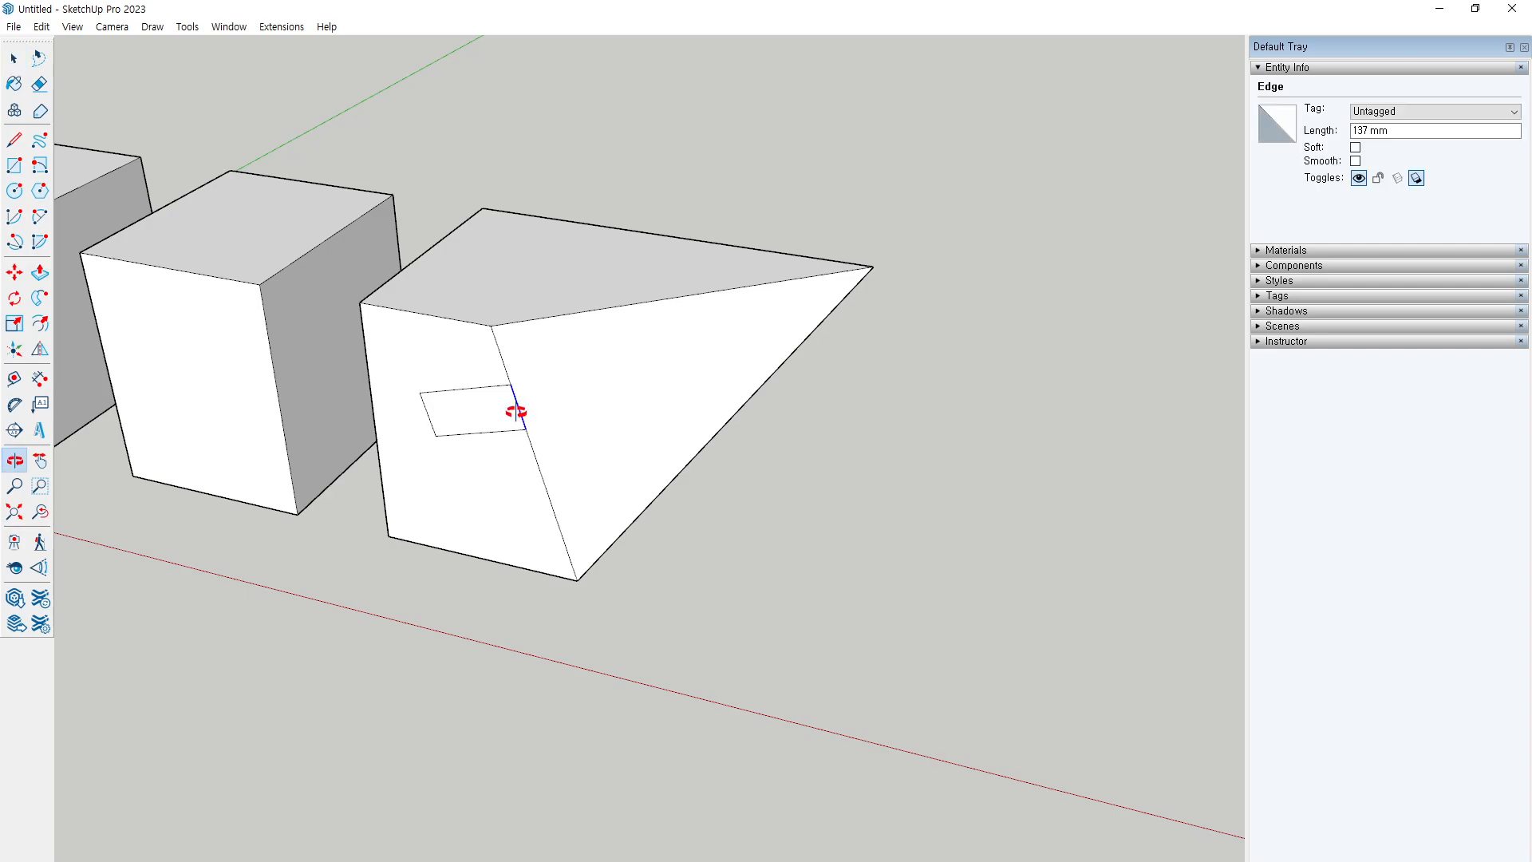
{"action": "key", "text": "m"}
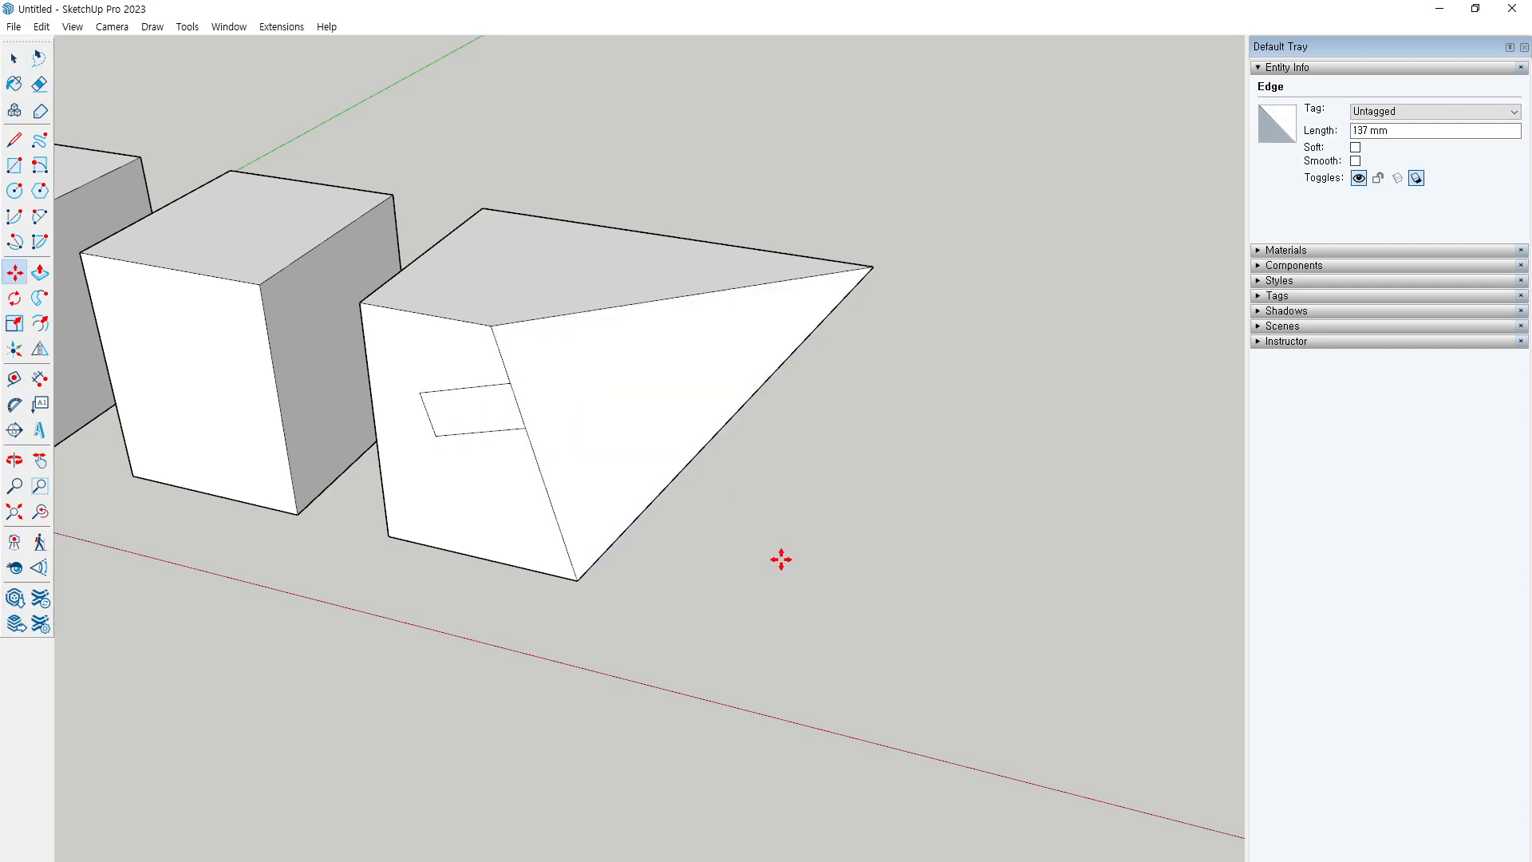
{"action": "key", "text": "space"}
{"action": "left_click", "coordinate": [827, 592]}
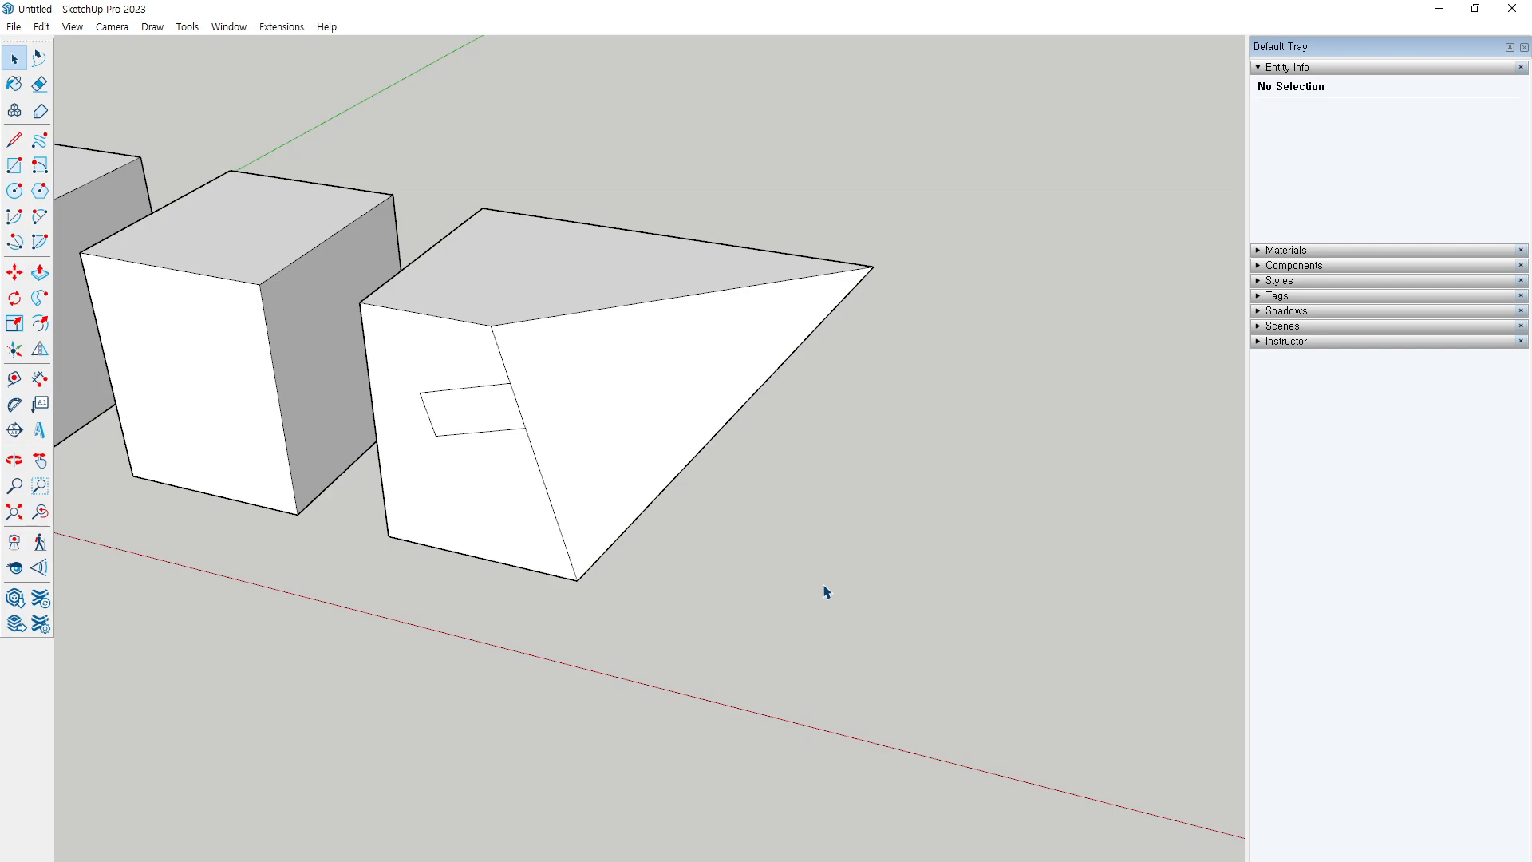
Delete all three boxes from the model, including the deformed one
{"action": "scroll", "coordinate": [792, 504], "scroll_direction": "down", "scroll_amount": 3}
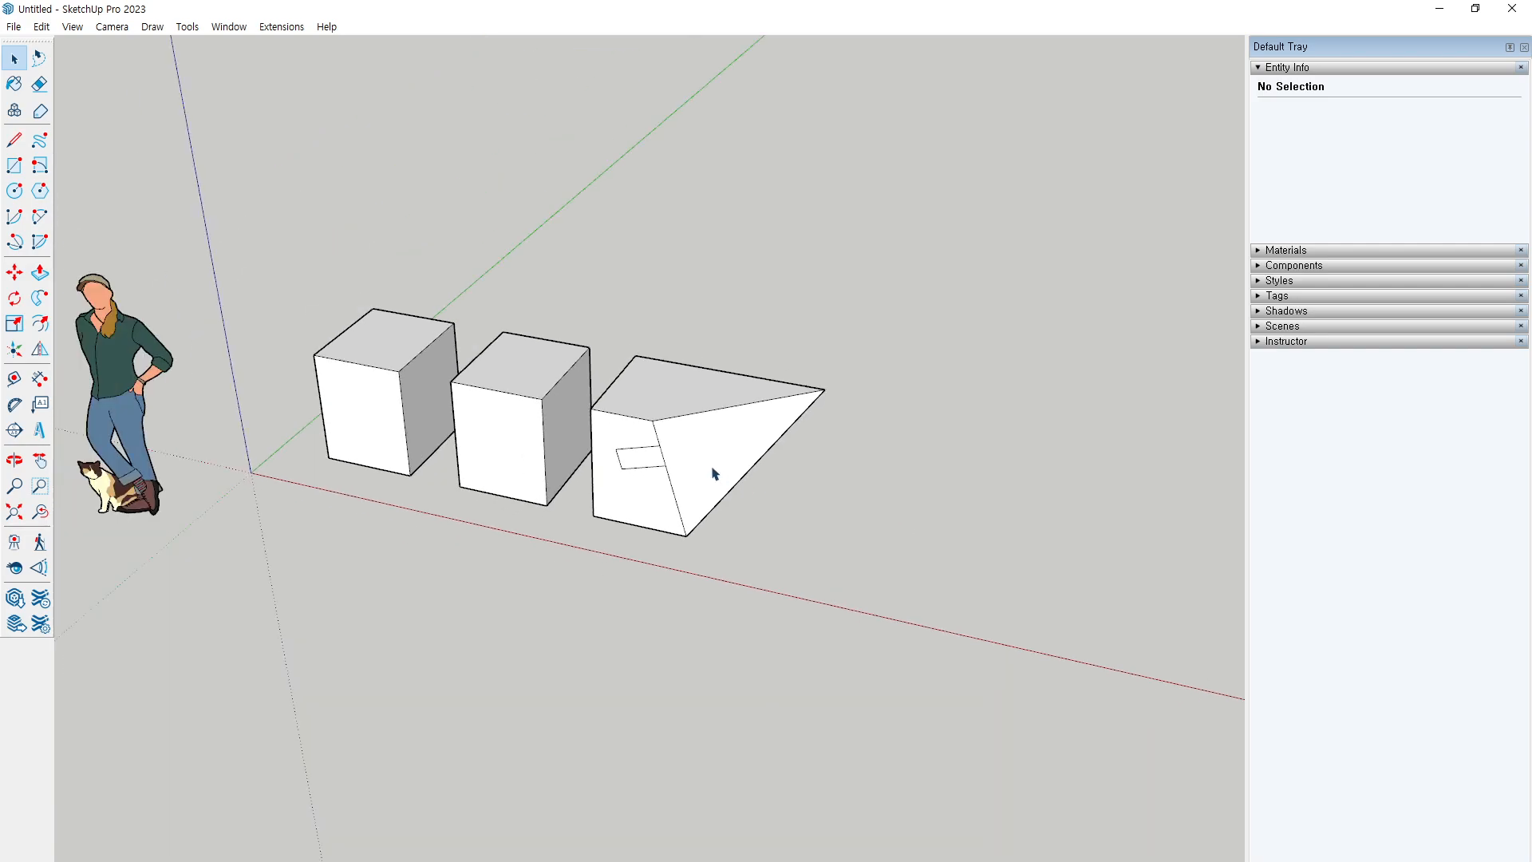
{"action": "triple_click", "coordinate": [708, 447]}
{"action": "key", "text": "Delete"}
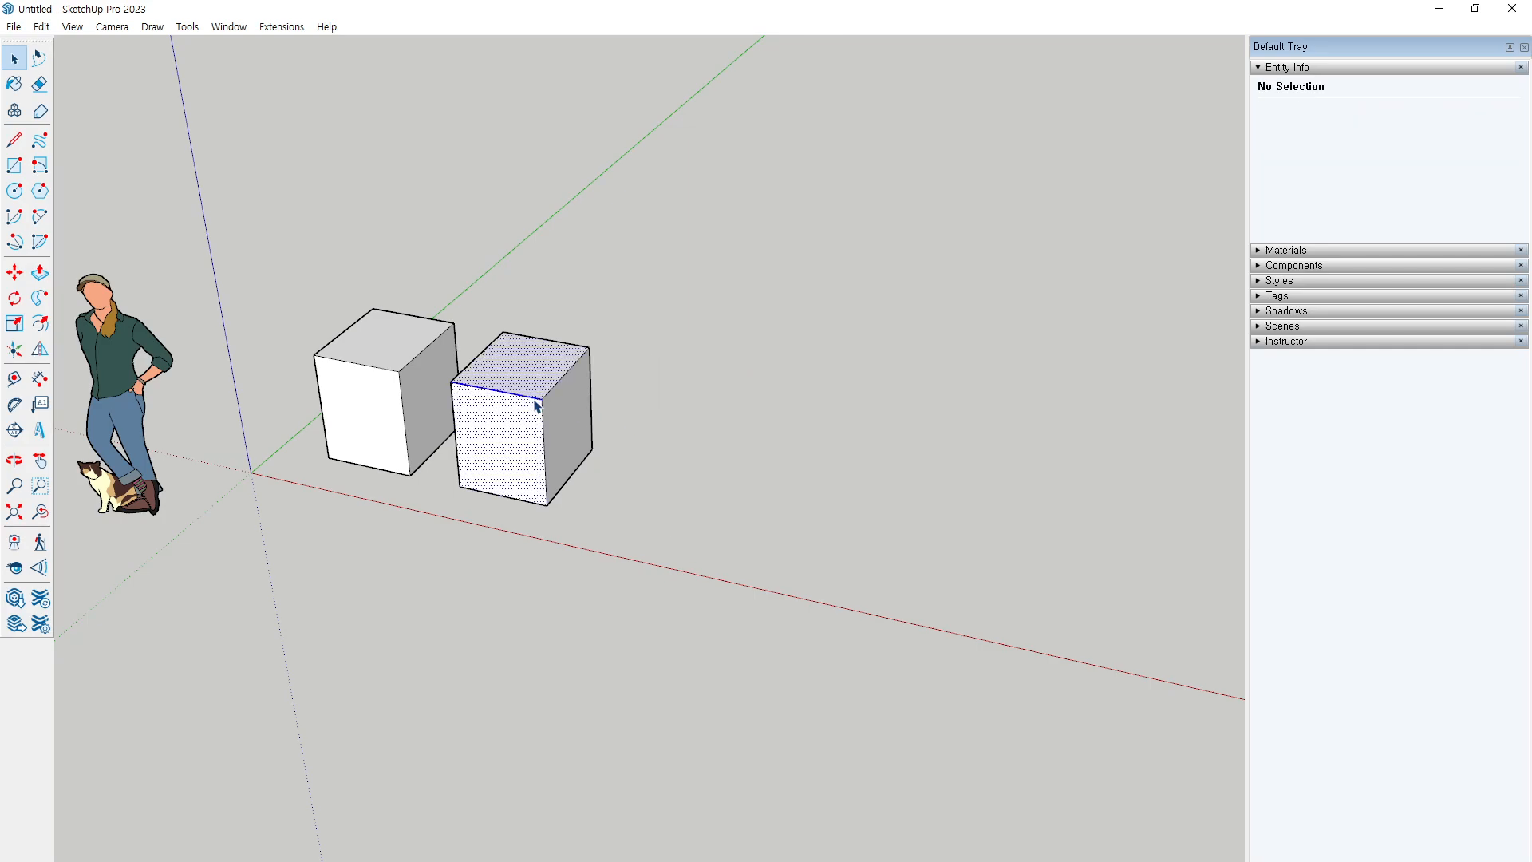
{"action": "triple_click", "coordinate": [537, 403]}
{"action": "key", "text": "Delete"}
{"action": "triple_click", "coordinate": [407, 383]}
{"action": "key", "text": "Delete"}
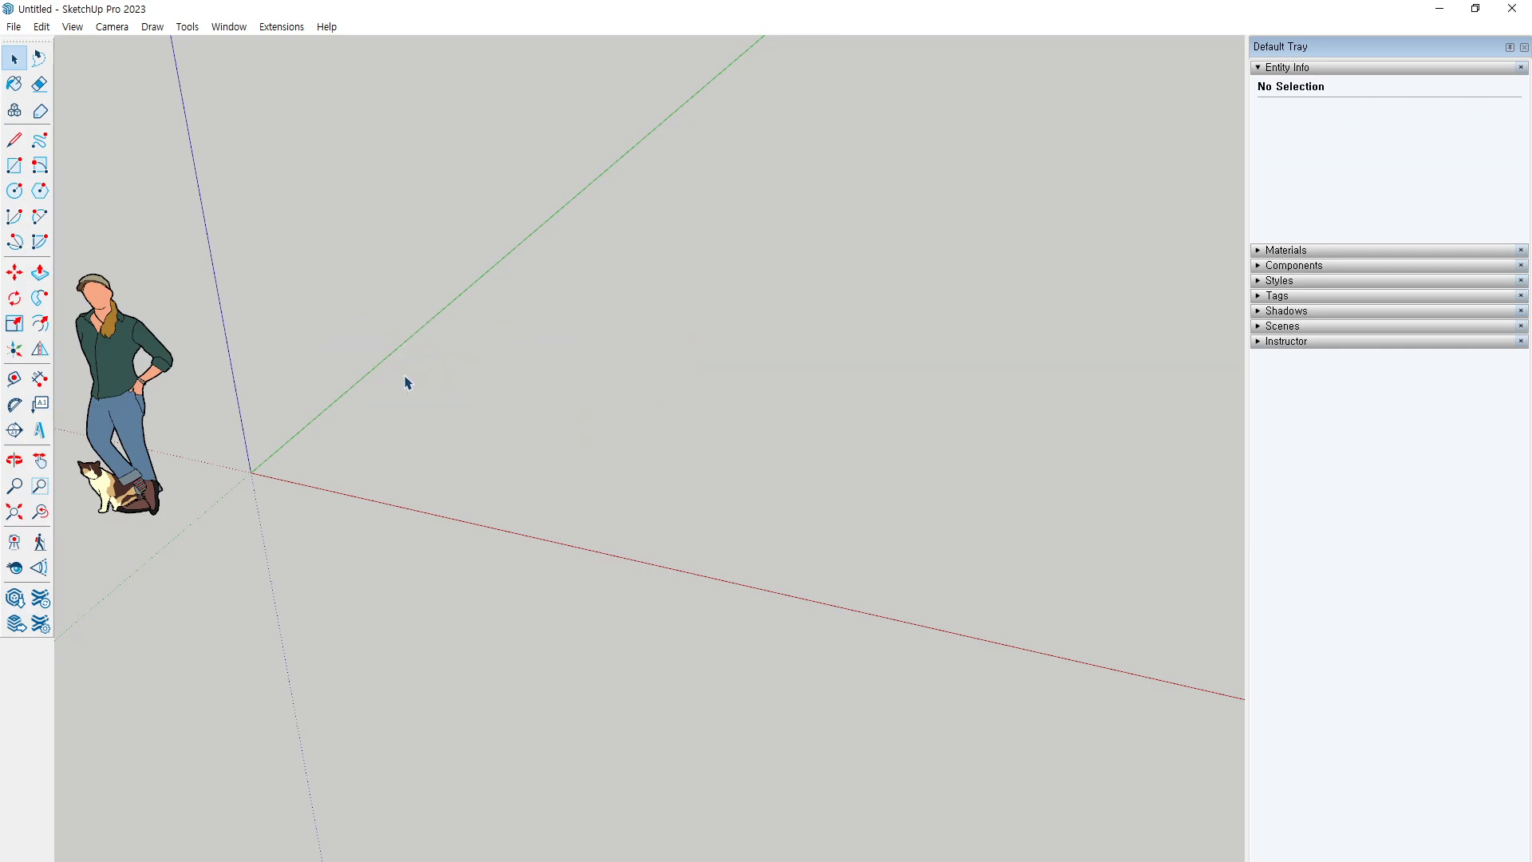
Draw a small rectangle on the ground between the red and green axes and extrude it upward into a tall column
{"action": "left_click", "coordinate": [14, 165]}
{"action": "left_click", "coordinate": [355, 460]}
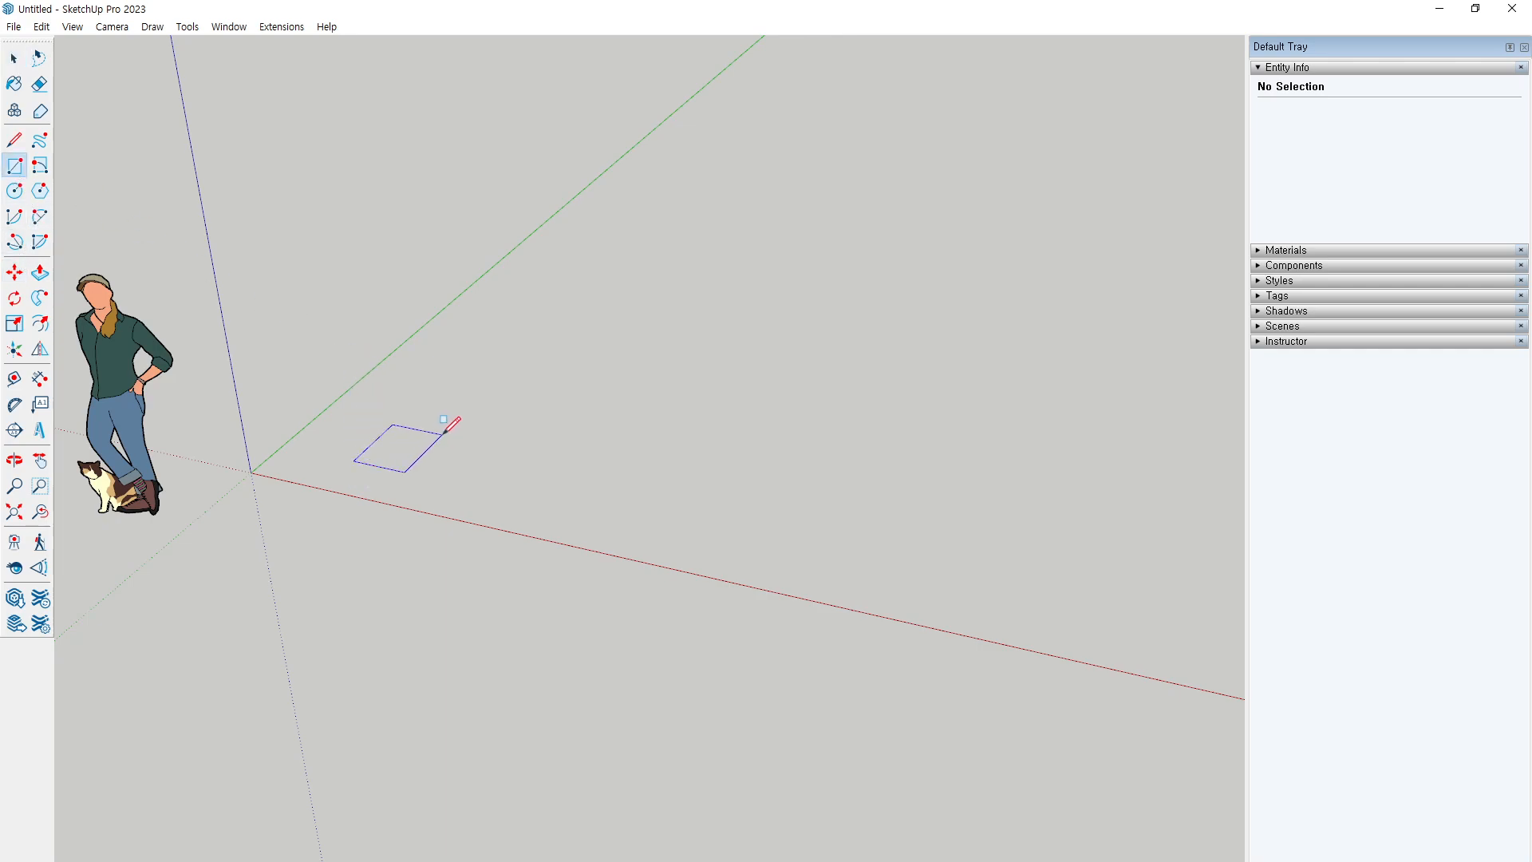
{"action": "left_click", "coordinate": [441, 434]}
{"action": "left_click_drag", "start_coordinate": [399, 476], "coordinate": [400, 239]}
{"action": "middle_click_drag", "start_coordinate": [519, 387], "coordinate": [430, 386]}
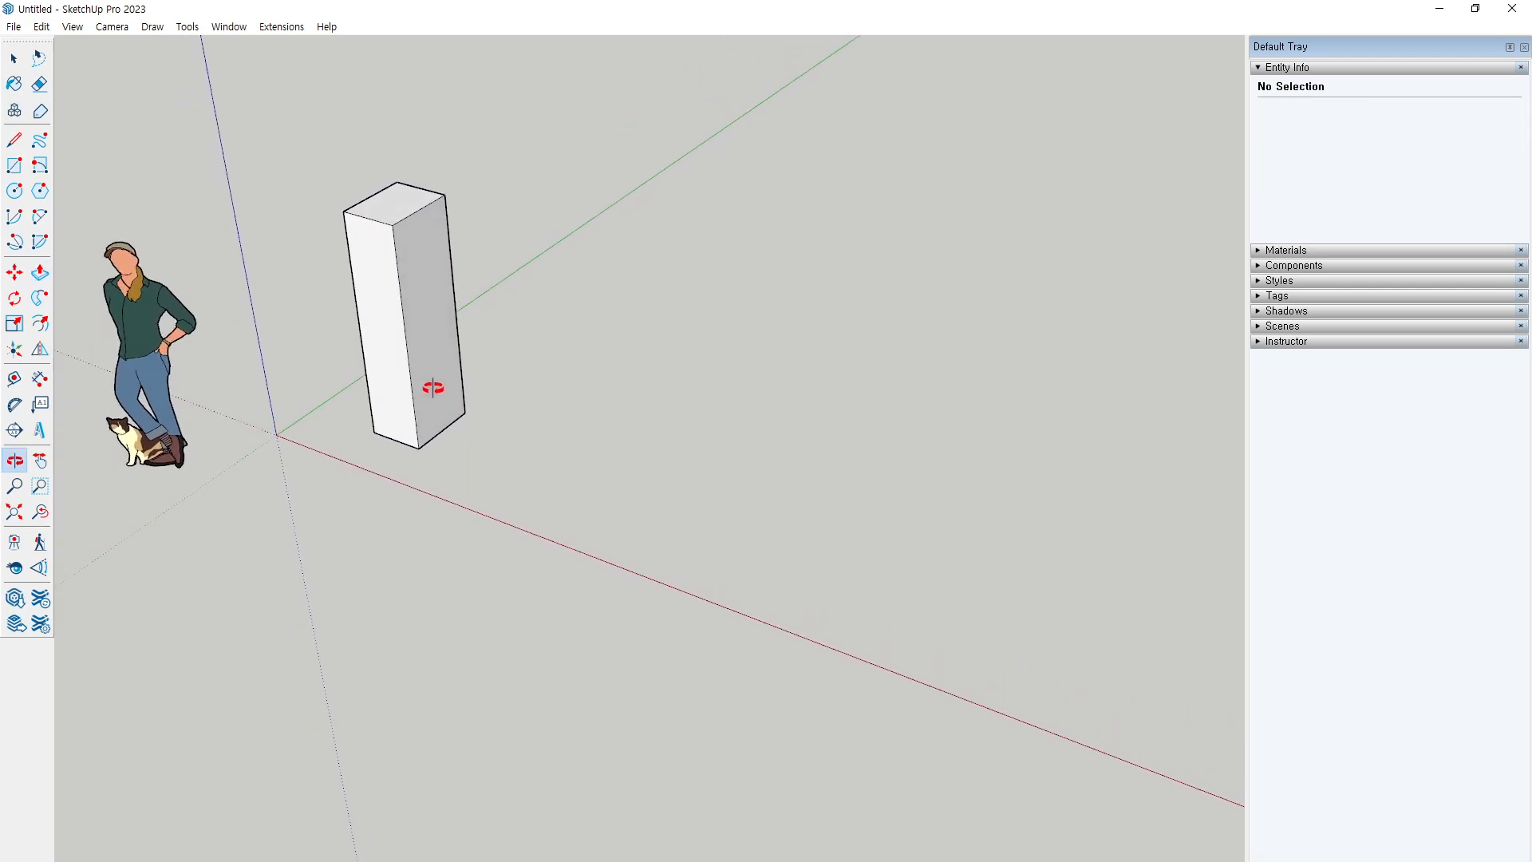
{"action": "key", "text": "space"}
{"action": "left_click", "coordinate": [582, 385]}
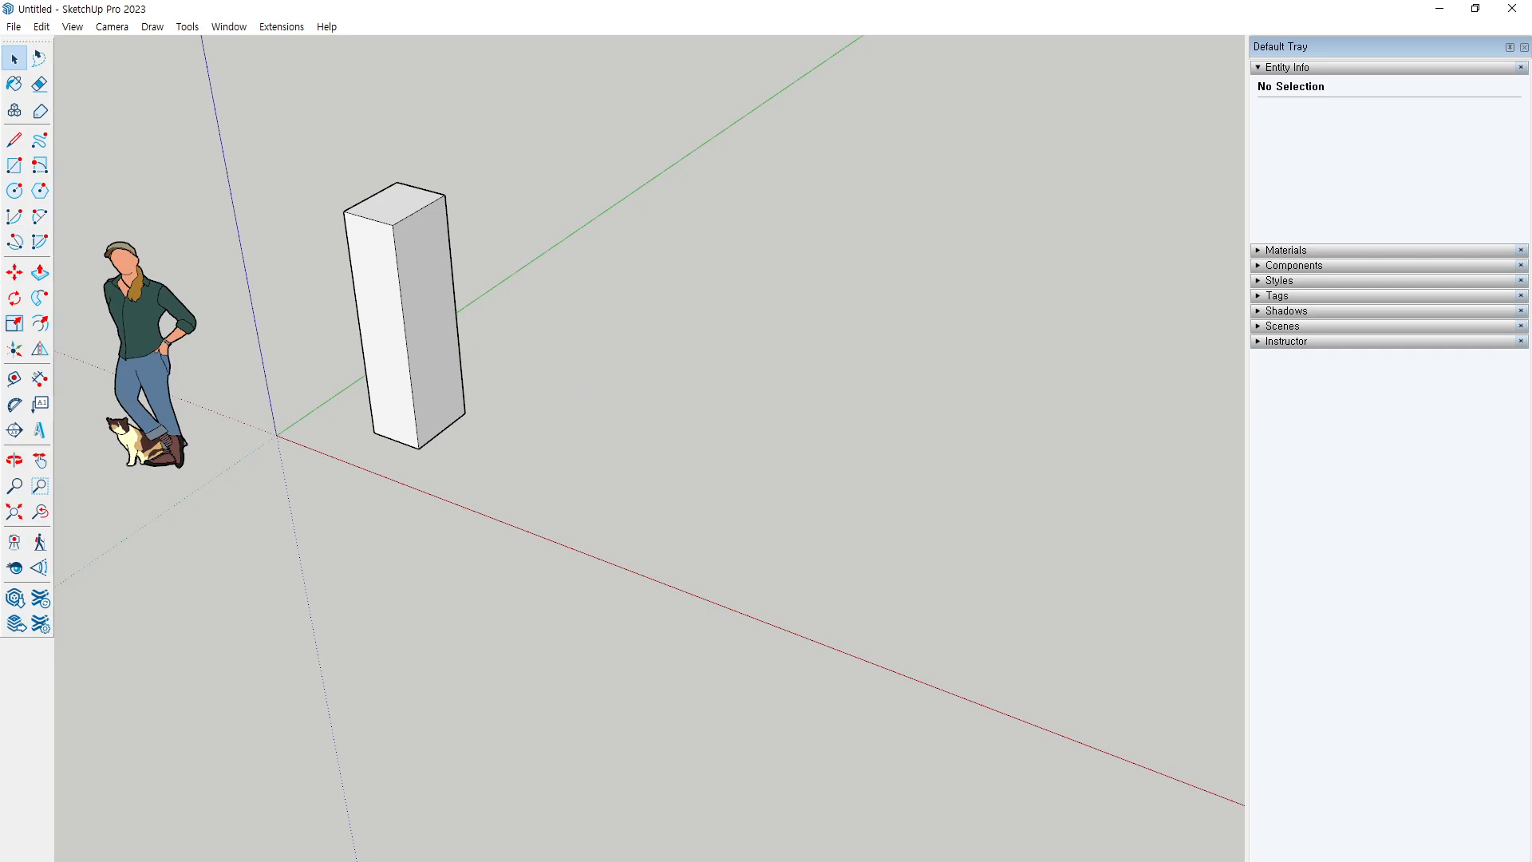
Draw a diagonal line across the upper part of the column's shaded side face, from one vertical edge to the other
{"action": "key", "text": "l"}
{"action": "scroll", "coordinate": [482, 250], "scroll_direction": "up", "scroll_amount": 4}
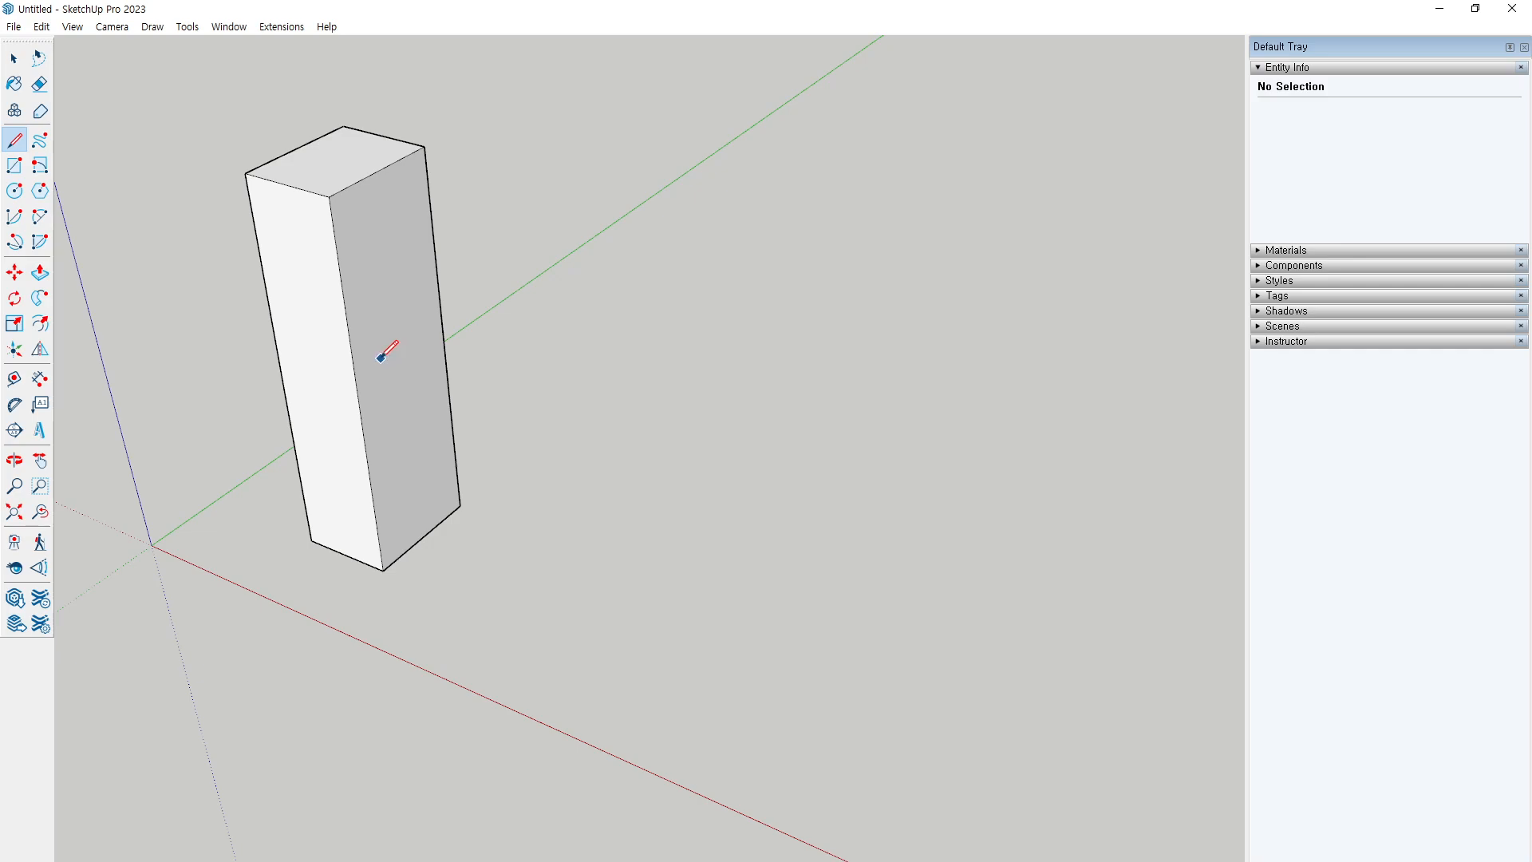
{"action": "left_click", "coordinate": [347, 325]}
{"action": "left_click", "coordinate": [429, 197]}
Push the side face's portion above the diagonal line about halfway into the column with Push/Pull
{"action": "middle_click_drag", "start_coordinate": [387, 245], "coordinate": [407, 252]}
{"action": "key", "text": "p"}
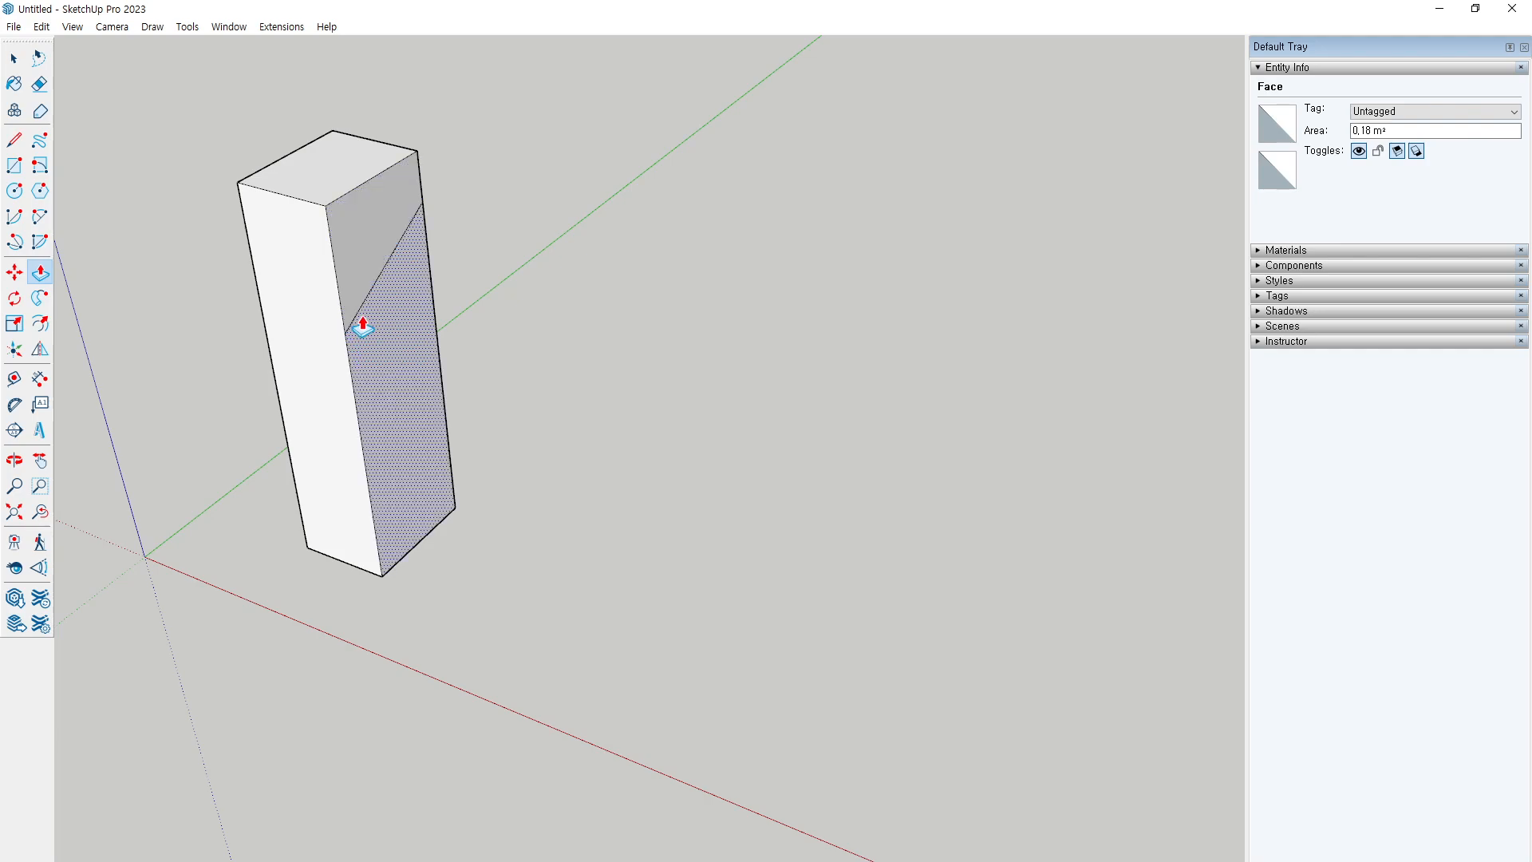
{"action": "left_click", "coordinate": [360, 249]}
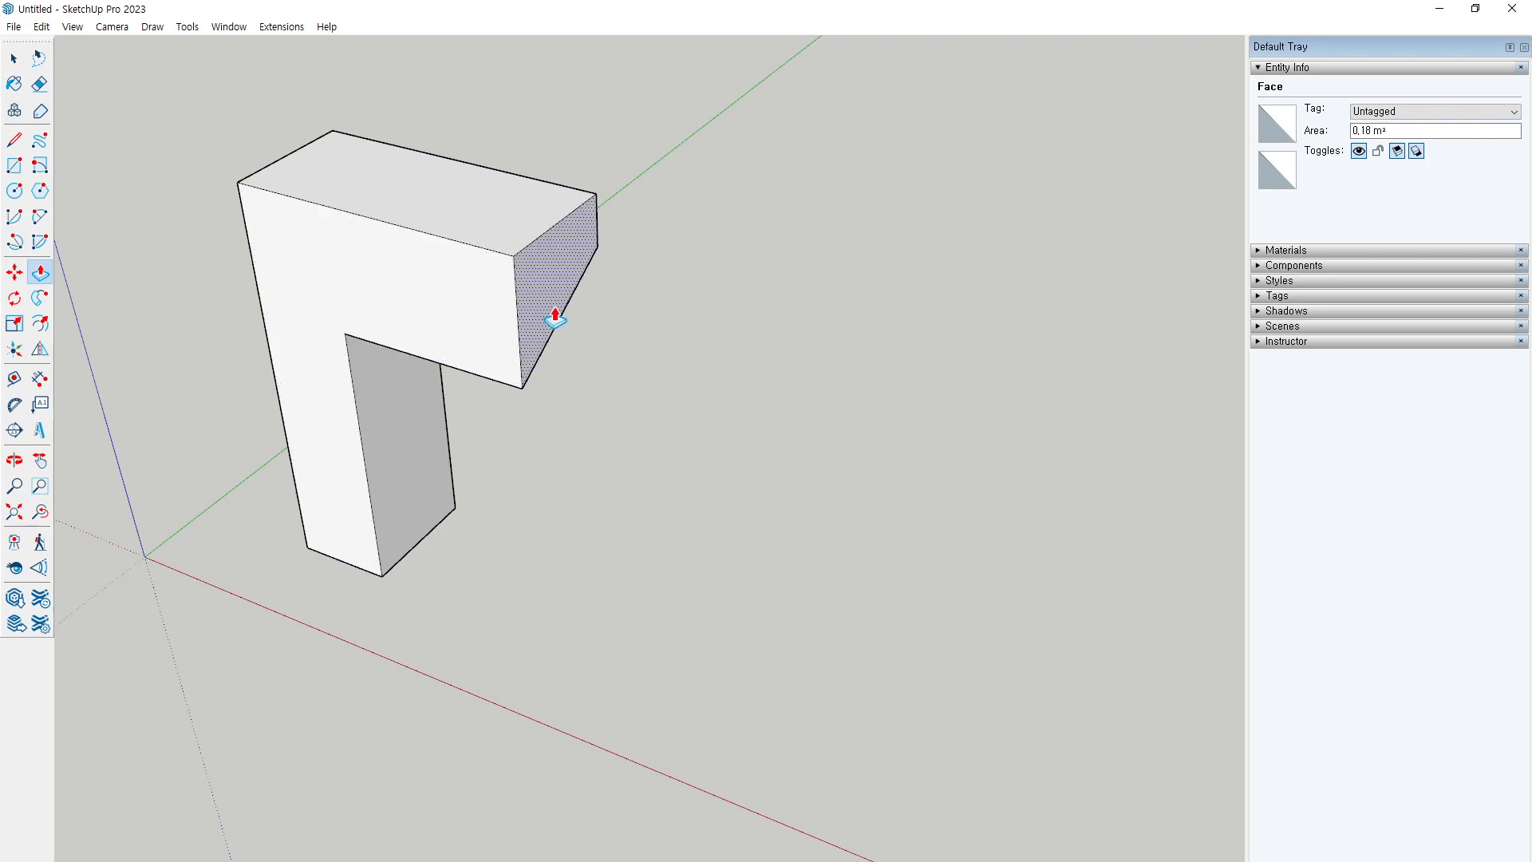
{"action": "left_click", "coordinate": [344, 275]}
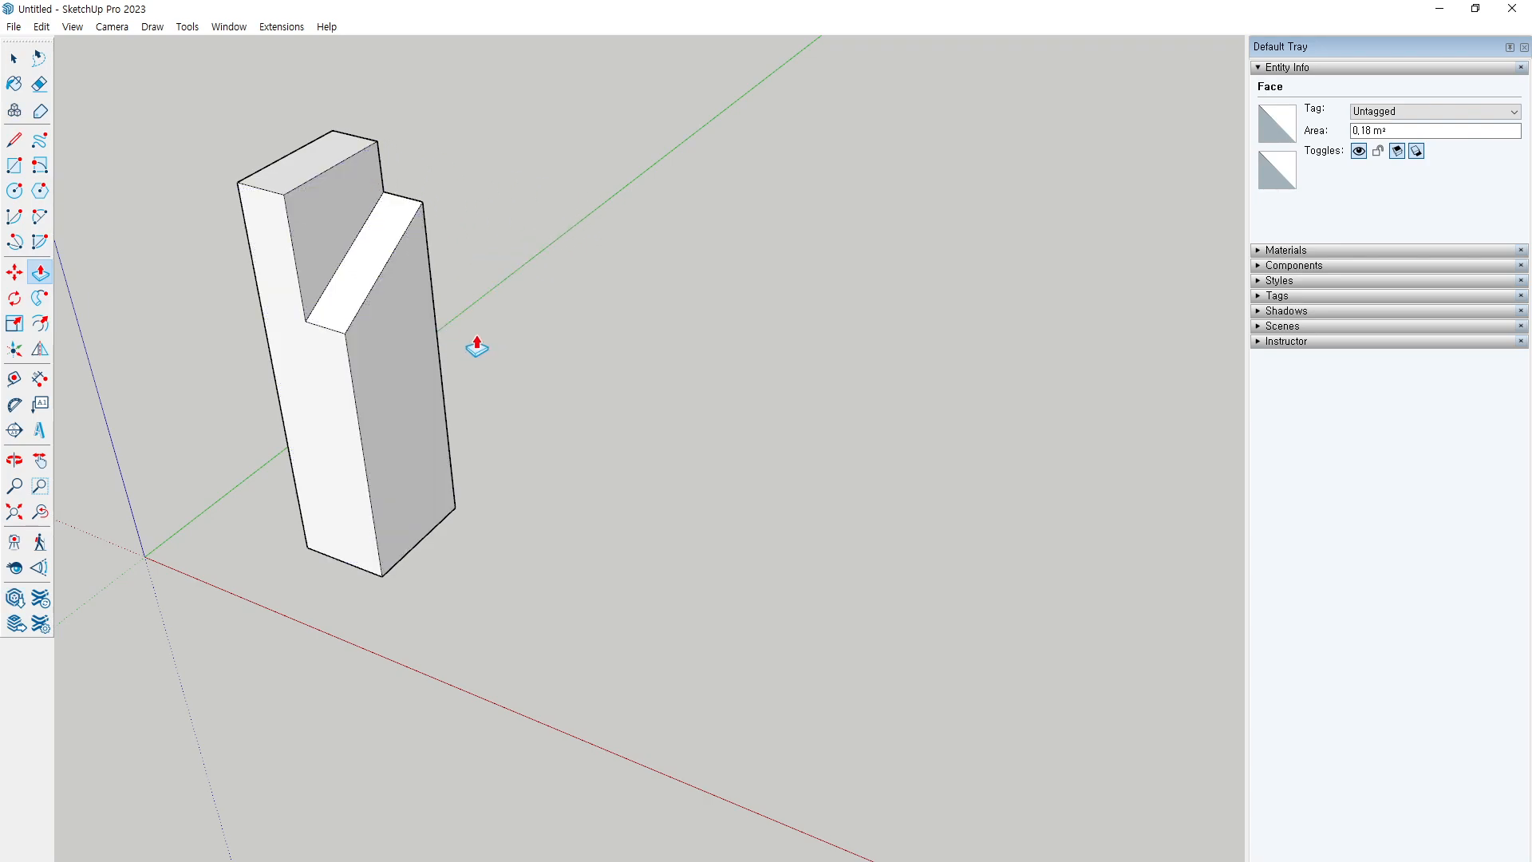
{"action": "key", "text": "space"}
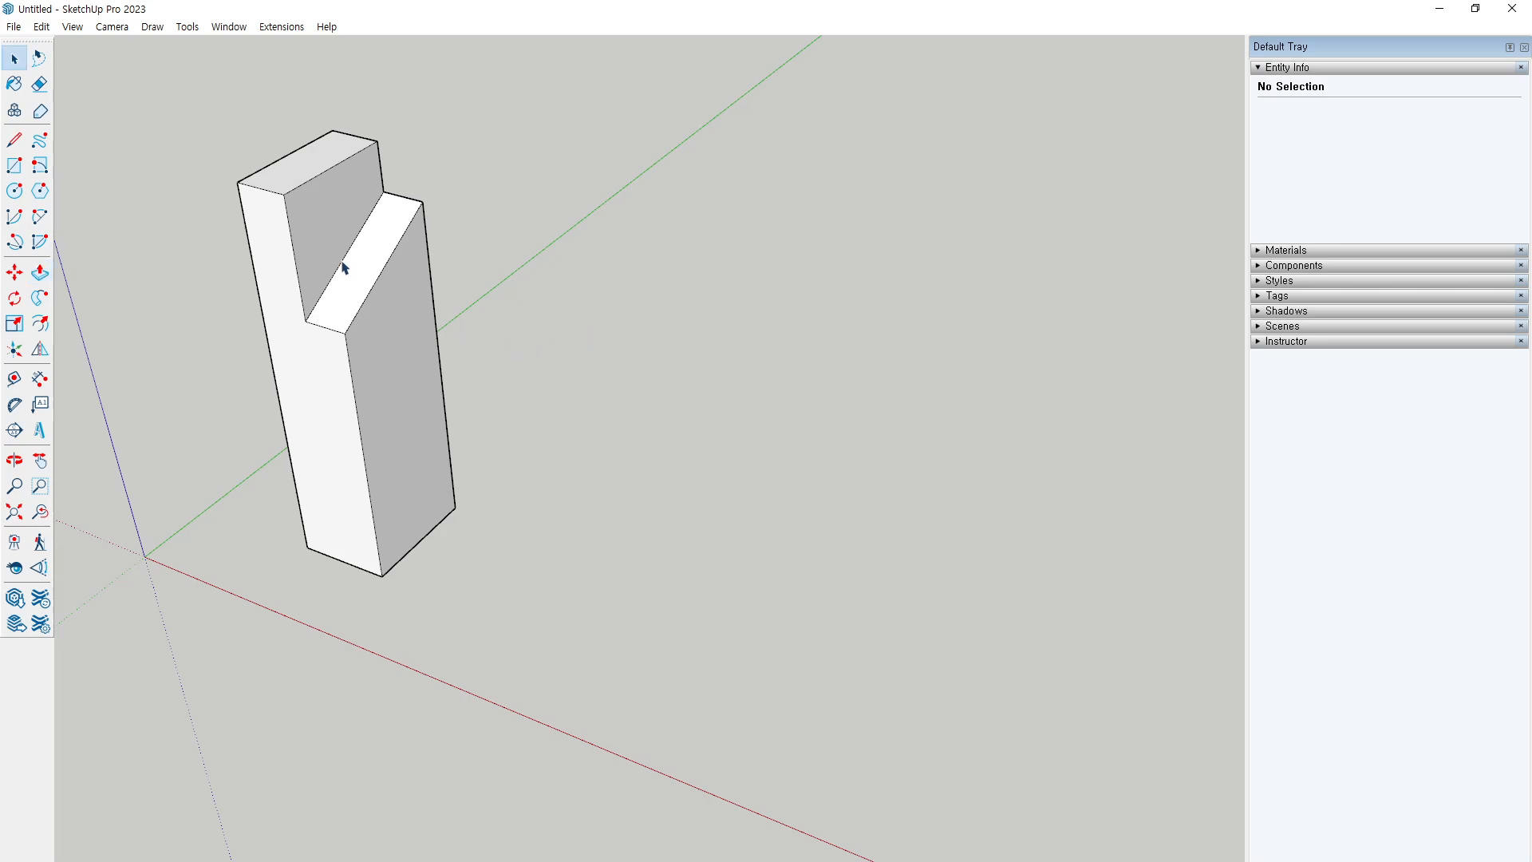
Move the inner sloping edge of the notch upward to tilt the notch's sloped face
{"action": "left_click", "coordinate": [343, 264]}
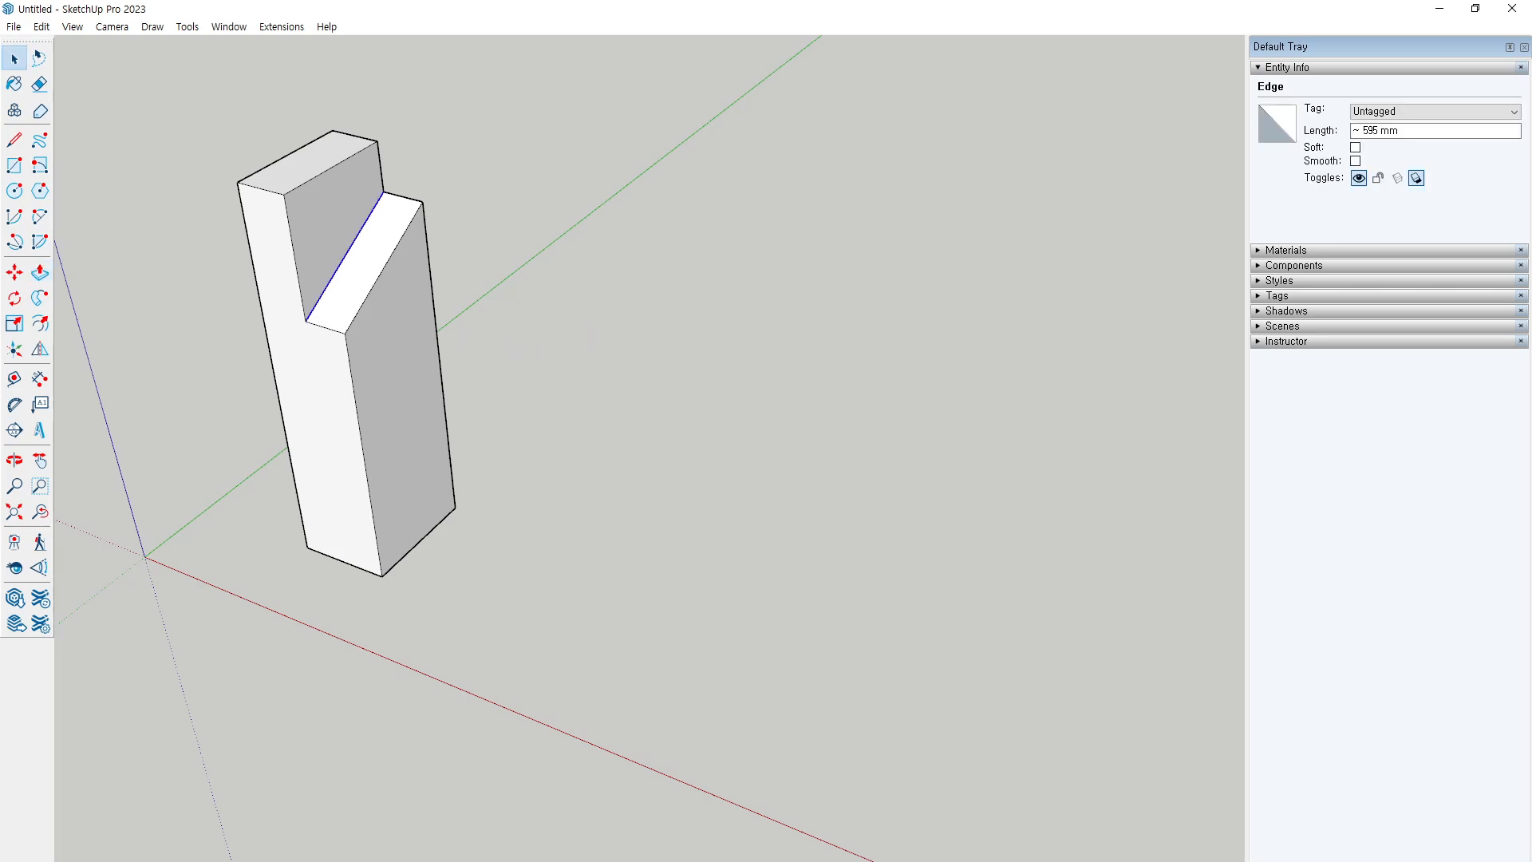
{"action": "left_click", "coordinate": [14, 272]}
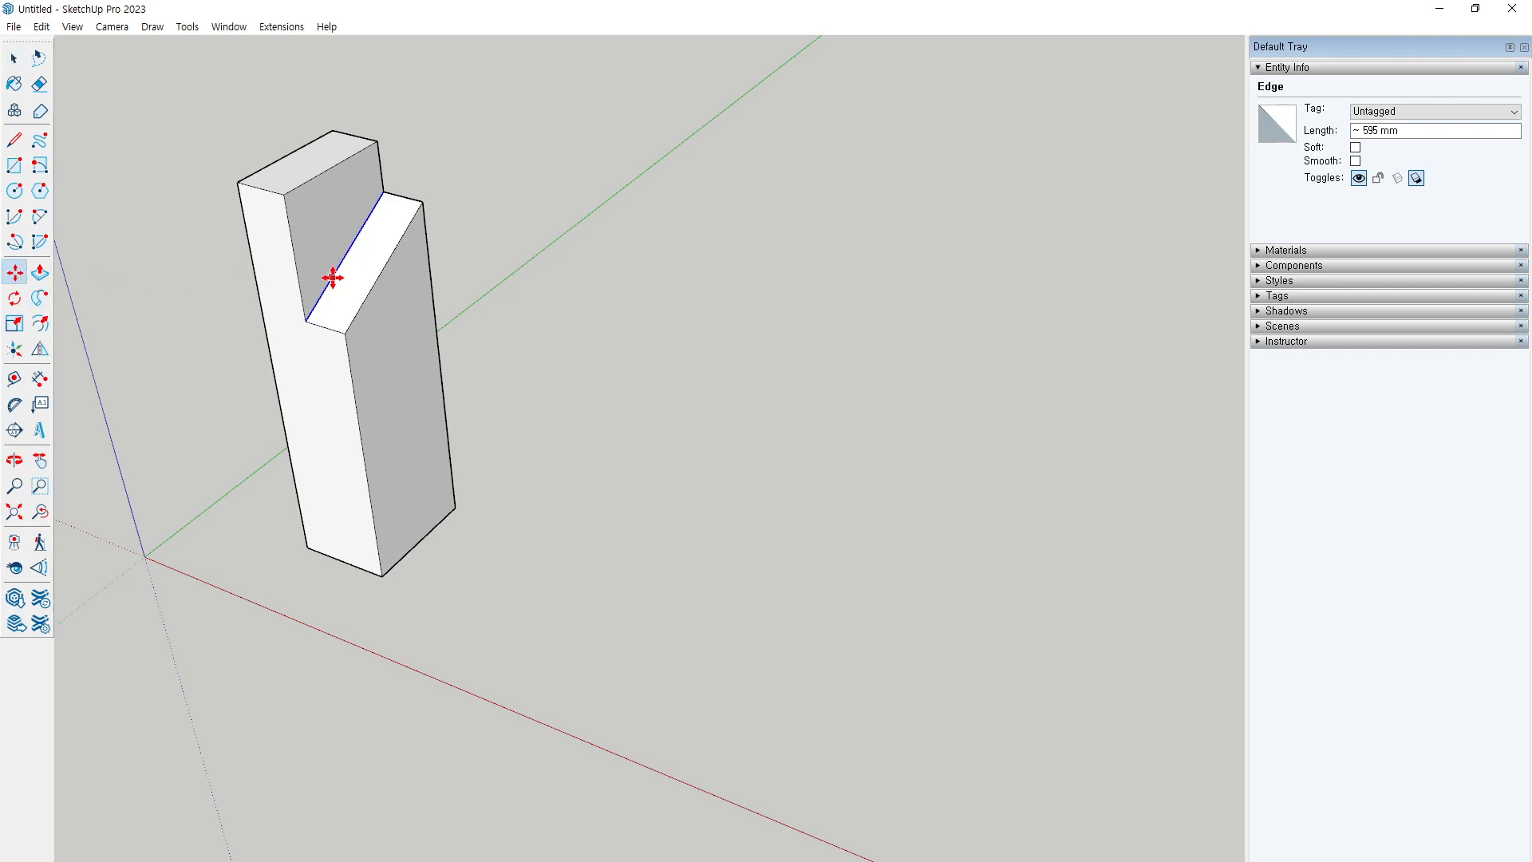
{"action": "left_click", "coordinate": [331, 276]}
{"action": "left_click", "coordinate": [318, 250]}
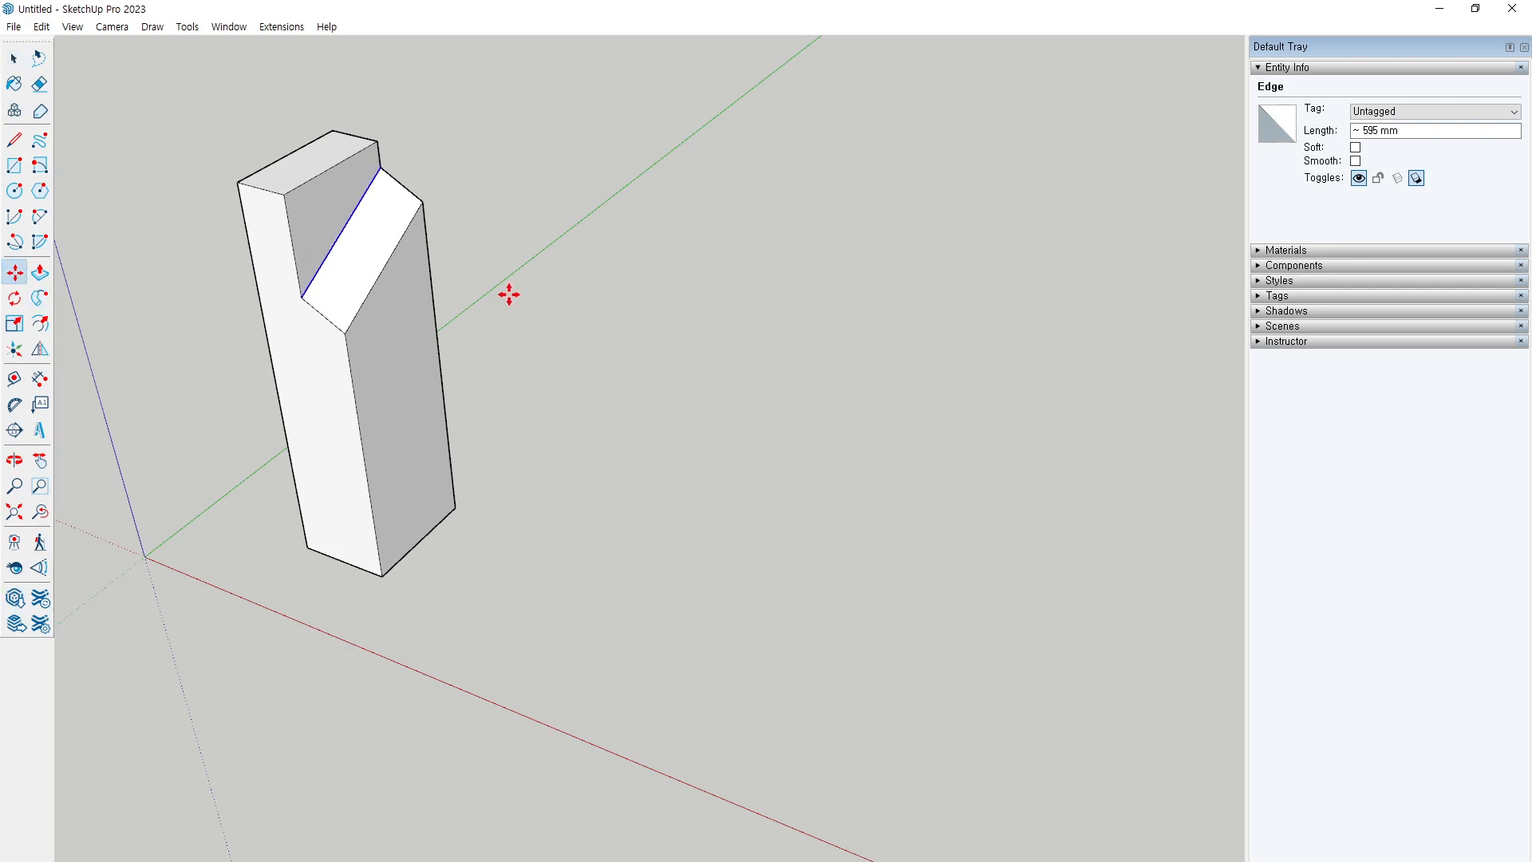
Delete the whole notched column
{"action": "middle_click_drag", "start_coordinate": [506, 294], "coordinate": [533, 224]}
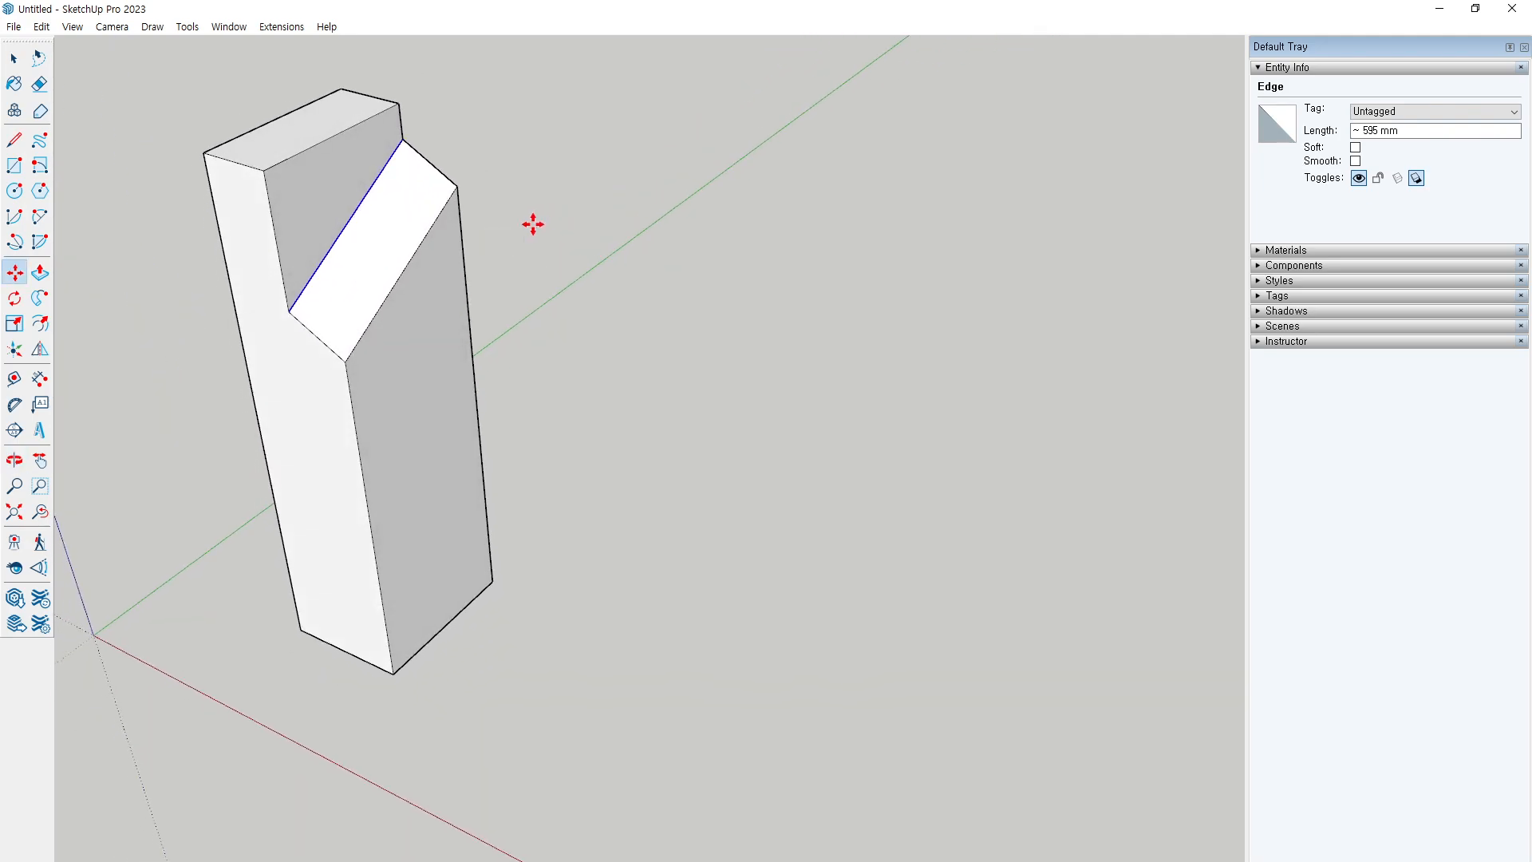
{"action": "key", "text": "space"}
{"action": "triple_click", "coordinate": [389, 349]}
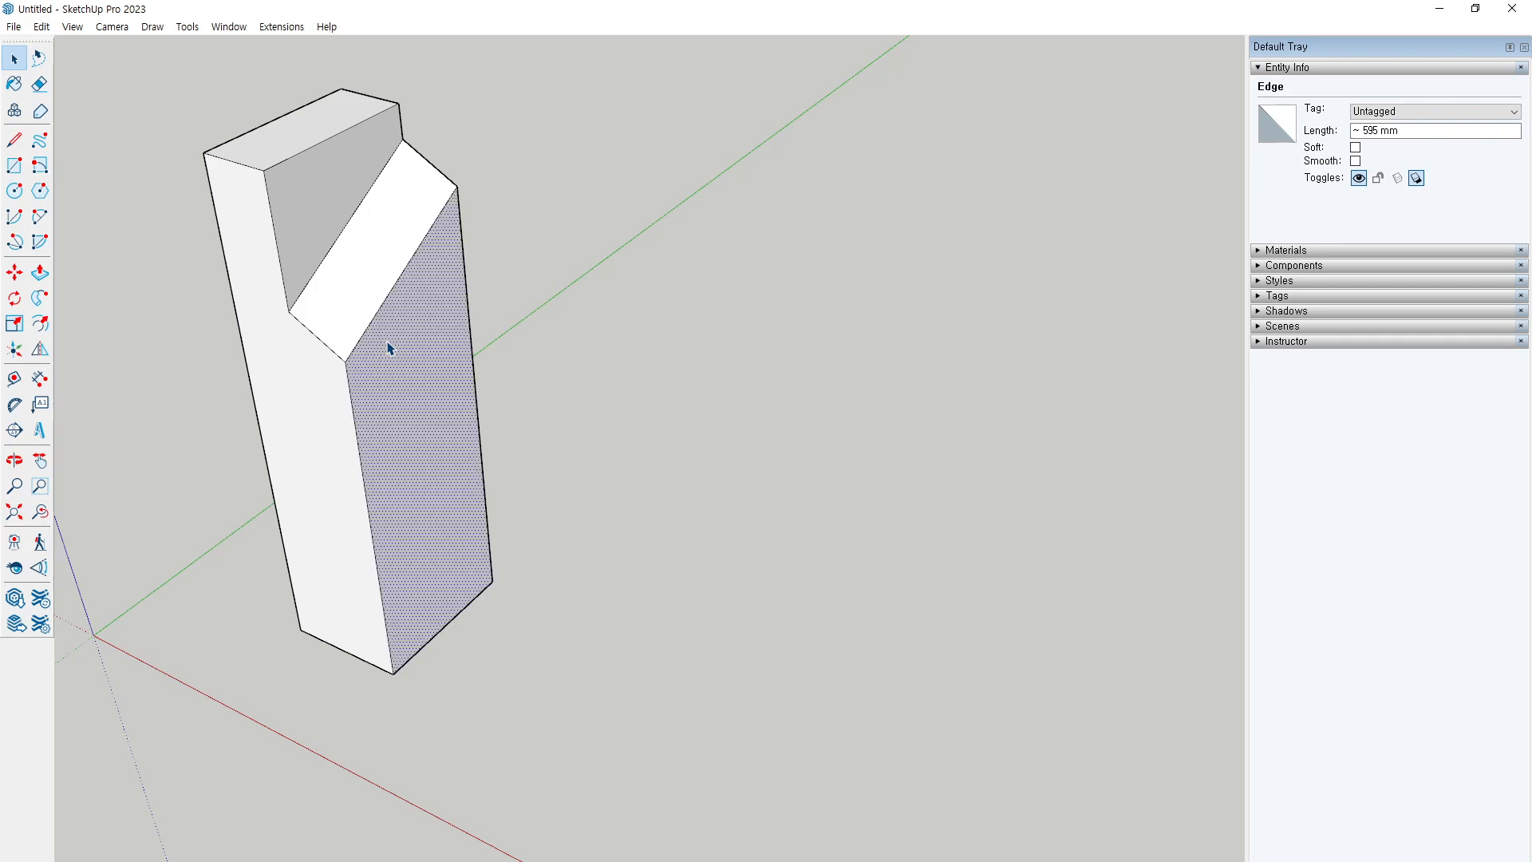
{"action": "left_click", "coordinate": [612, 430]}
{"action": "triple_click", "coordinate": [393, 458]}
{"action": "key", "text": "Delete"}
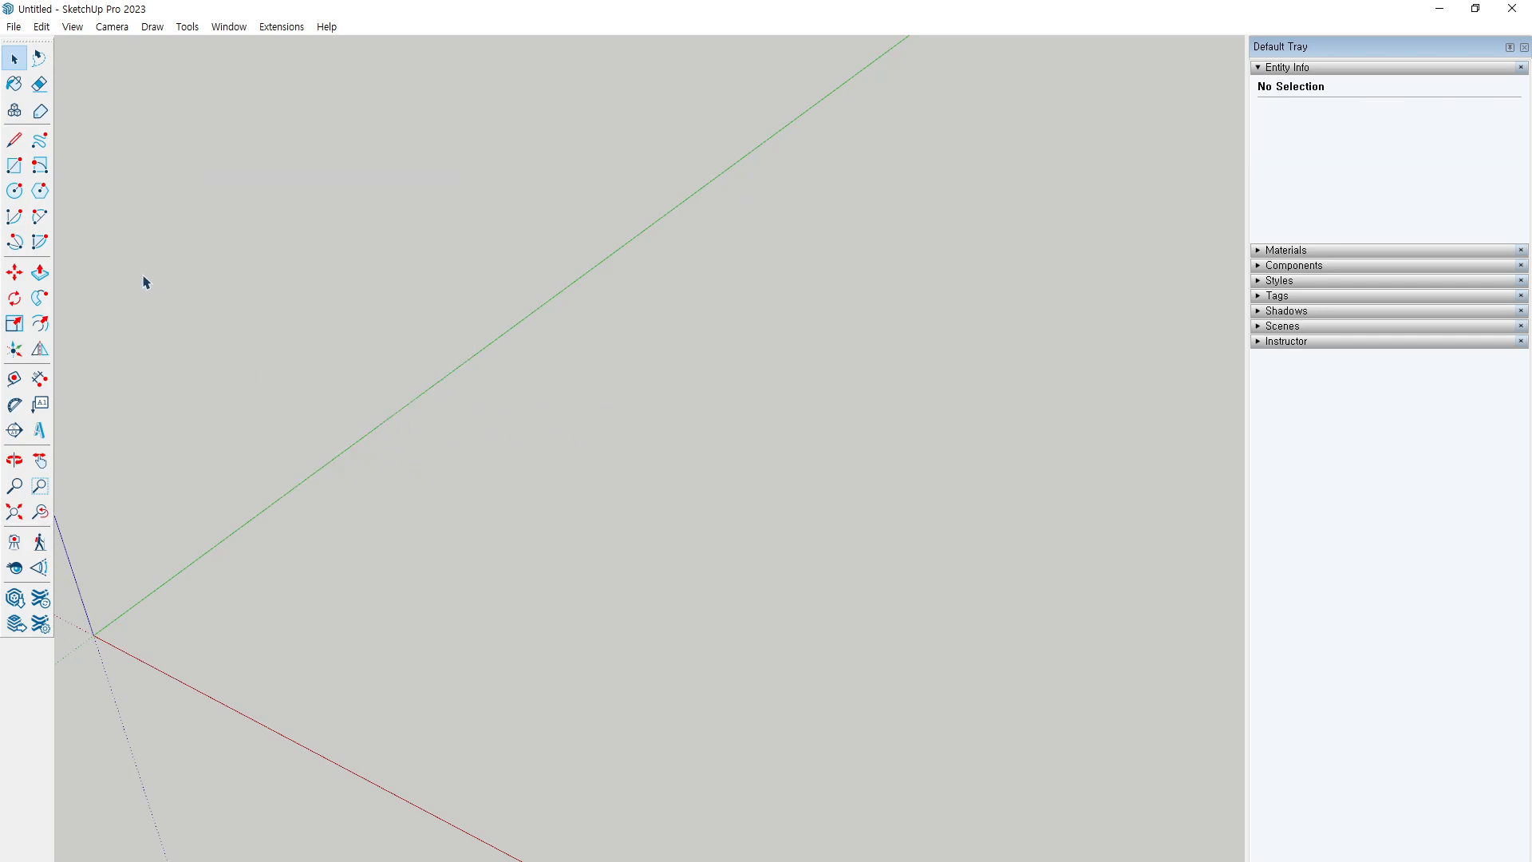
Draw a rectangle on the ground starting from the origin and extrude it upward into a tall column
{"action": "left_click", "coordinate": [14, 165]}
{"action": "scroll", "coordinate": [359, 469], "scroll_direction": "down", "scroll_amount": 3}
{"action": "scroll", "coordinate": [331, 476], "scroll_direction": "down", "scroll_amount": 1}
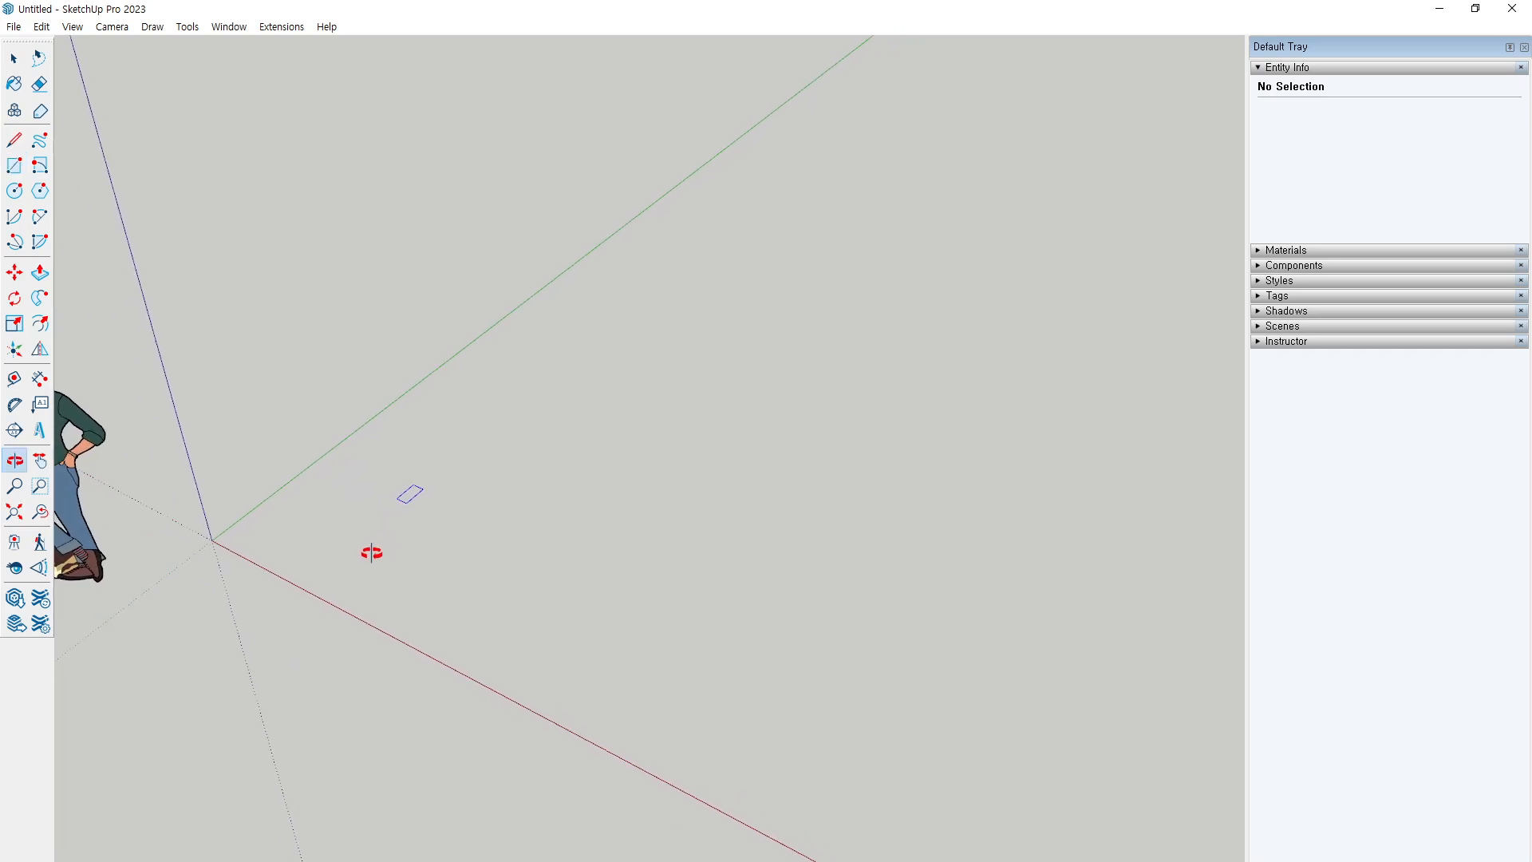
{"action": "left_click", "coordinate": [213, 537]}
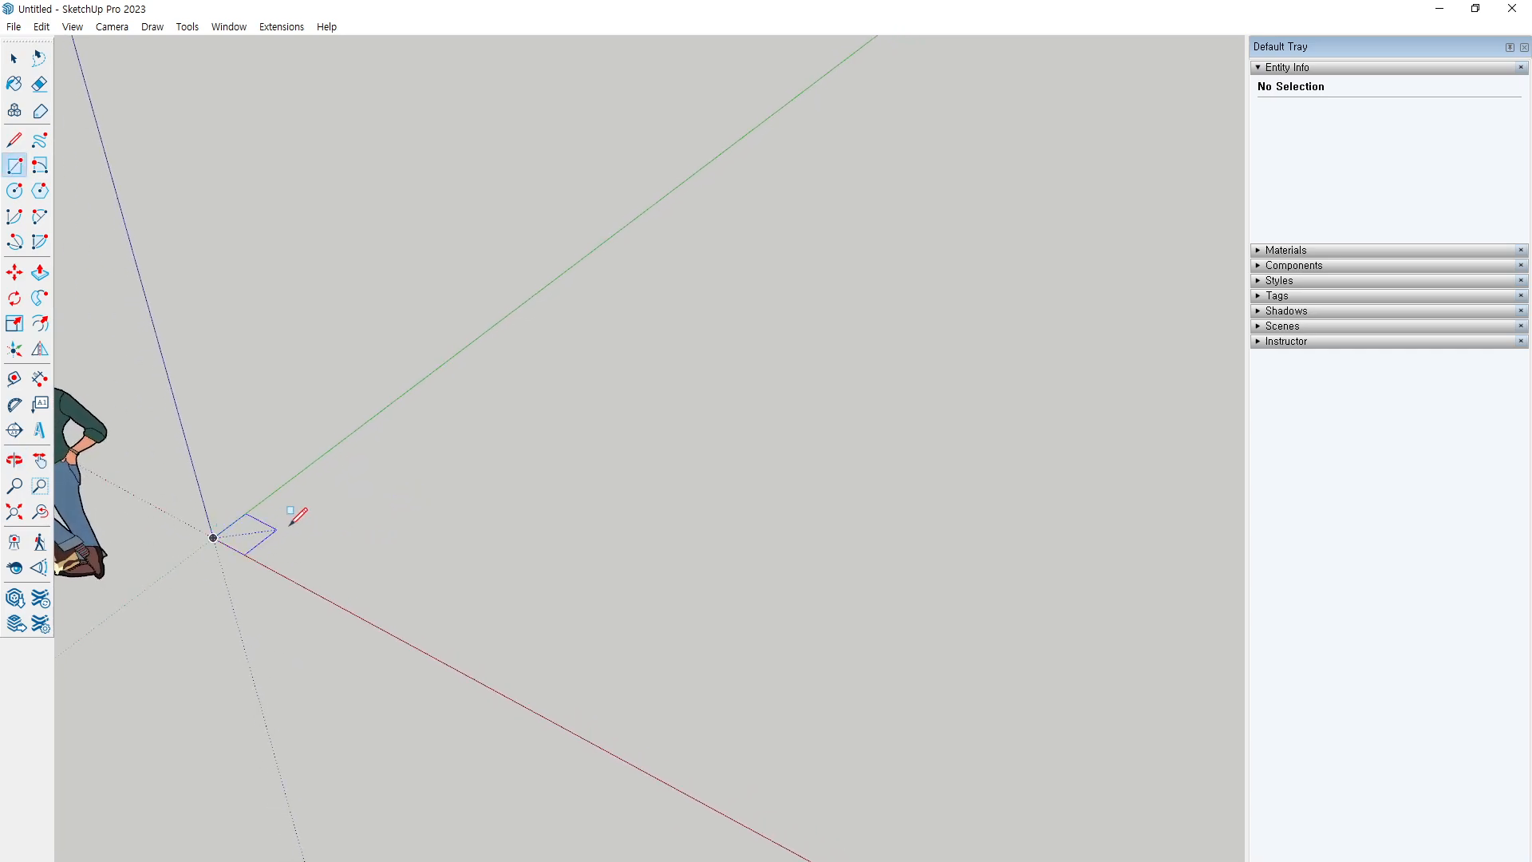
{"action": "left_click", "coordinate": [332, 506]}
{"action": "key", "text": "p"}
{"action": "left_click", "coordinate": [300, 506]}
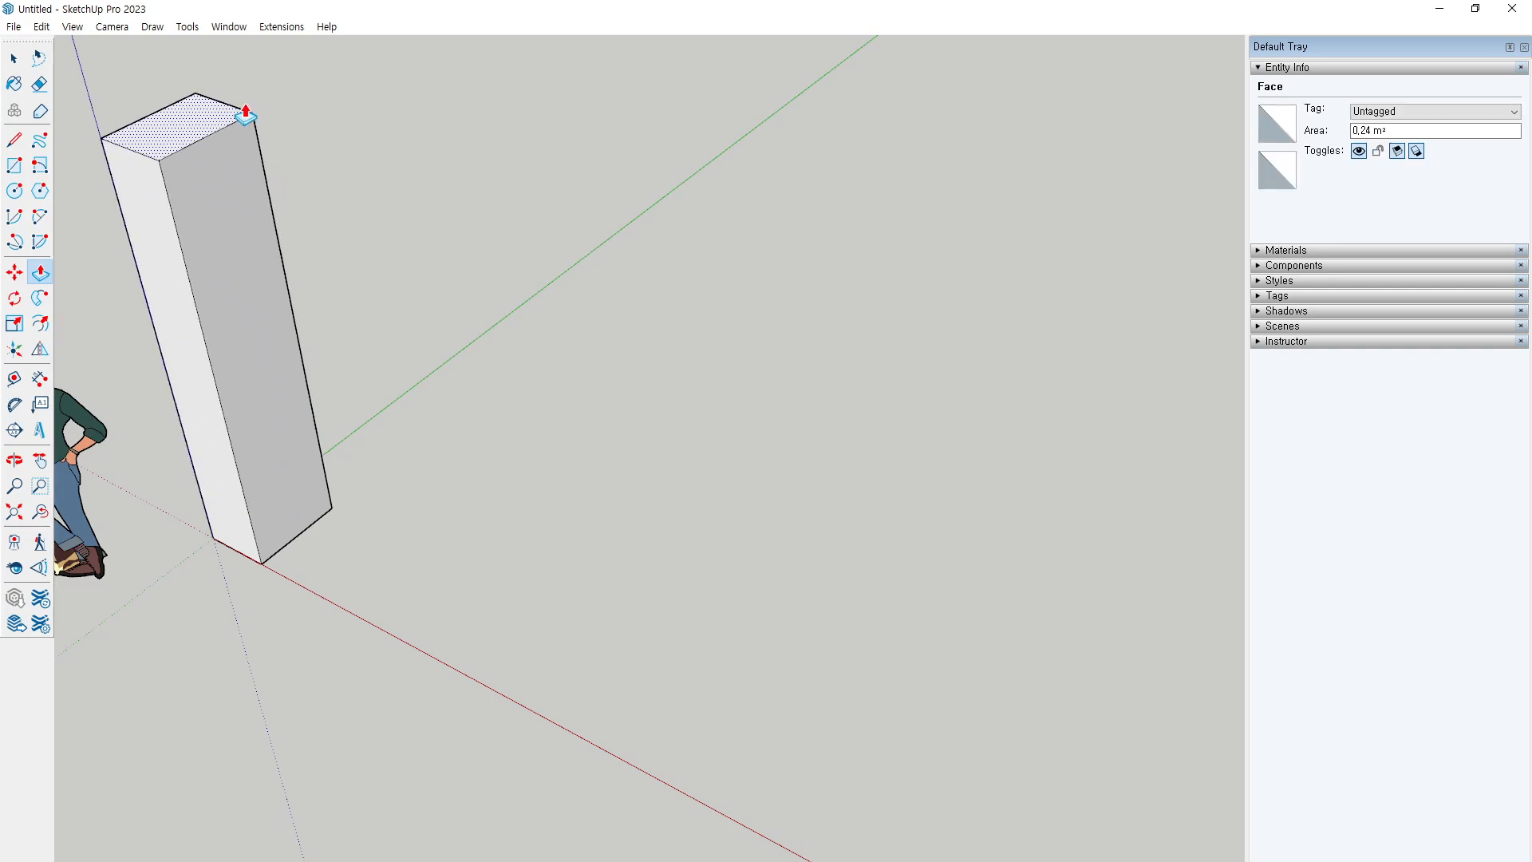
{"action": "left_click", "coordinate": [244, 110]}
{"action": "key", "text": "space"}
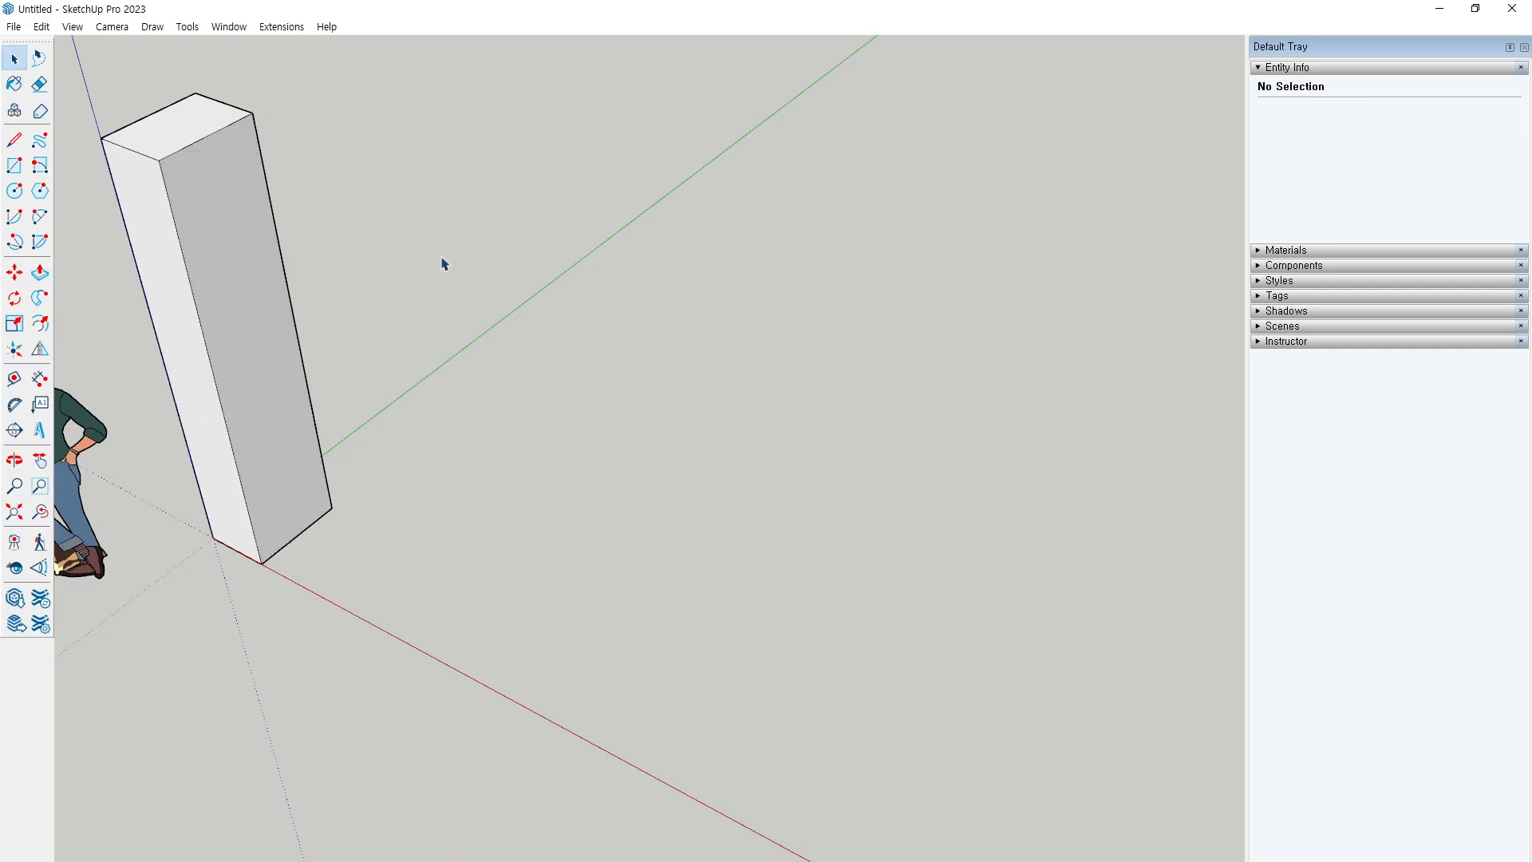
Select all connected geometry of the column, make it a group and select the group as one object
{"action": "triple_click", "coordinate": [237, 256]}
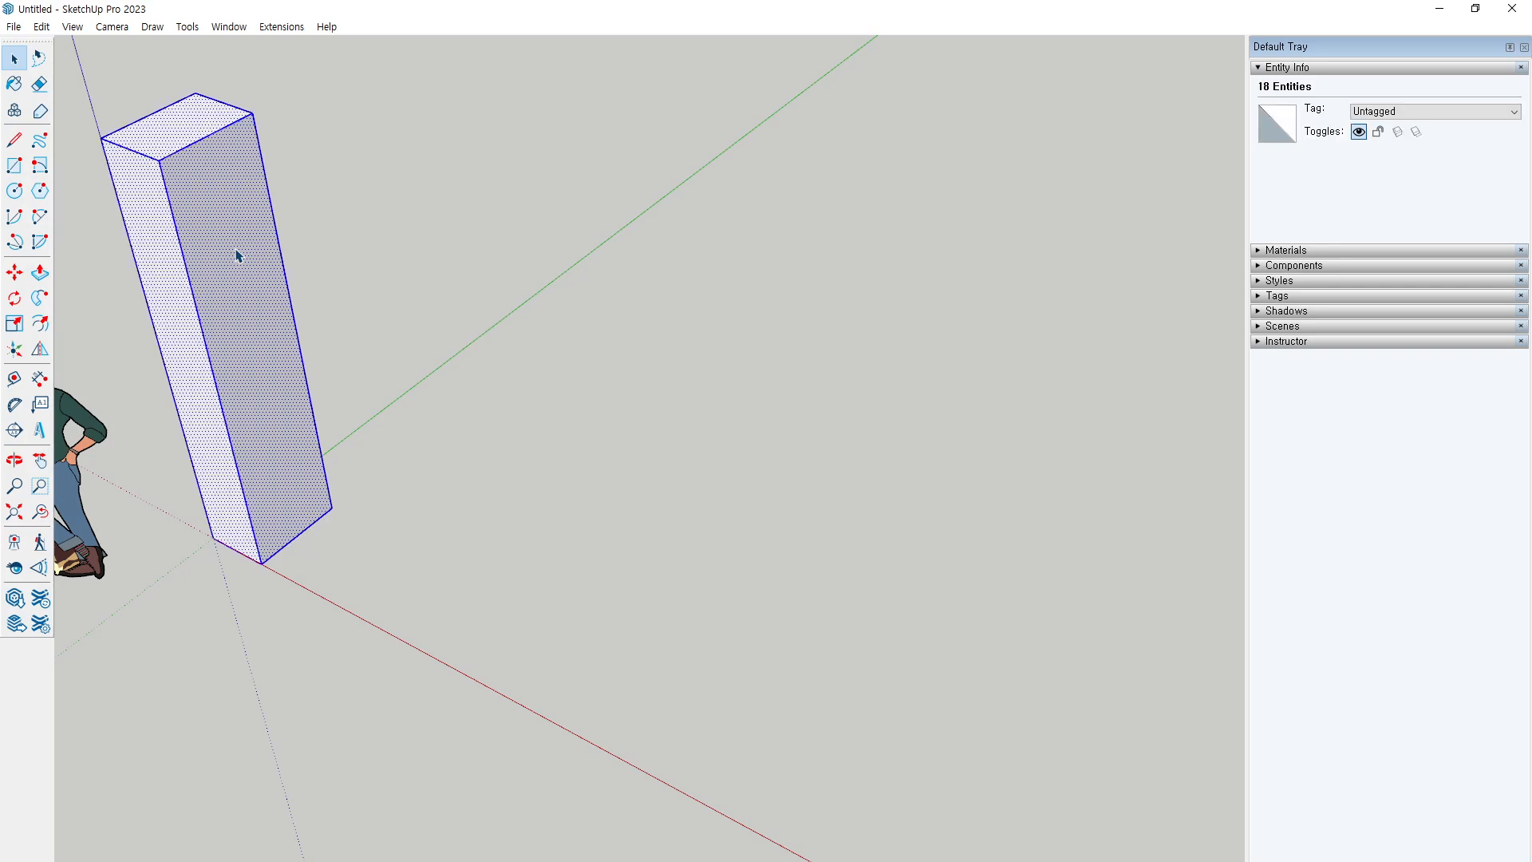
{"action": "middle_click_drag", "start_coordinate": [198, 257], "coordinate": [563, 343]}
{"action": "right_click", "coordinate": [590, 330]}
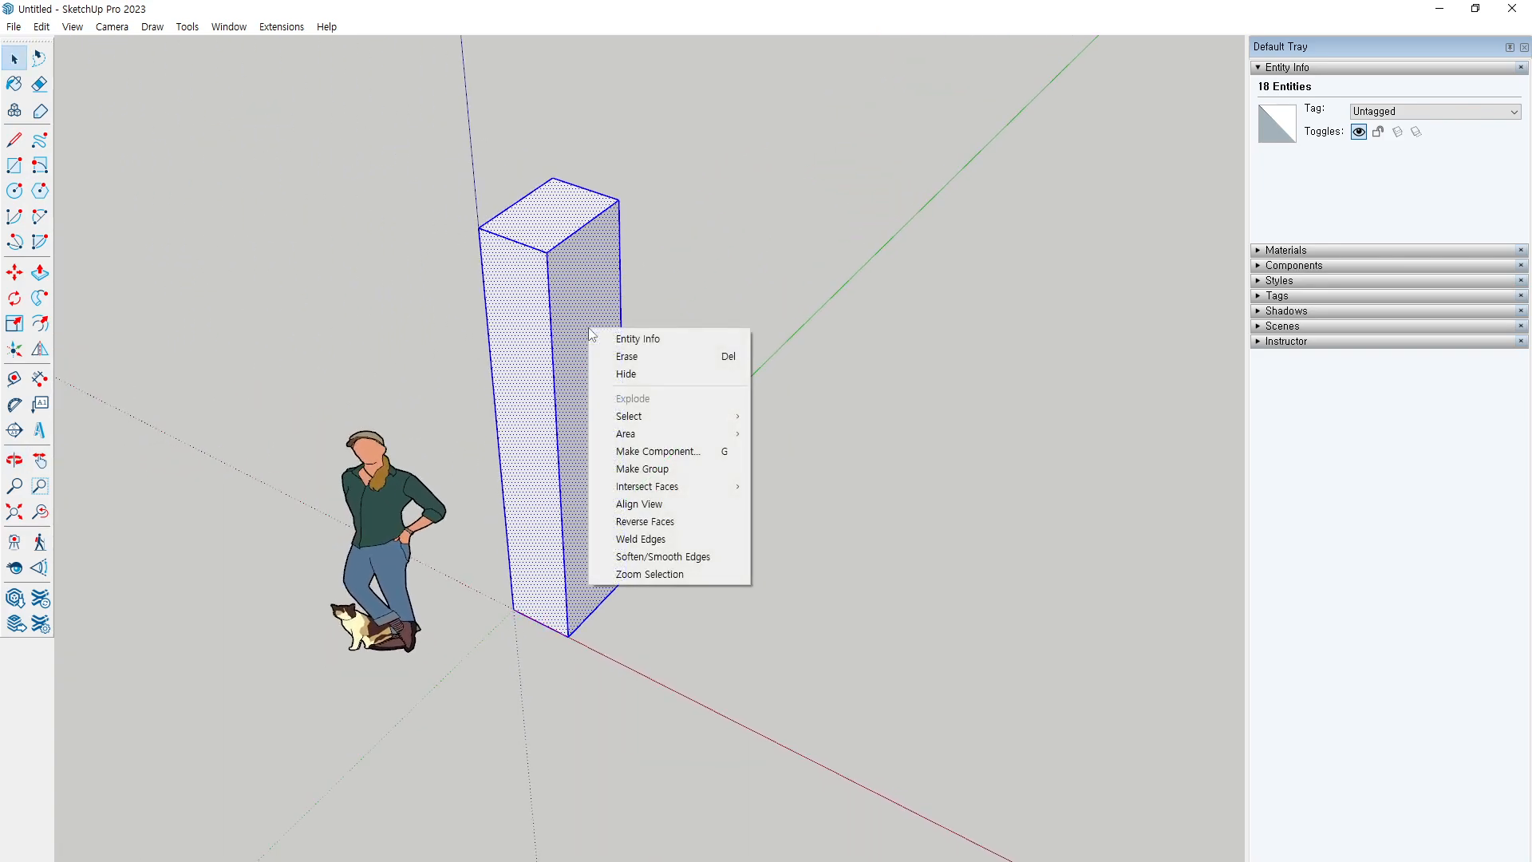
{"action": "left_click", "coordinate": [703, 480]}
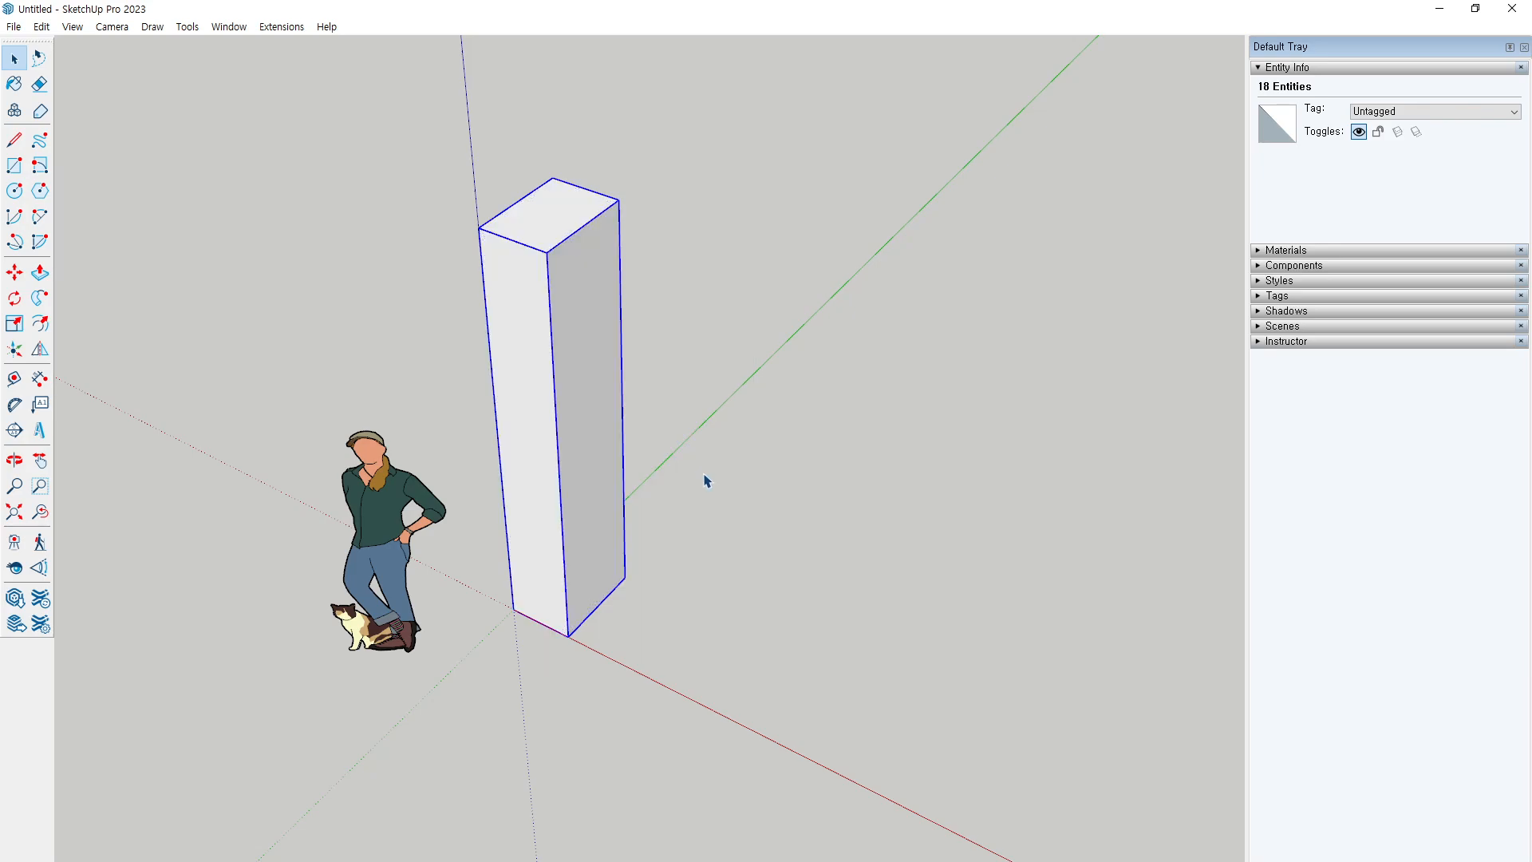
{"action": "left_click", "coordinate": [760, 490]}
{"action": "left_click", "coordinate": [609, 260]}
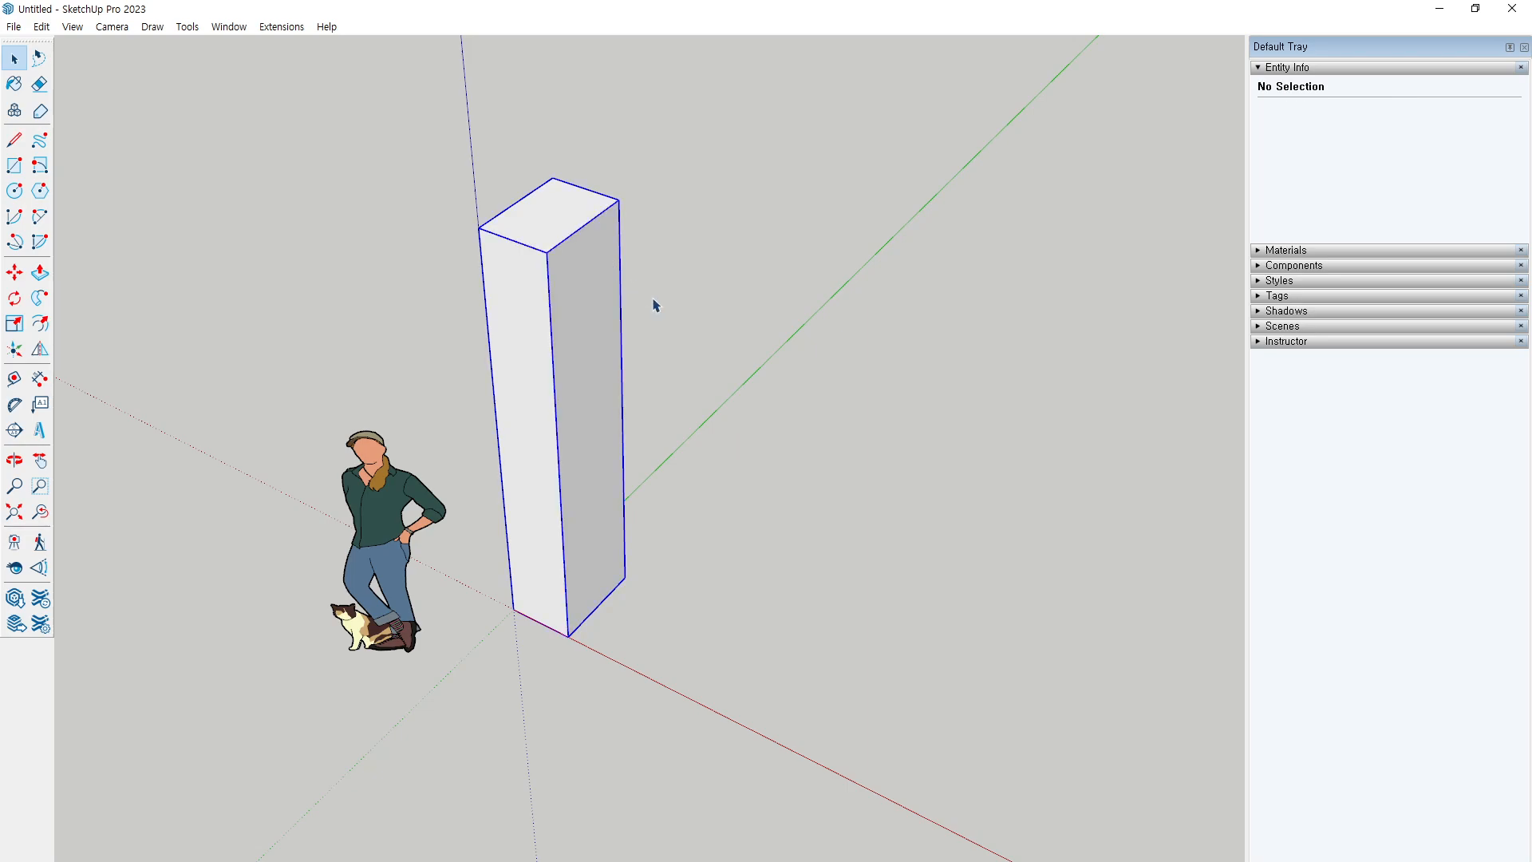
{"action": "left_click", "coordinate": [834, 466]}
{"action": "left_click", "coordinate": [549, 285]}
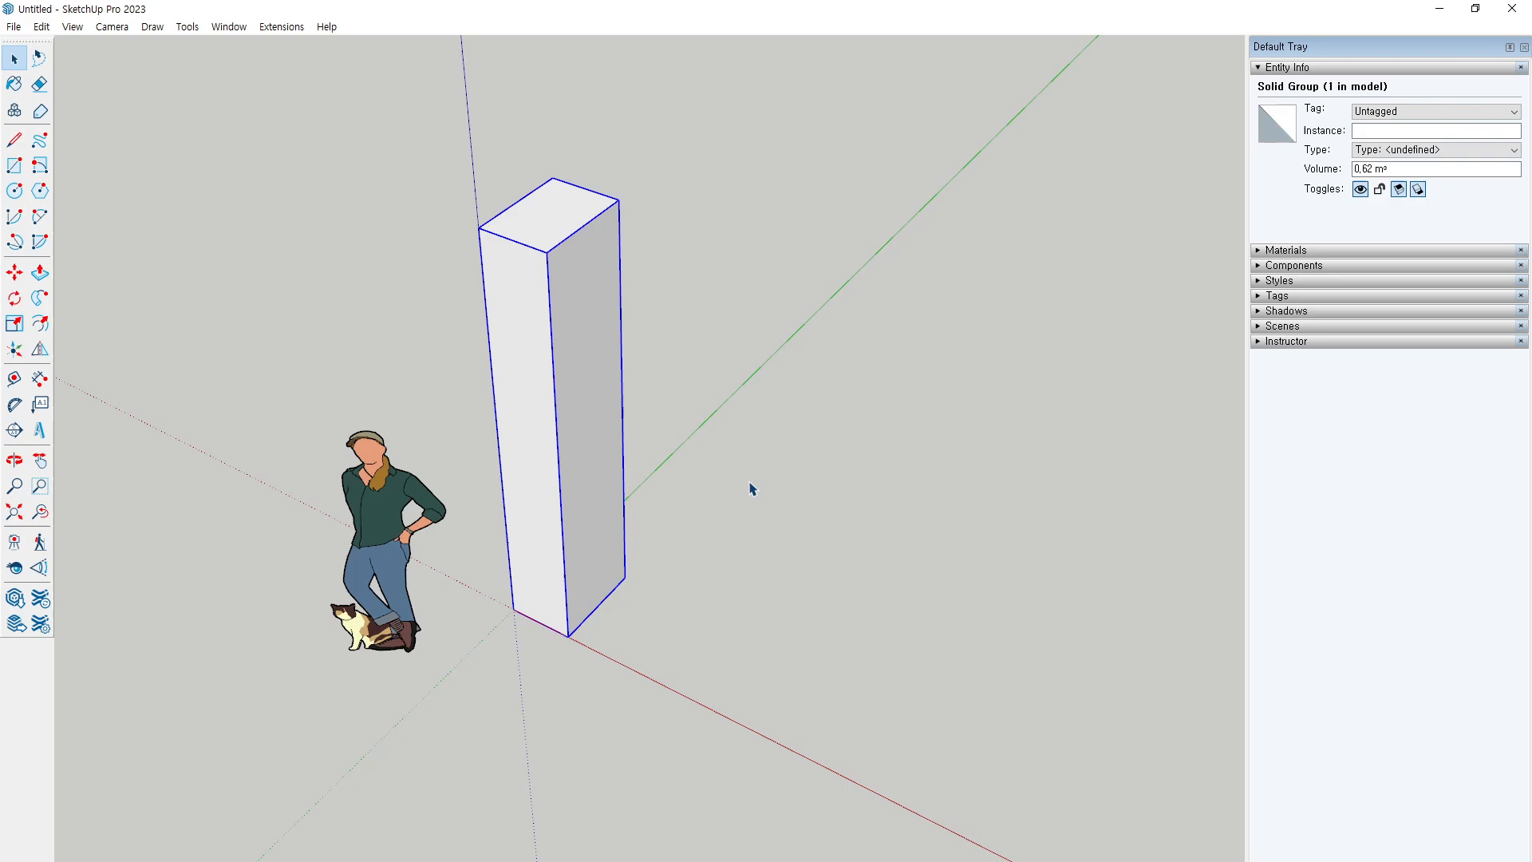
Draw a diagonal line across the upper part of the grouped column's side face from one vertical edge to the other
{"action": "mouse_move", "coordinate": [718, 448]}
{"action": "middle_mouse_down"}
{"action": "mouse_move", "coordinate": [643, 424]}
{"action": "mouse_move", "coordinate": [669, 411]}
{"action": "middle_mouse_up"}
{"action": "key", "text": "l"}
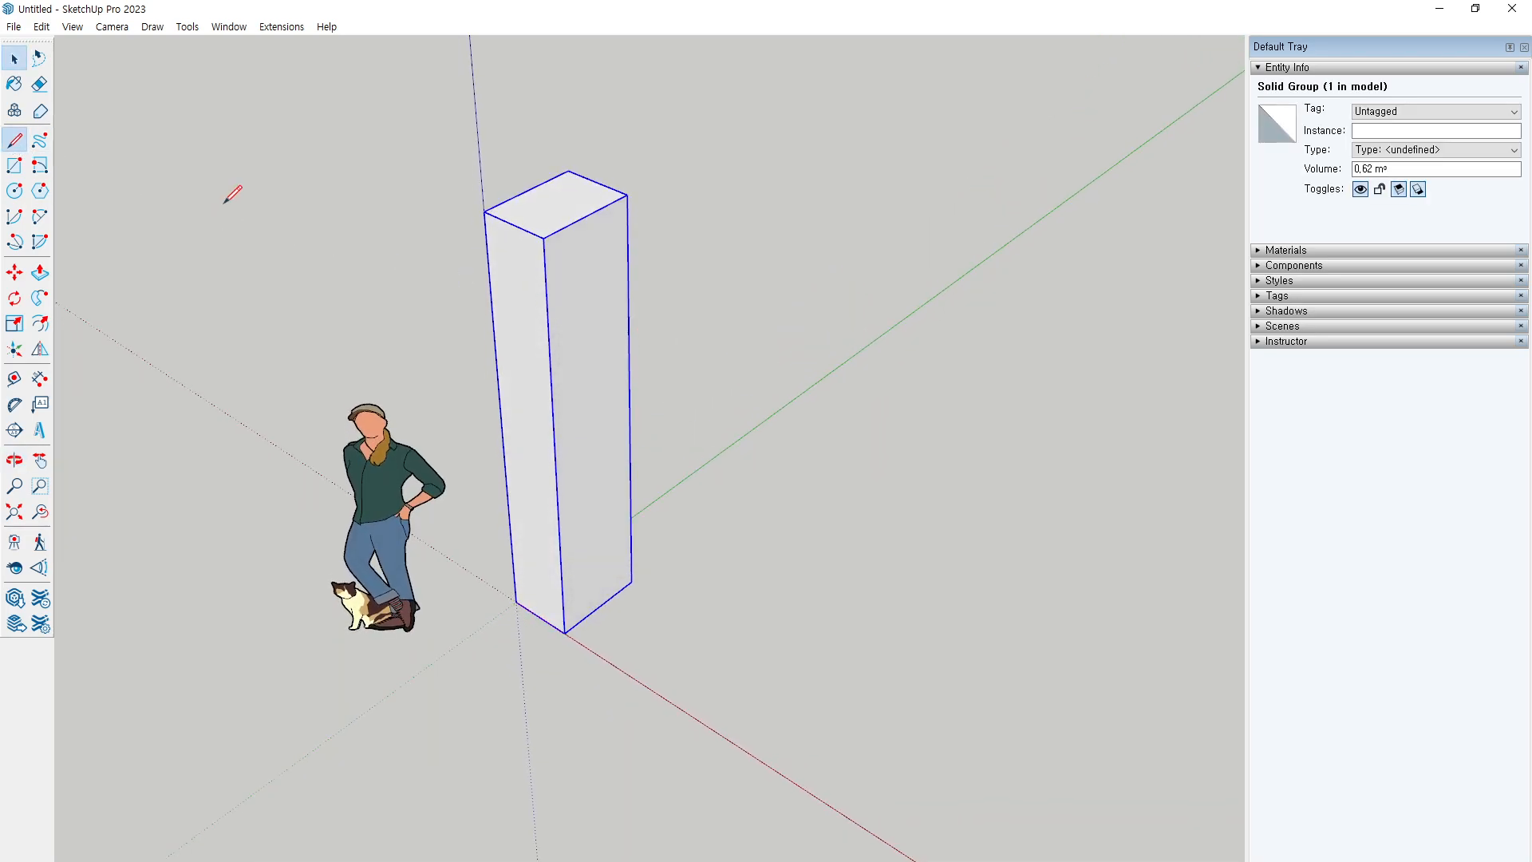
{"action": "left_click", "coordinate": [550, 360]}
{"action": "left_click", "coordinate": [627, 269]}
{"action": "key", "text": "space"}
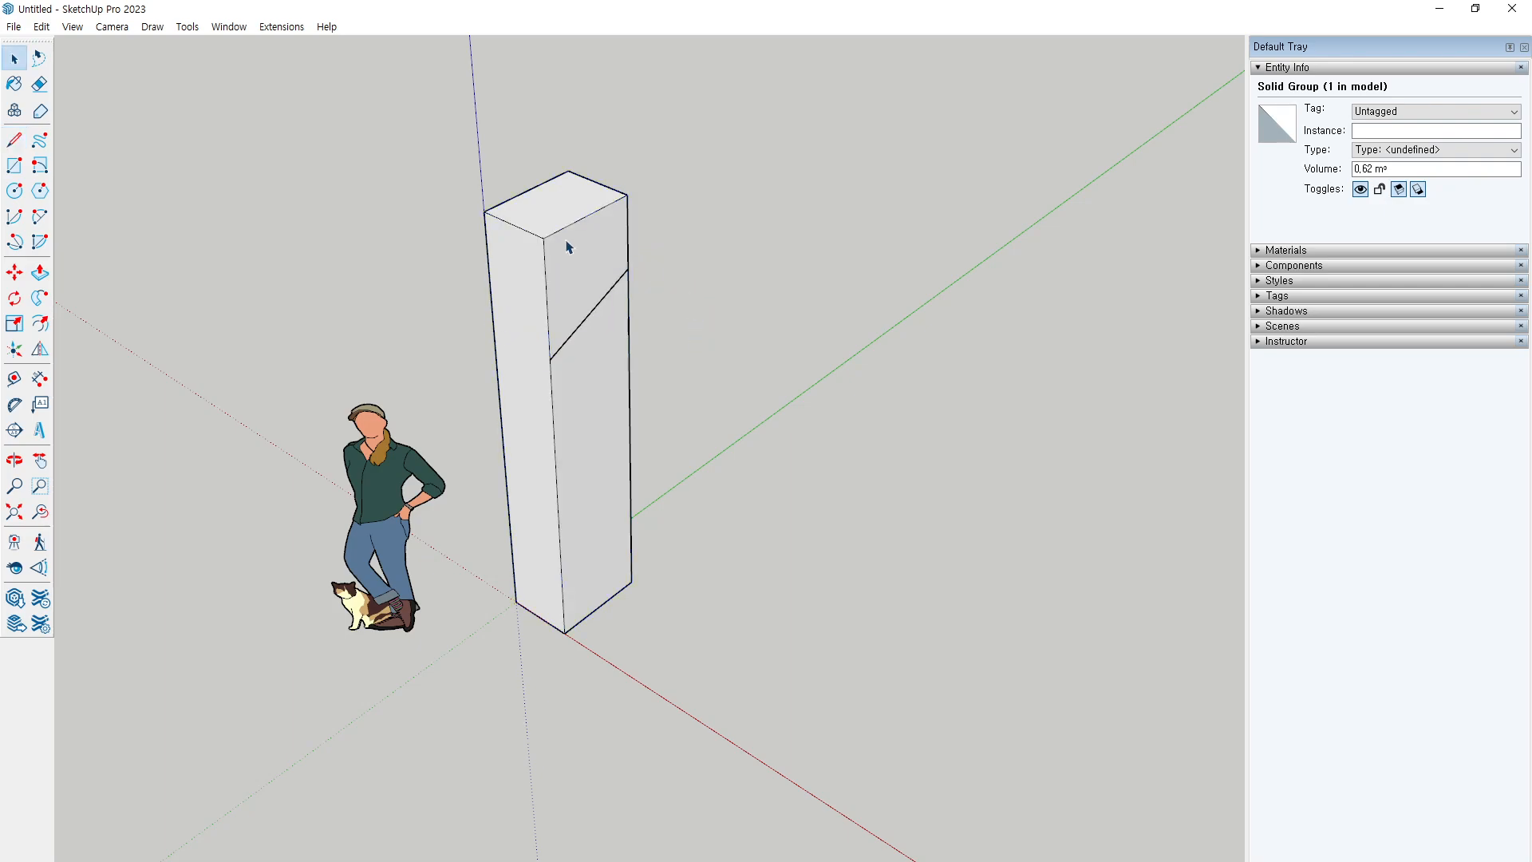
Select the column group and the diagonal line in turn to check whether they are separate entities
{"action": "left_click", "coordinate": [569, 247]}
{"action": "left_click", "coordinate": [678, 308]}
{"action": "left_click", "coordinate": [593, 376]}
{"action": "left_click", "coordinate": [691, 315]}
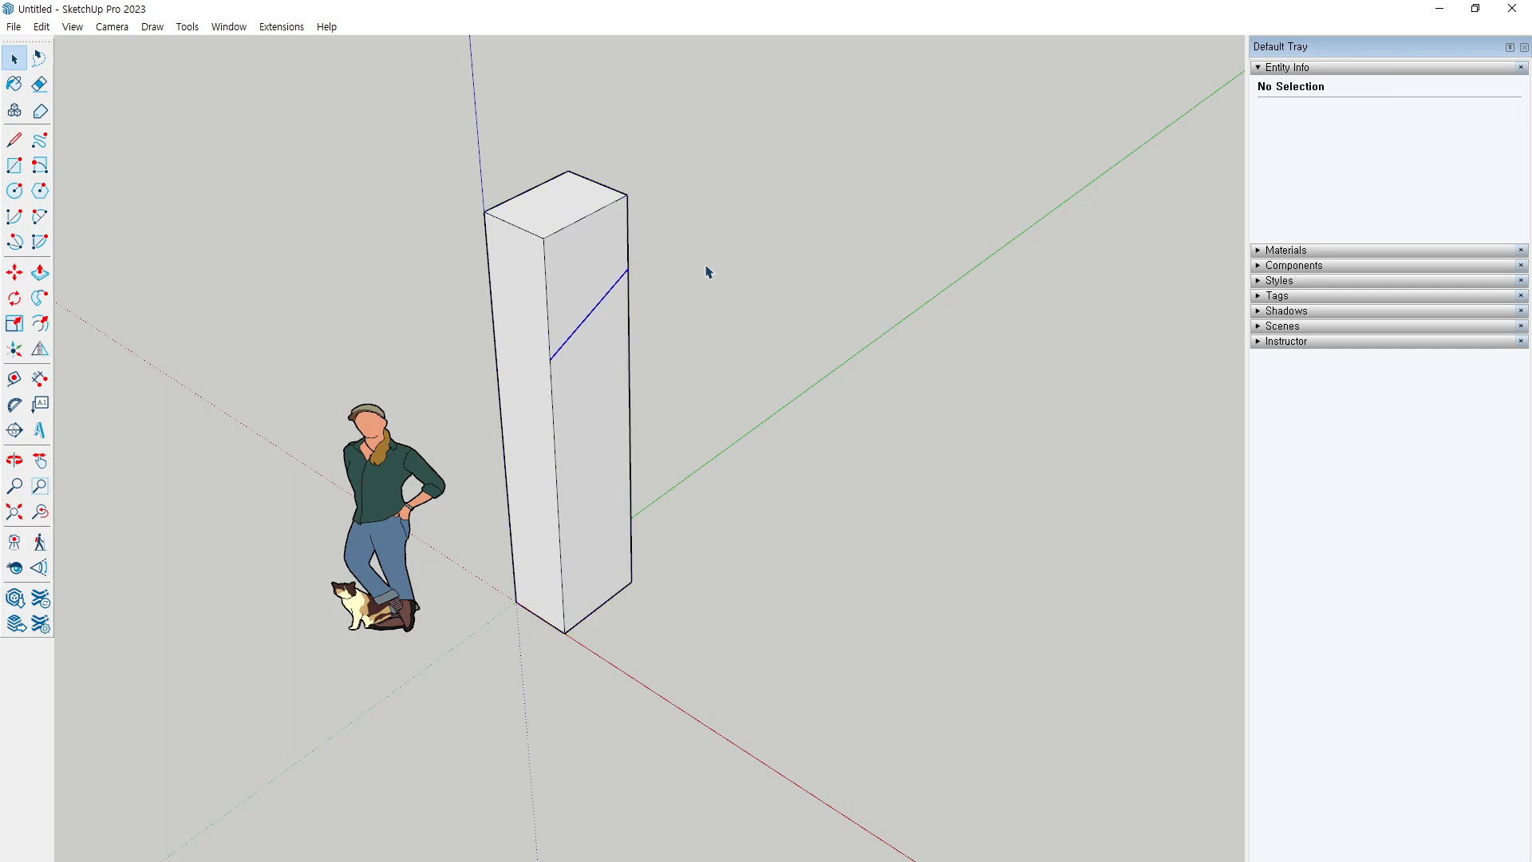
{"action": "left_click", "coordinate": [576, 269]}
{"action": "left_click", "coordinate": [711, 281]}
Try moving the column group along the red axis away from the diagonal line
{"action": "left_click", "coordinate": [583, 269]}
{"action": "key", "text": "m"}
{"action": "left_click", "coordinate": [934, 473]}
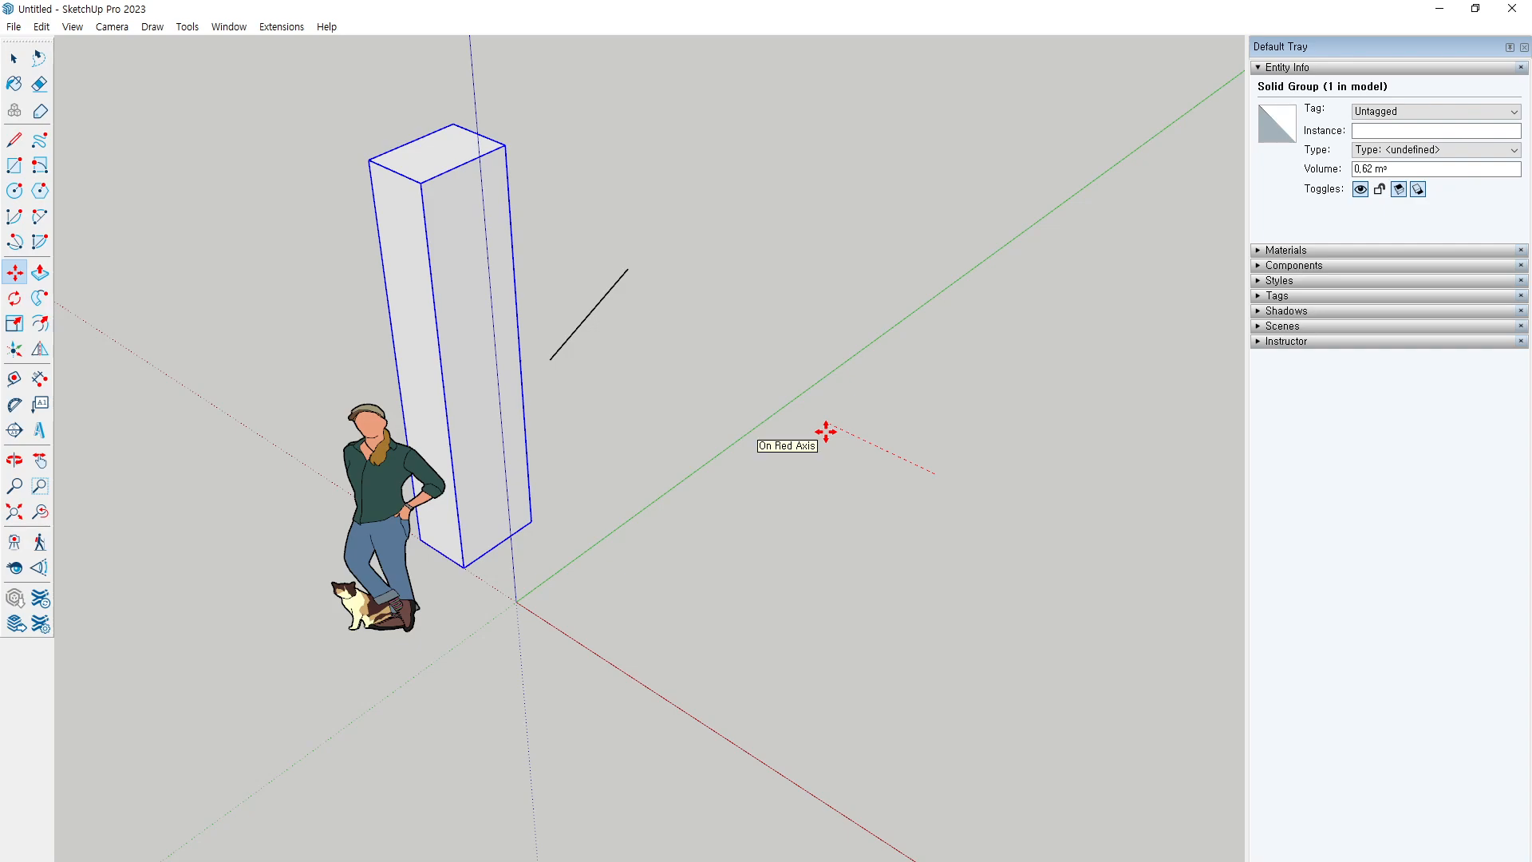
{"action": "key", "text": "Escape"}
{"action": "key", "text": "space"}
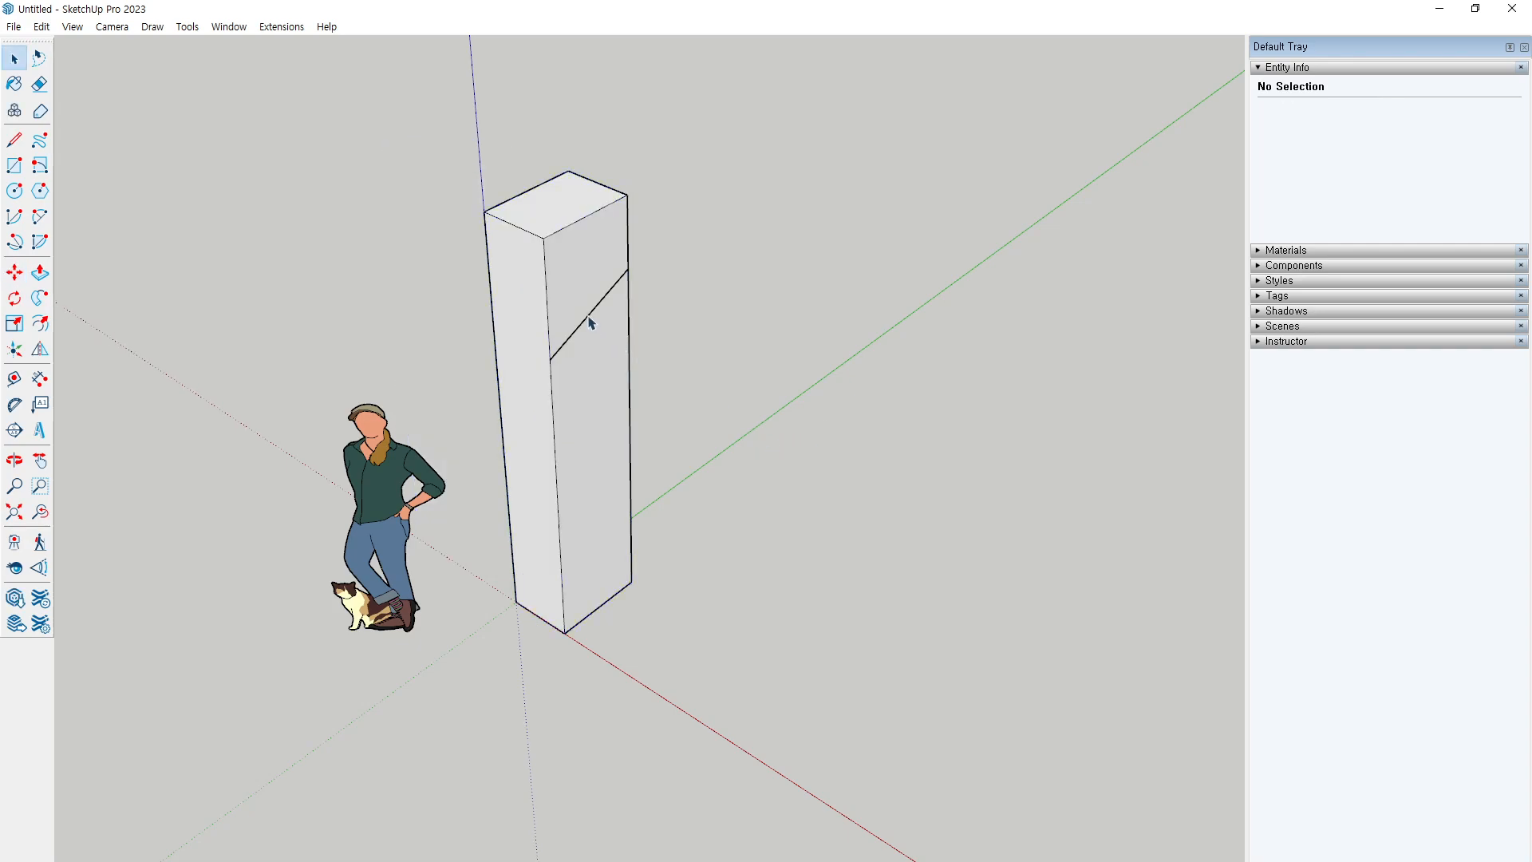
Delete the diagonal line and draw a full-width rectangle on the upper part of the column's side face, starting at its top corner
{"action": "left_click", "coordinate": [592, 321]}
{"action": "key", "text": "Delete"}
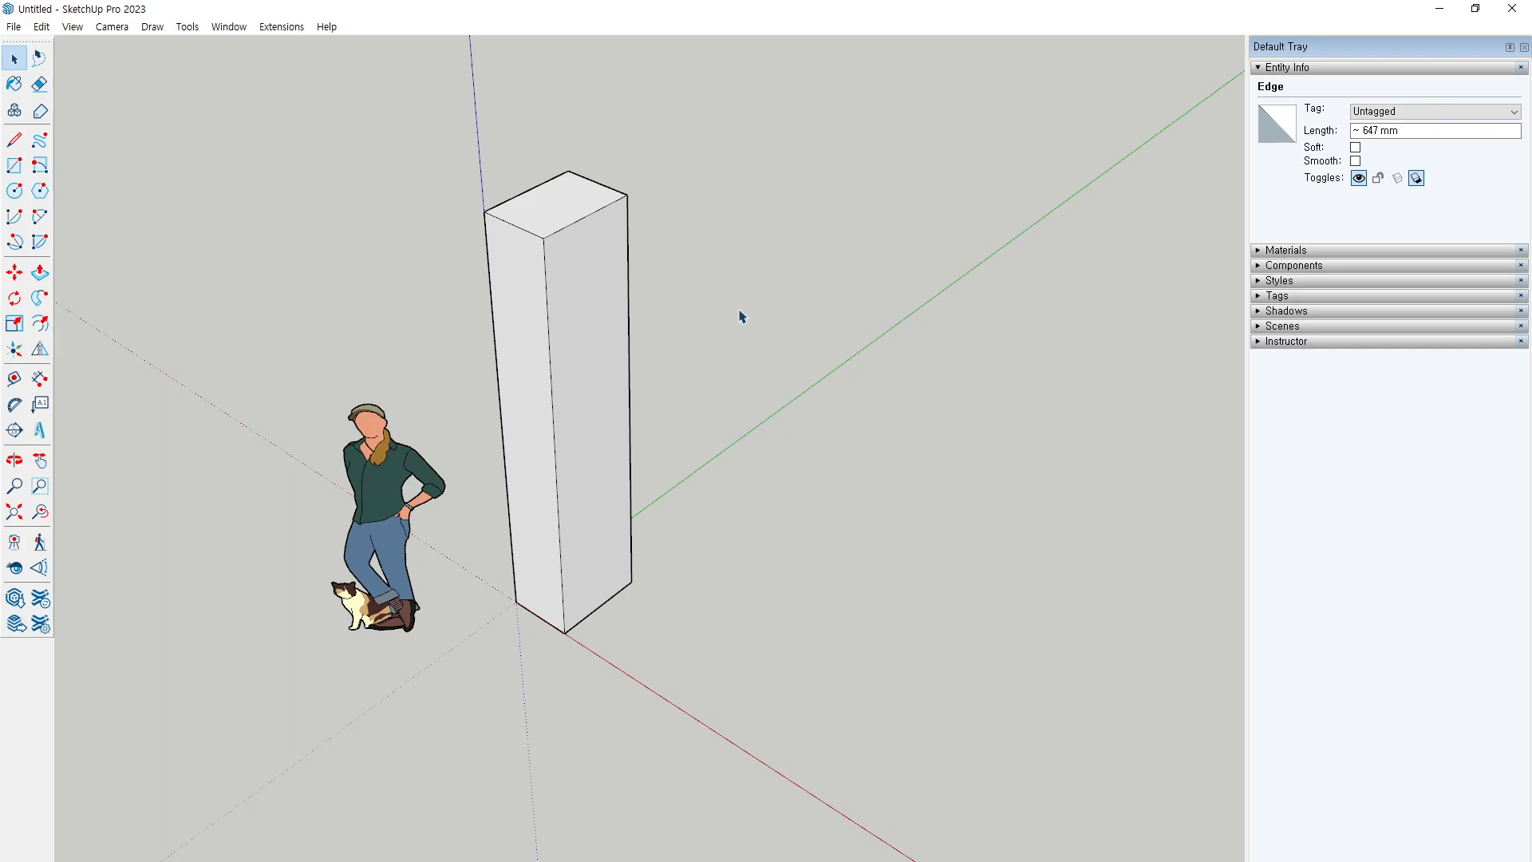
{"action": "left_click", "coordinate": [14, 166]}
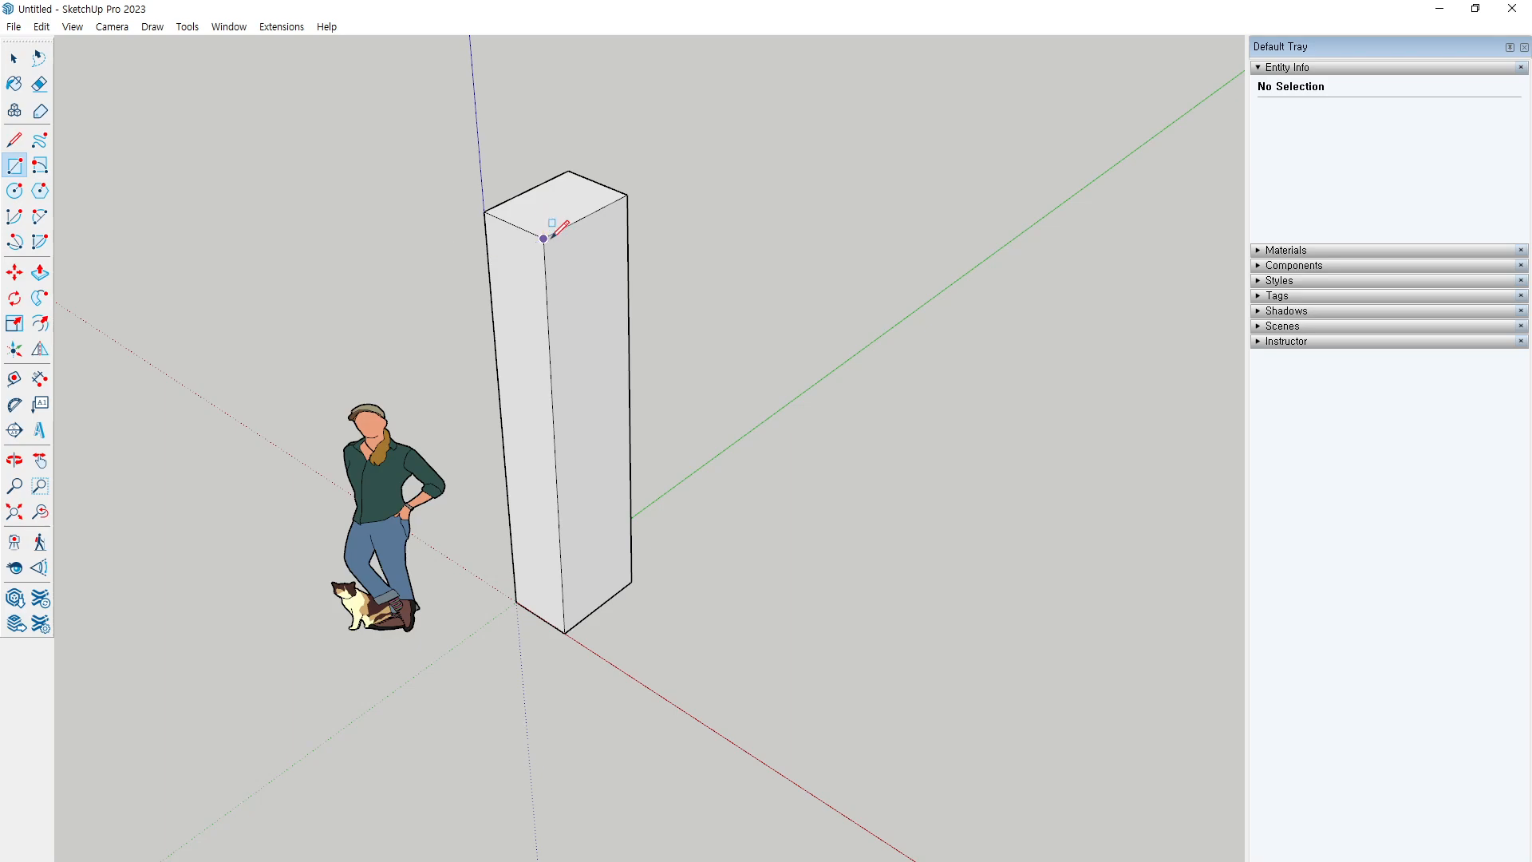
{"action": "left_click", "coordinate": [543, 237]}
{"action": "left_click", "coordinate": [628, 284]}
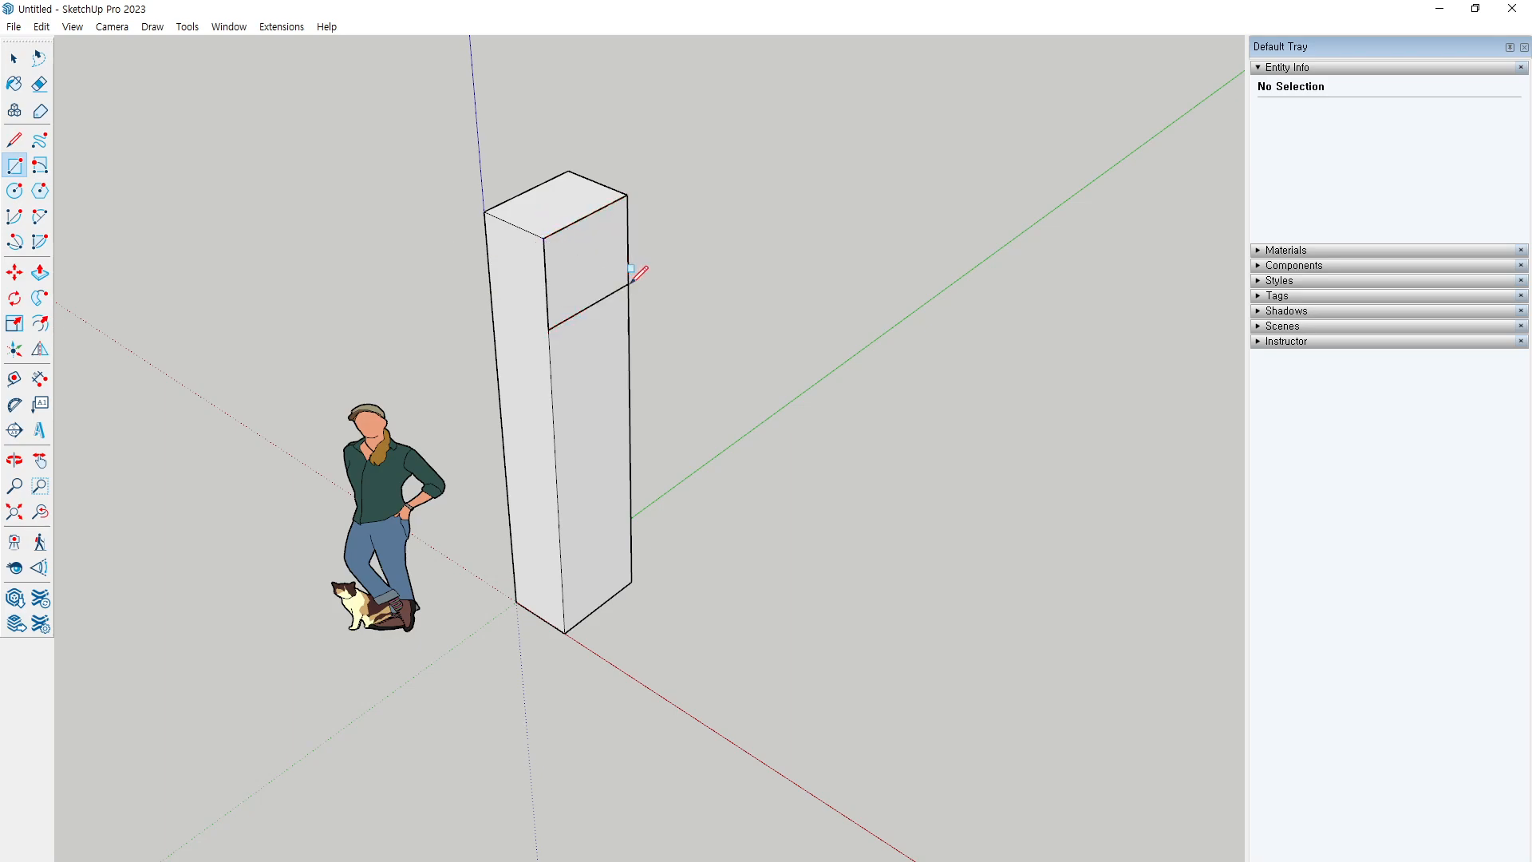
{"action": "key", "text": "space"}
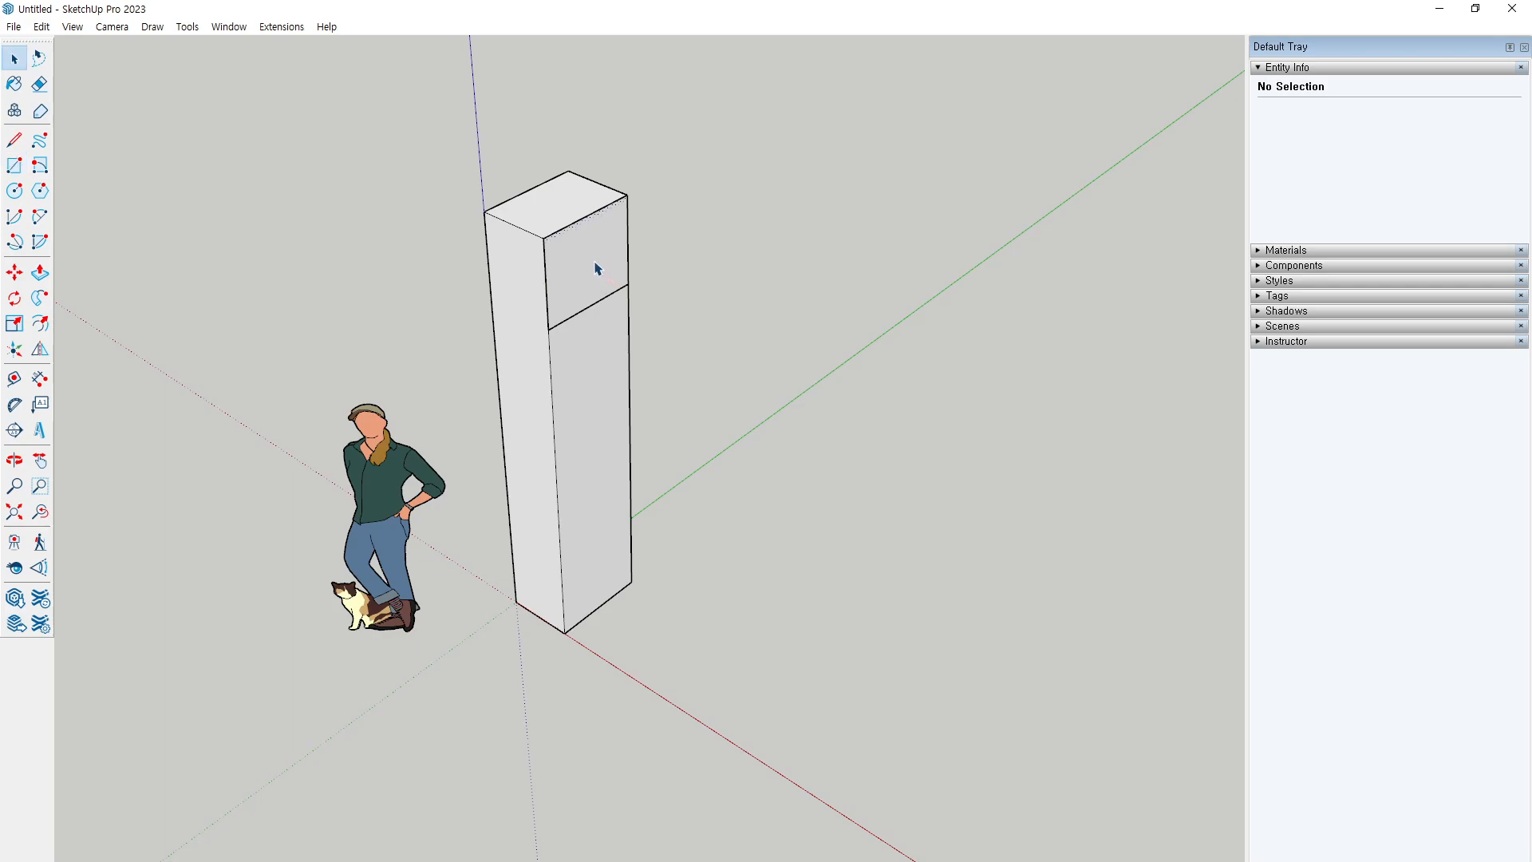
Try moving the column group along the red axis away from the ungrouped rectangle
{"action": "left_click", "coordinate": [597, 268]}
{"action": "left_click", "coordinate": [607, 328]}
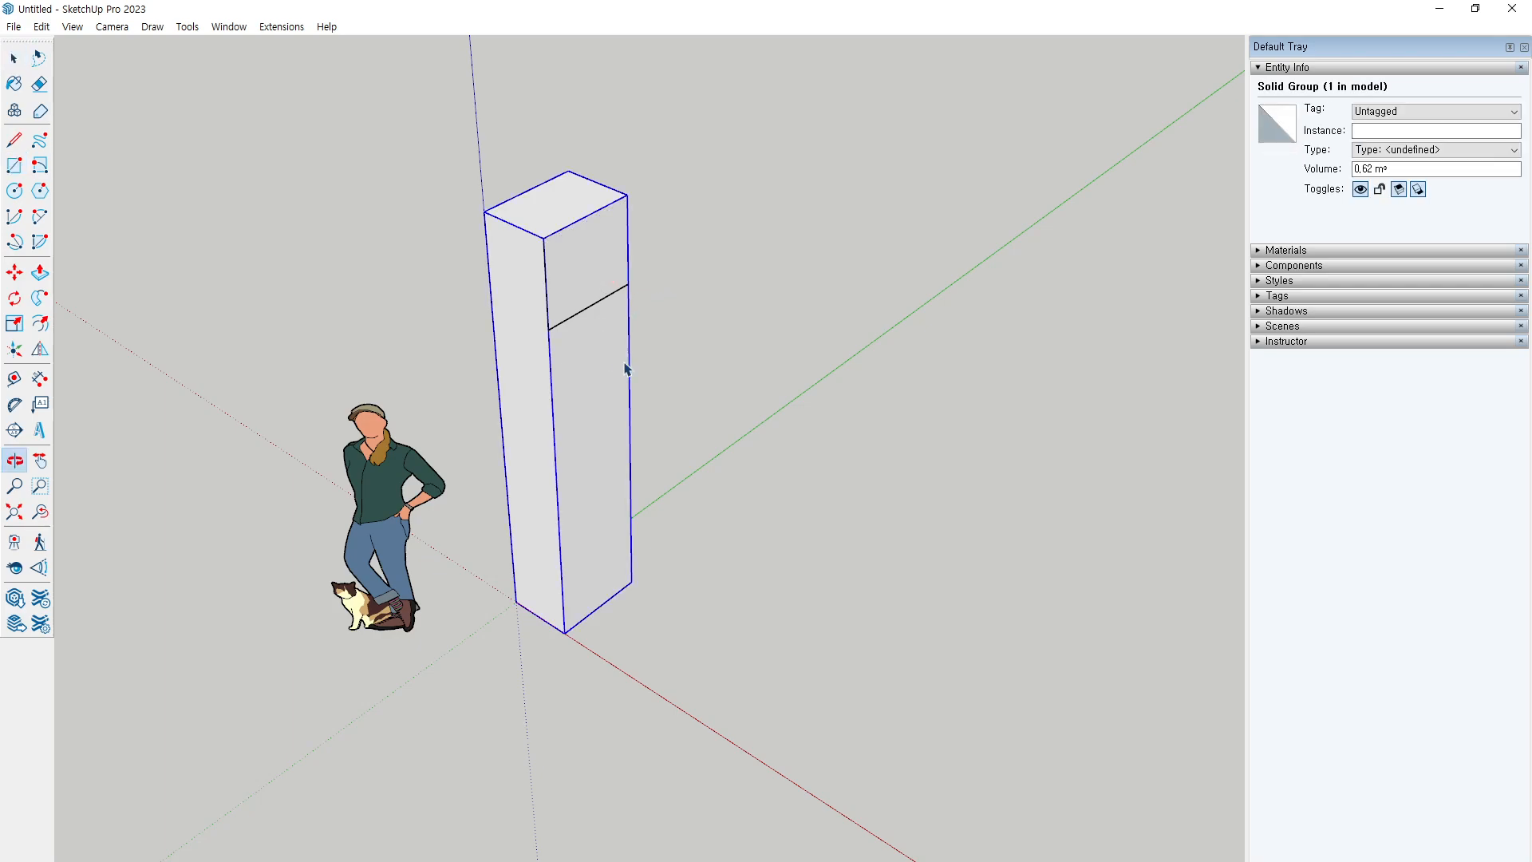
{"action": "key", "text": "m"}
{"action": "left_click", "coordinate": [879, 515]}
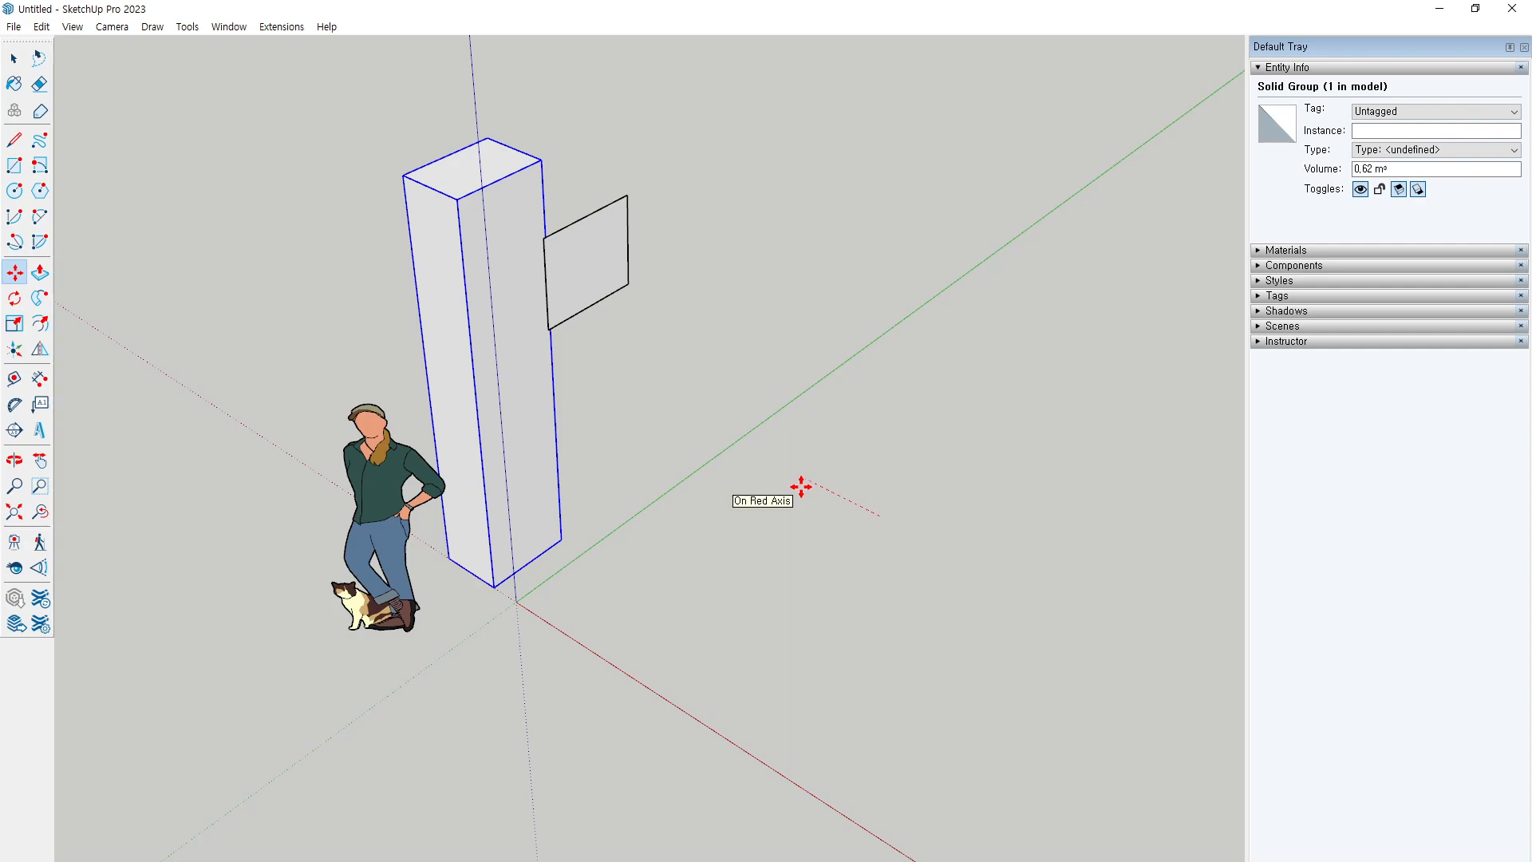
{"action": "key", "text": "Escape"}
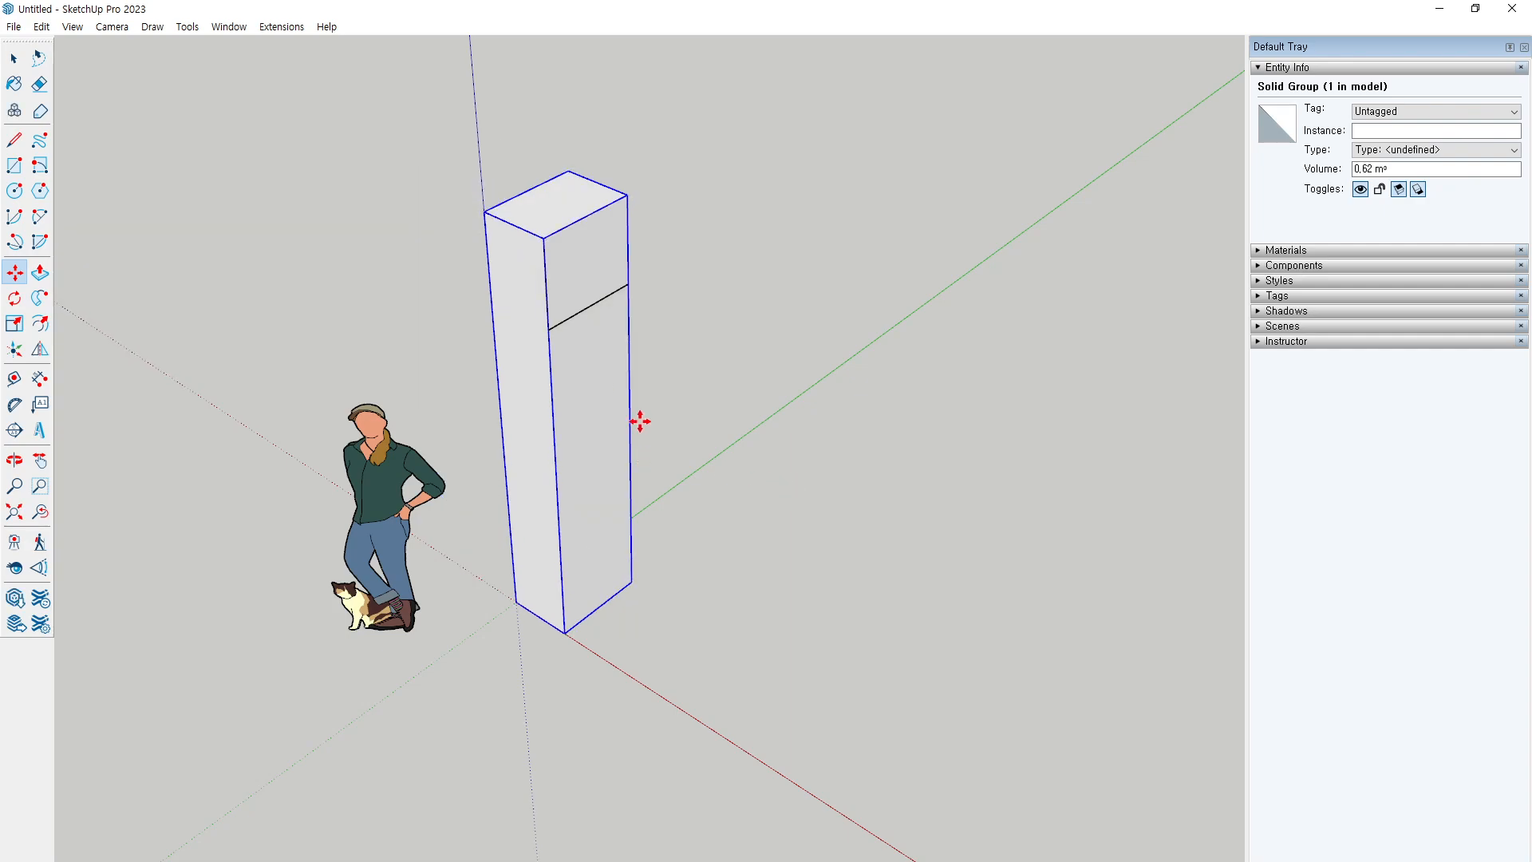
{"action": "key", "text": "space"}
{"action": "left_click", "coordinate": [738, 297]}
Extrude the rectangle outward along the red axis with Push/Pull into a long horizontal beam
{"action": "key", "text": "p"}
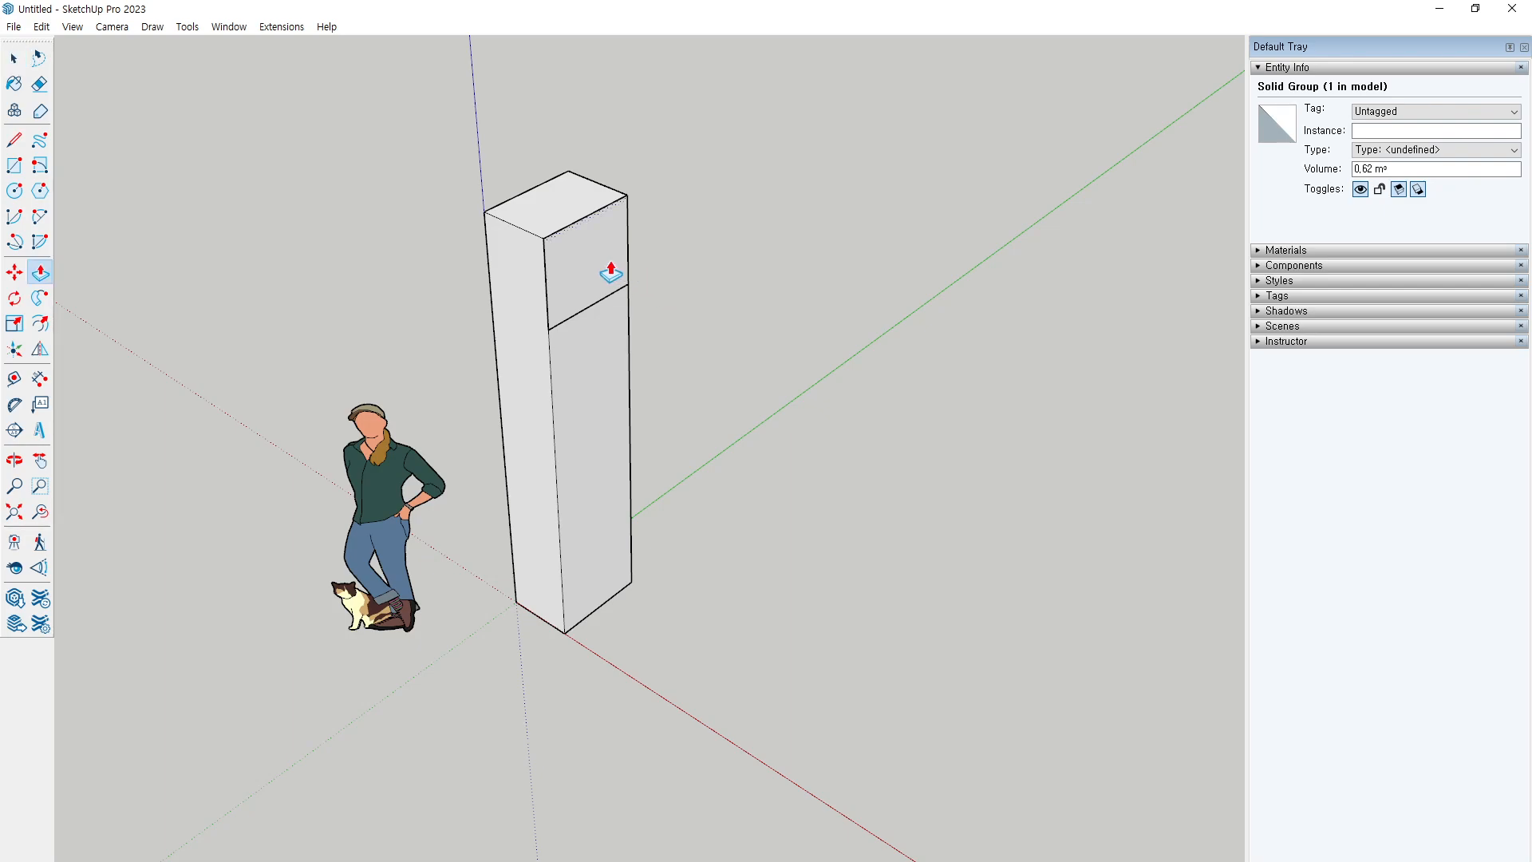
{"action": "left_click", "coordinate": [610, 268]}
{"action": "left_click", "coordinate": [782, 349]}
{"action": "left_click", "coordinate": [855, 428]}
{"action": "key", "text": "space"}
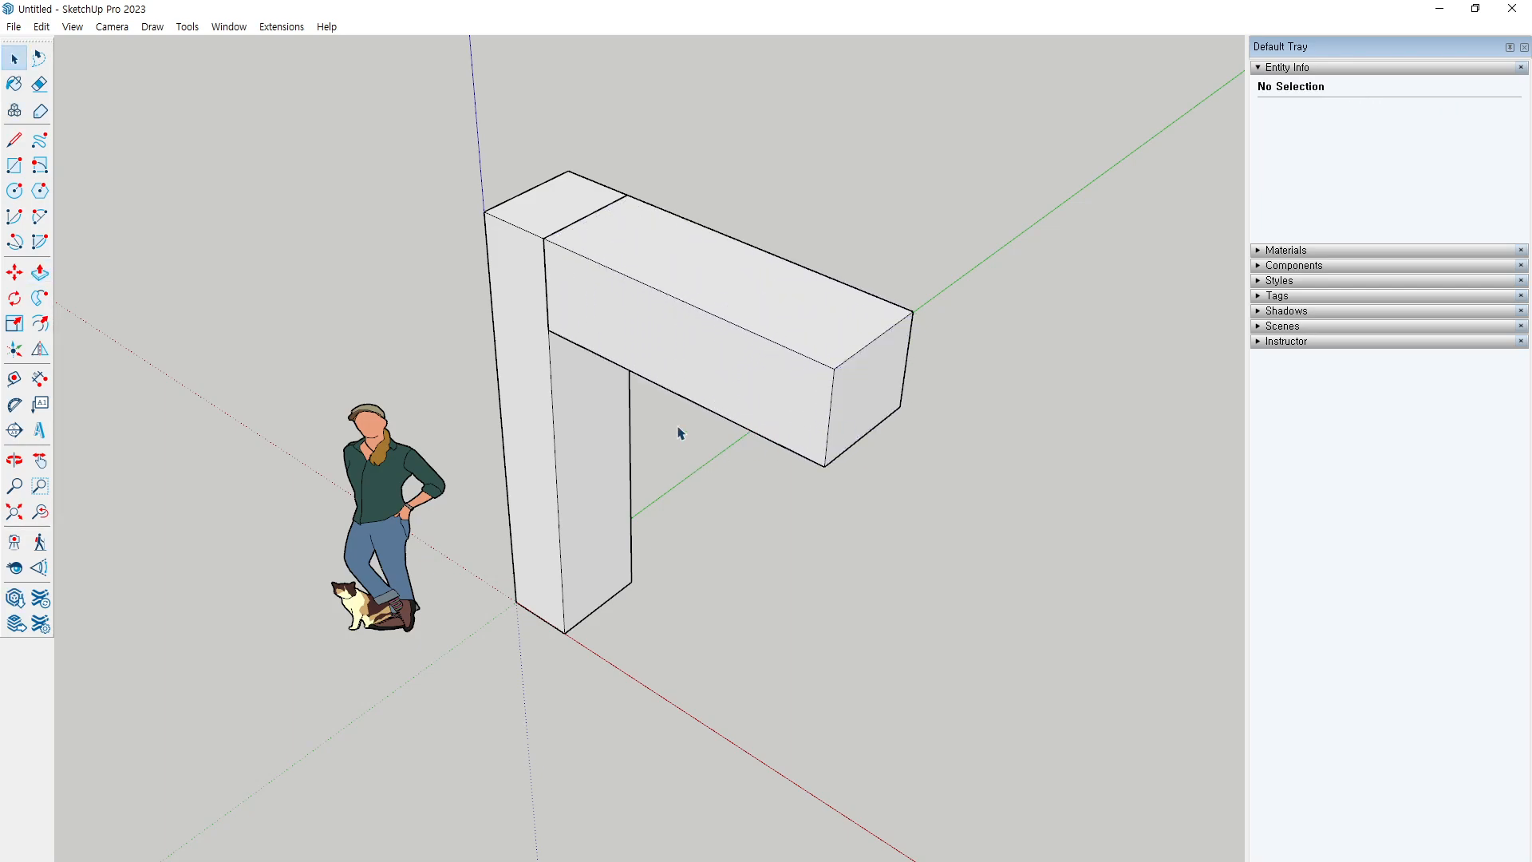
Select all connected geometry of the horizontal beam and make it a separate group
{"action": "left_click", "coordinate": [618, 325]}
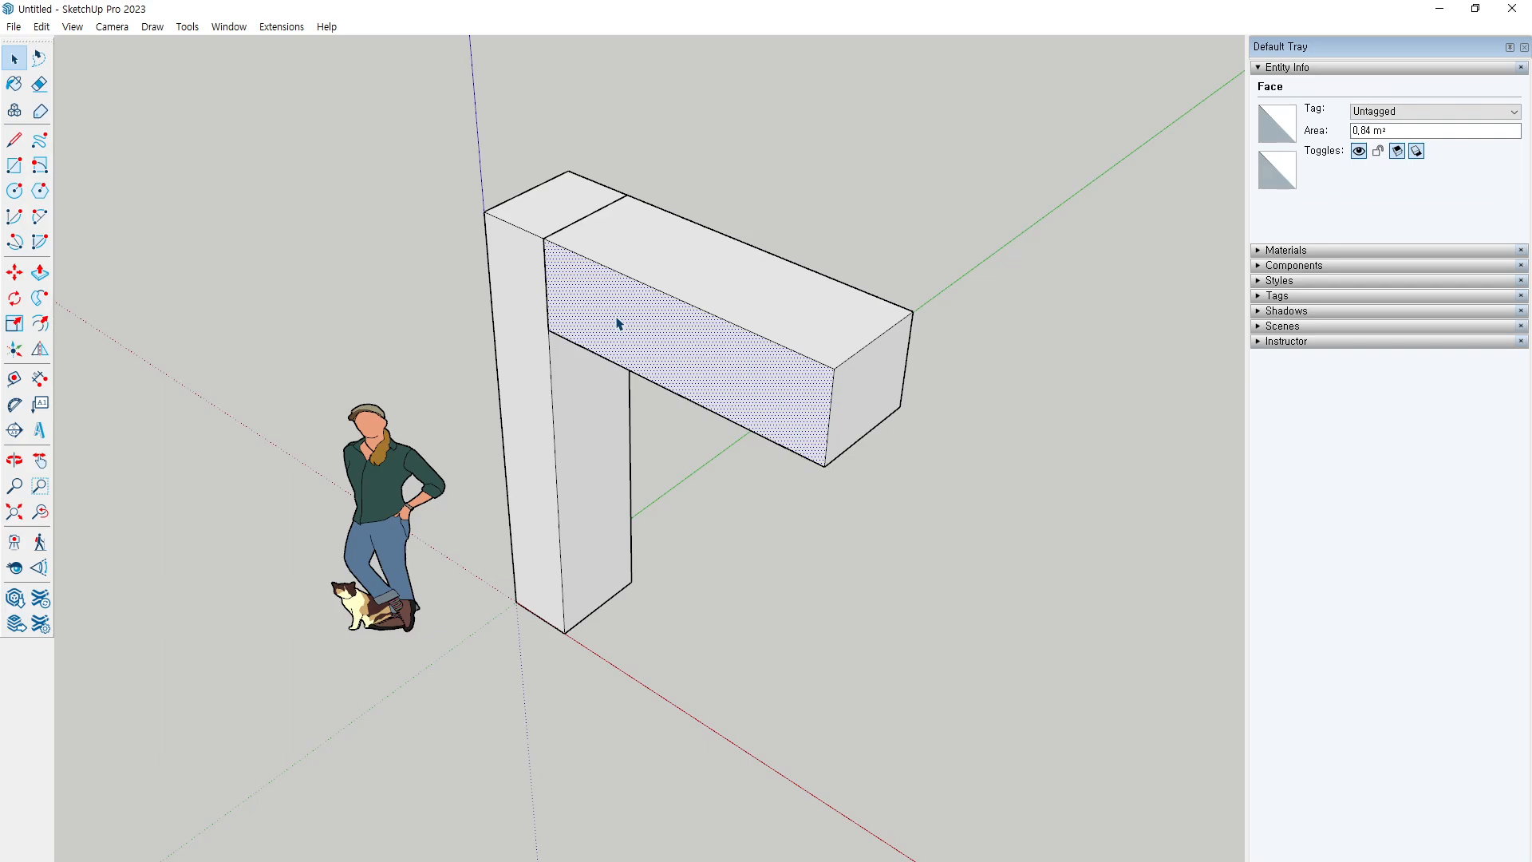
{"action": "triple_click", "coordinate": [618, 325]}
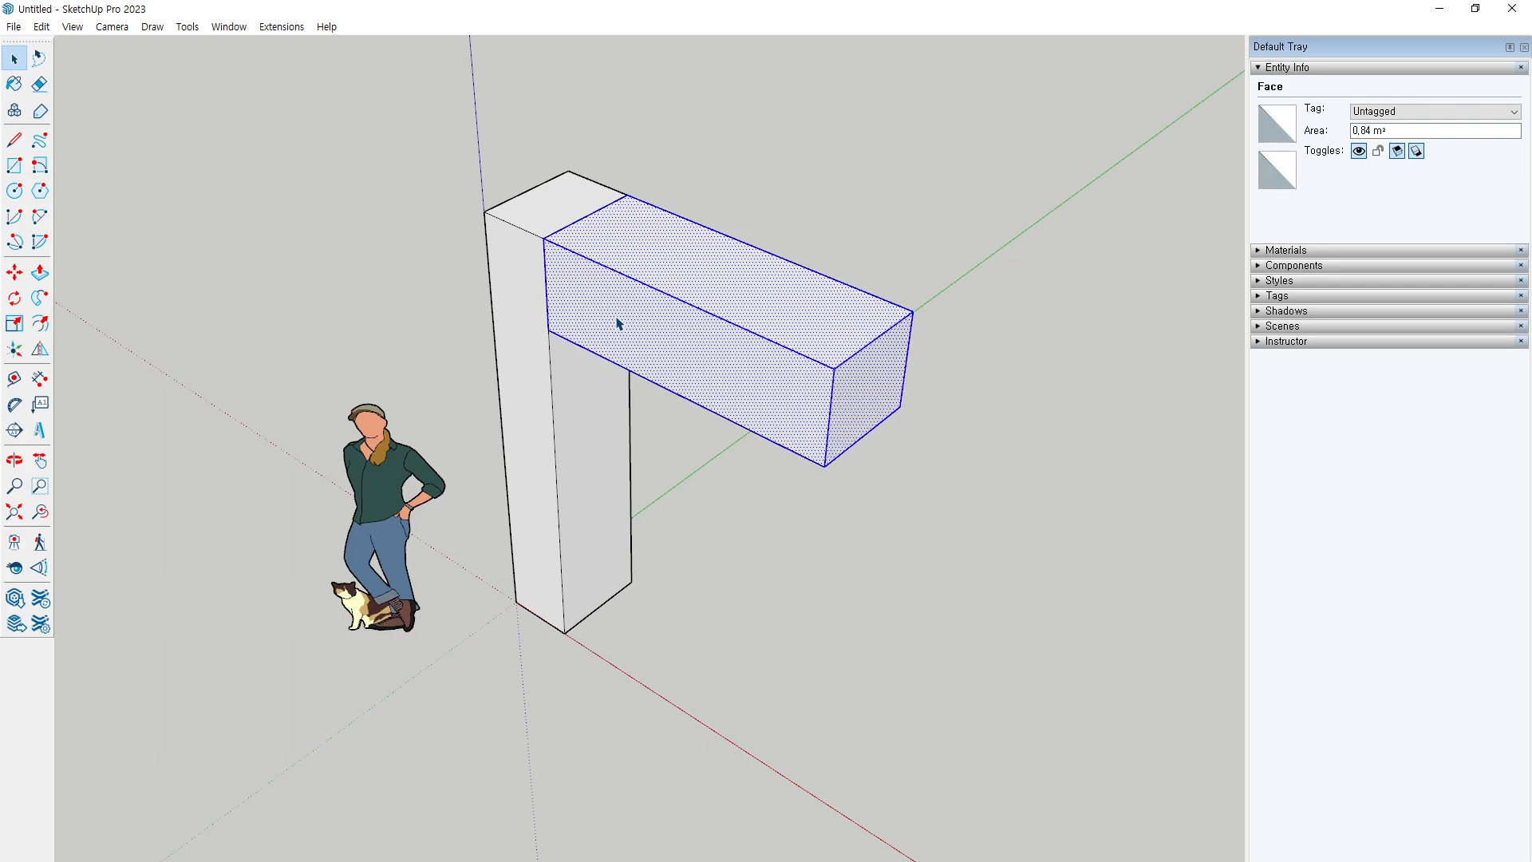
{"action": "right_click", "coordinate": [619, 325]}
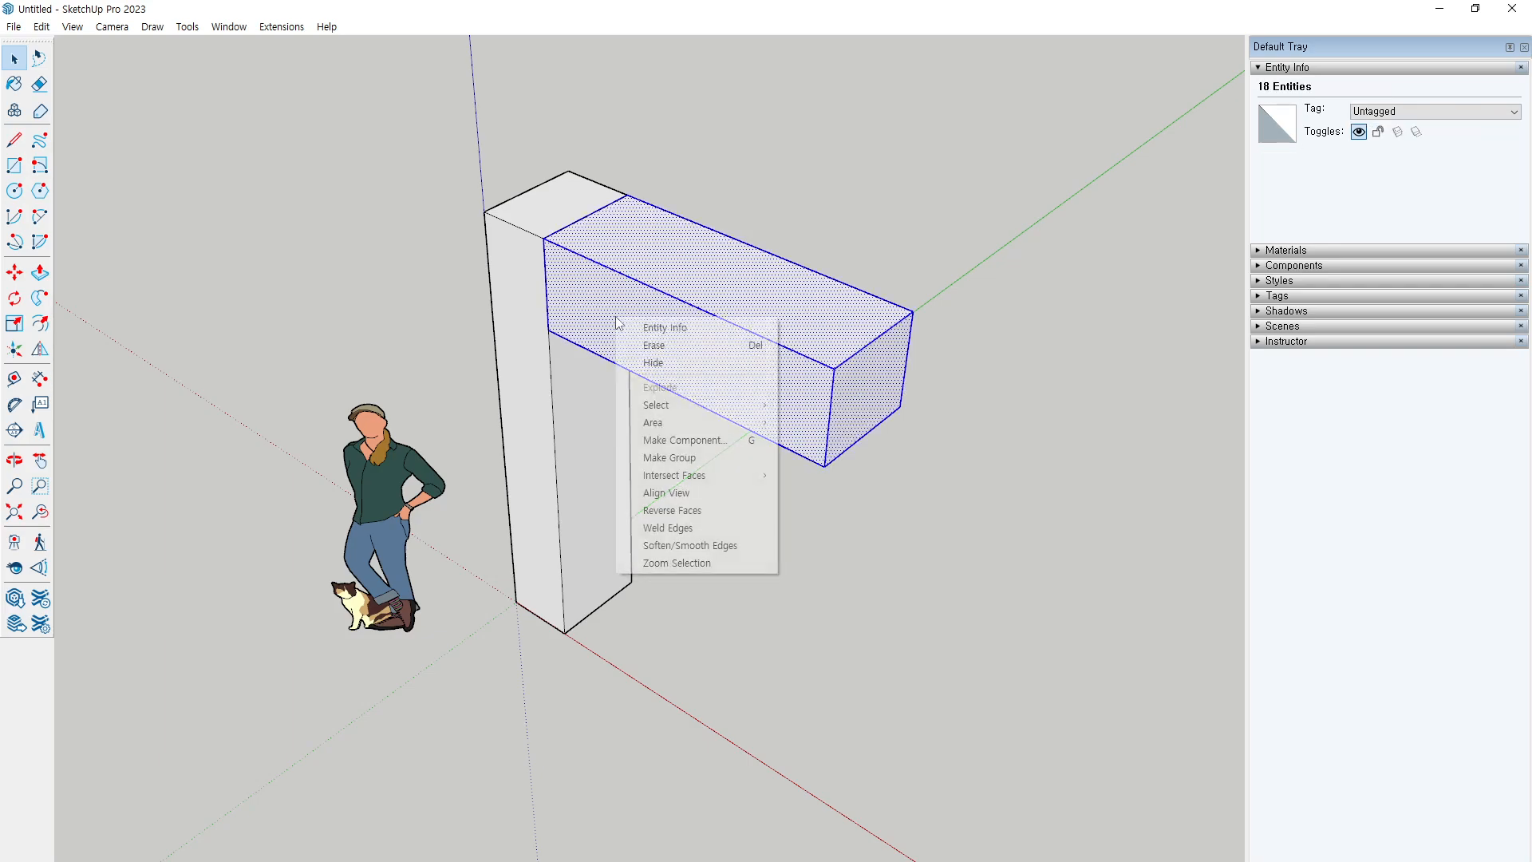
{"action": "left_click", "coordinate": [690, 463]}
{"action": "left_click", "coordinate": [829, 522]}
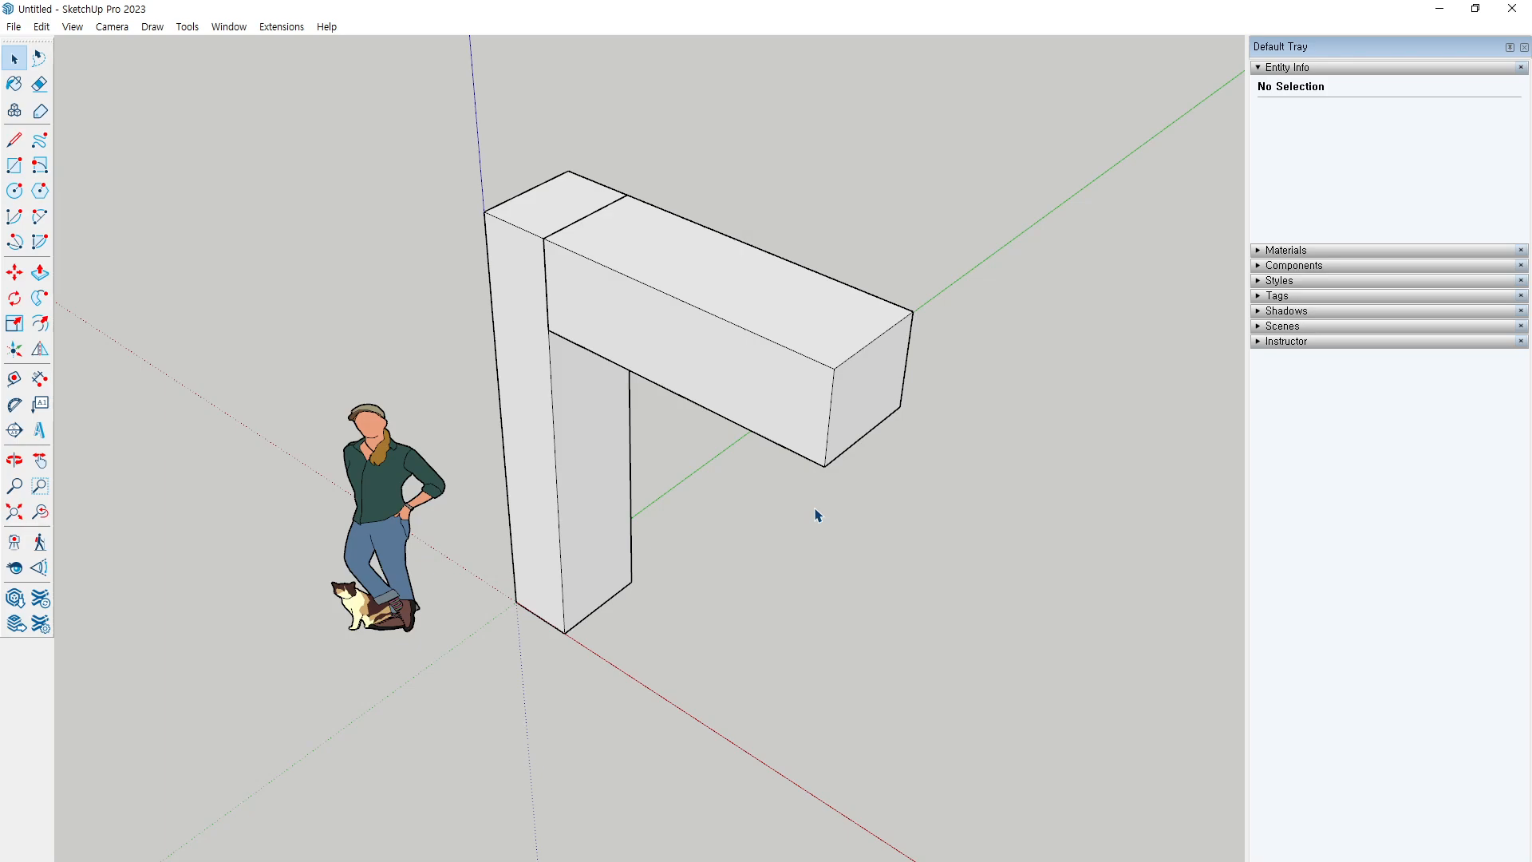
Open the horizontal beam group for editing
{"action": "double_click", "coordinate": [760, 378]}
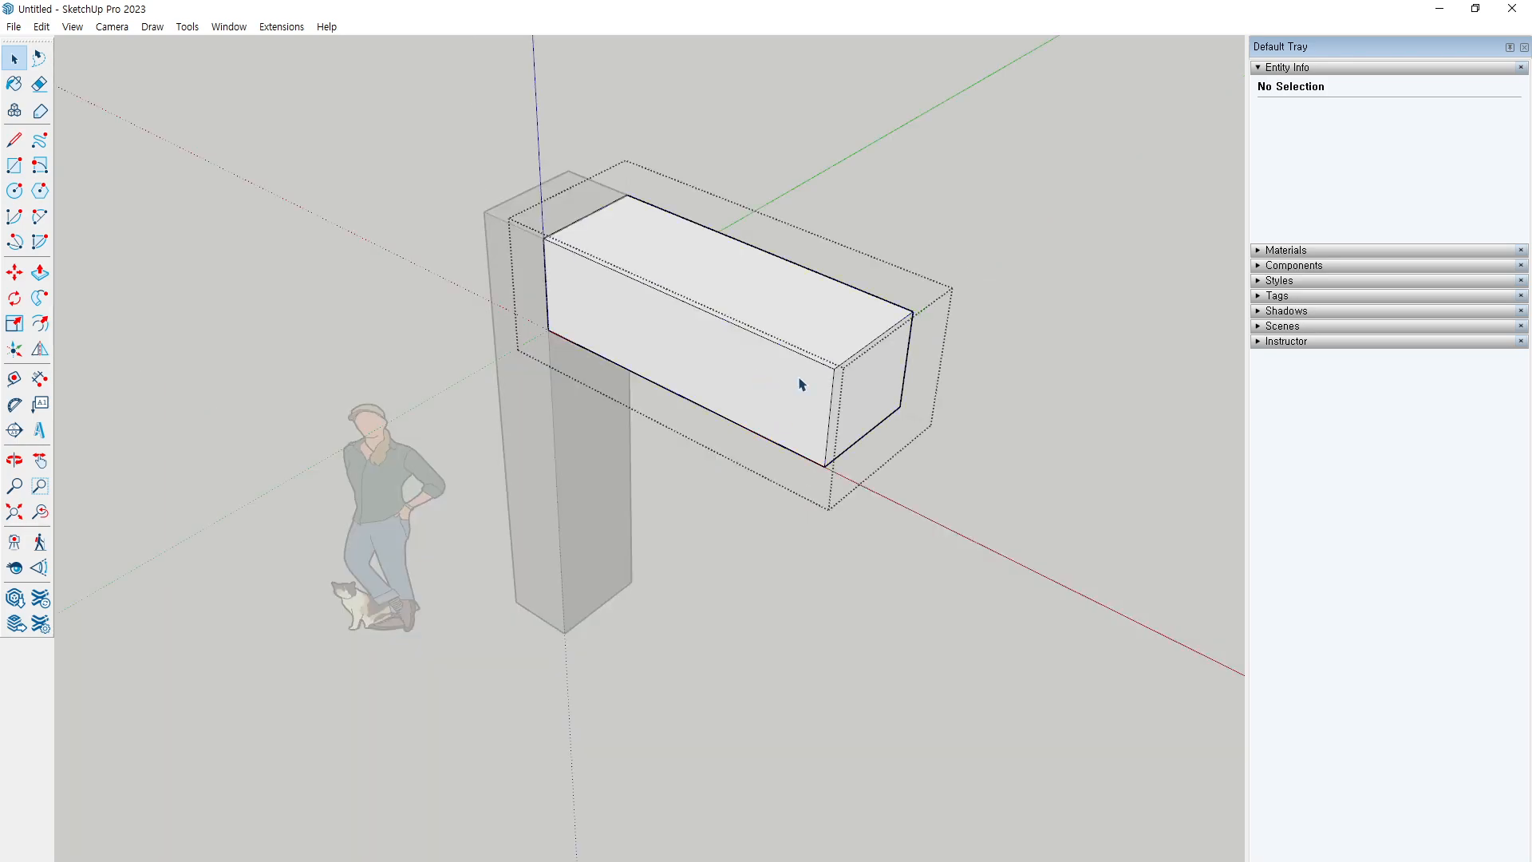
{"action": "left_click", "coordinate": [1003, 428]}
{"action": "double_click", "coordinate": [879, 380]}
{"action": "scroll", "coordinate": [865, 424], "scroll_direction": "up", "scroll_amount": 3}
{"action": "mouse_move", "coordinate": [863, 416]}
{"action": "middle_mouse_down"}
{"action": "mouse_move", "coordinate": [910, 396]}
{"action": "mouse_move", "coordinate": [790, 349]}
{"action": "middle_mouse_up"}
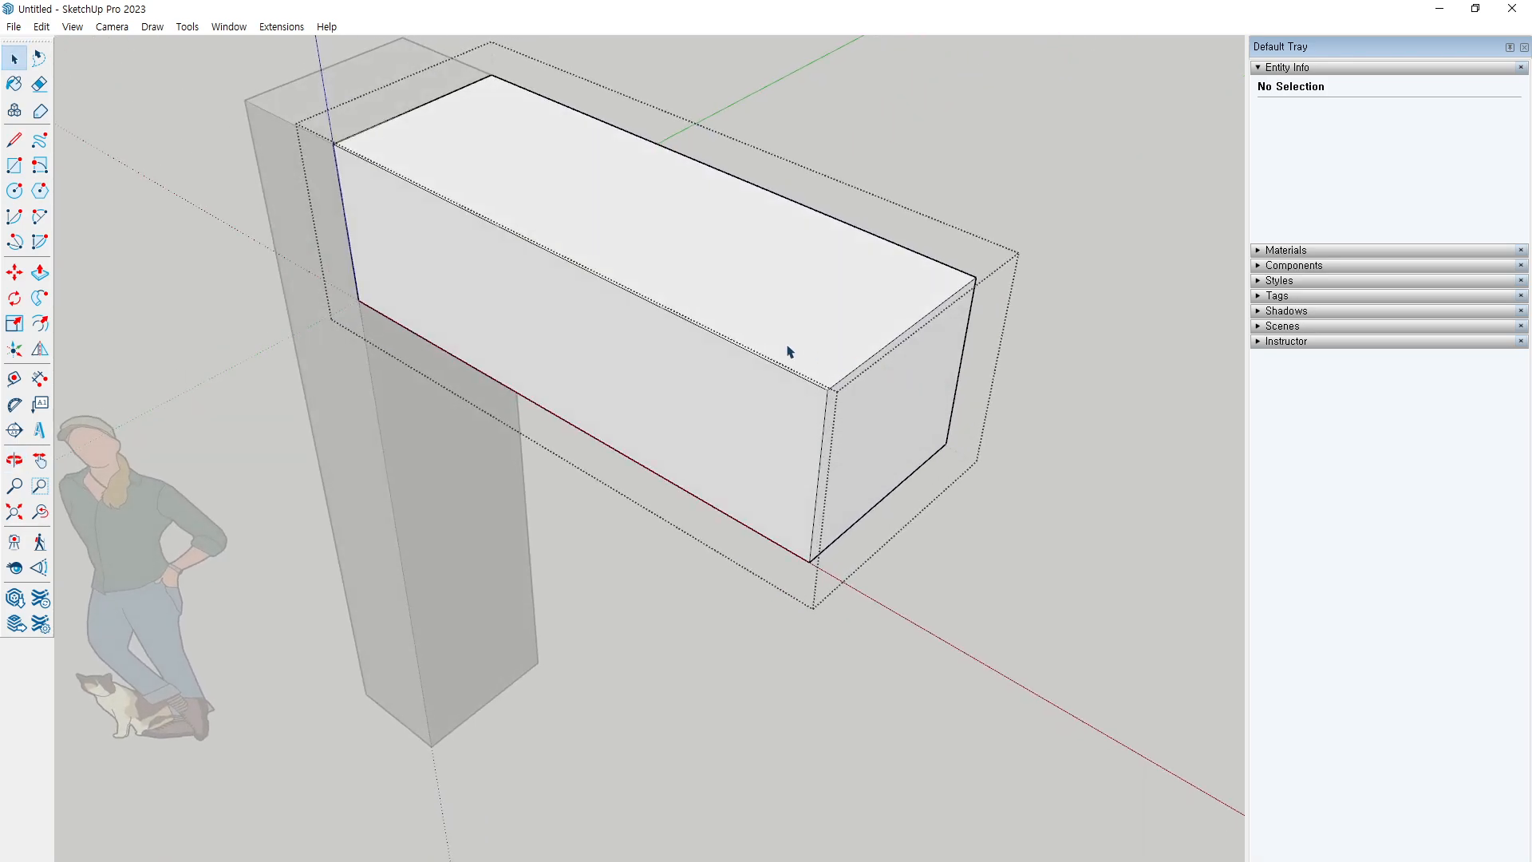
Draw three connected lines on the beam's long side face outlining a small four-sided area against its upper edge
{"action": "left_click", "coordinate": [646, 357]}
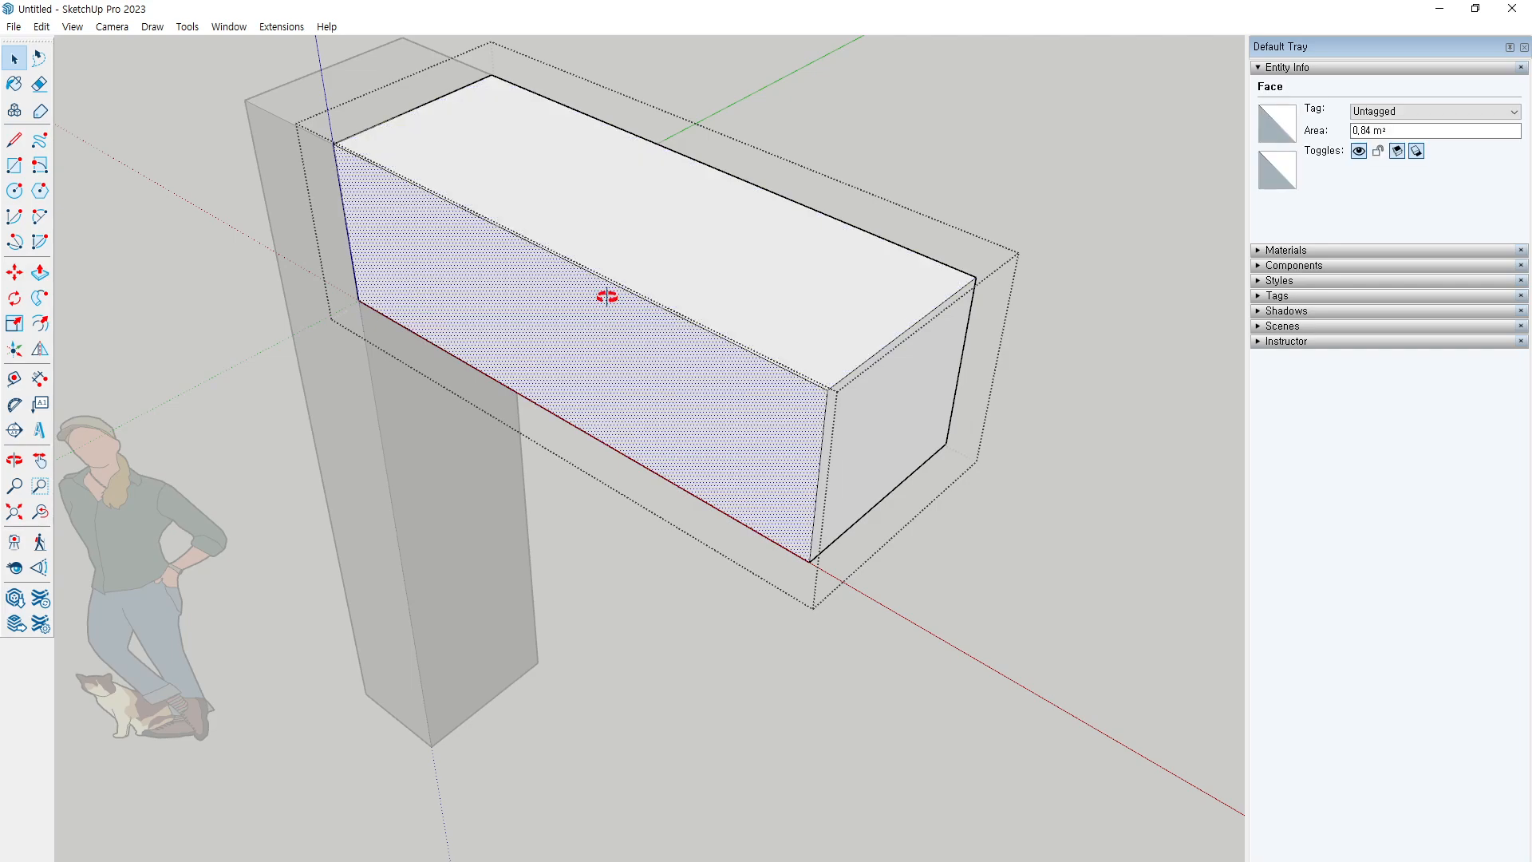
{"action": "key", "text": "l"}
{"action": "left_click", "coordinate": [611, 281]}
{"action": "left_click", "coordinate": [612, 358]}
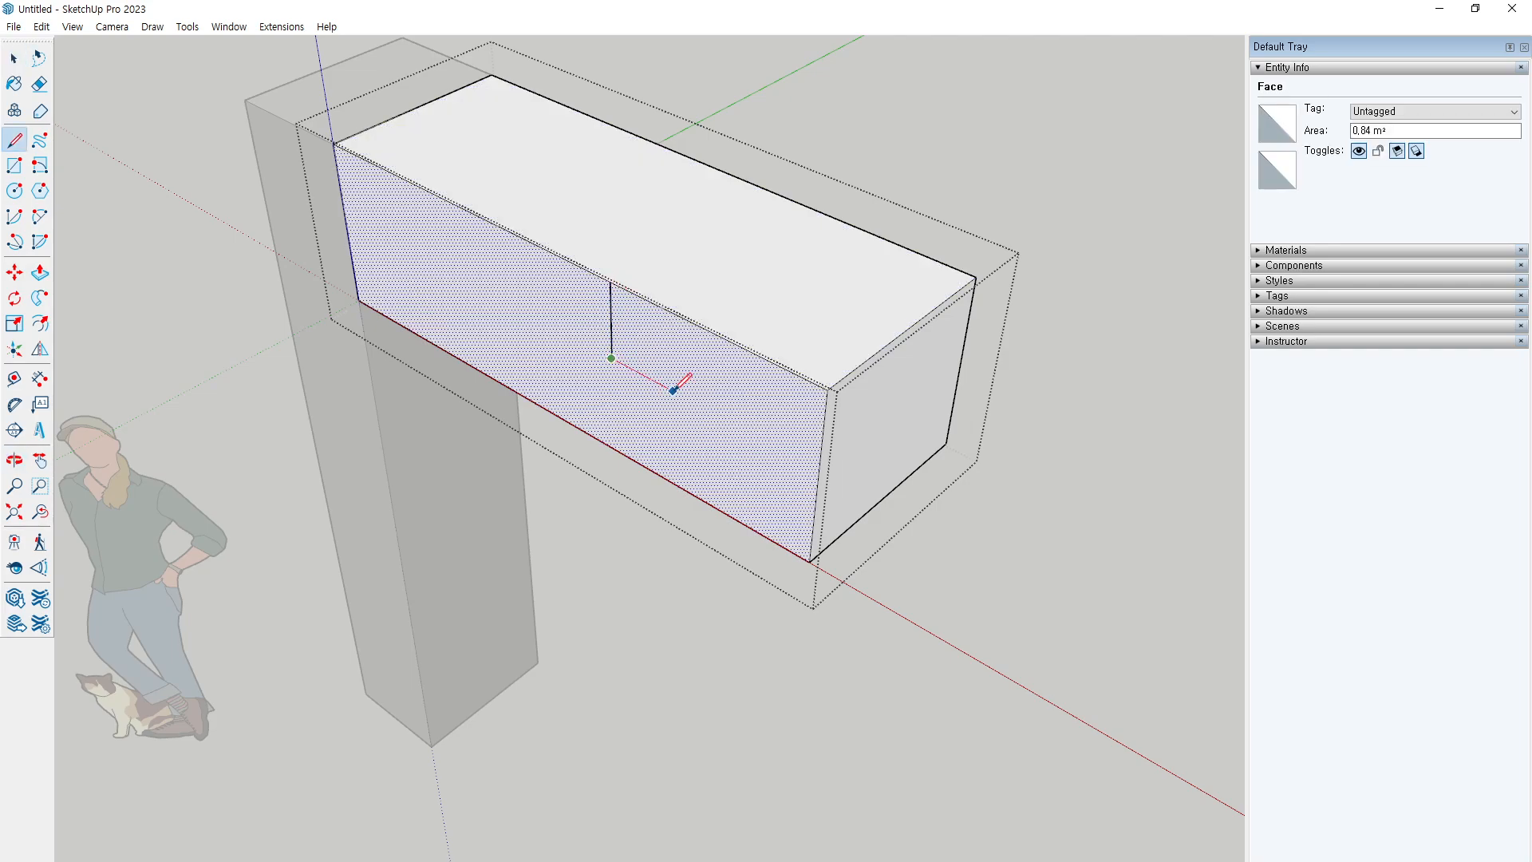
{"action": "left_click", "coordinate": [673, 391]}
{"action": "left_click", "coordinate": [674, 313]}
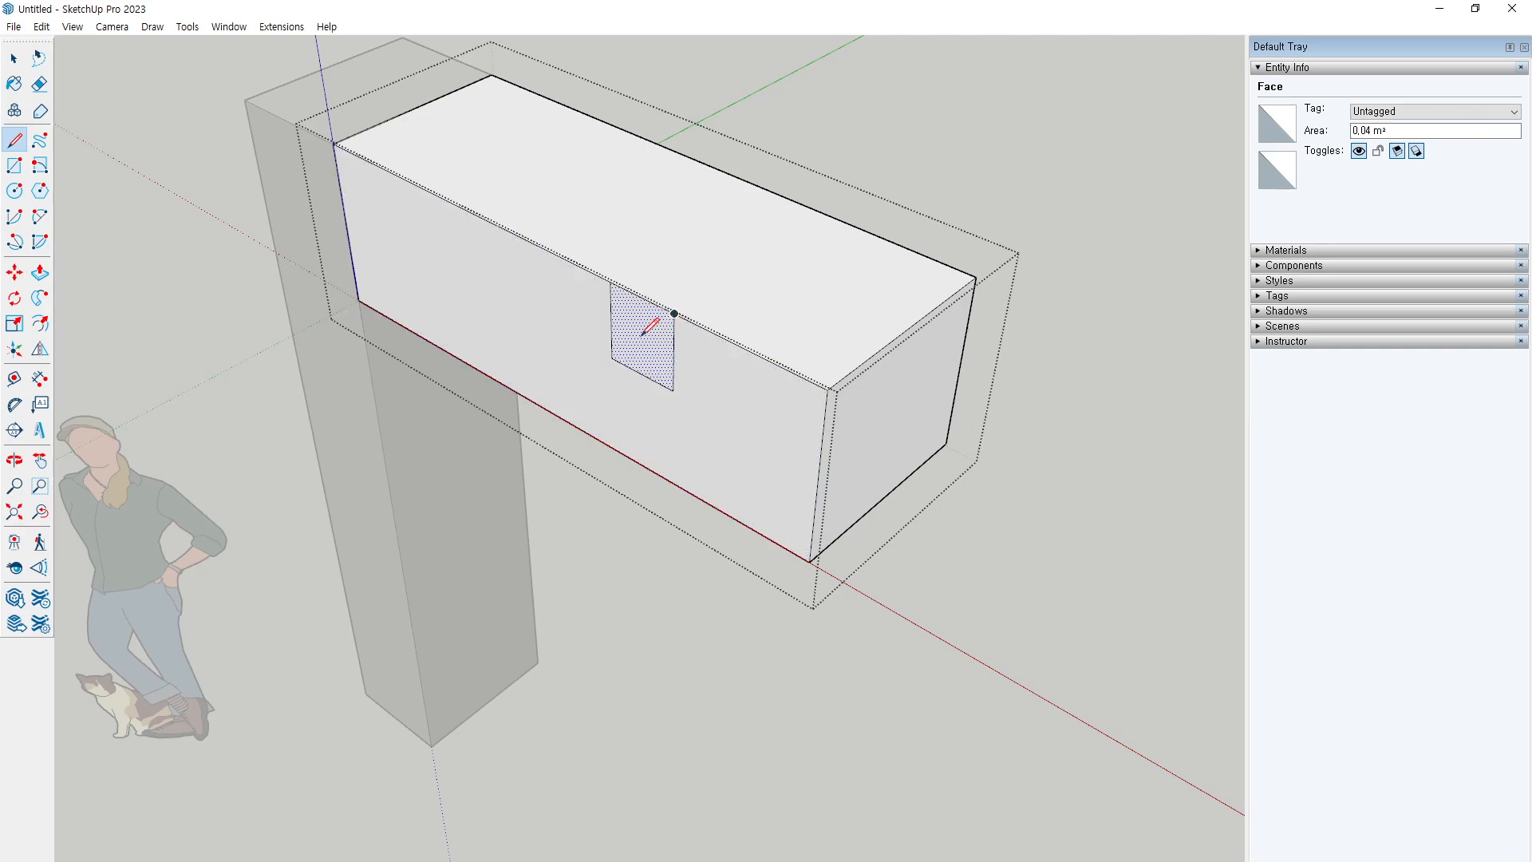
{"action": "key", "text": "space"}
Erase the segment of the beam's upper edge that closes the small outlined area
{"action": "key", "text": "e"}
{"action": "left_click", "coordinate": [636, 287]}
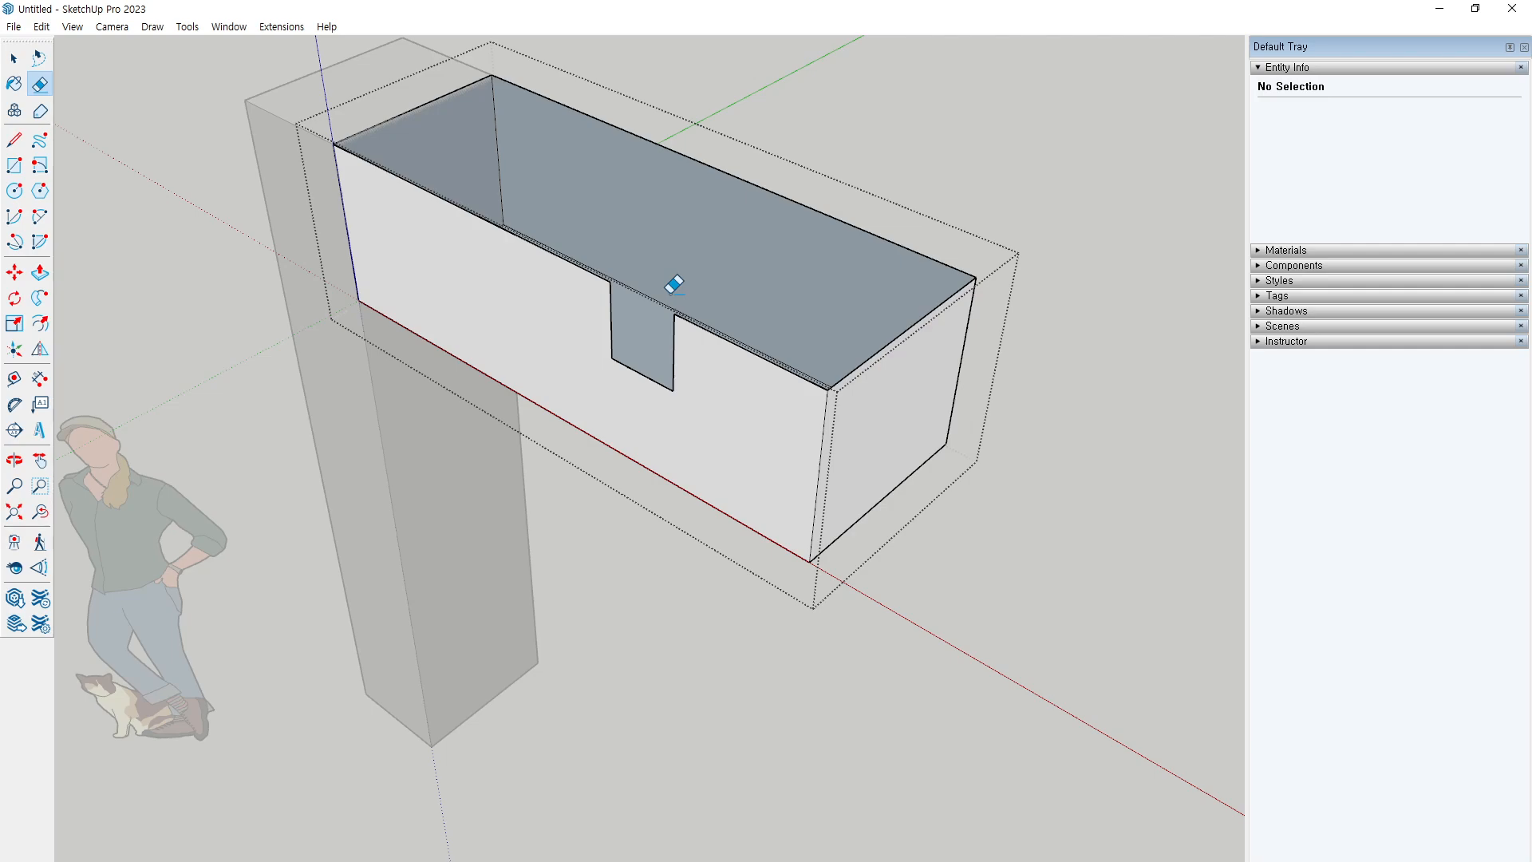
{"action": "key", "text": "space"}
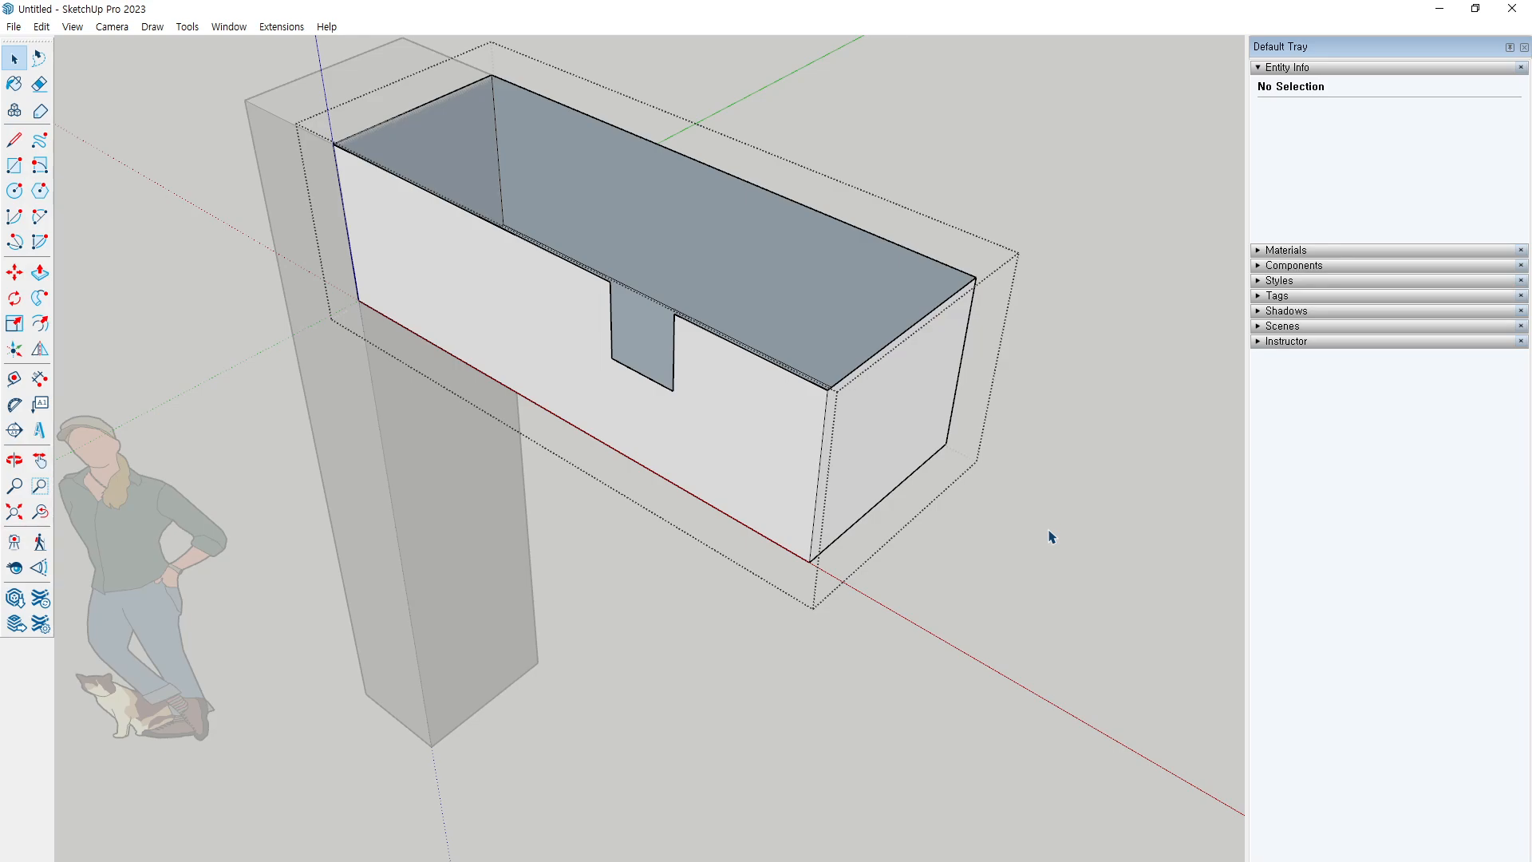
Undo the edge erasure and the outline lines inside the beam group and close the group
{"action": "key", "text": "ctrl+z"}
{"action": "key", "text": "ctrl+z"}
{"action": "key", "text": "ctrl+z"}
{"action": "key", "text": "ctrl+z"}
{"action": "left_click", "coordinate": [1059, 578]}
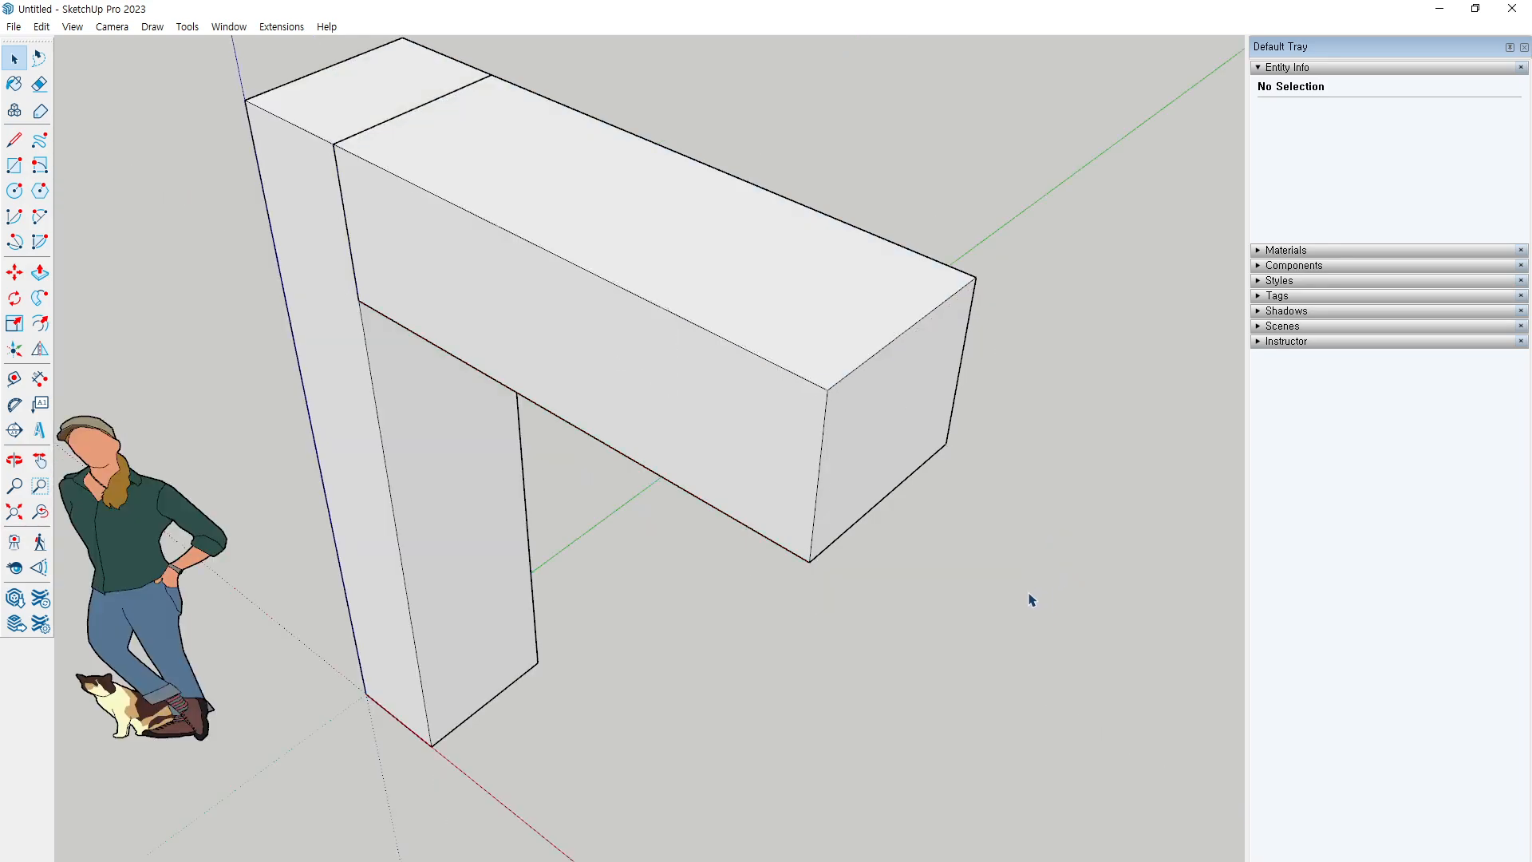
{"action": "left_click", "coordinate": [370, 472]}
{"action": "middle_click_drag", "start_coordinate": [370, 472], "coordinate": [497, 428]}
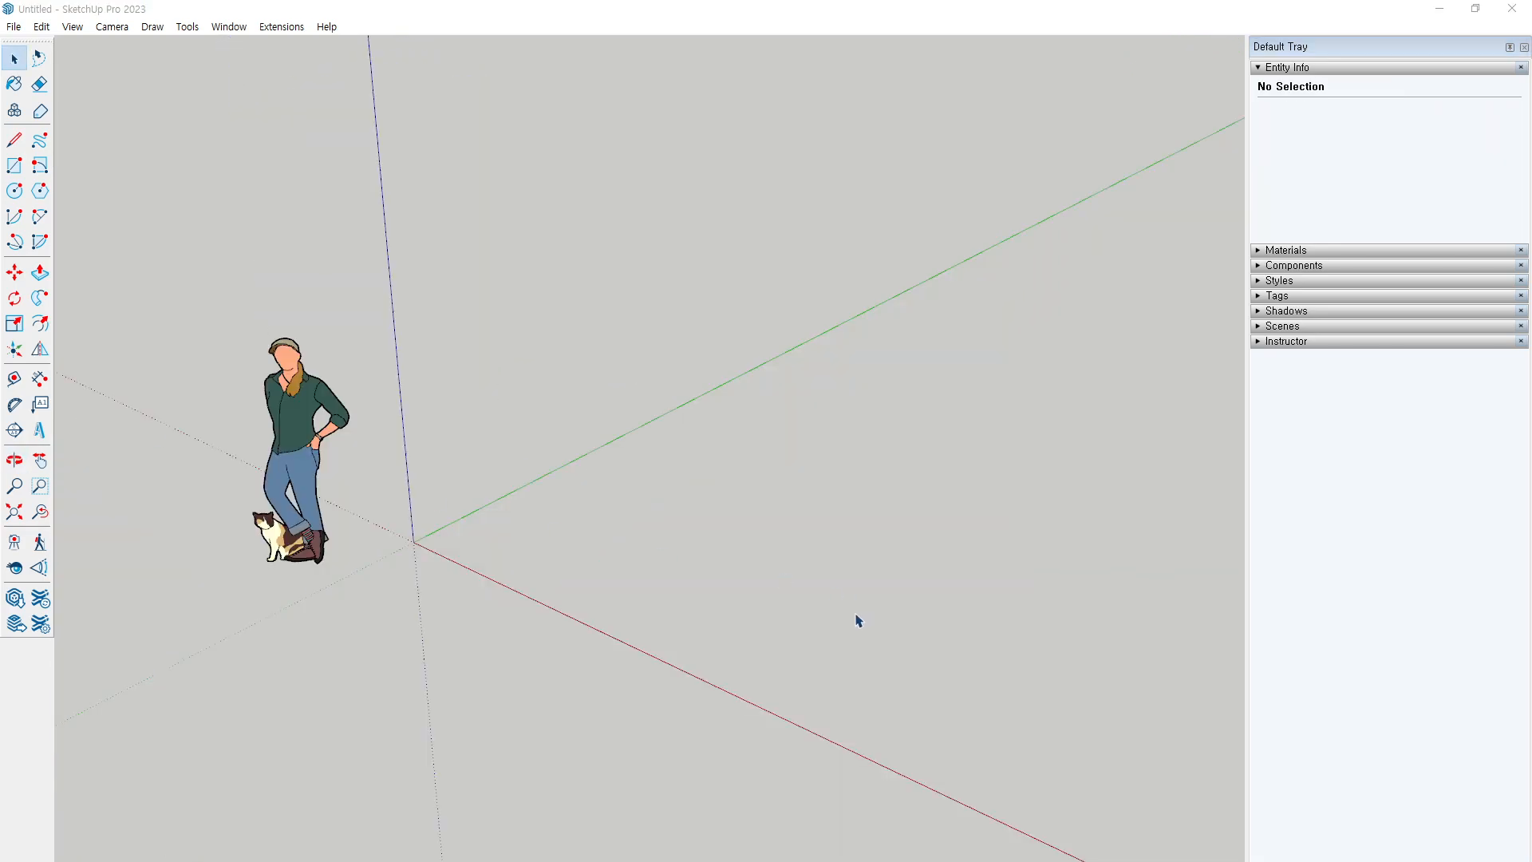
{"action": "middle_click_drag", "start_coordinate": [739, 578], "coordinate": [619, 551]}
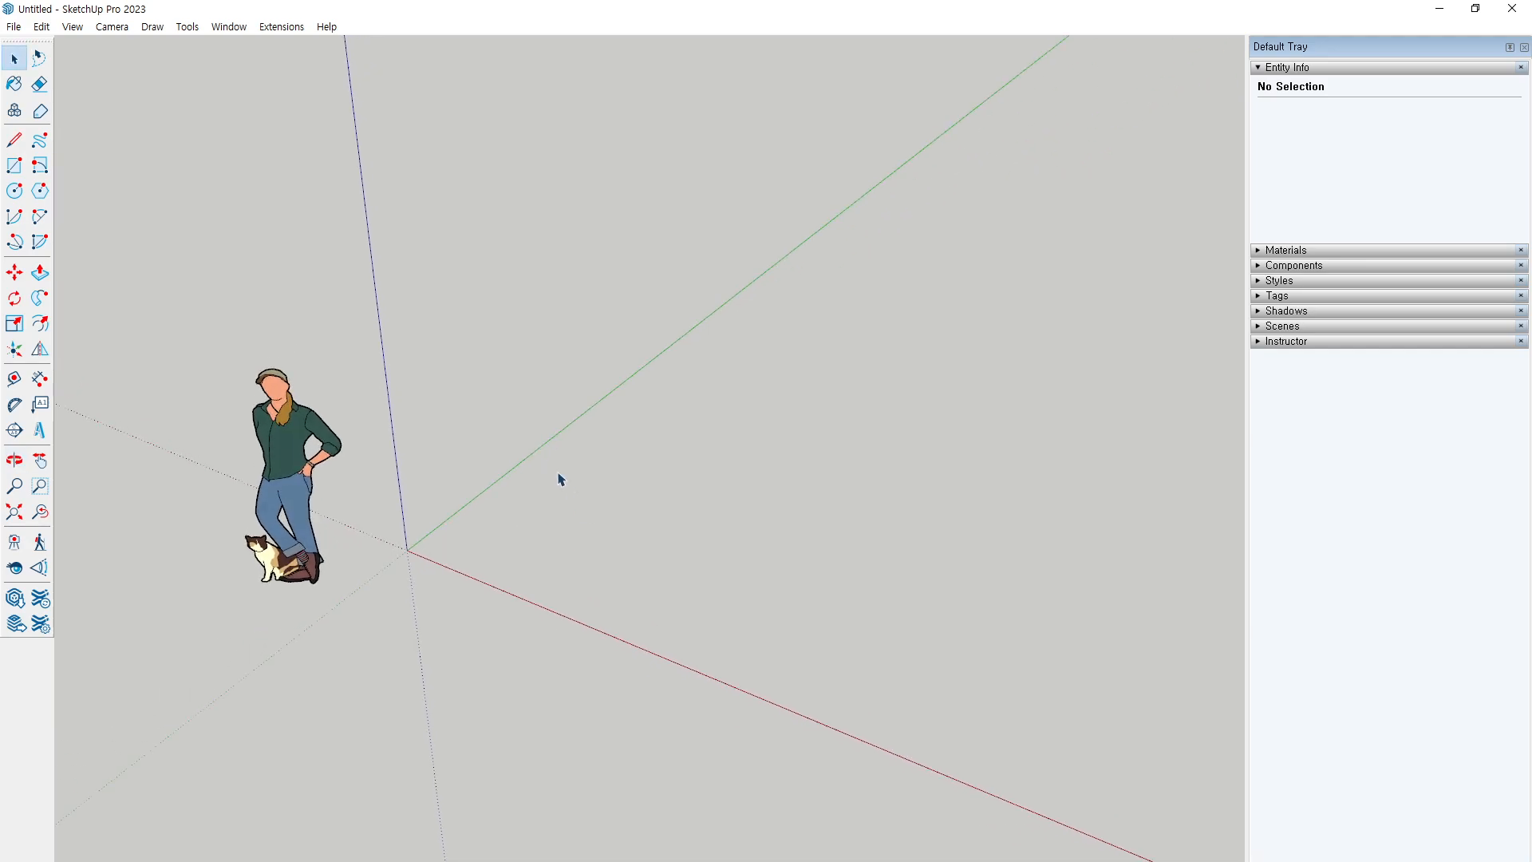
Activate the Rectangle tool and get ready to draw near the axes origin
{"action": "left_click", "coordinate": [14, 166]}
{"action": "mouse_move", "coordinate": [544, 501]}
{"action": "middle_mouse_down"}
{"action": "mouse_move", "coordinate": [547, 549]}
{"action": "mouse_move", "coordinate": [486, 500]}
{"action": "mouse_move", "coordinate": [537, 520]}
{"action": "middle_mouse_up"}
{"action": "scroll", "coordinate": [554, 529], "scroll_direction": "up", "scroll_amount": 1}
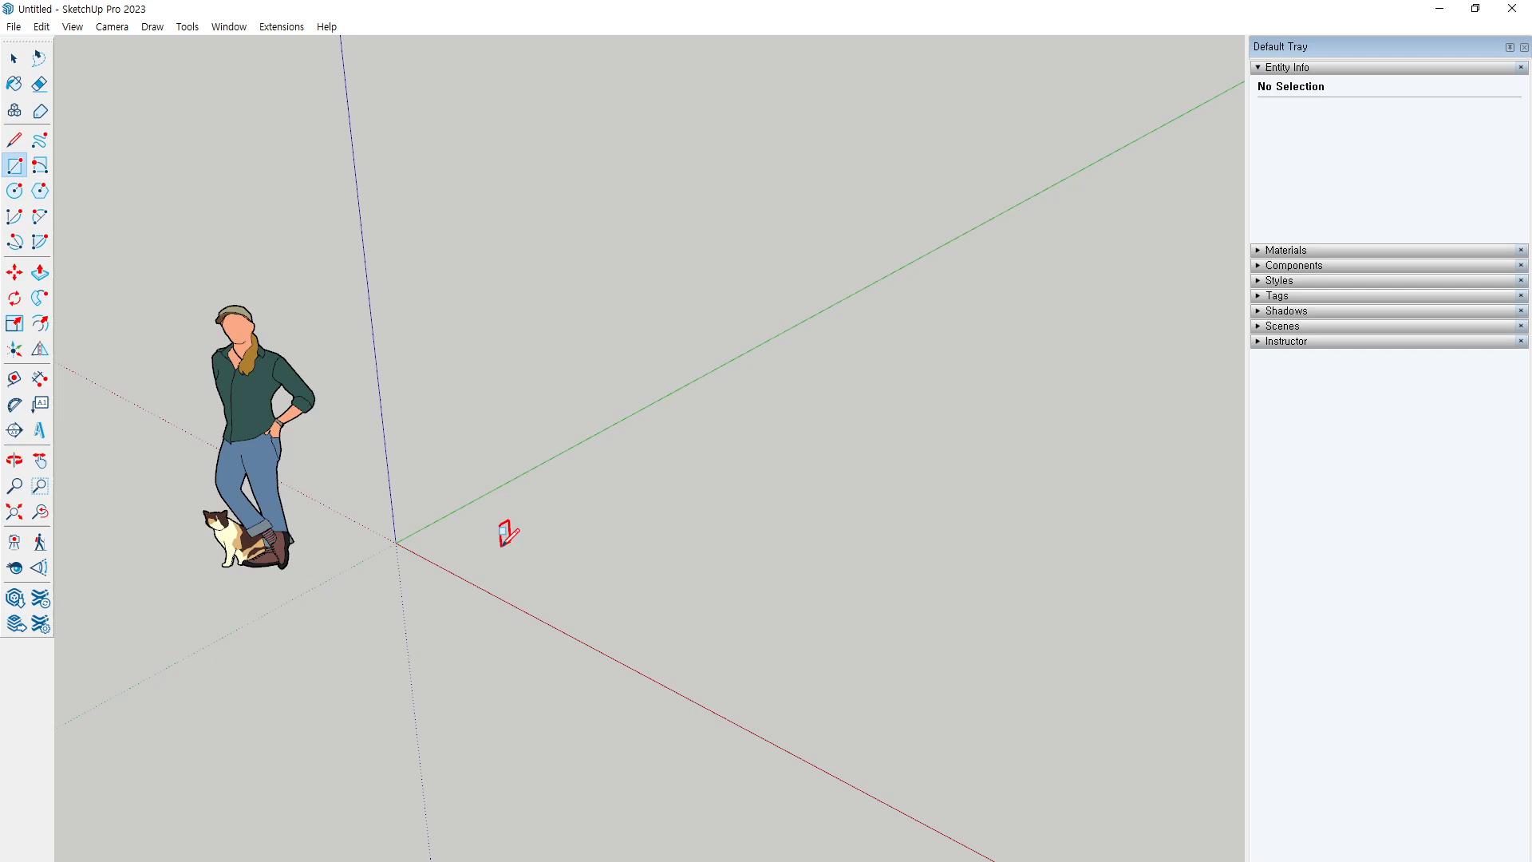
{"action": "key", "text": "ctrl+2"}
{"action": "mouse_move", "coordinate": [499, 554]}
{"action": "left_mouse_down"}
{"action": "mouse_move", "coordinate": [447, 305]}
{"action": "mouse_move", "coordinate": [606, 435]}
{"action": "mouse_move", "coordinate": [462, 572]}
{"action": "left_mouse_up"}
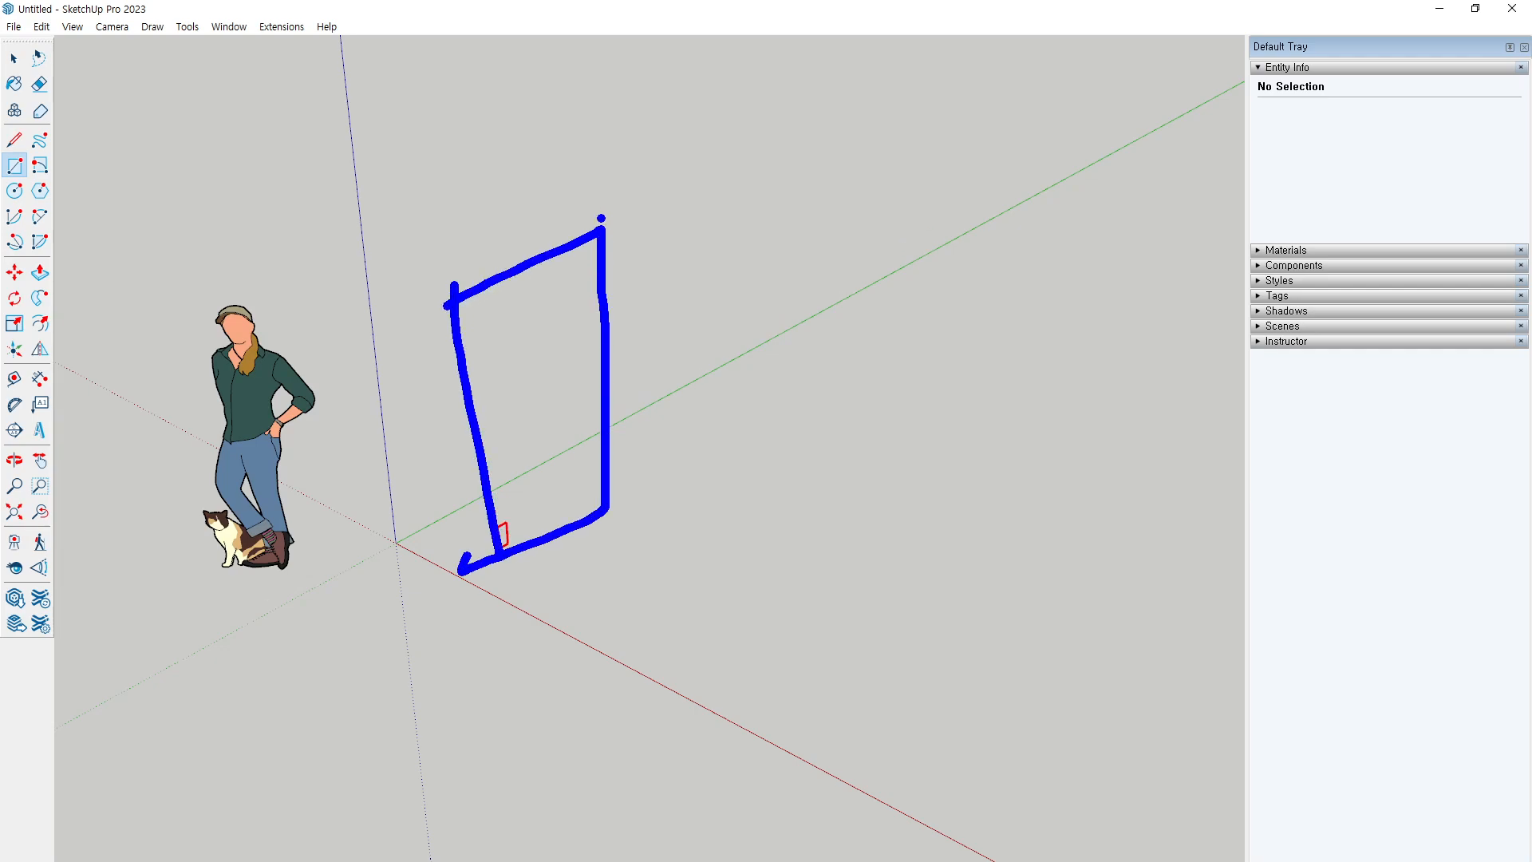
{"action": "mouse_move", "coordinate": [609, 228]}
{"action": "left_mouse_down"}
{"action": "mouse_move", "coordinate": [860, 335]}
{"action": "mouse_move", "coordinate": [801, 514]}
{"action": "mouse_move", "coordinate": [609, 506]}
{"action": "left_mouse_up"}
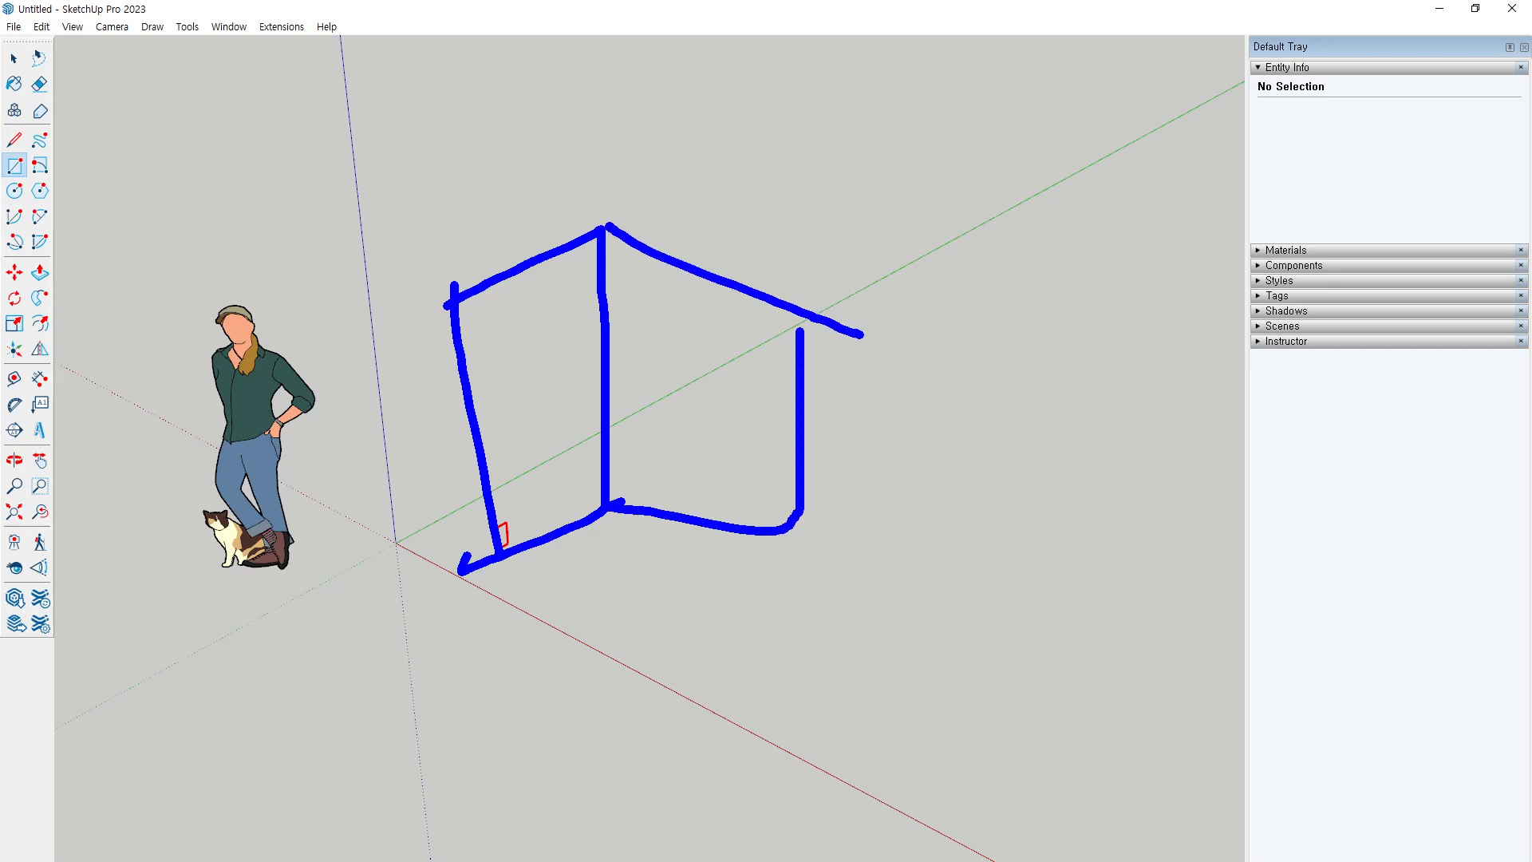
{"action": "mouse_move", "coordinate": [824, 303]}
{"action": "left_mouse_down"}
{"action": "mouse_move", "coordinate": [577, 464]}
{"action": "mouse_move", "coordinate": [699, 560]}
{"action": "mouse_move", "coordinate": [800, 313]}
{"action": "mouse_move", "coordinate": [449, 306]}
{"action": "mouse_move", "coordinate": [611, 399]}
{"action": "left_mouse_up"}
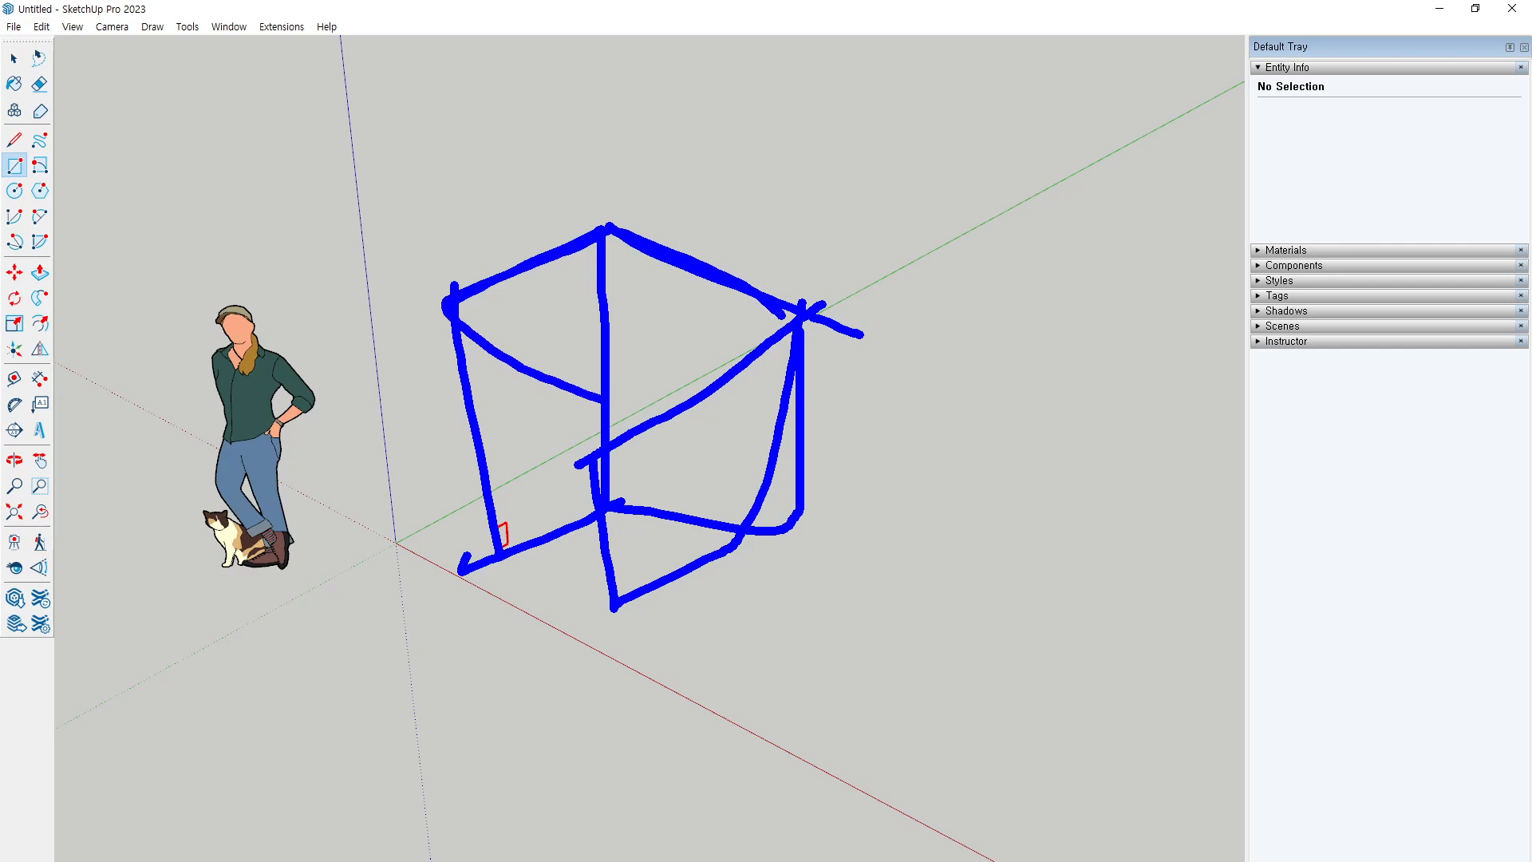
{"action": "mouse_move", "coordinate": [606, 510]}
{"action": "left_mouse_down"}
{"action": "mouse_move", "coordinate": [631, 637]}
{"action": "mouse_move", "coordinate": [503, 546]}
{"action": "left_mouse_up"}
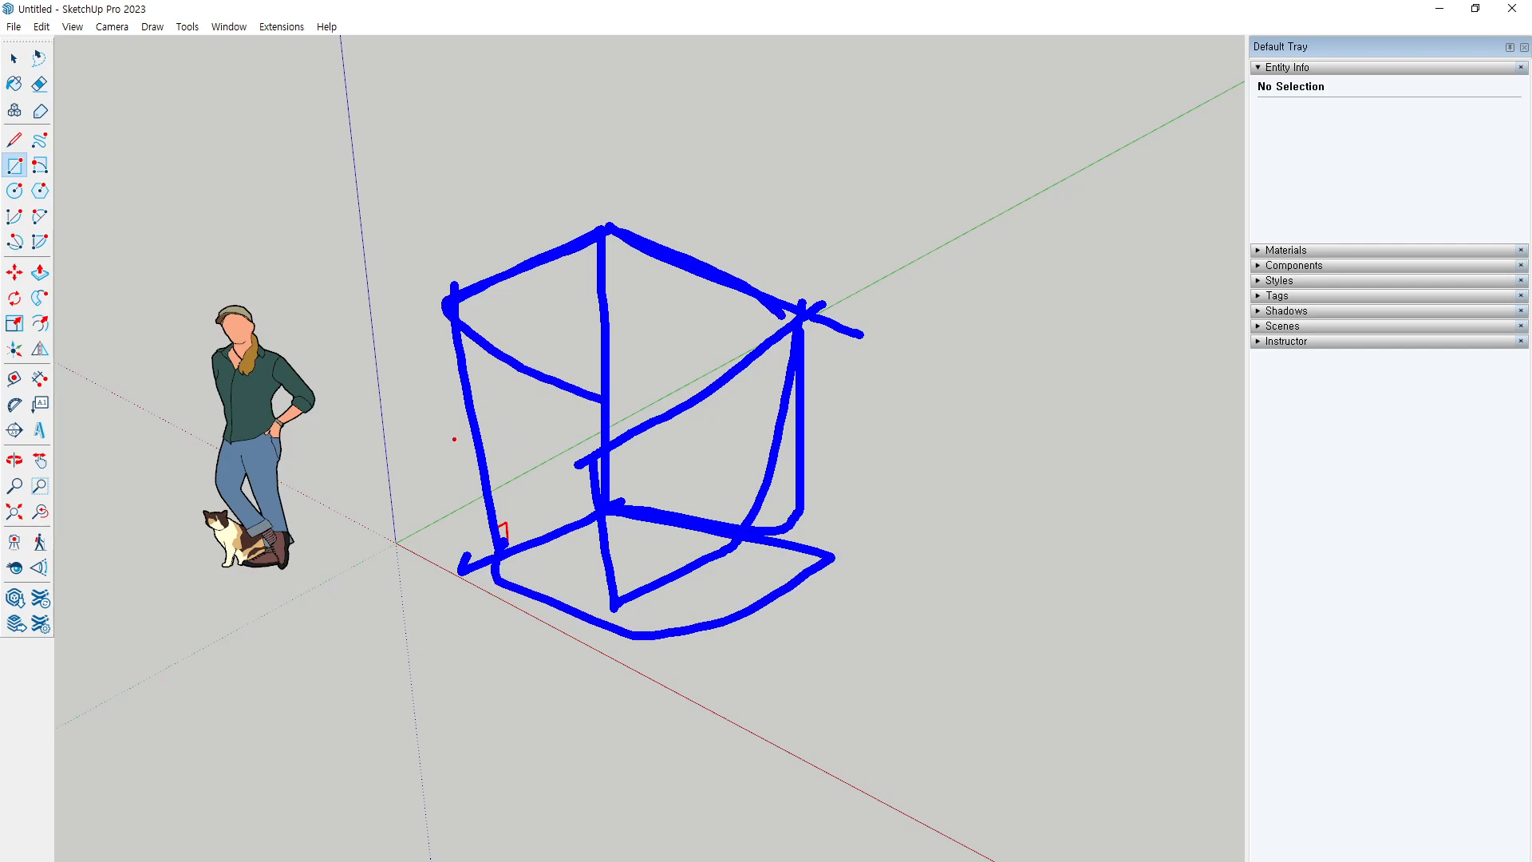
{"action": "left_click_drag", "start_coordinate": [438, 313], "coordinate": [446, 600]}
{"action": "mouse_move", "coordinate": [455, 580]}
{"action": "left_mouse_down"}
{"action": "mouse_move", "coordinate": [484, 594]}
{"action": "mouse_move", "coordinate": [595, 500]}
{"action": "mouse_move", "coordinate": [421, 325]}
{"action": "left_mouse_up"}
{"action": "left_click_drag", "start_coordinate": [562, 486], "coordinate": [568, 504]}
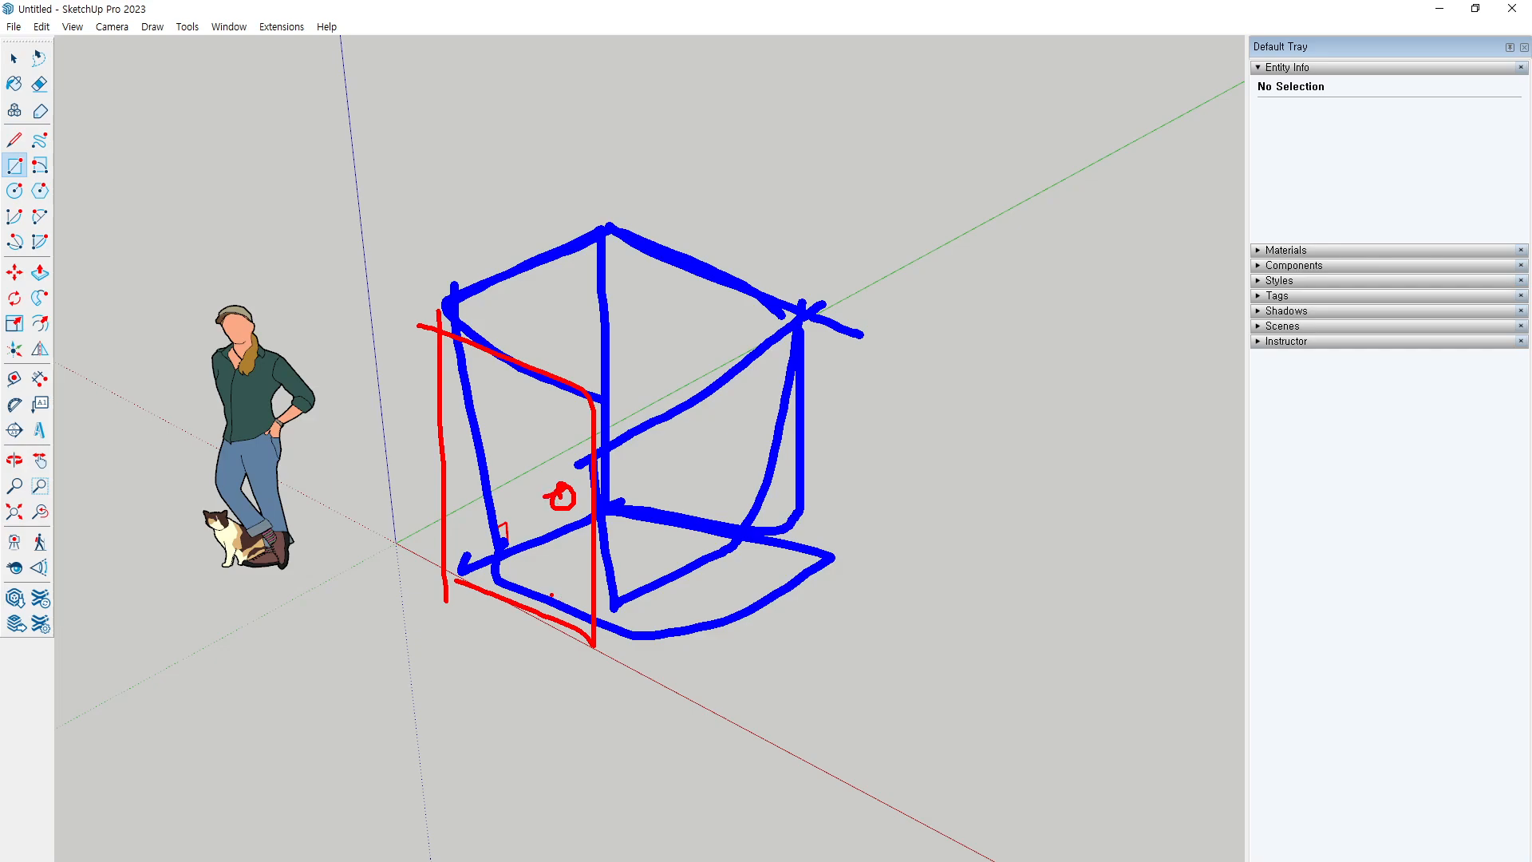
{"action": "key", "text": "Escape"}
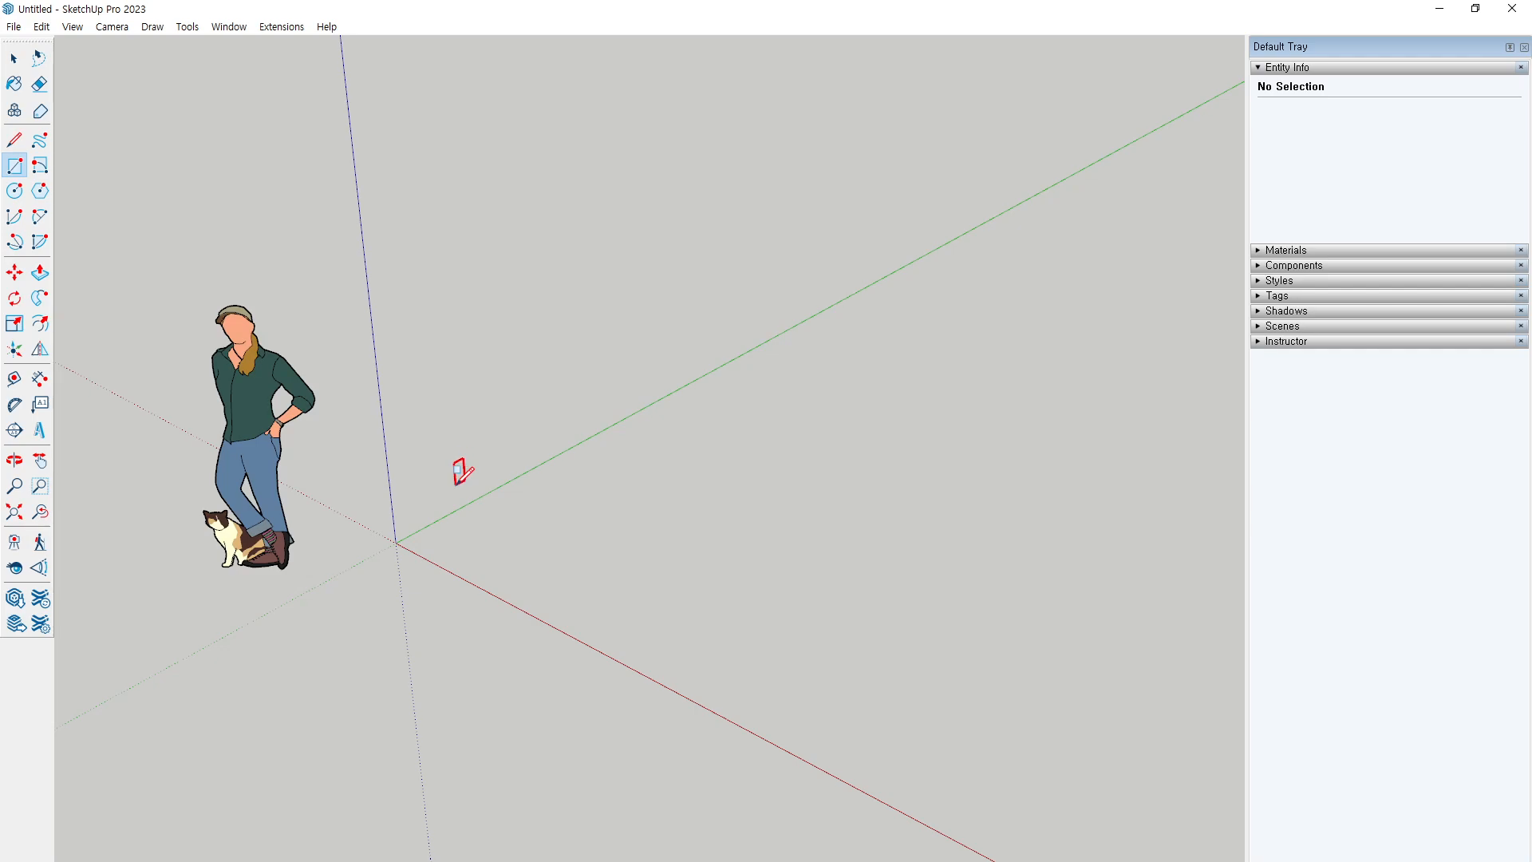
Try to draw an upright rectangle perpendicular to the red axis near the origin, and undo it
{"action": "left_click", "coordinate": [519, 568]}
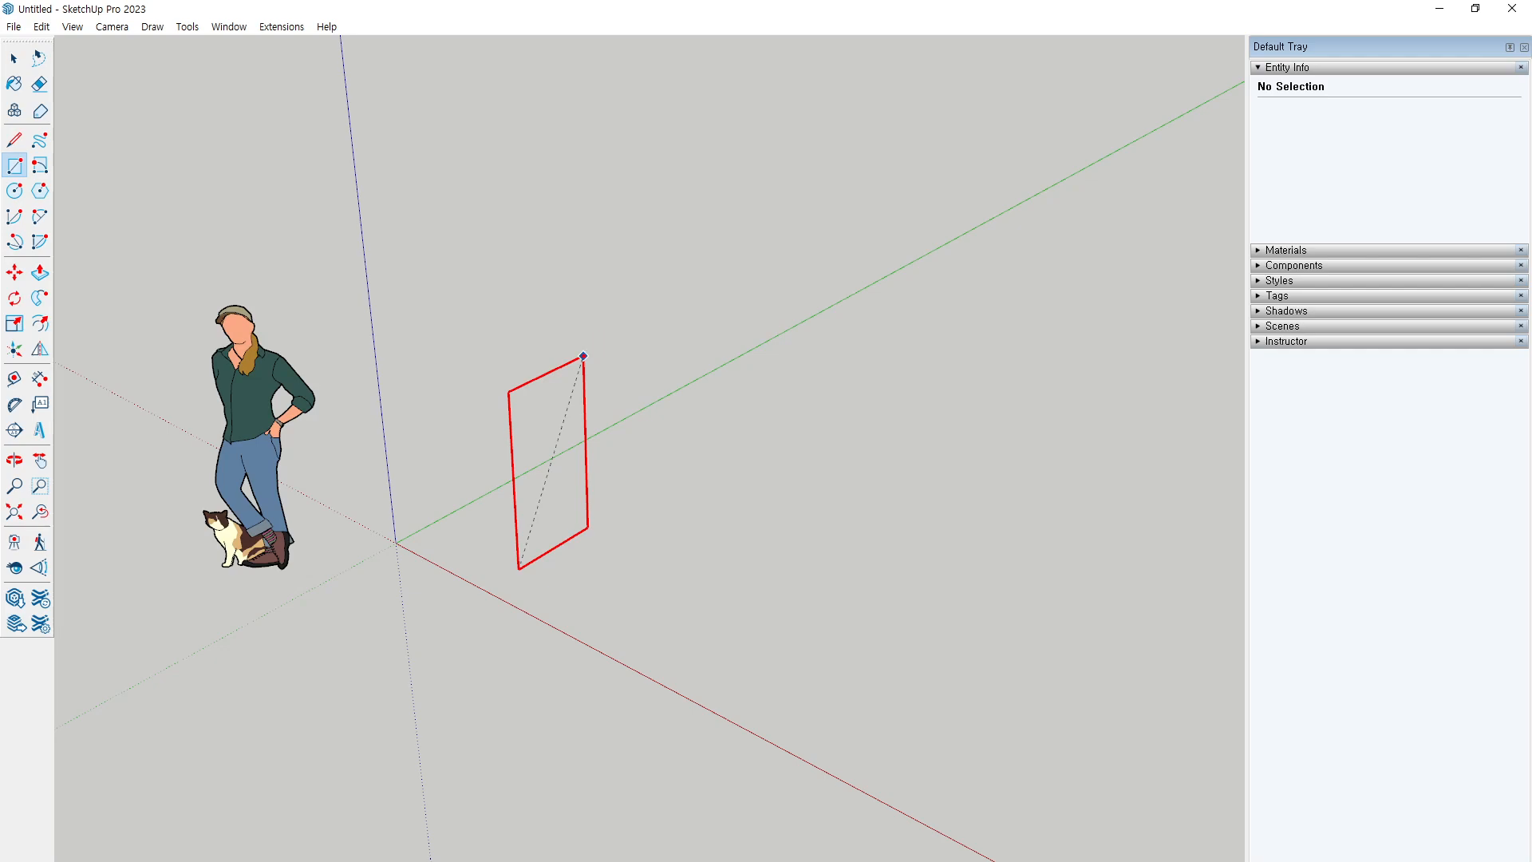
{"action": "left_click_drag", "start_coordinate": [508, 573], "coordinate": [481, 386]}
{"action": "mouse_move", "coordinate": [518, 590]}
{"action": "left_mouse_down"}
{"action": "mouse_move", "coordinate": [625, 536]}
{"action": "mouse_move", "coordinate": [622, 556]}
{"action": "left_mouse_up"}
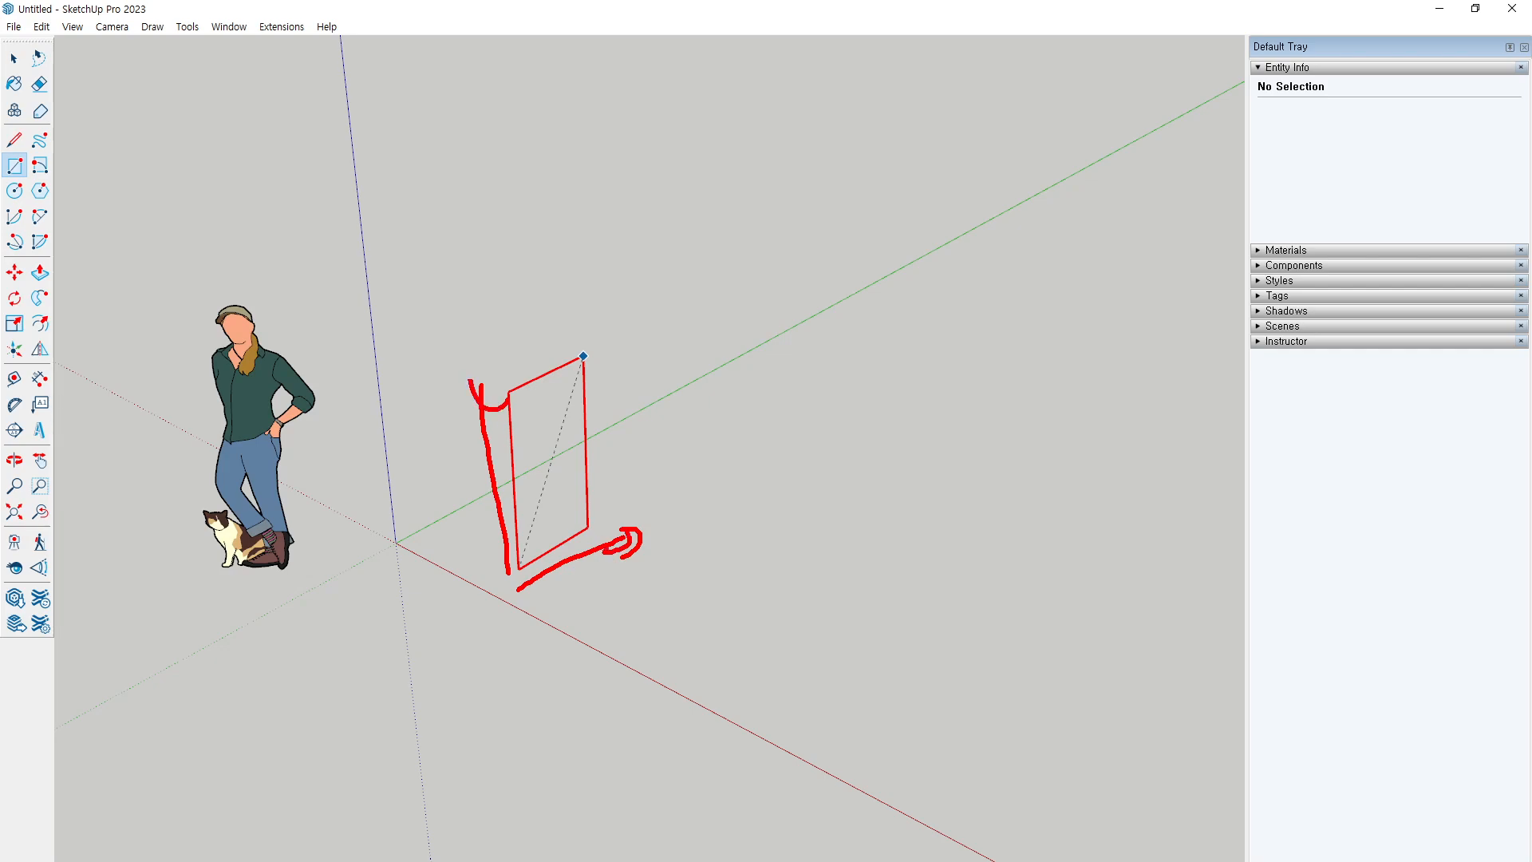
{"action": "left_click_drag", "start_coordinate": [470, 380], "coordinate": [523, 374]}
{"action": "key", "text": "Escape"}
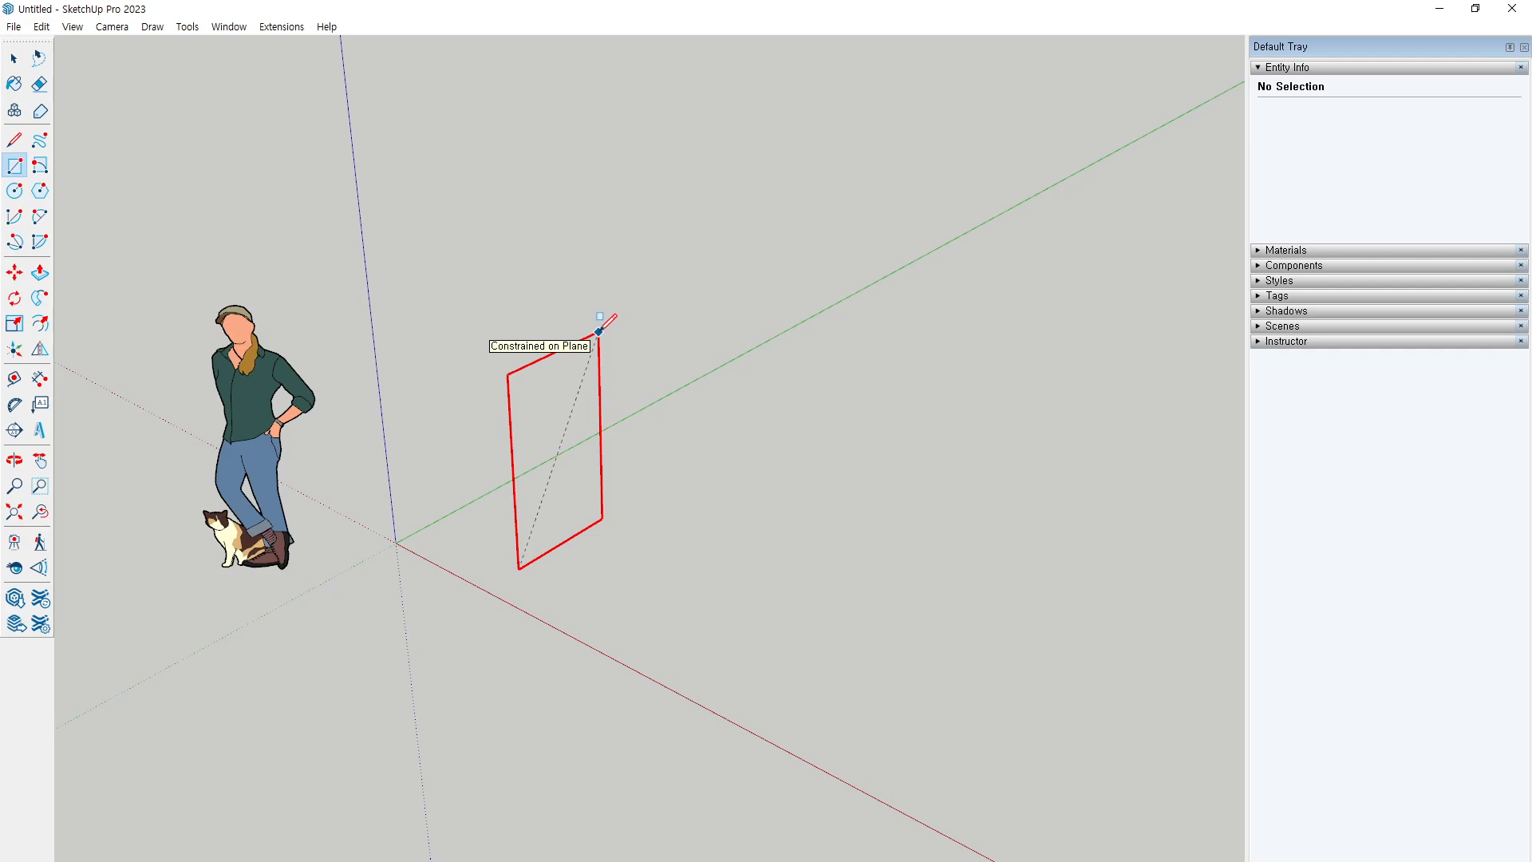
{"action": "key", "text": "Return"}
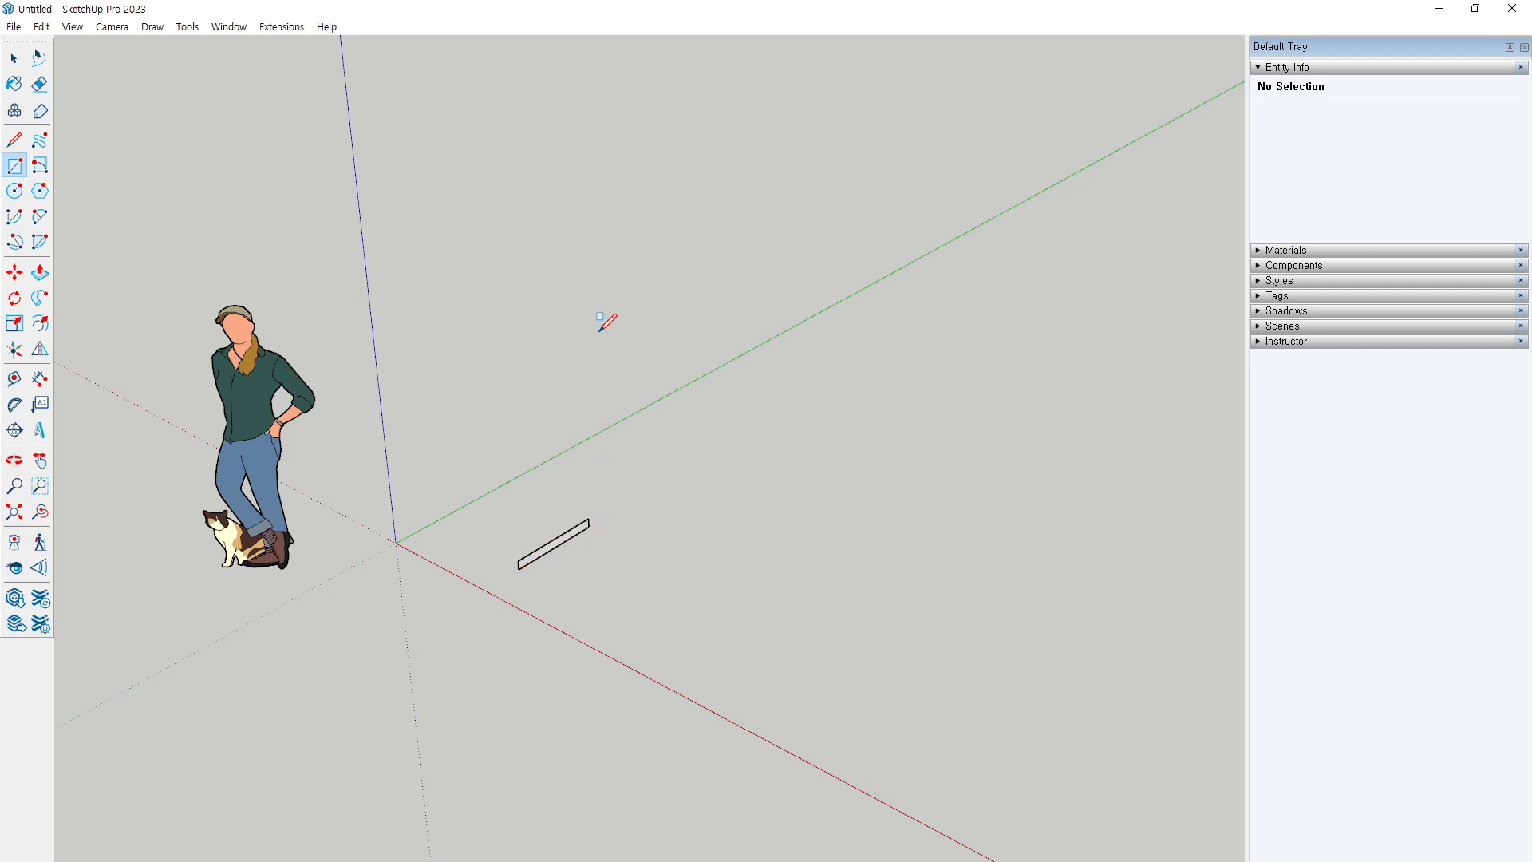
{"action": "key", "text": "ctrl+z"}
{"action": "left_click", "coordinate": [500, 576]}
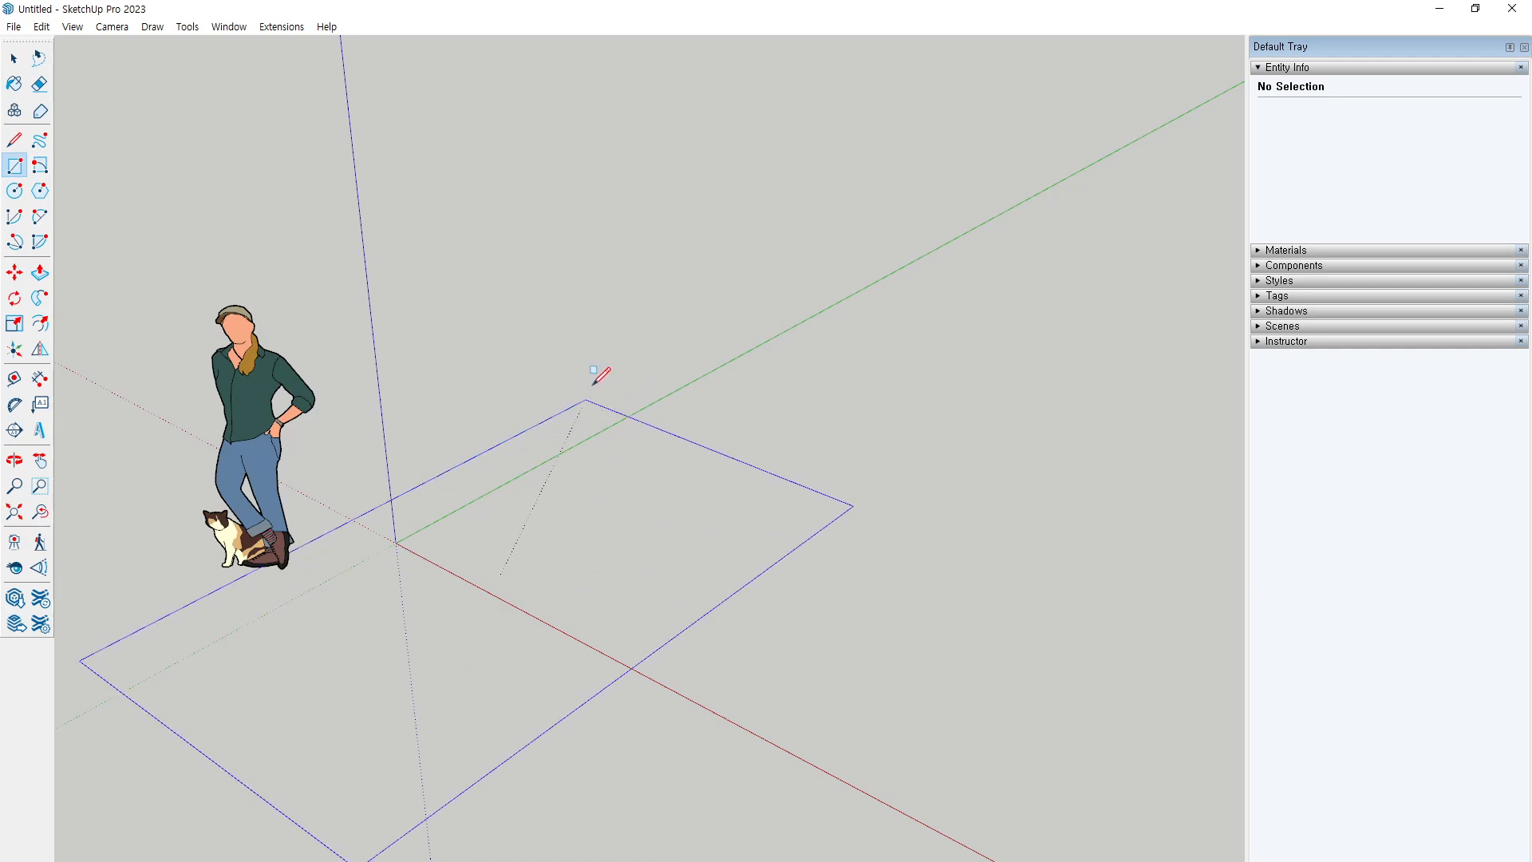
{"action": "key", "text": "Escape"}
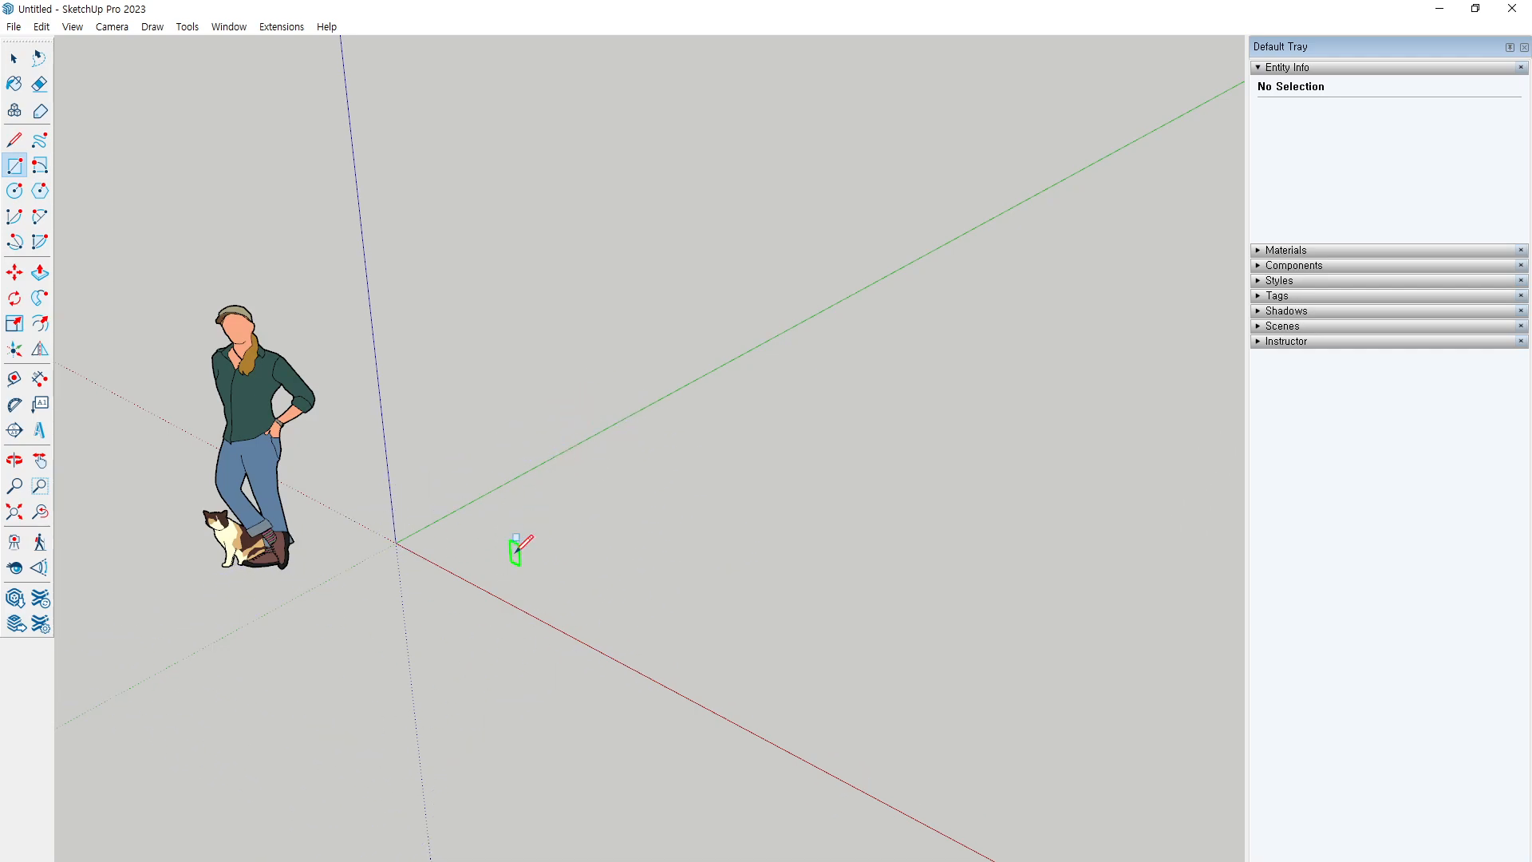
{"action": "key", "text": "Escape"}
{"action": "left_click", "coordinate": [535, 581]}
{"action": "key", "text": "Escape"}
Draw an upright rectangle of about 0.36 m² perpendicular to the red axis near the origin
{"action": "left_click", "coordinate": [521, 559]}
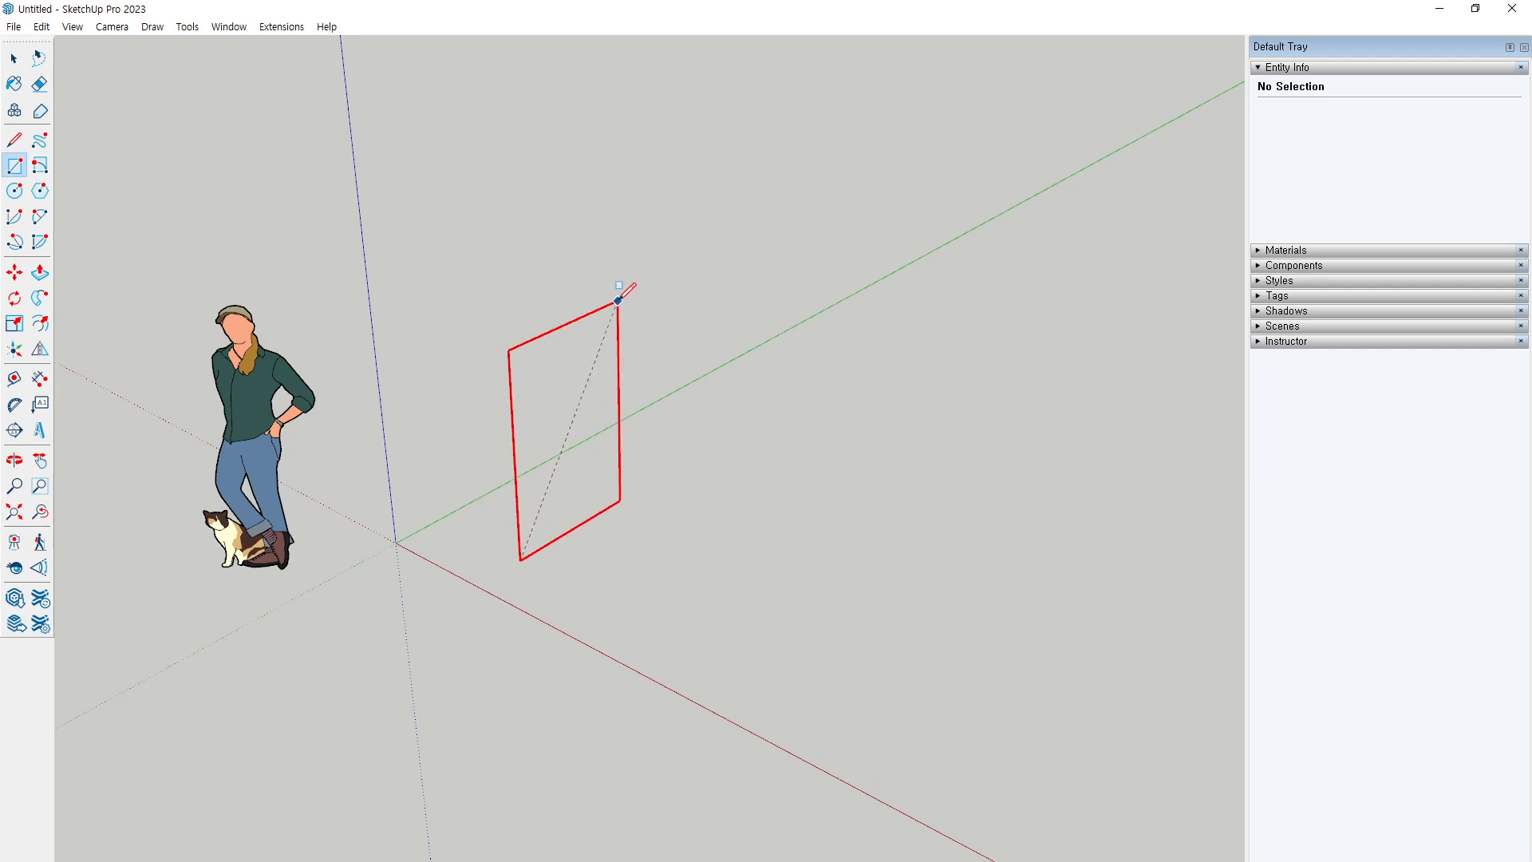
{"action": "key", "text": "Return"}
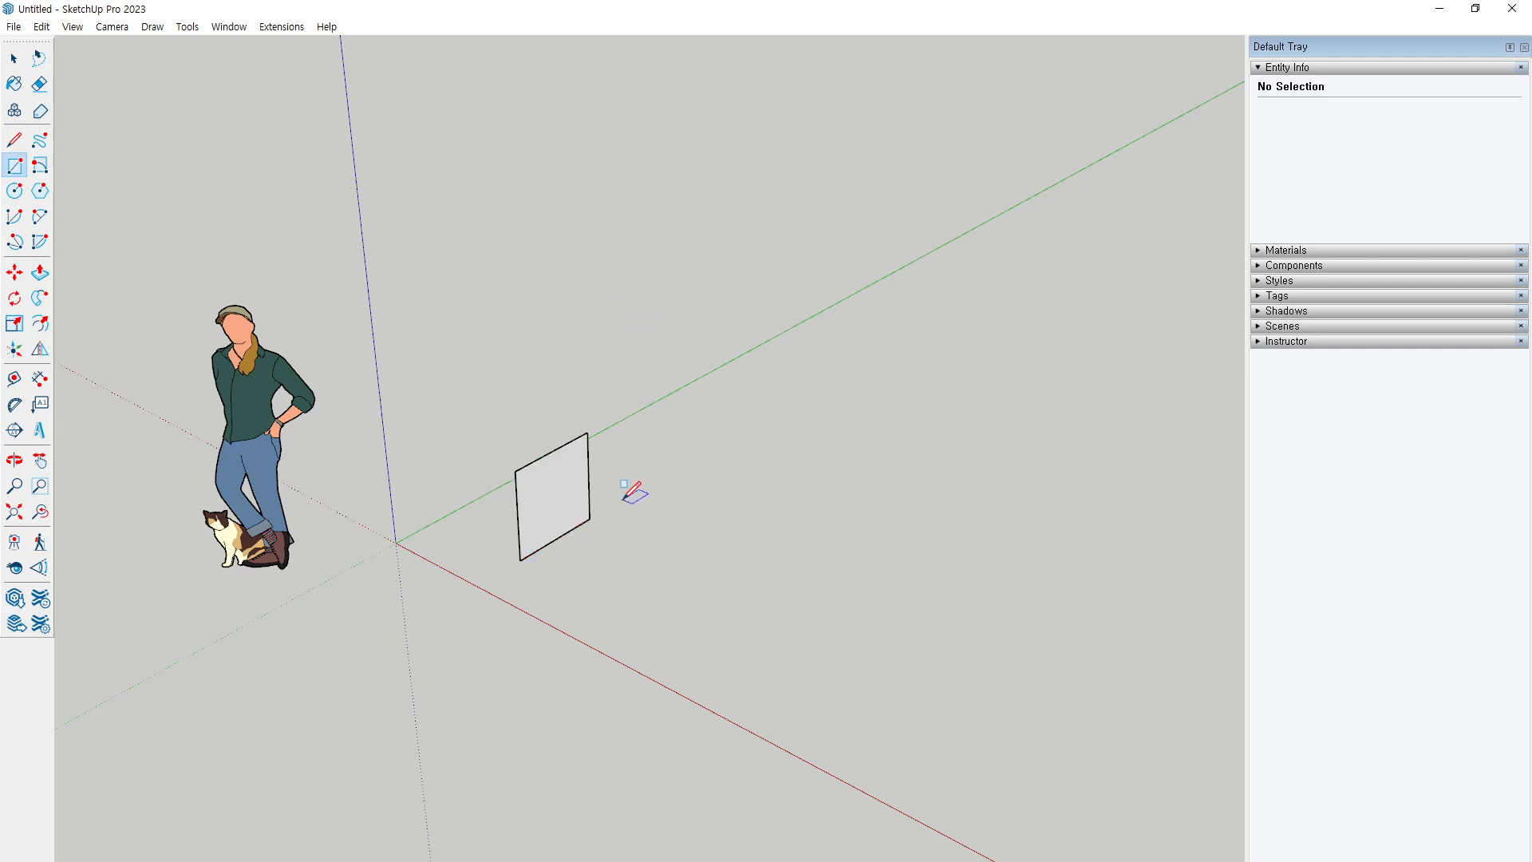
{"action": "scroll", "coordinate": [479, 462], "scroll_direction": "up", "scroll_amount": 4}
{"action": "scroll", "coordinate": [540, 517], "scroll_direction": "up", "scroll_amount": 2}
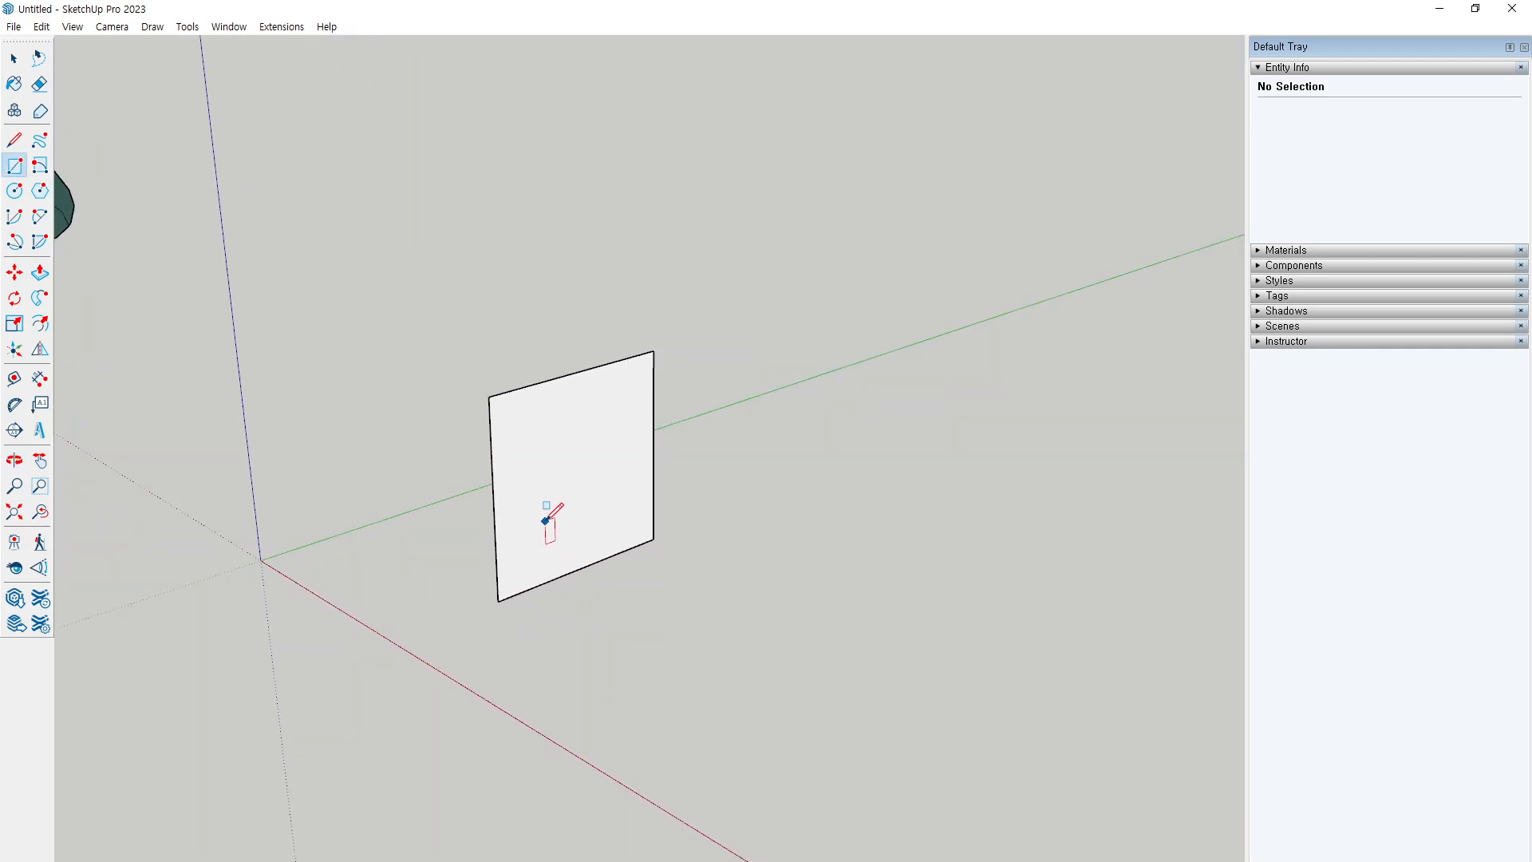
Push/Pull the upright rectangle along the red axis into a thin panel
{"action": "key", "text": "p"}
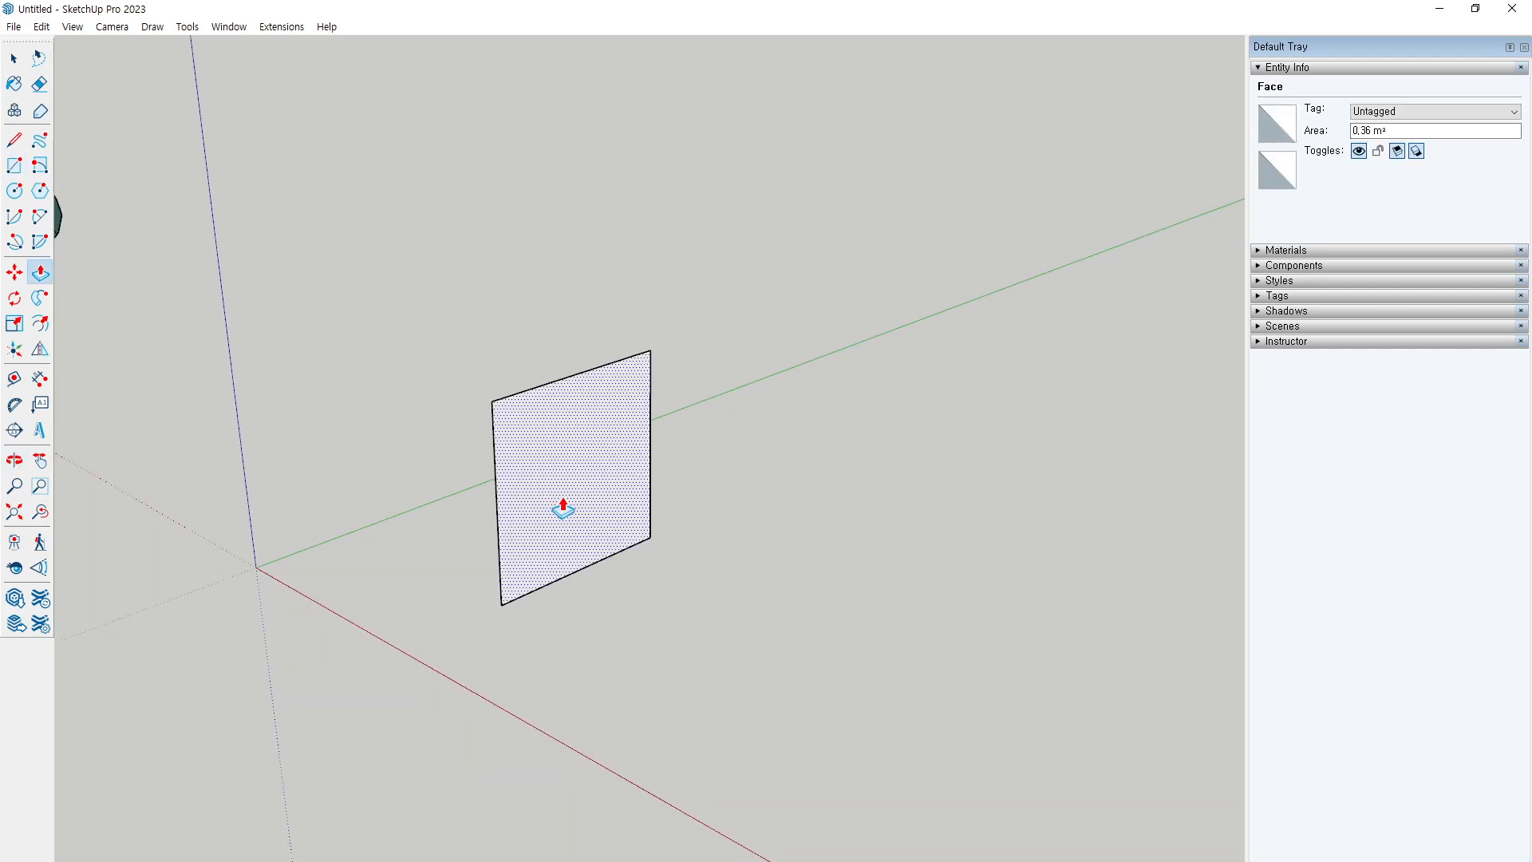
{"action": "left_click", "coordinate": [564, 509]}
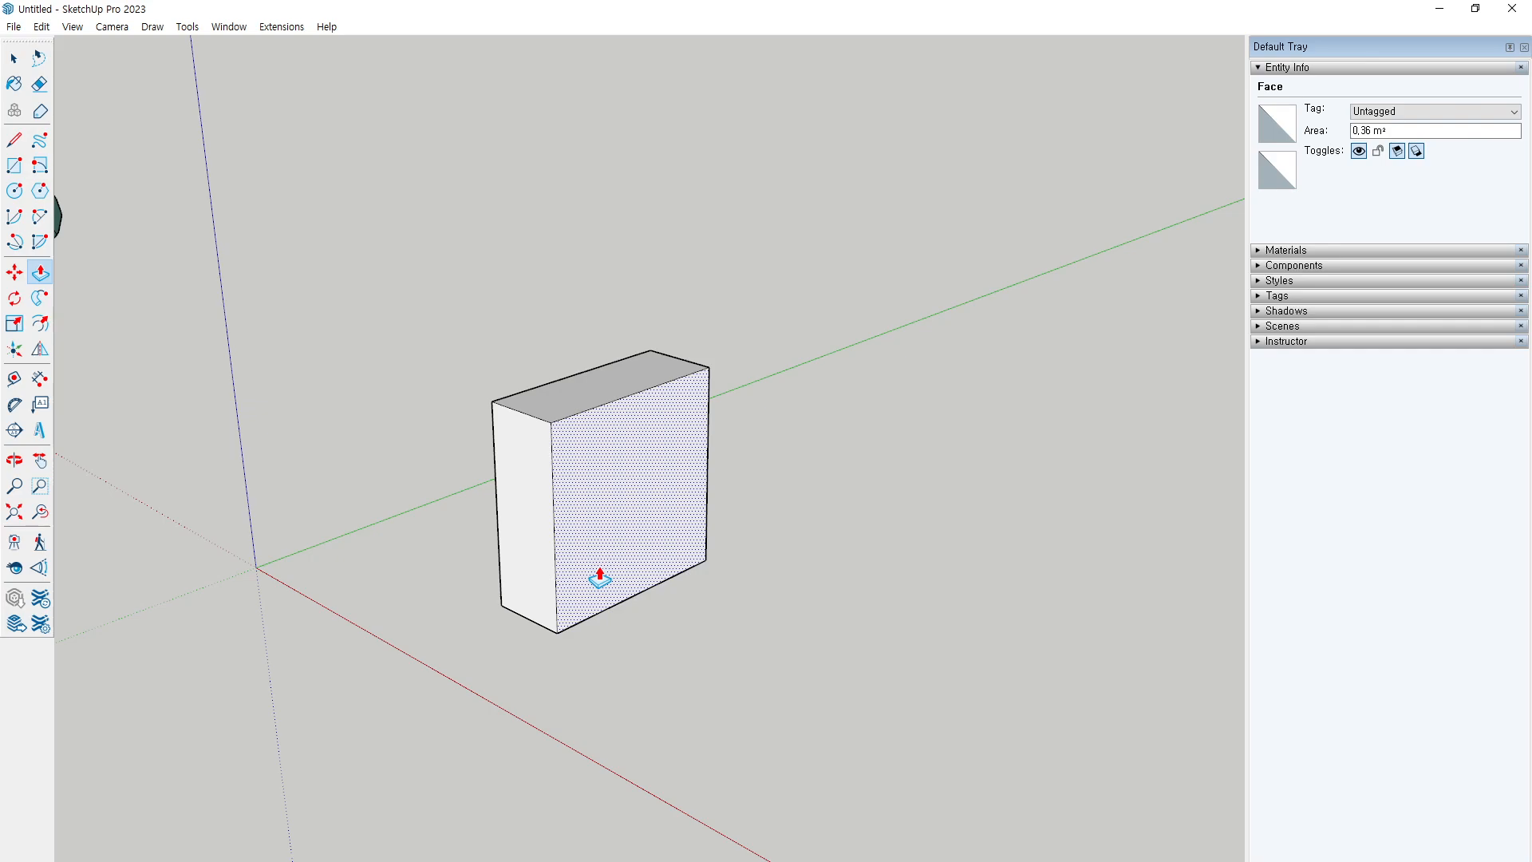
{"action": "key", "text": "Escape"}
{"action": "middle_click_drag", "start_coordinate": [678, 554], "coordinate": [677, 575]}
Select the whole ungrouped panel and place a copy of it farther from the origin, leaving a gap between them
{"action": "key", "text": "space"}
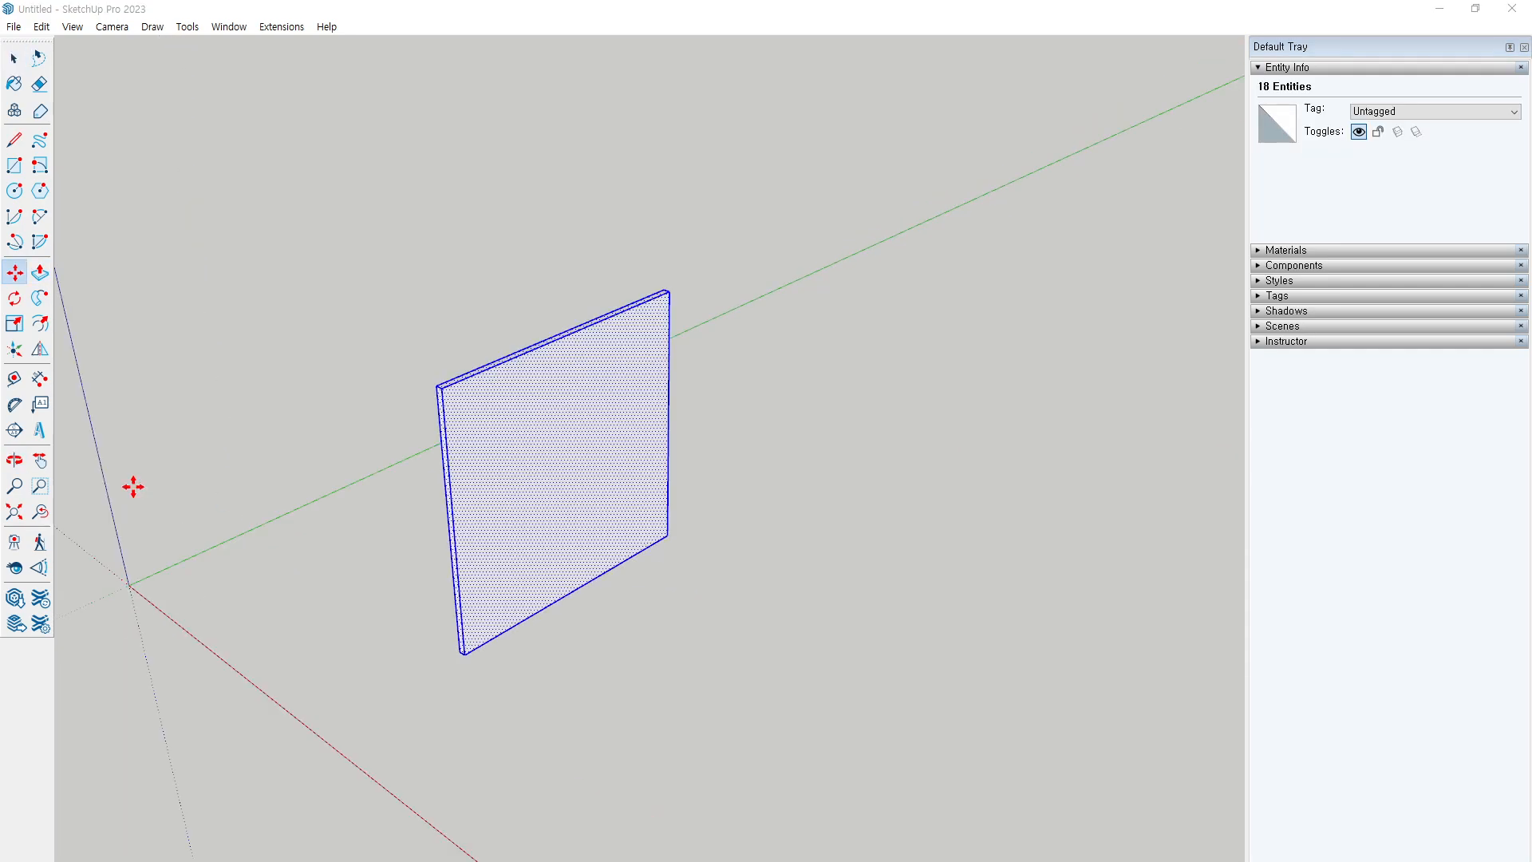
{"action": "left_click", "coordinate": [604, 610]}
{"action": "scroll", "coordinate": [582, 602], "scroll_direction": "down", "scroll_amount": 2}
{"action": "key", "text": "ctrl"}
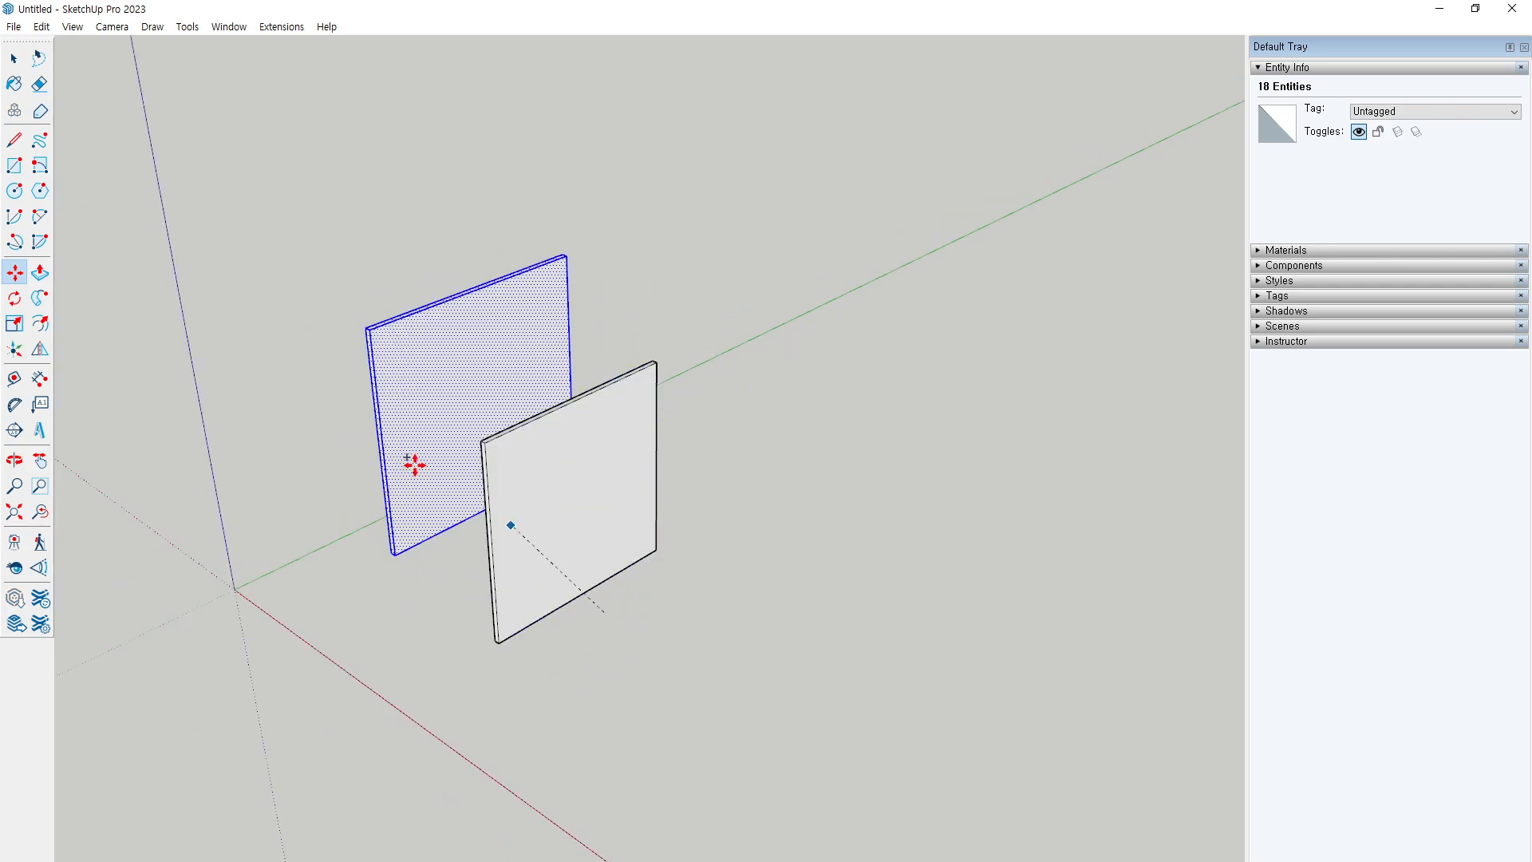
{"action": "scroll", "coordinate": [502, 508], "scroll_direction": "down", "scroll_amount": 2}
{"action": "middle_click_drag", "start_coordinate": [740, 651], "coordinate": [386, 428]}
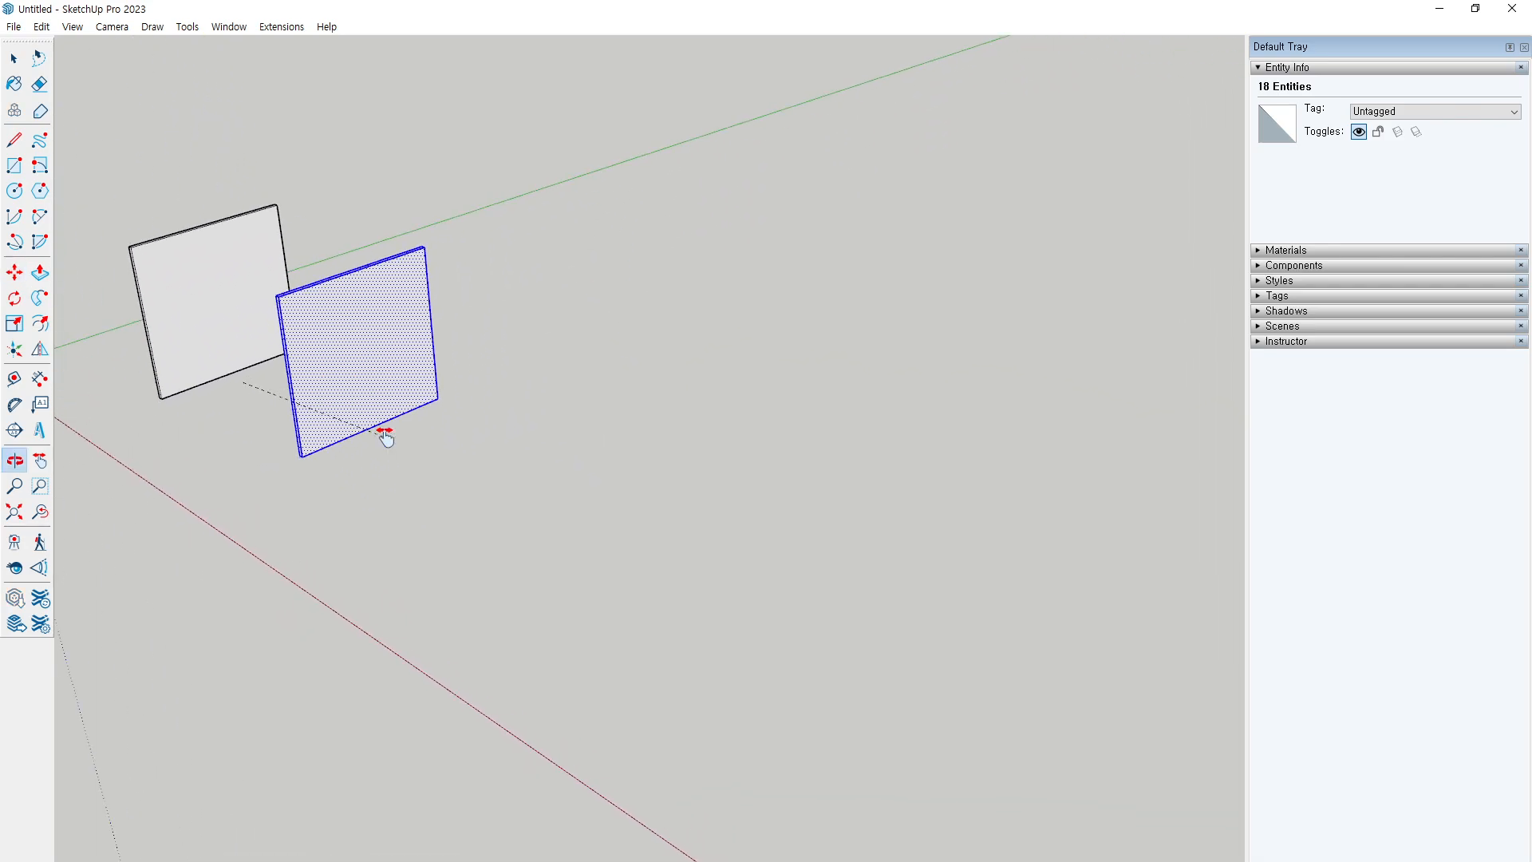
{"action": "left_click", "coordinate": [431, 496]}
{"action": "key", "text": "space"}
{"action": "scroll", "coordinate": [396, 375], "scroll_direction": "up", "scroll_amount": 1}
{"action": "left_click", "coordinate": [284, 469]}
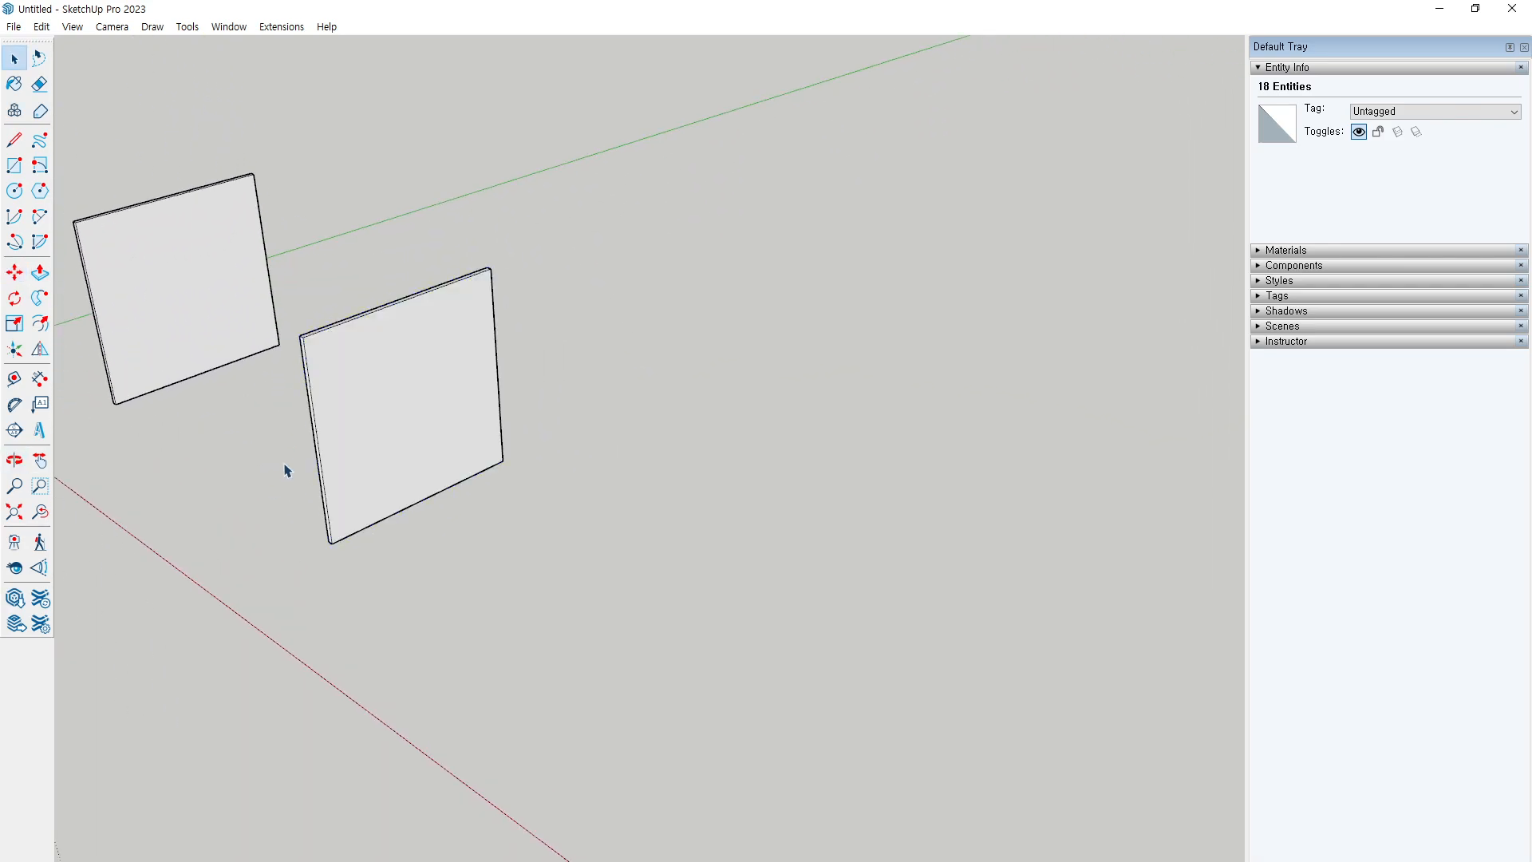
Select all connected geometry of the copied panel and make it a group
{"action": "triple_click", "coordinate": [364, 412]}
{"action": "right_click", "coordinate": [365, 412]}
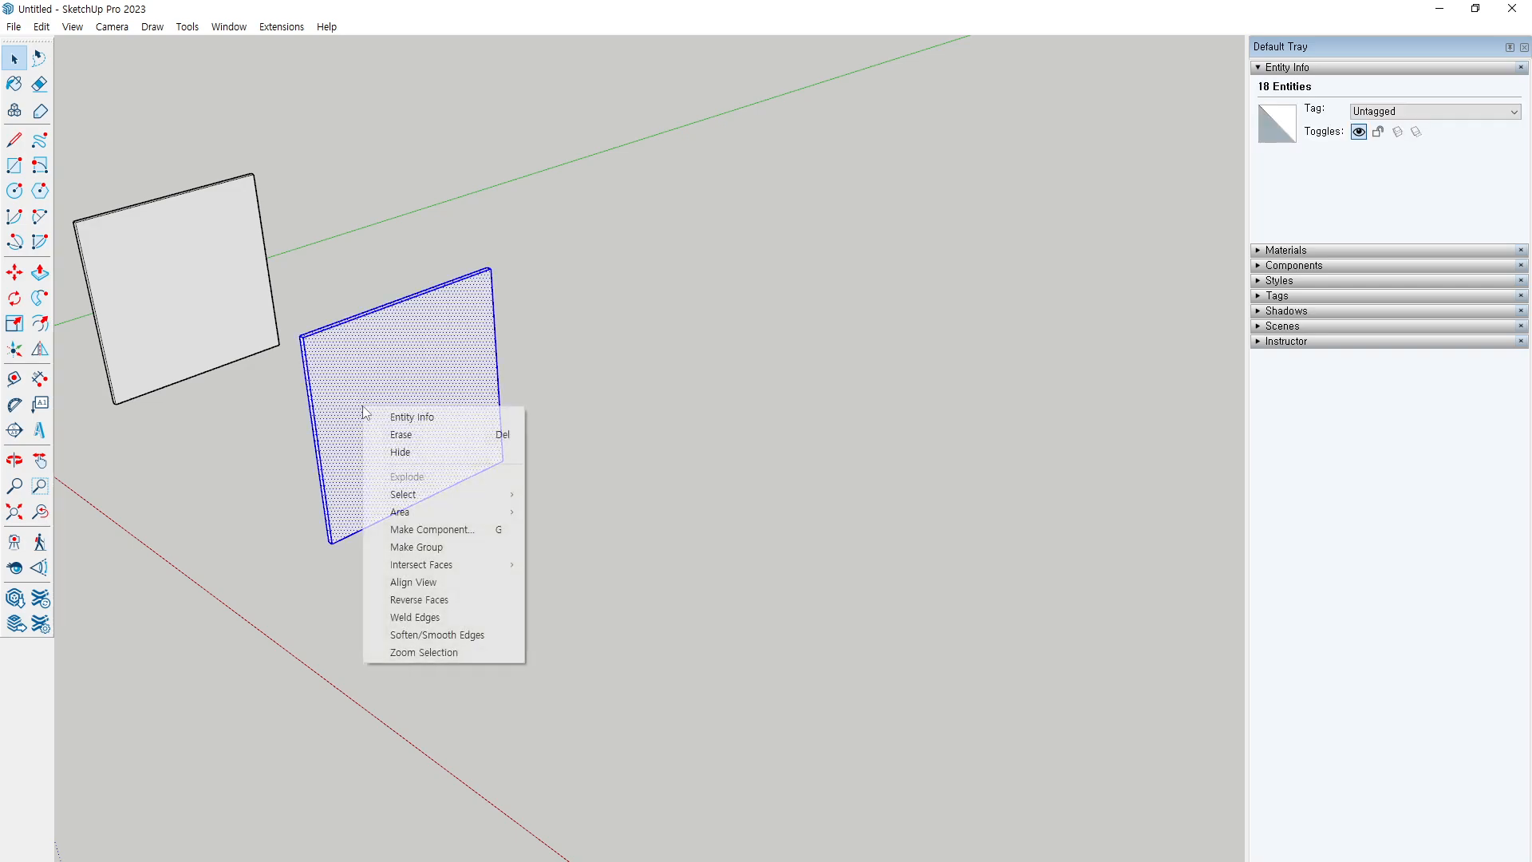
{"action": "left_click", "coordinate": [448, 549]}
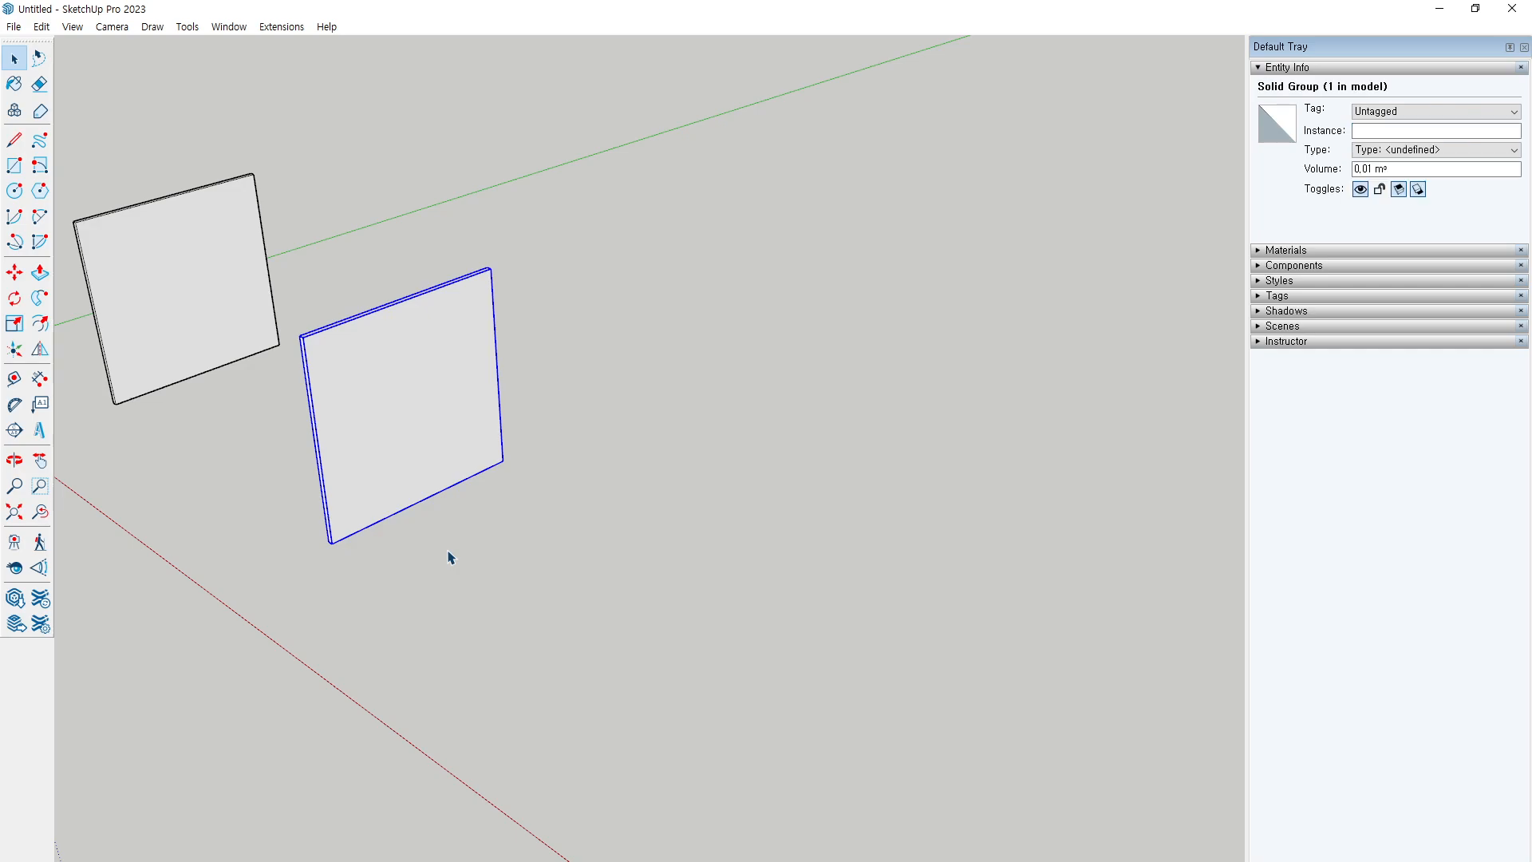
Copy the grouped panel along the red axis from its lower corner to form a parallel second side panel
{"action": "left_click", "coordinate": [448, 556]}
{"action": "left_click", "coordinate": [409, 399]}
{"action": "middle_click_drag", "start_coordinate": [285, 462], "coordinate": [421, 478]}
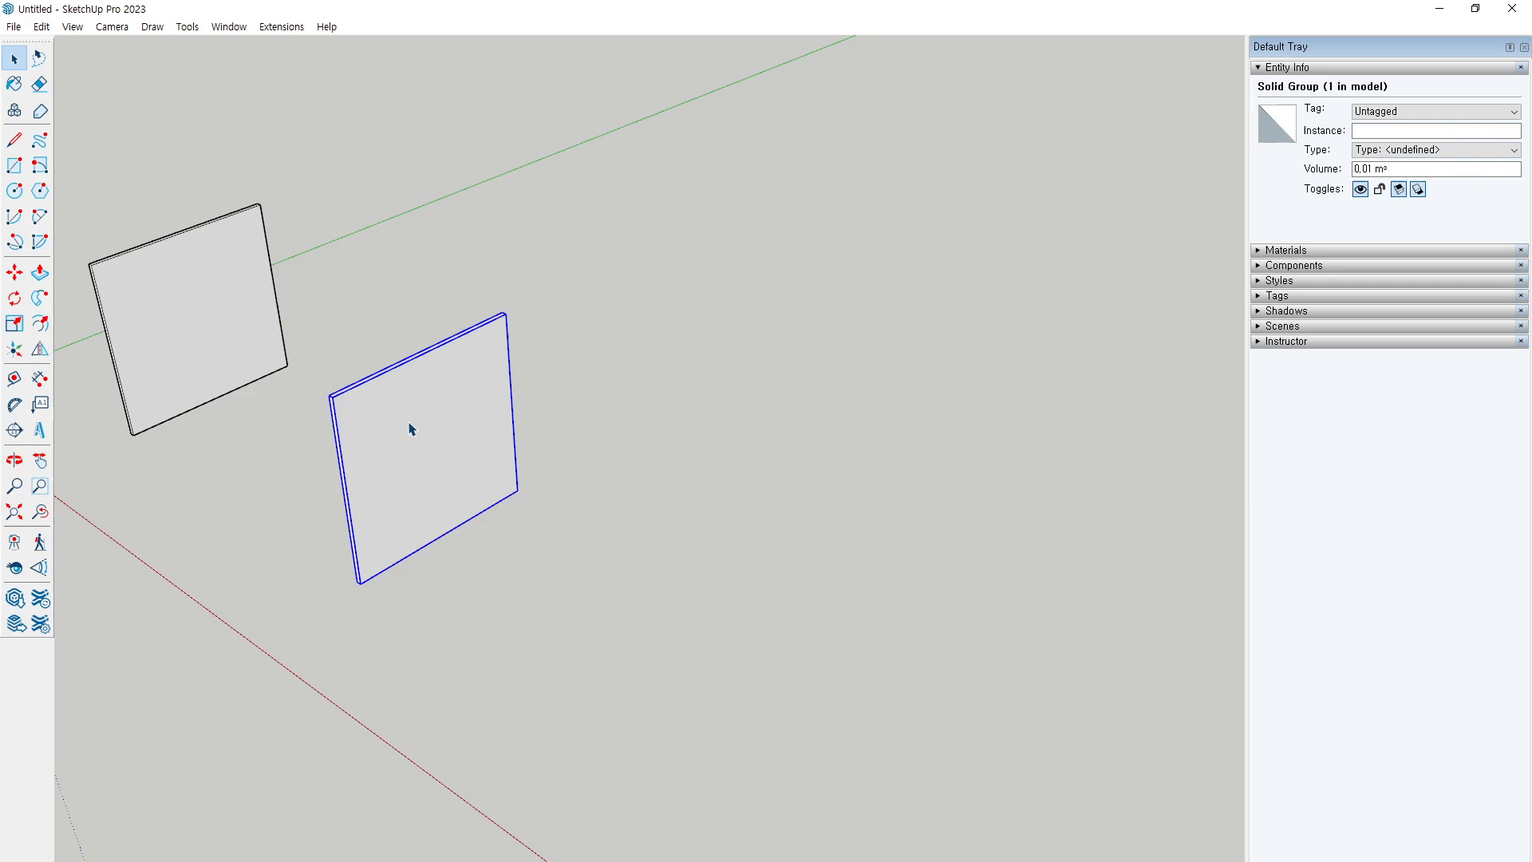
{"action": "mouse_move", "coordinate": [480, 454]}
{"action": "middle_mouse_down"}
{"action": "mouse_move", "coordinate": [462, 448]}
{"action": "mouse_move", "coordinate": [483, 456]}
{"action": "middle_mouse_up"}
{"action": "key", "text": "m"}
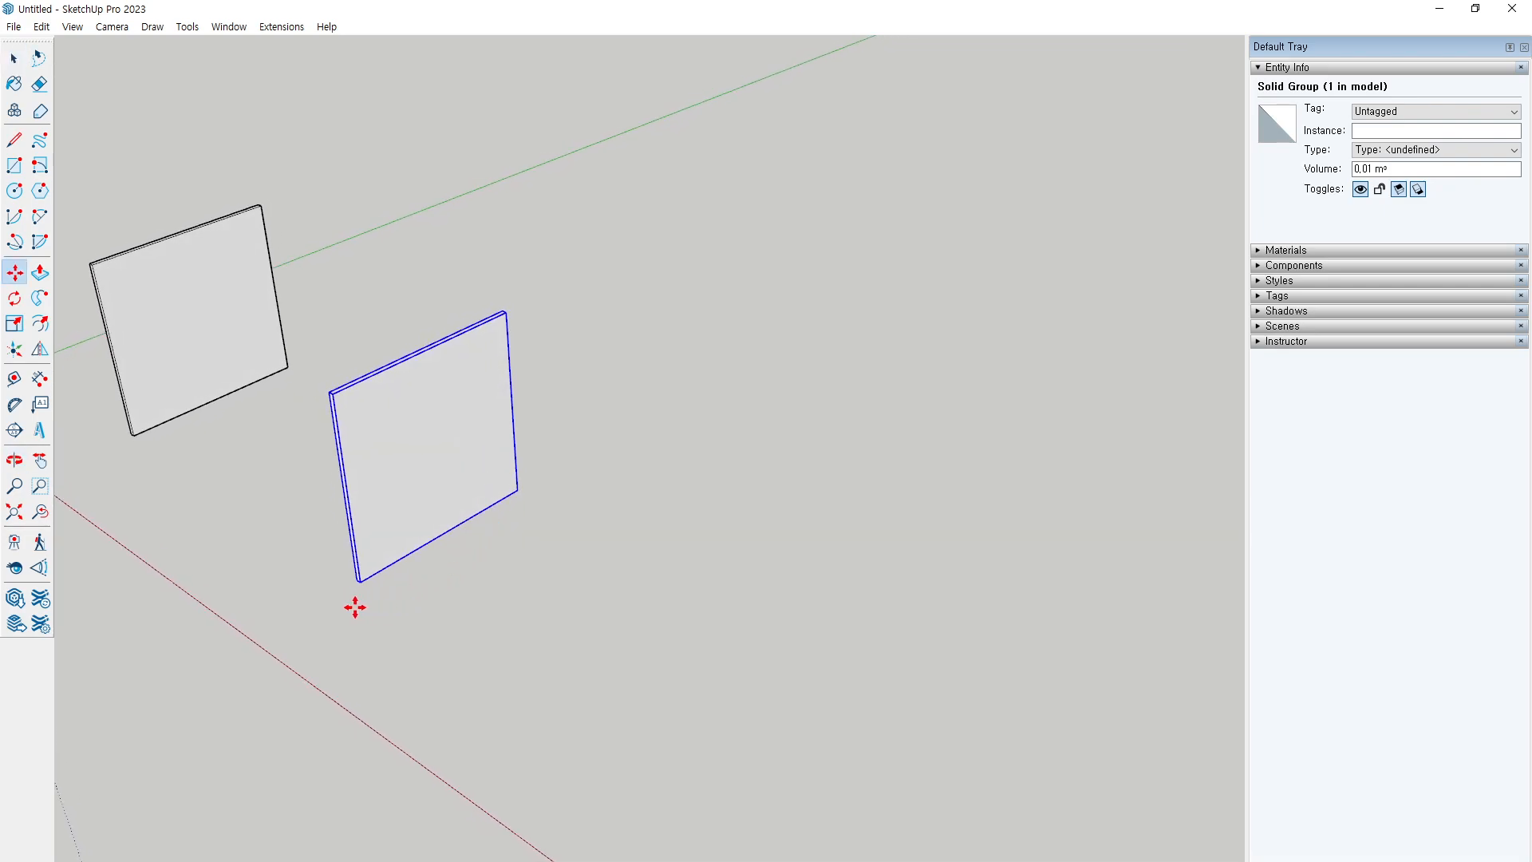
{"action": "middle_click_drag", "start_coordinate": [354, 605], "coordinate": [435, 635]}
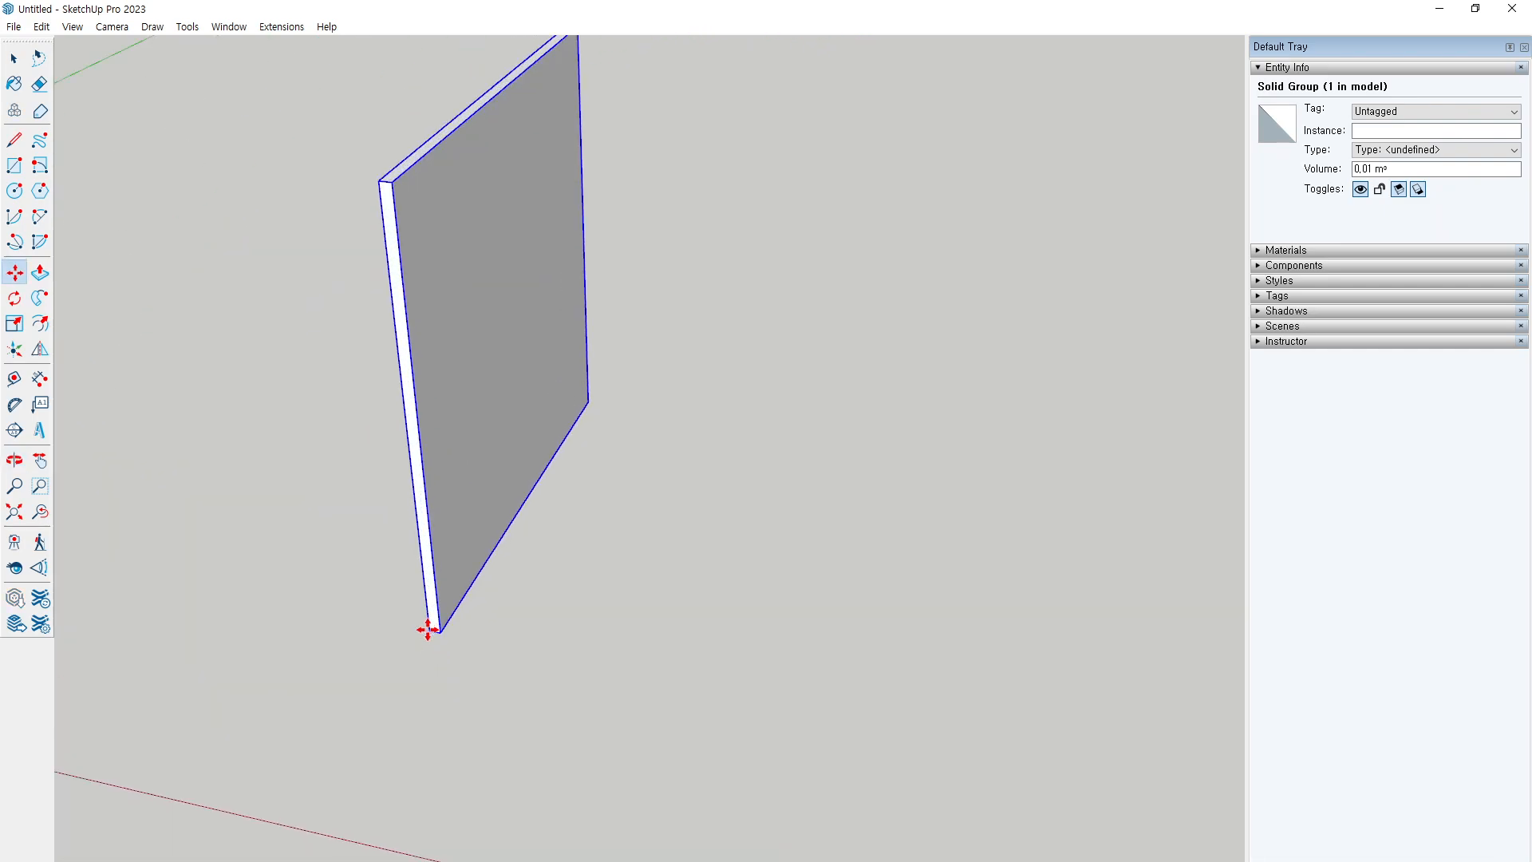
{"action": "left_click", "coordinate": [428, 629]}
{"action": "key", "text": "ctrl"}
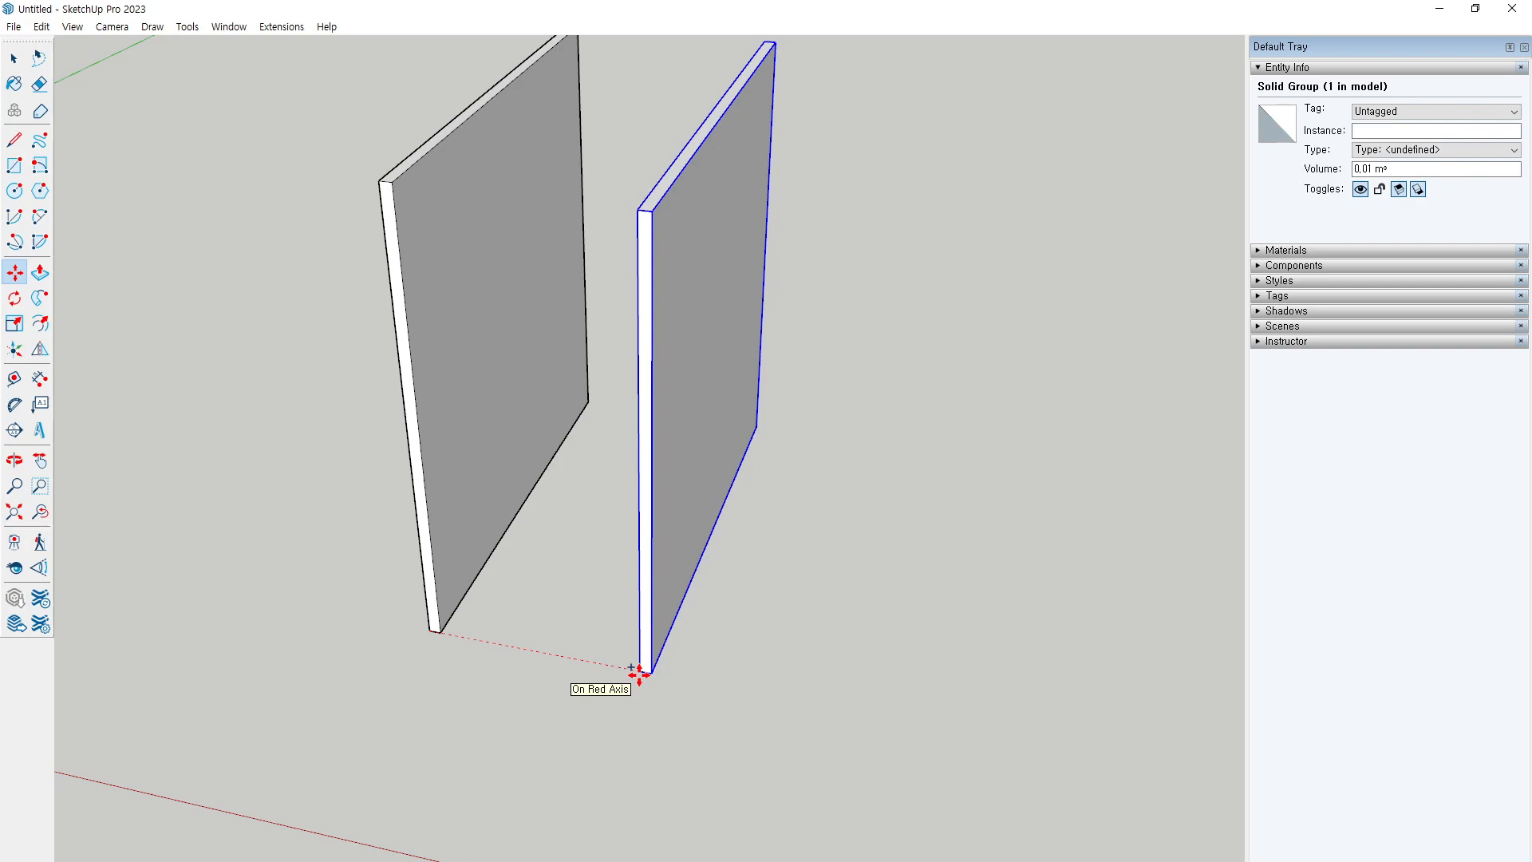
{"action": "key", "text": "Return"}
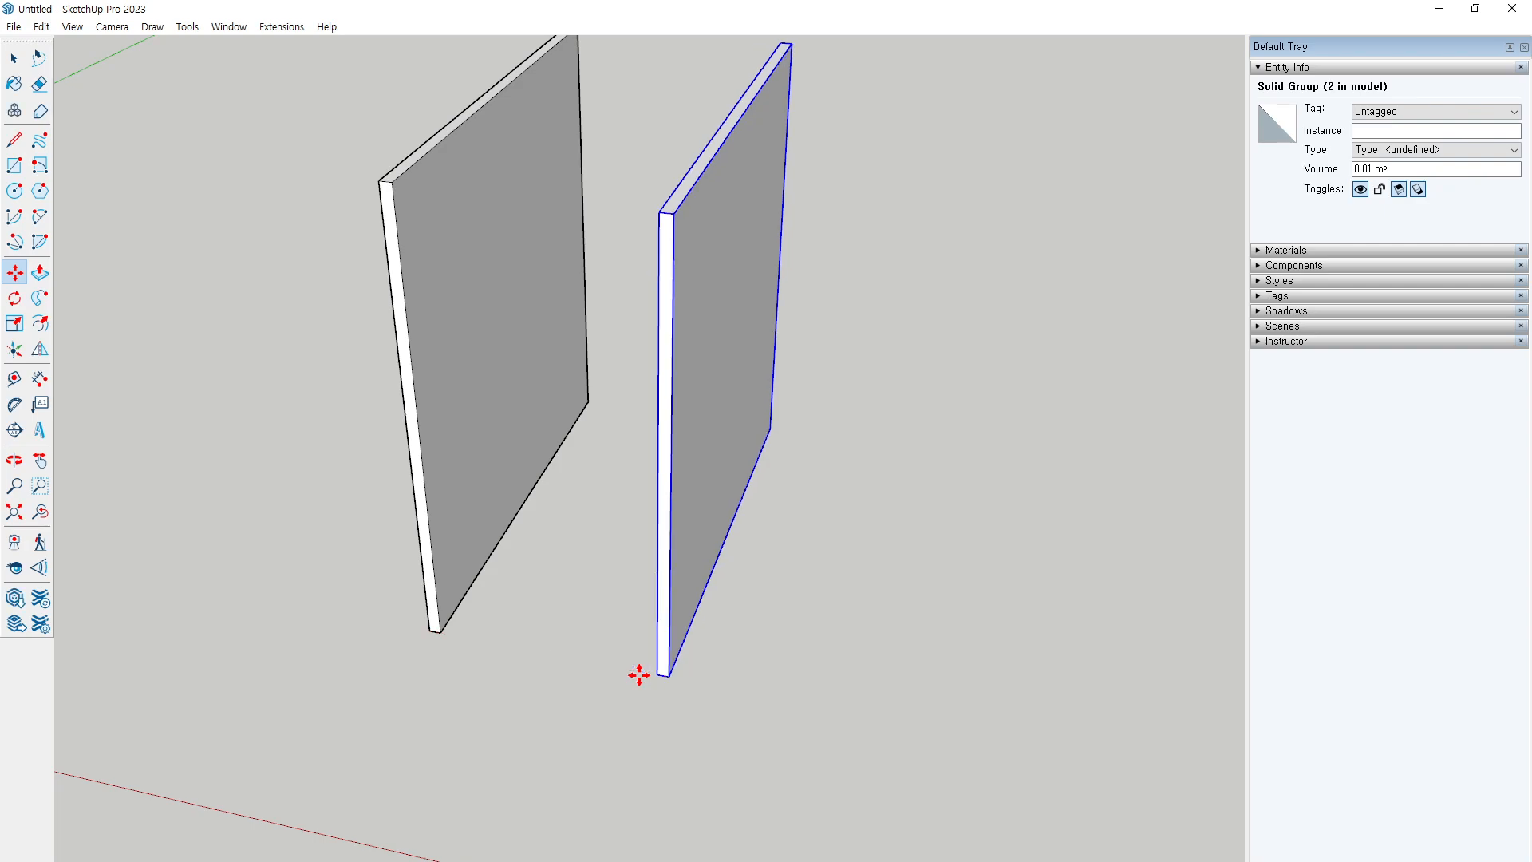
{"action": "middle_click_drag", "start_coordinate": [639, 675], "coordinate": [678, 570]}
{"action": "key", "text": "space"}
{"action": "left_click", "coordinate": [545, 705]}
Try to draw a horizontal rectangle spanning the tops of the two grouped side panels, and undo it
{"action": "middle_click_drag", "start_coordinate": [356, 631], "coordinate": [1030, 471]}
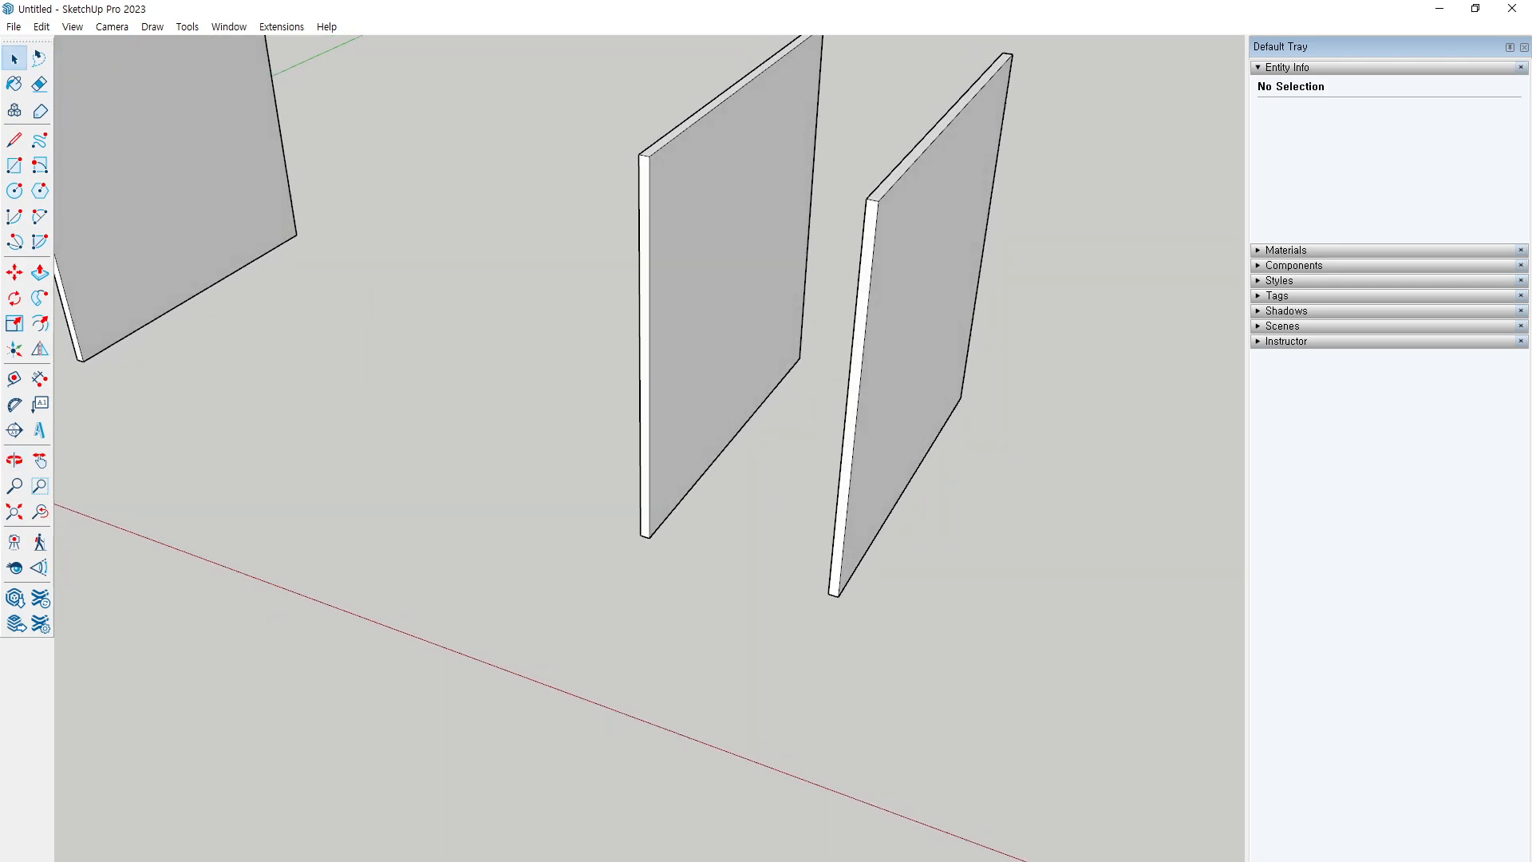
{"action": "middle_click_drag", "start_coordinate": [561, 418], "coordinate": [506, 434]}
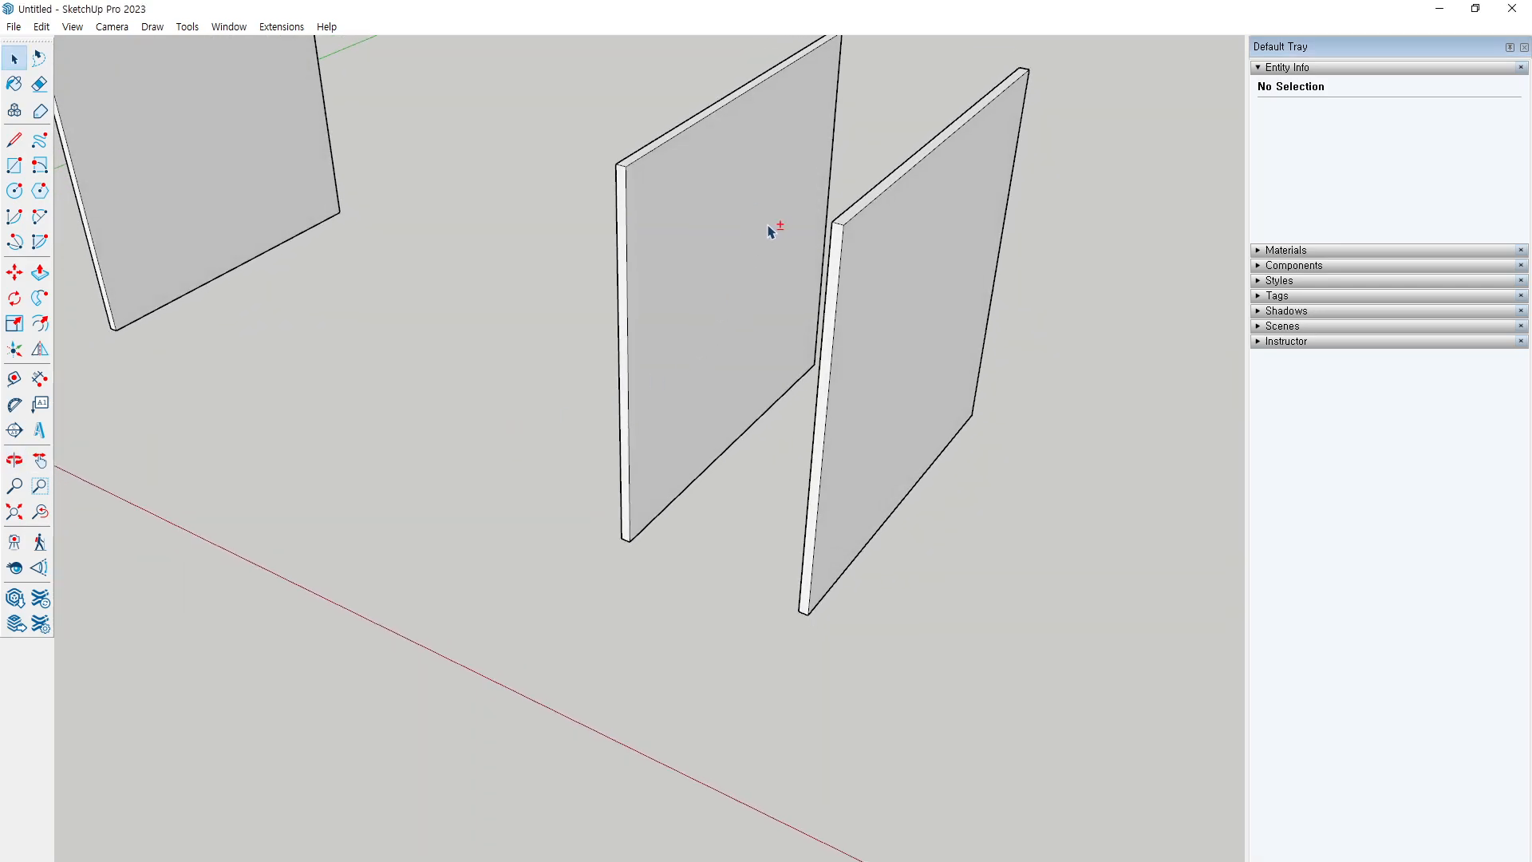
{"action": "middle_click_drag", "start_coordinate": [771, 231], "coordinate": [711, 293]}
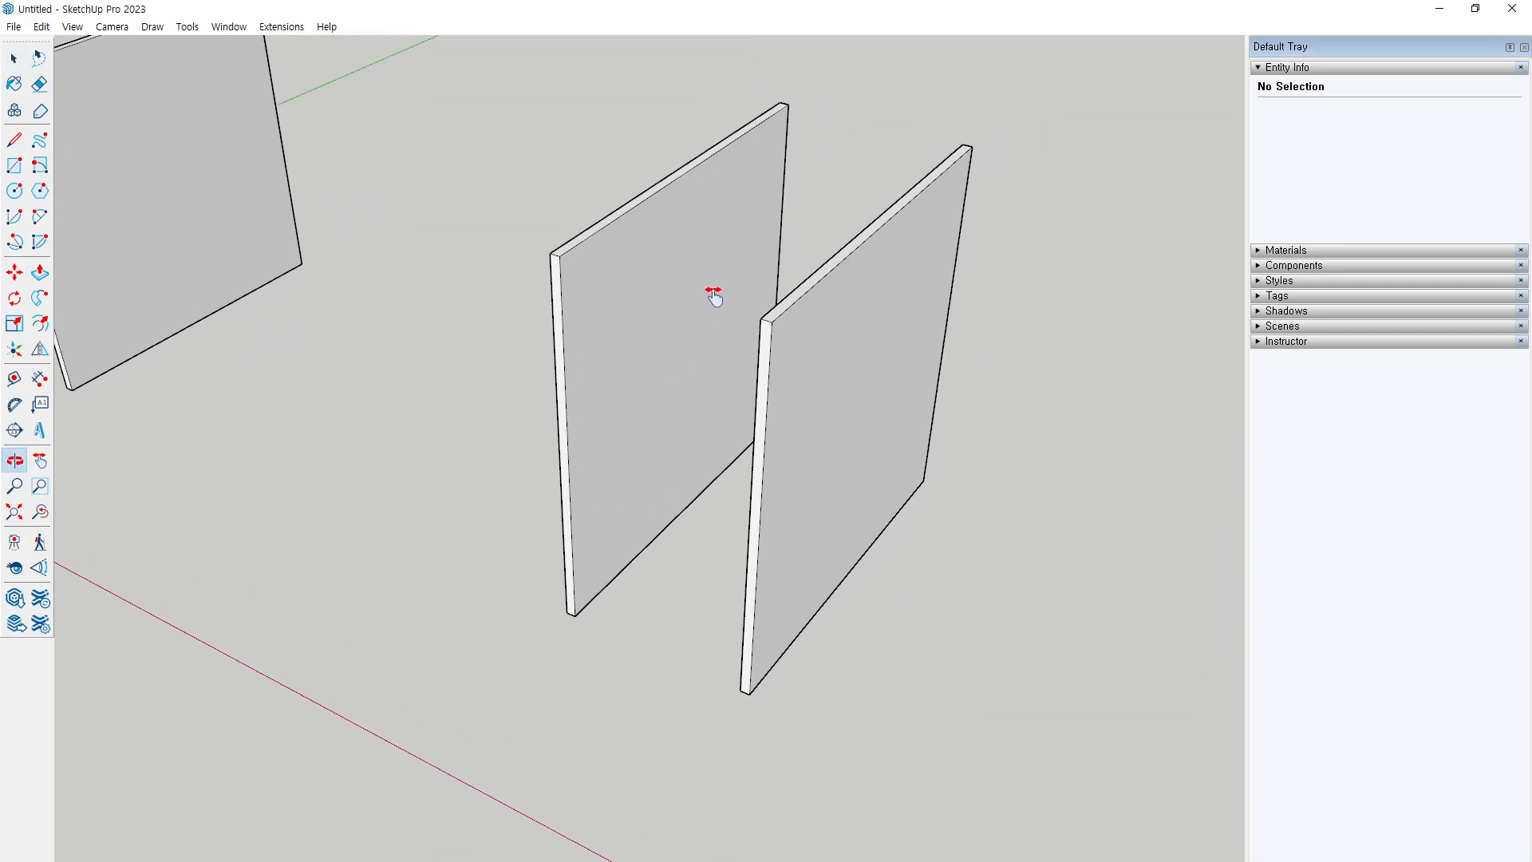
{"action": "middle_click", "coordinate": [501, 422]}
{"action": "key", "text": "r"}
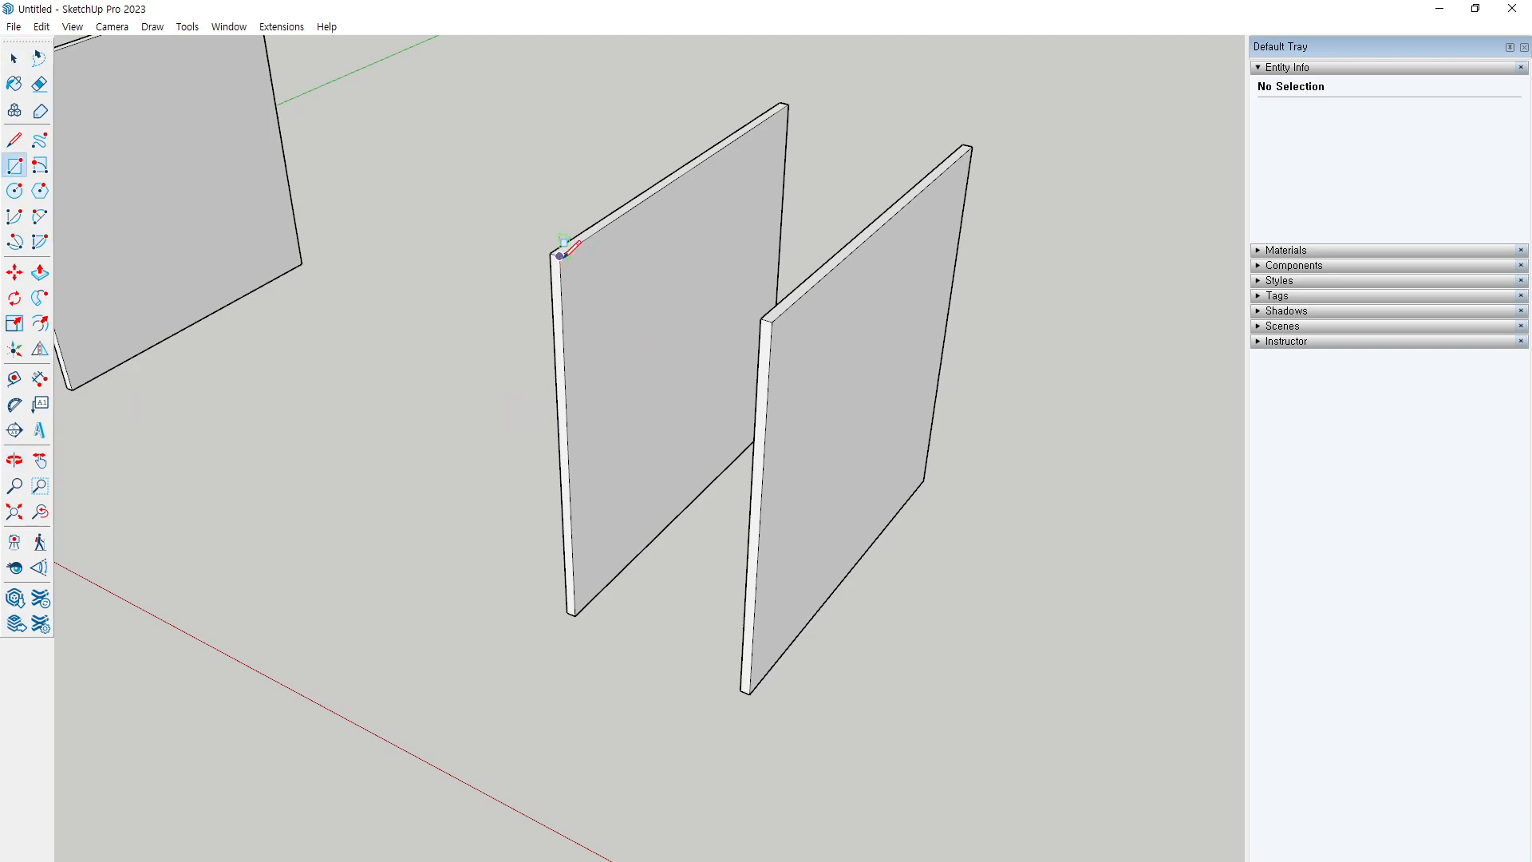
{"action": "left_click", "coordinate": [560, 255]}
{"action": "left_click", "coordinate": [962, 144]}
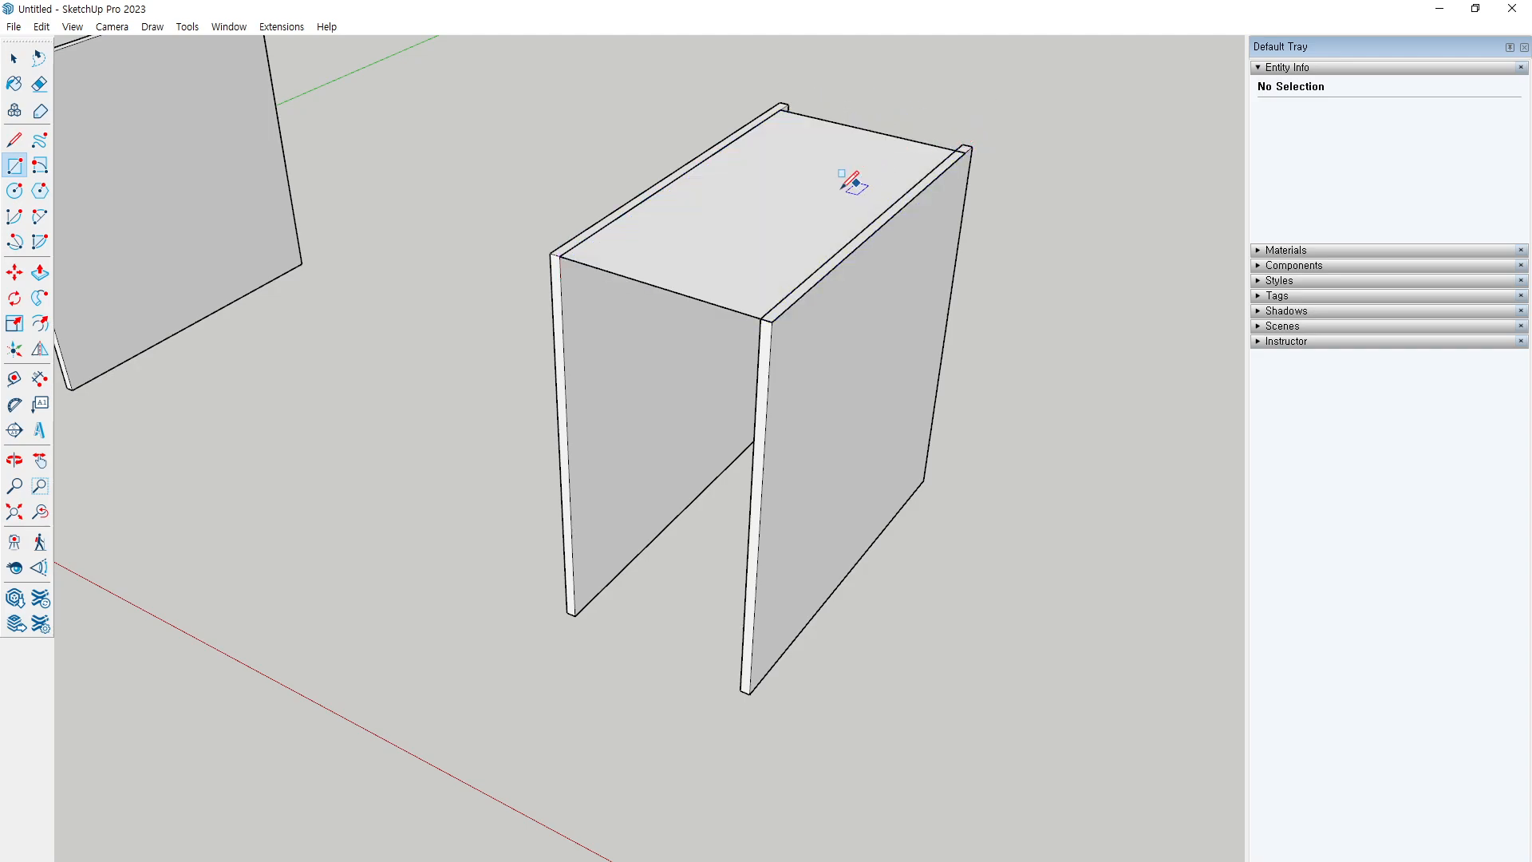
{"action": "key", "text": "ctrl+z"}
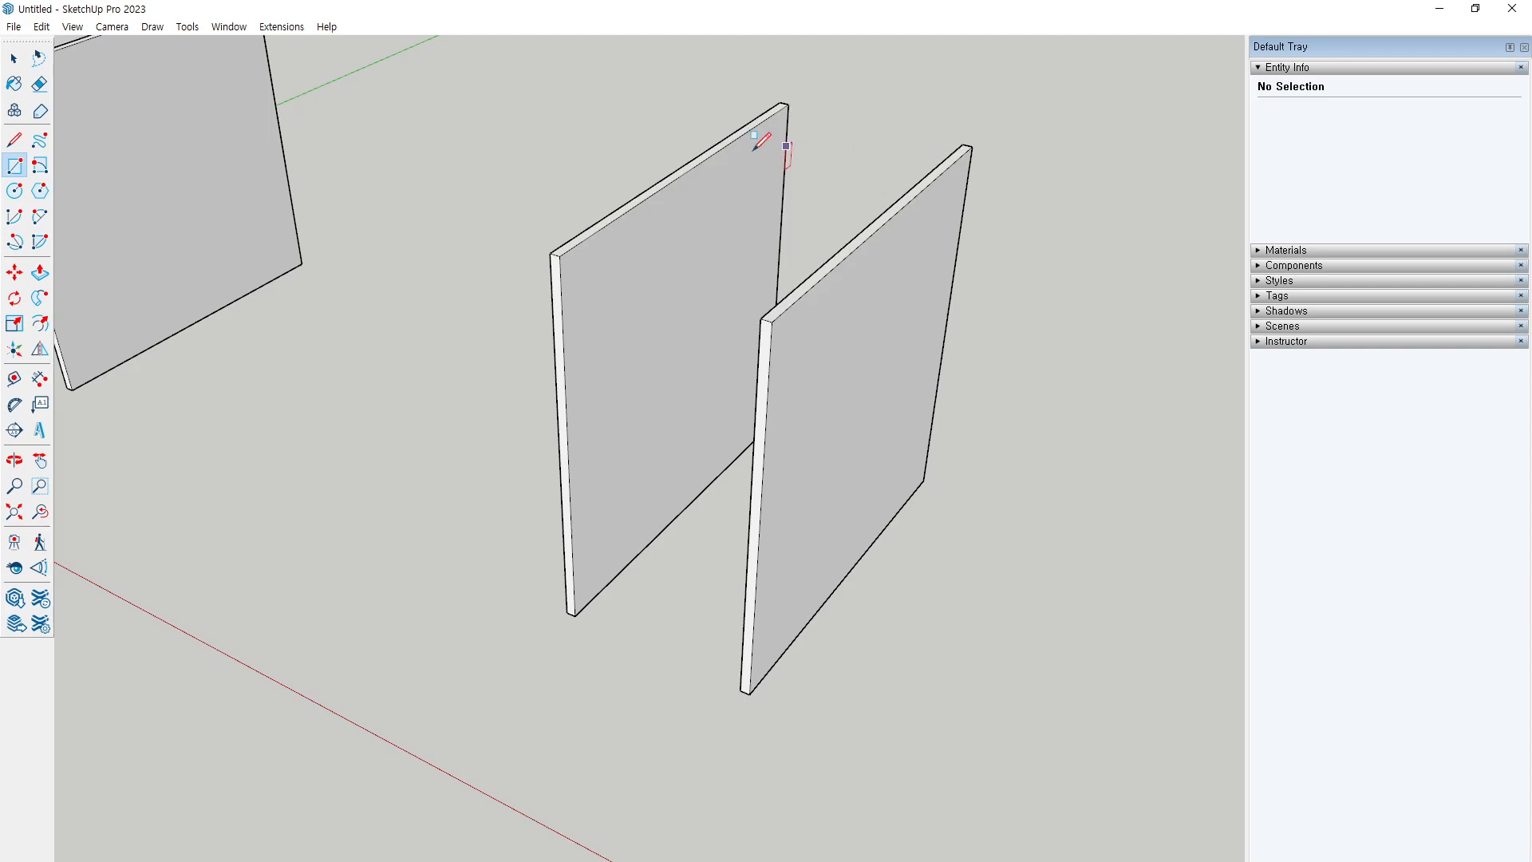
Draw a rectangle between the inner top edges of the two grouped side panels and push it down into a thin top panel
{"action": "left_click", "coordinate": [560, 255]}
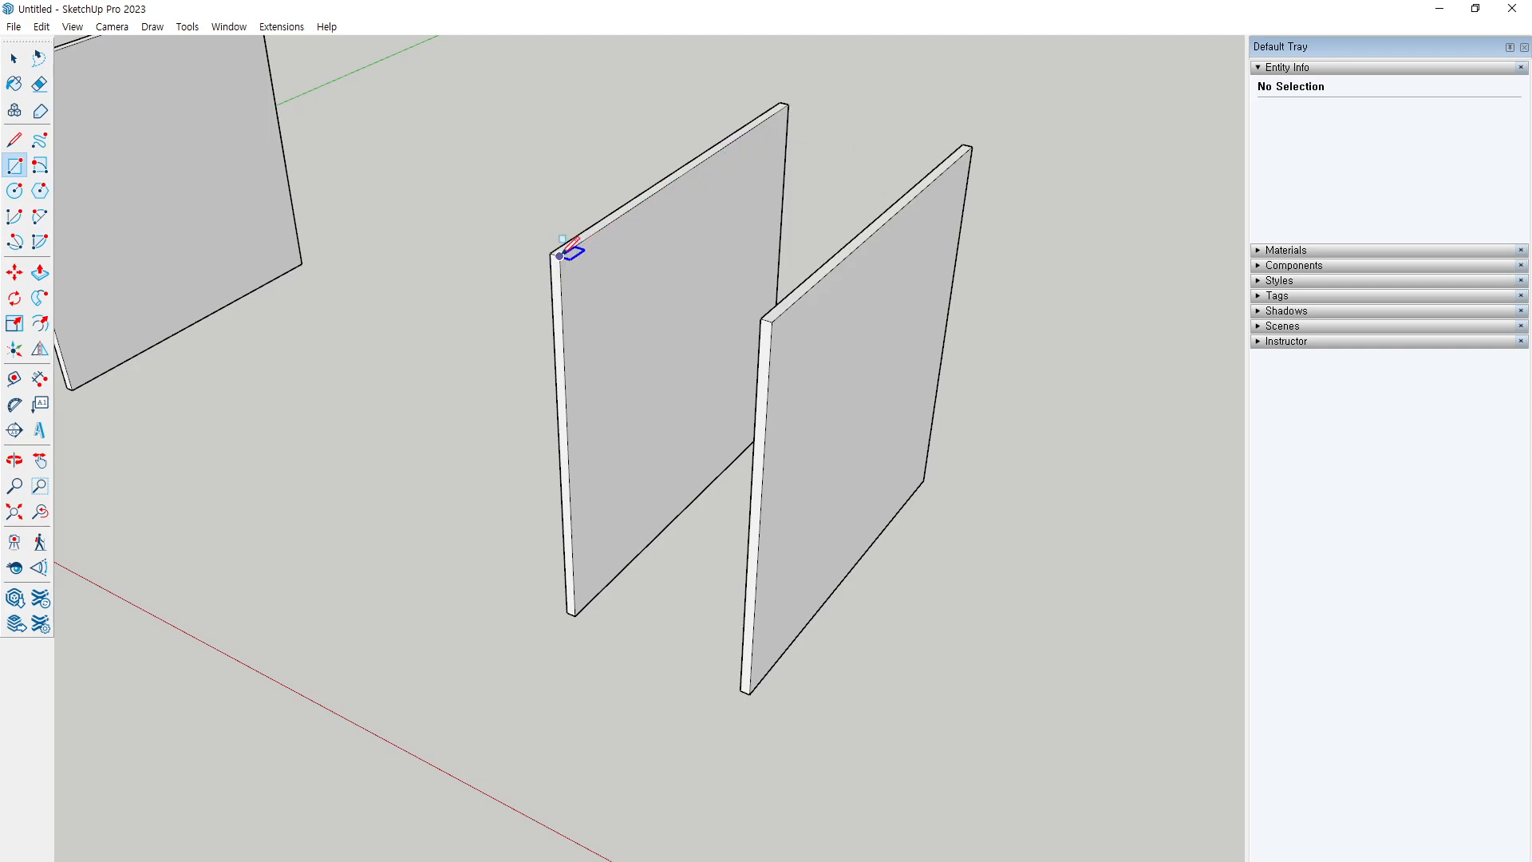
{"action": "left_click", "coordinate": [964, 146]}
{"action": "key", "text": "o"}
{"action": "key", "text": "p"}
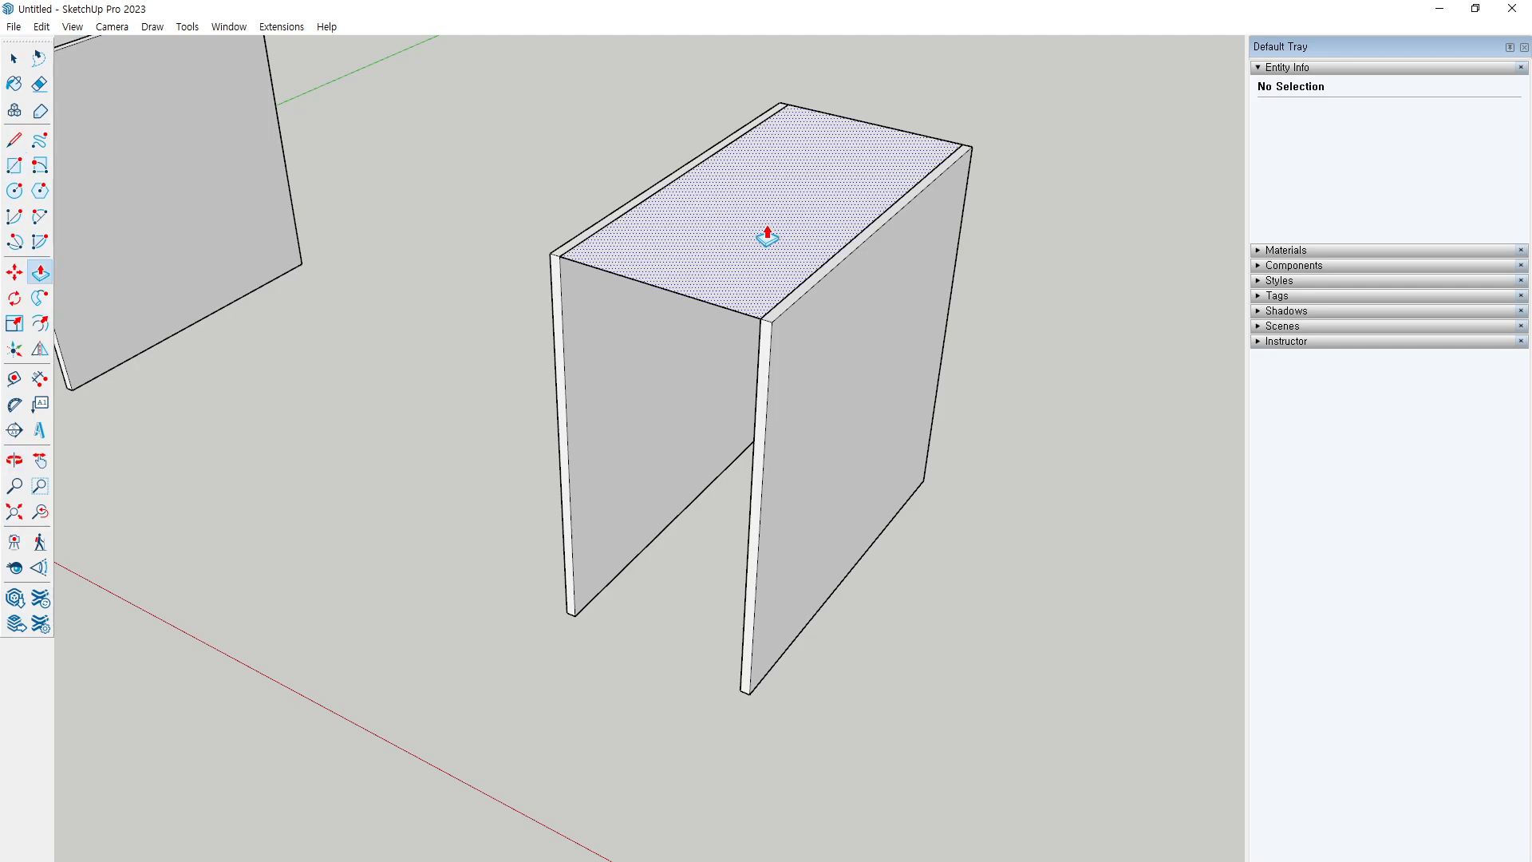
{"action": "left_click", "coordinate": [745, 238]}
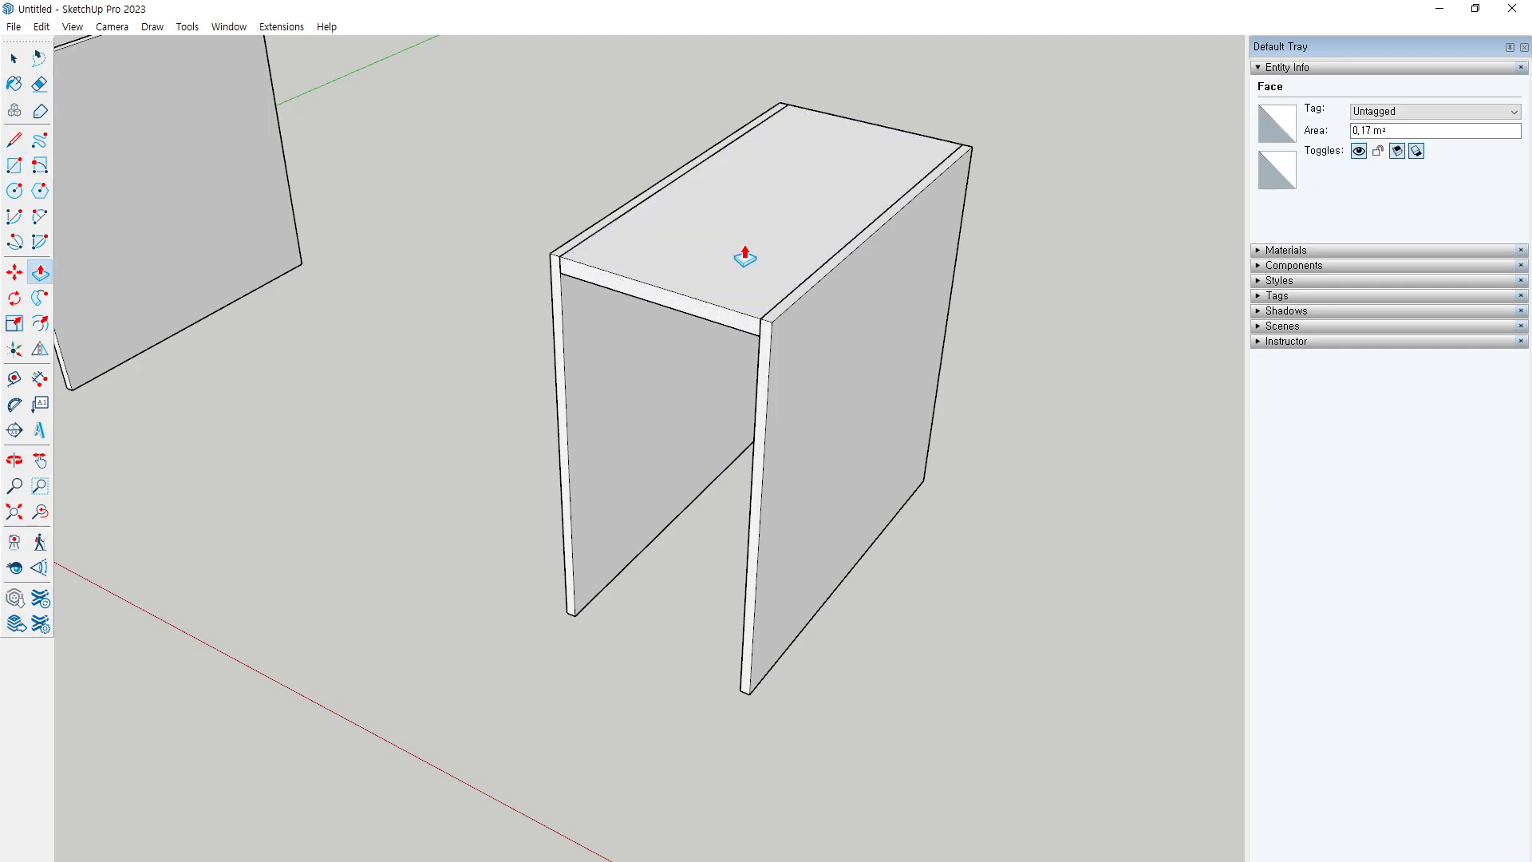
{"action": "left_click", "coordinate": [745, 257]}
Select all connected geometry of the top panel and make it a group
{"action": "key", "text": "space"}
{"action": "left_click", "coordinate": [747, 252]}
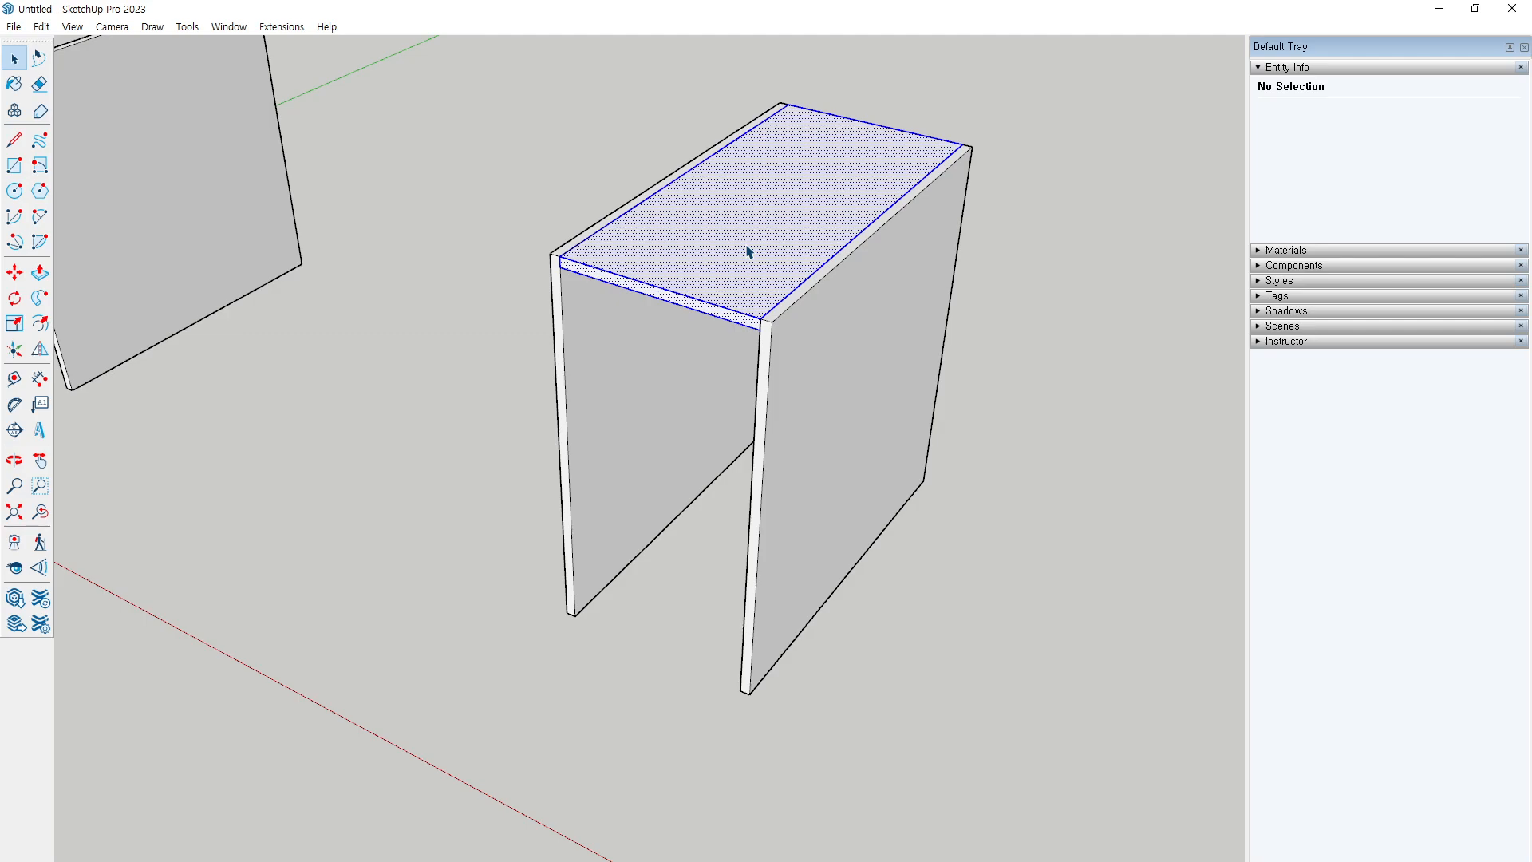
{"action": "right_click", "coordinate": [748, 251]}
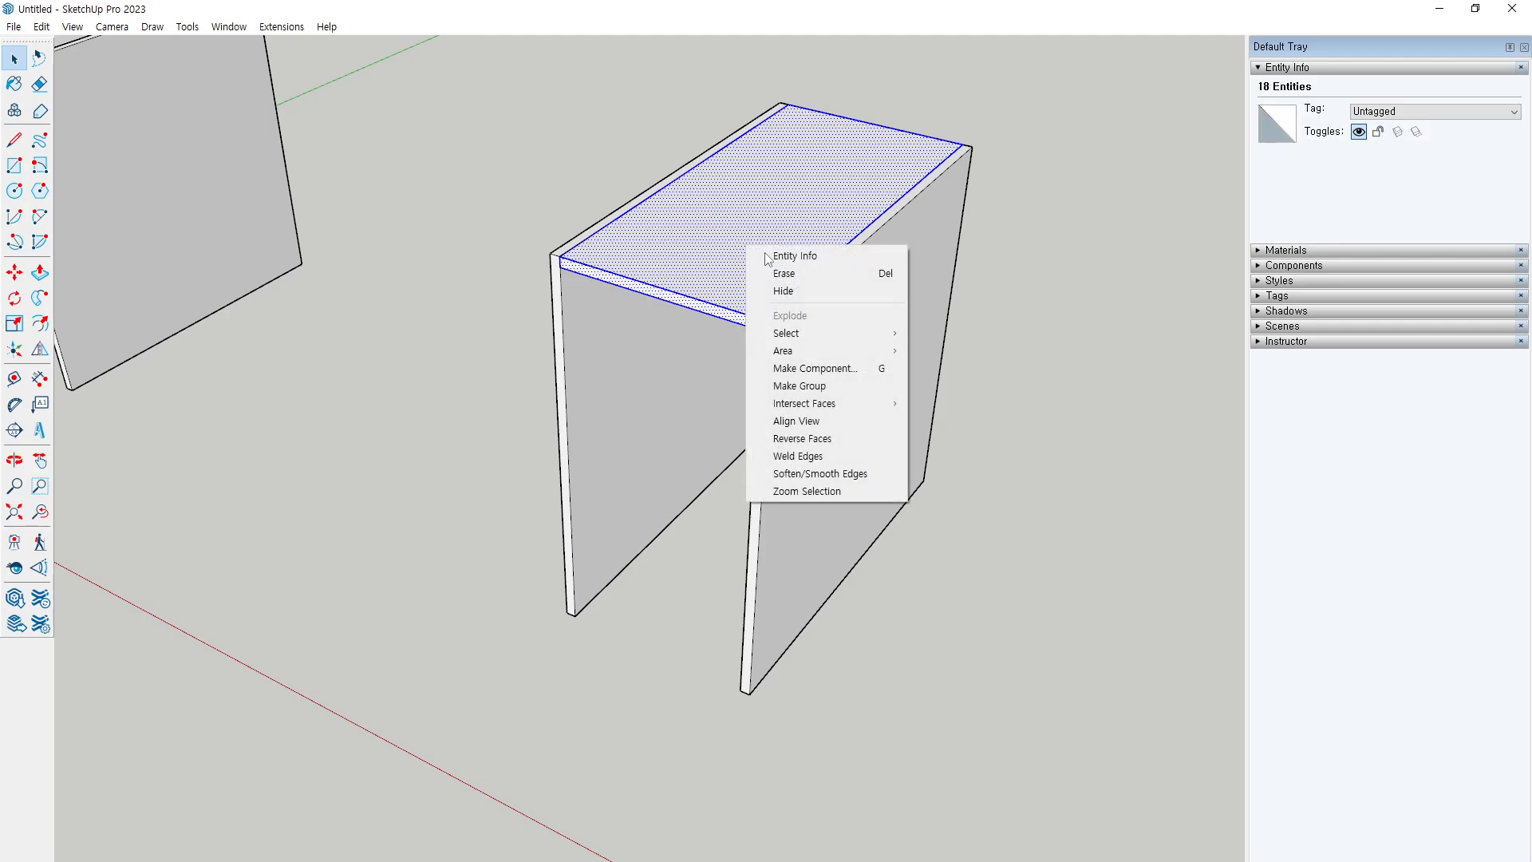
{"action": "left_click", "coordinate": [819, 386]}
{"action": "left_click", "coordinate": [685, 584]}
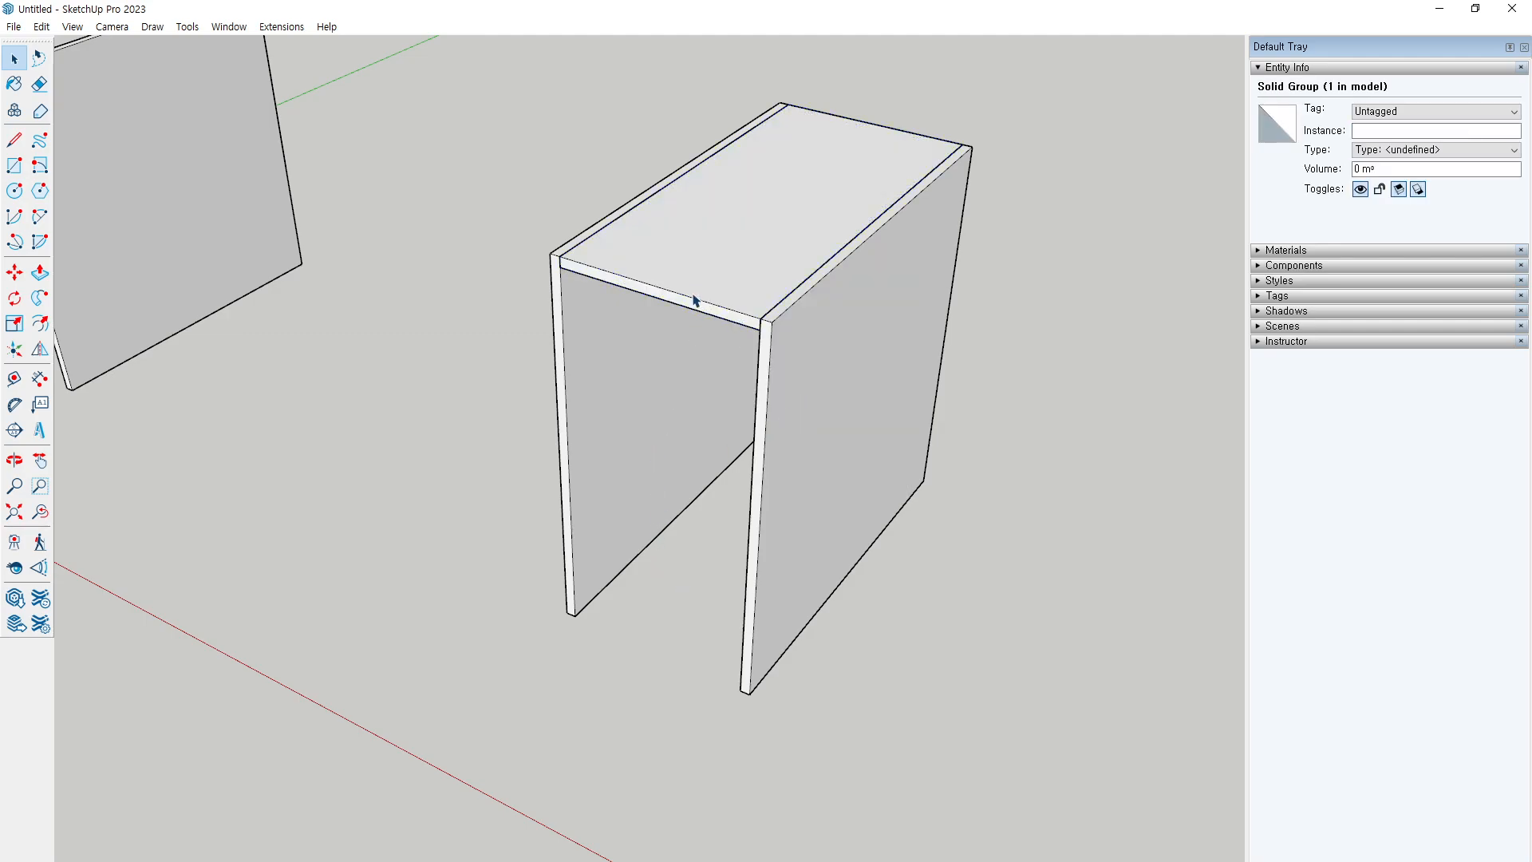
Copy the grouped top panel from its lower front corner down to the side panel's bottom corner to form the bottom panel
{"action": "left_click", "coordinate": [712, 248]}
{"action": "key", "text": "m"}
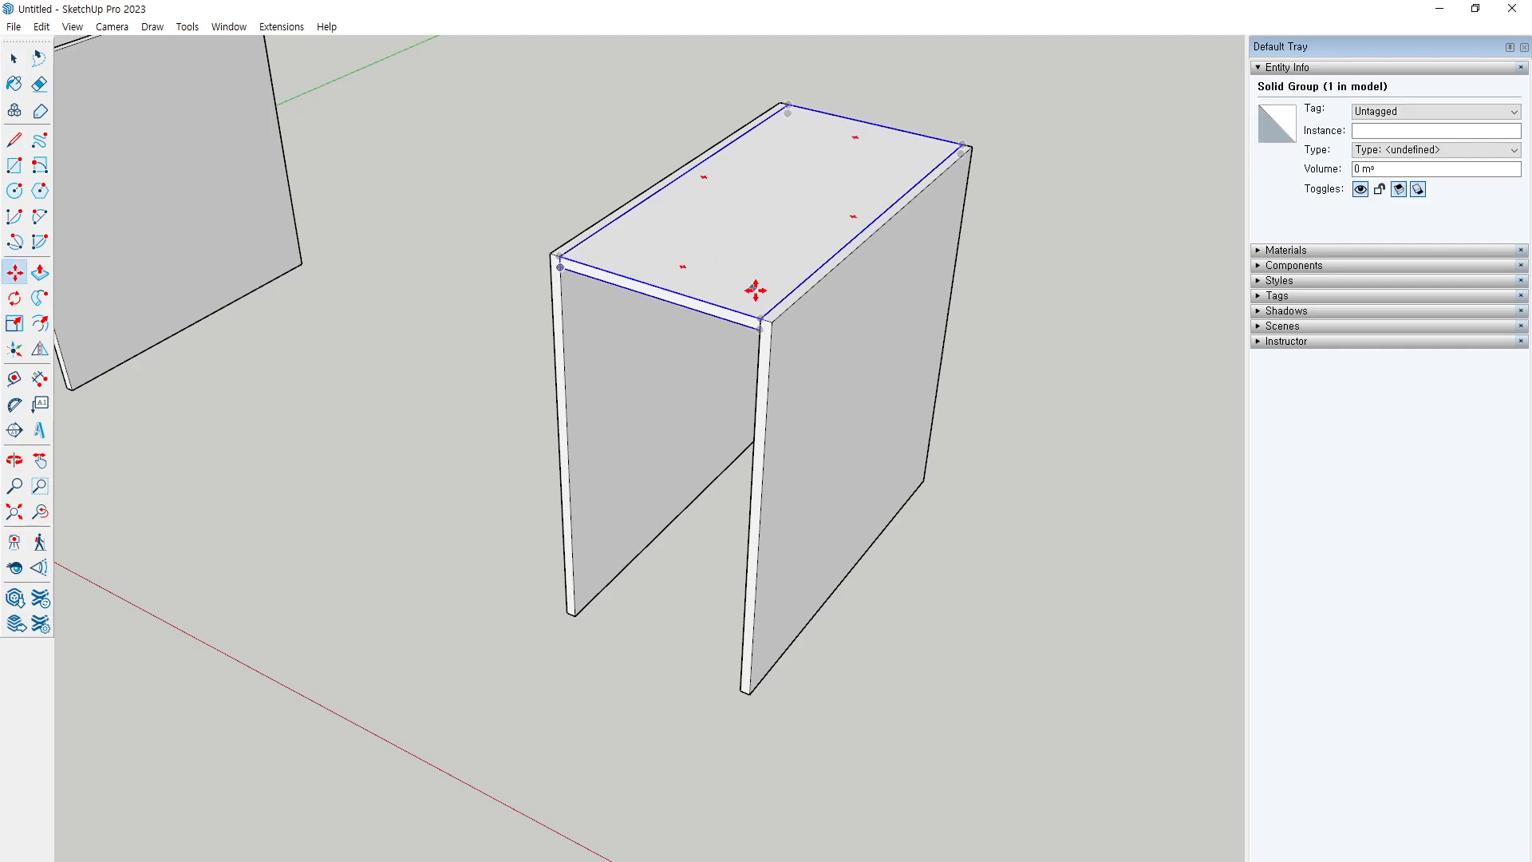
{"action": "scroll", "coordinate": [763, 317], "scroll_direction": "up", "scroll_amount": 2}
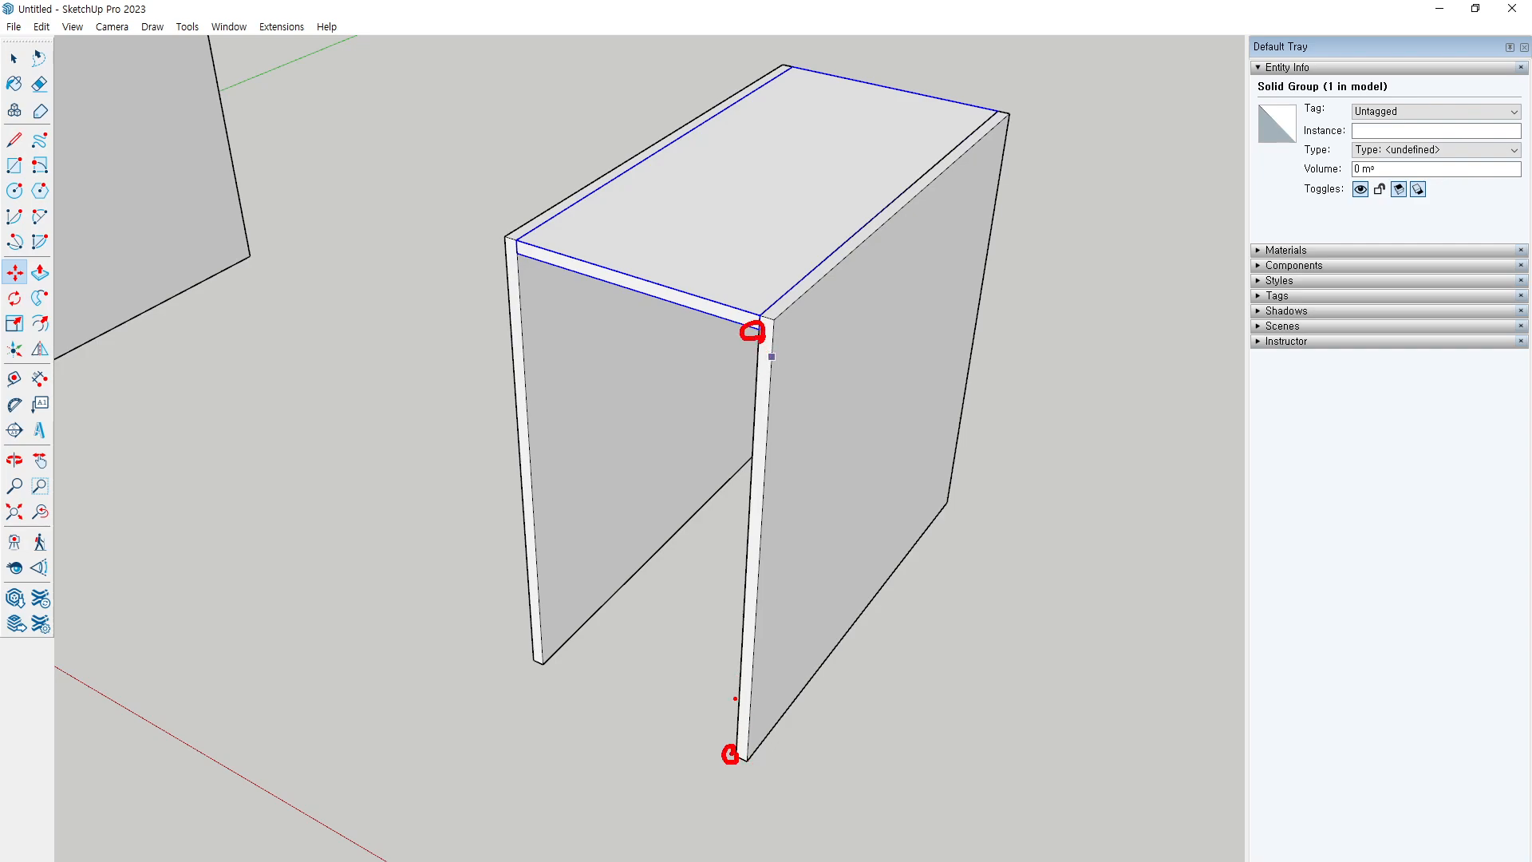
{"action": "left_click", "coordinate": [759, 331]}
{"action": "key", "text": "ctrl"}
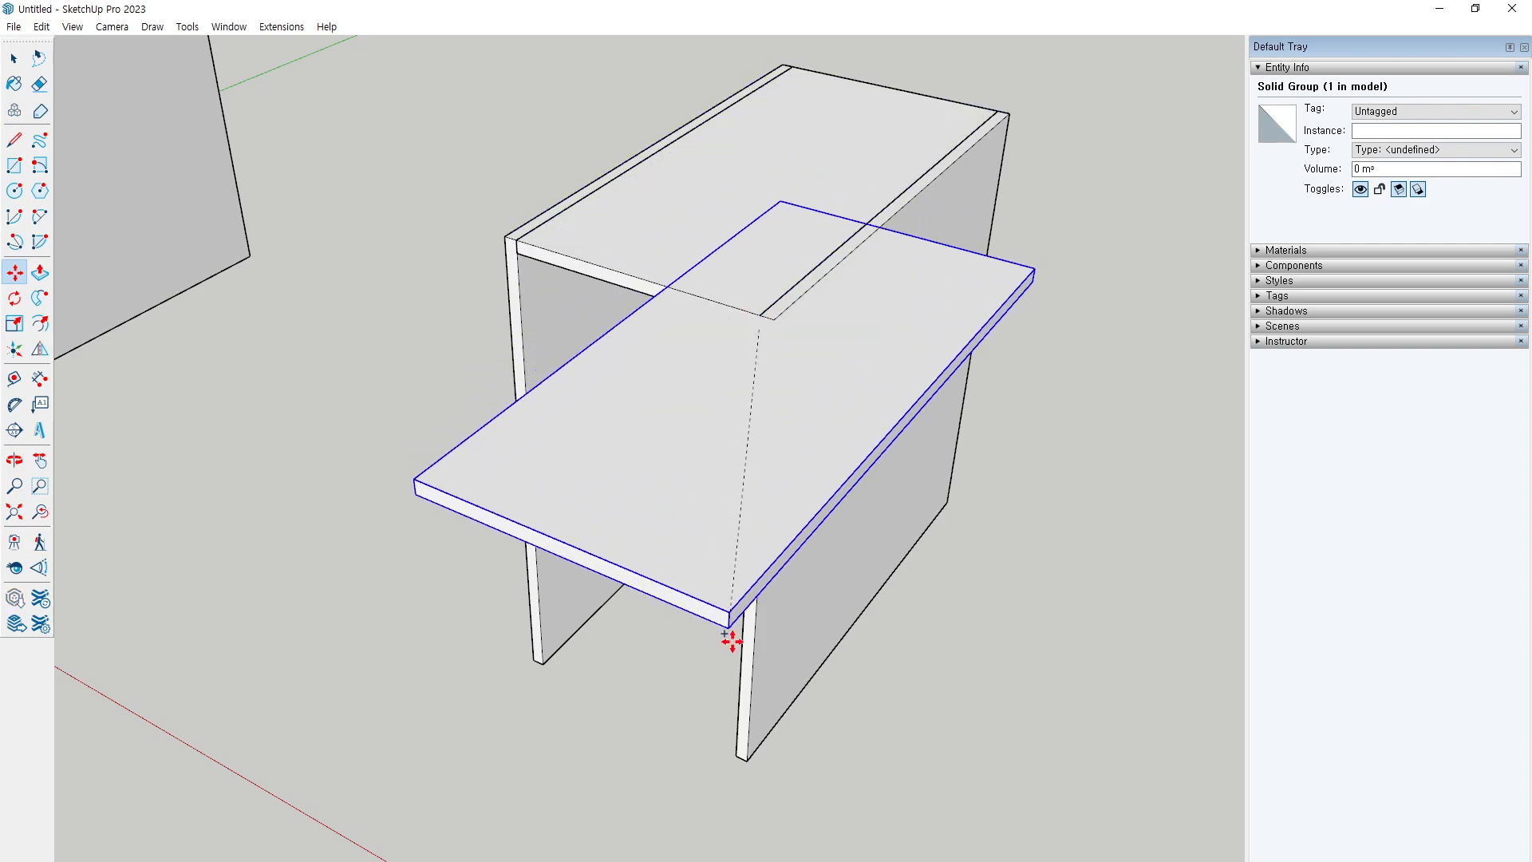
{"action": "left_click", "coordinate": [740, 756]}
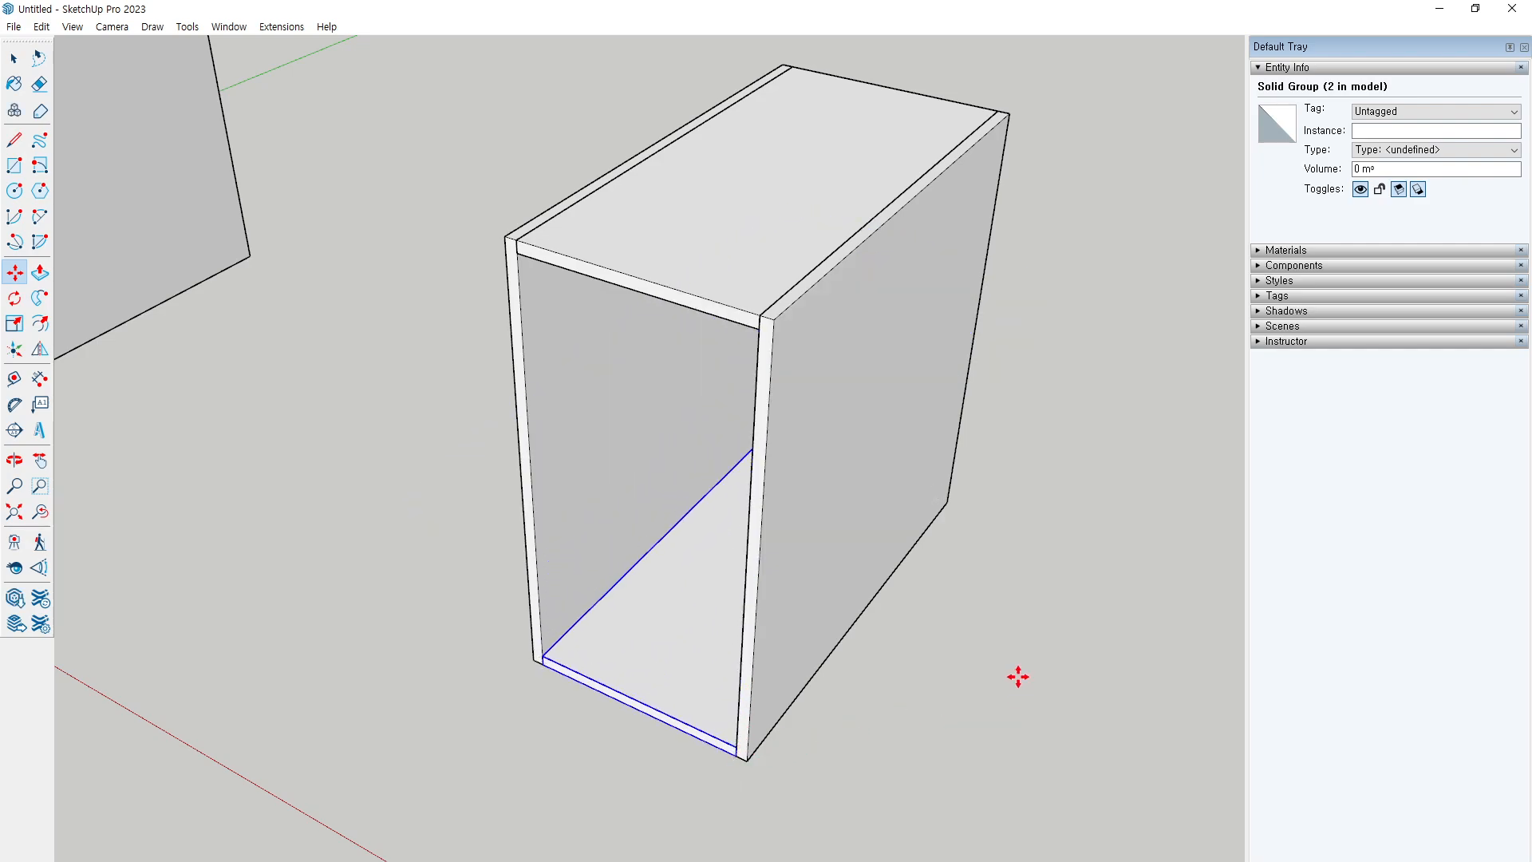
{"action": "key", "text": "space"}
{"action": "left_click", "coordinate": [1099, 493]}
Draw a rectangle over the entire open back of the box and extrude it outward into a thin back panel
{"action": "middle_click_drag", "start_coordinate": [1100, 493], "coordinate": [659, 431]}
{"action": "key", "text": "r"}
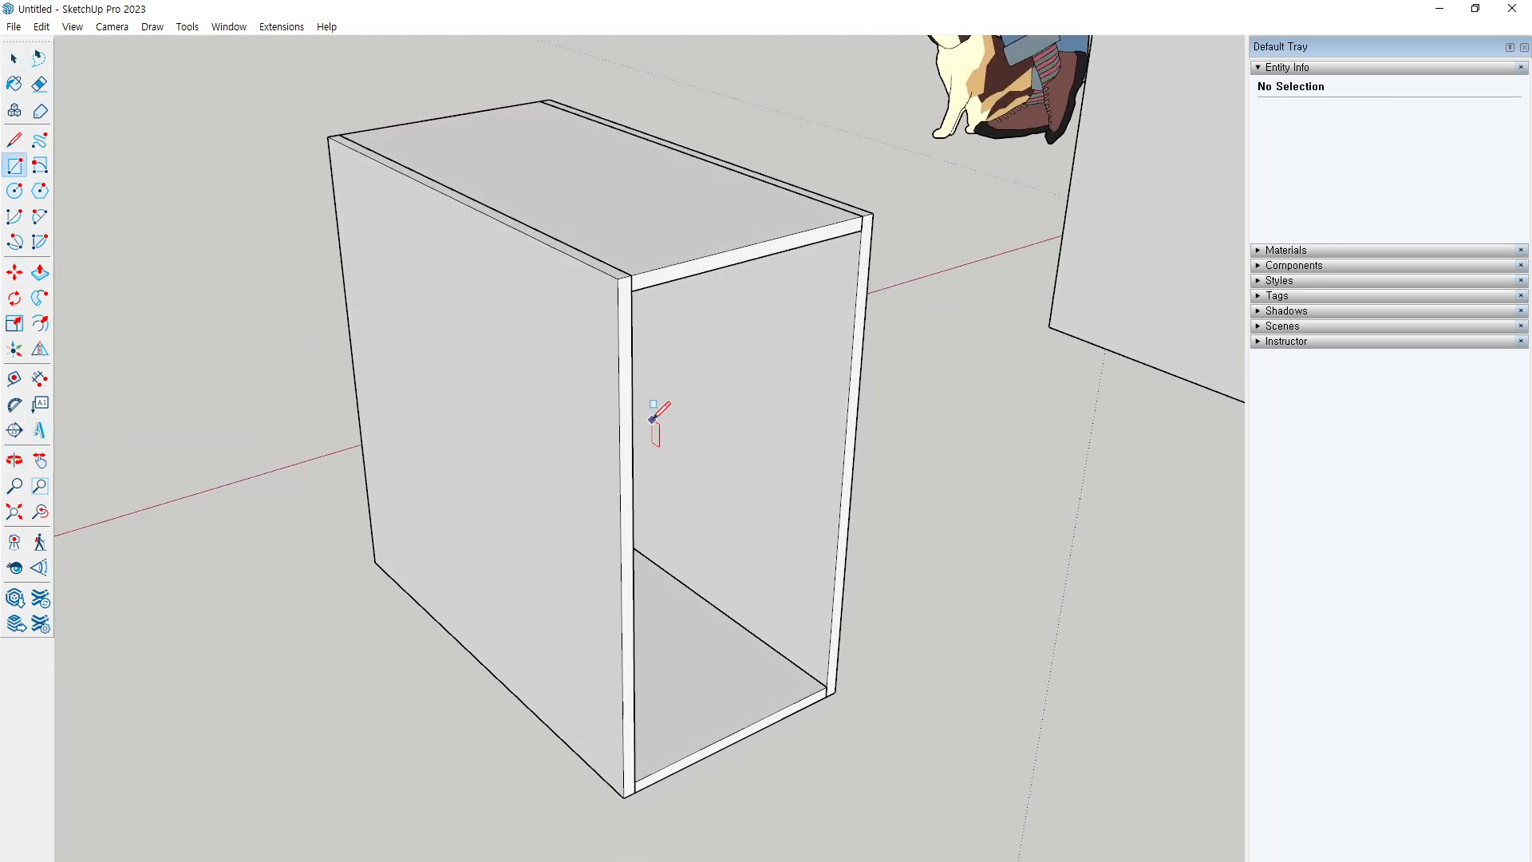
{"action": "left_click", "coordinate": [619, 277]}
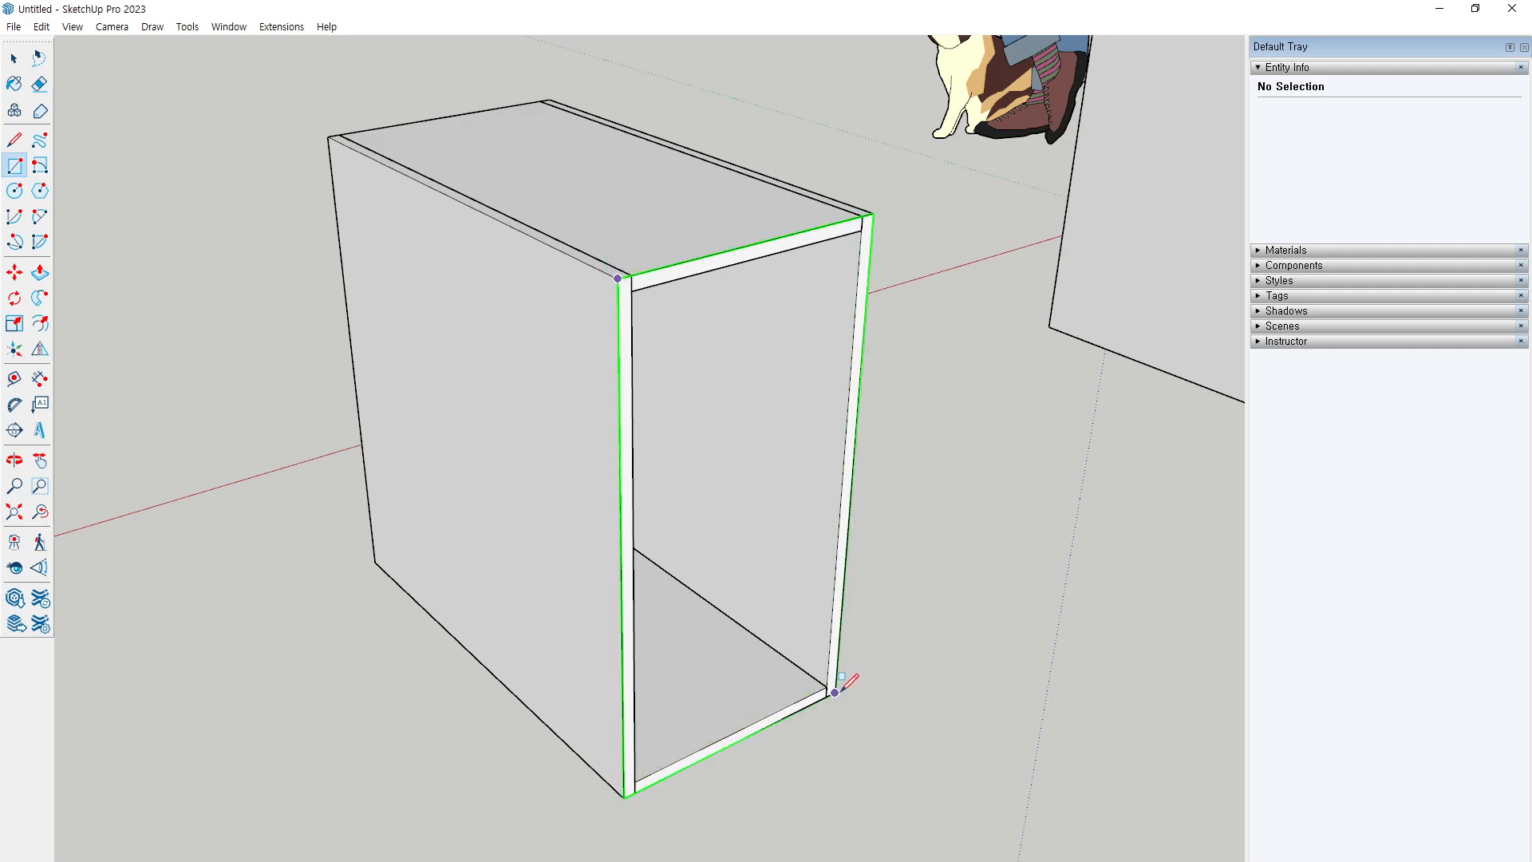
{"action": "left_click", "coordinate": [835, 692]}
{"action": "middle_click", "coordinate": [715, 605]}
{"action": "key", "text": "p"}
{"action": "left_click", "coordinate": [711, 524]}
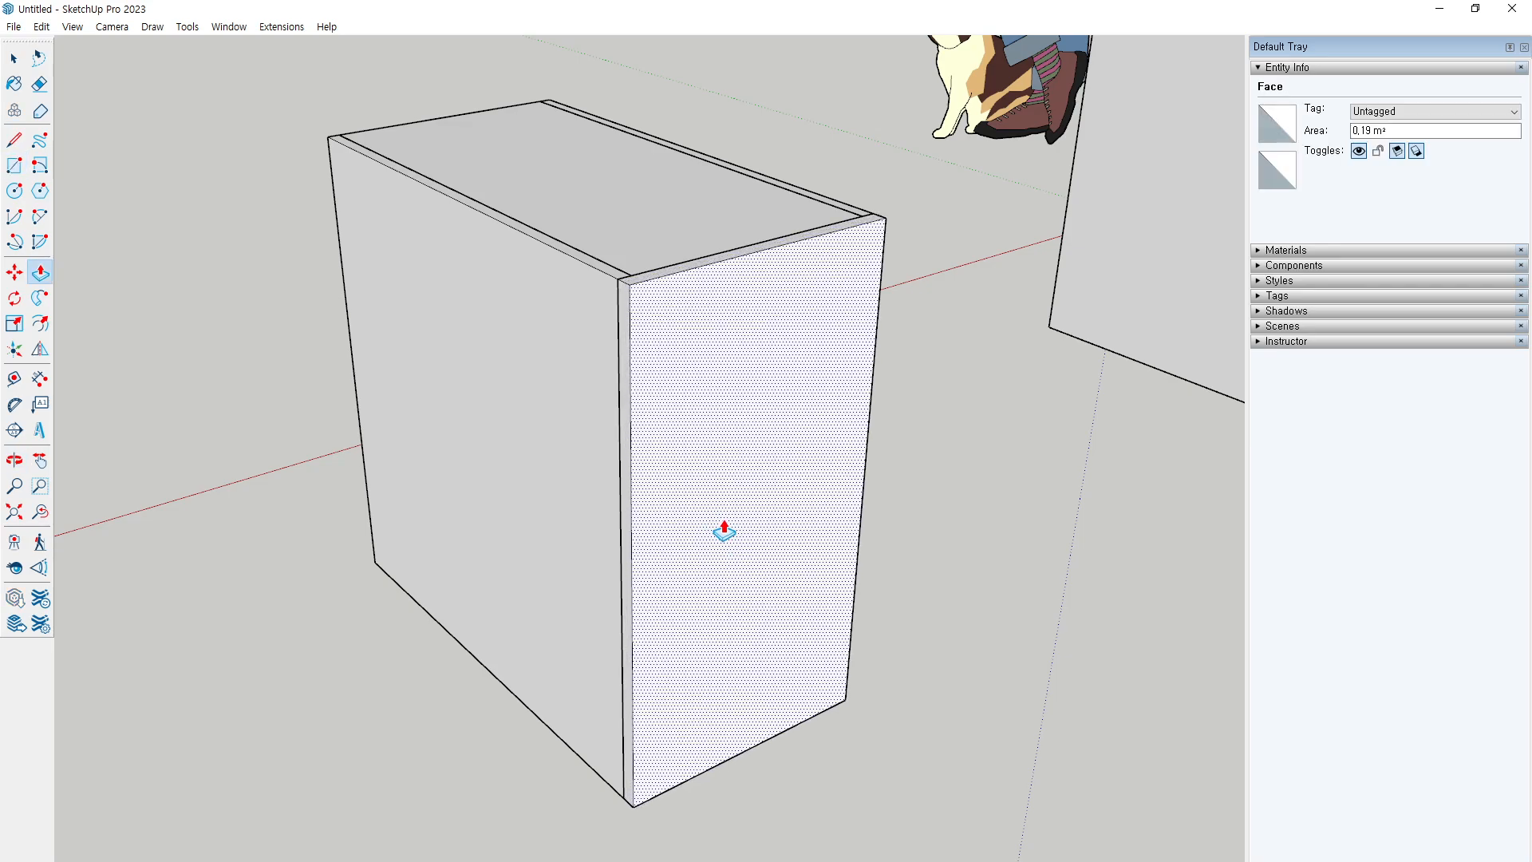
{"action": "left_click", "coordinate": [724, 531]}
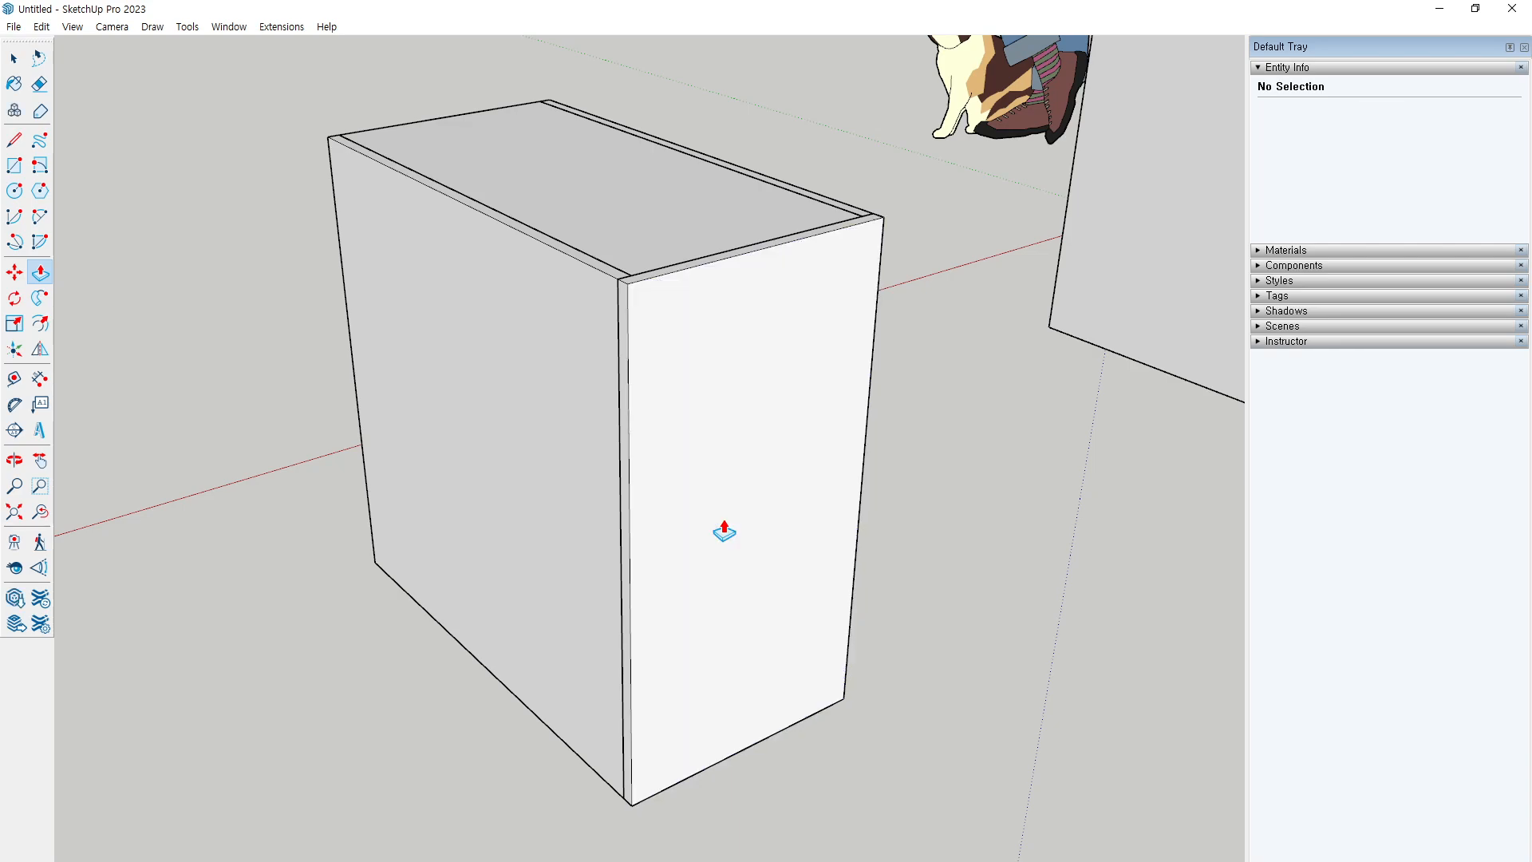
Select all connected geometry of the back panel and make it a group
{"action": "key", "text": "space"}
{"action": "triple_click", "coordinate": [726, 526]}
{"action": "right_click", "coordinate": [726, 527]}
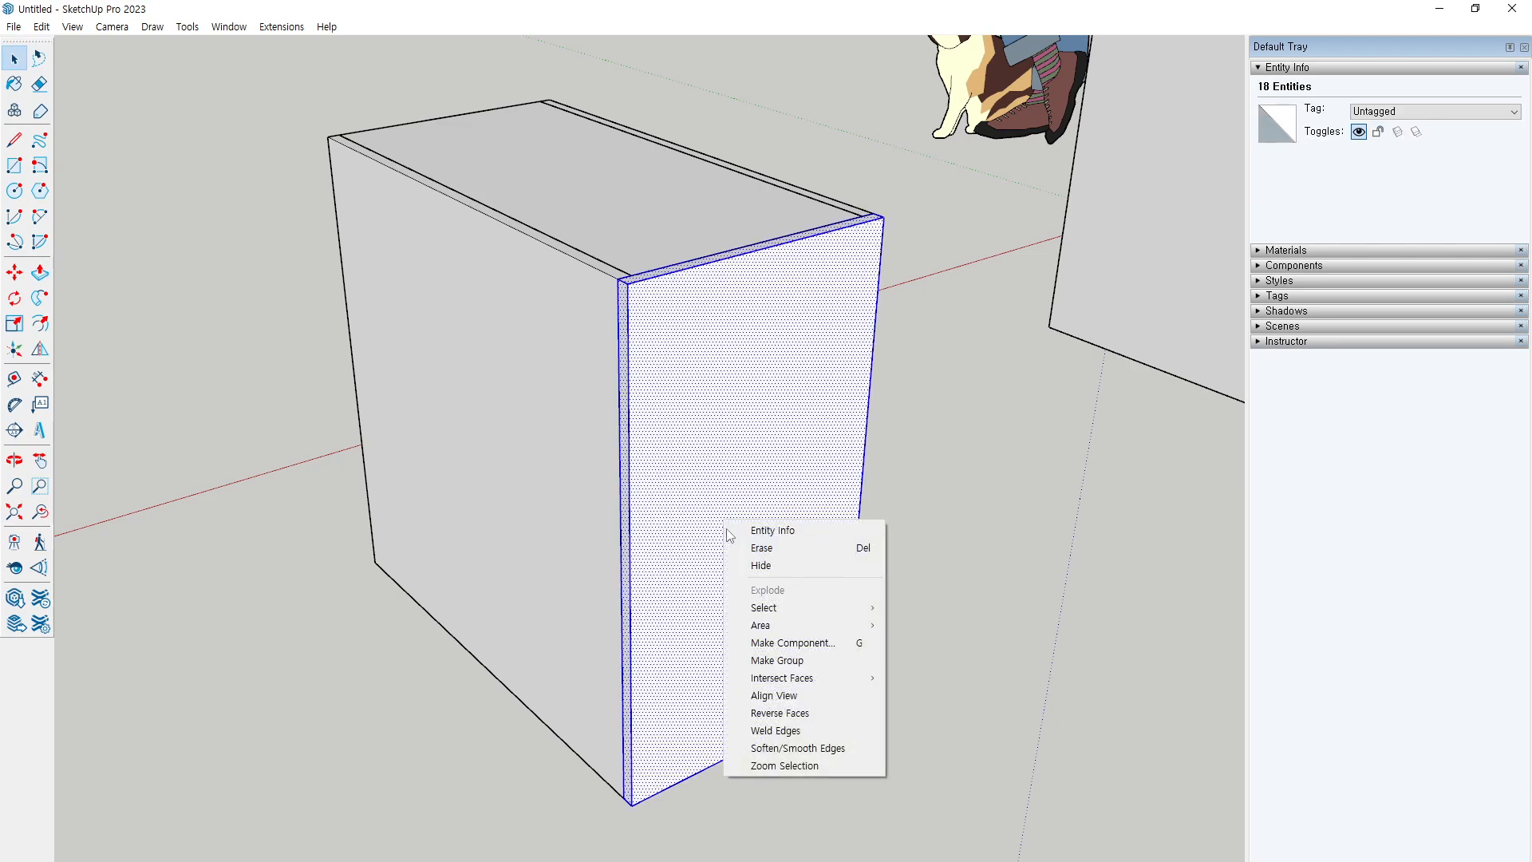
{"action": "left_click", "coordinate": [816, 660]}
{"action": "left_click", "coordinate": [866, 603]}
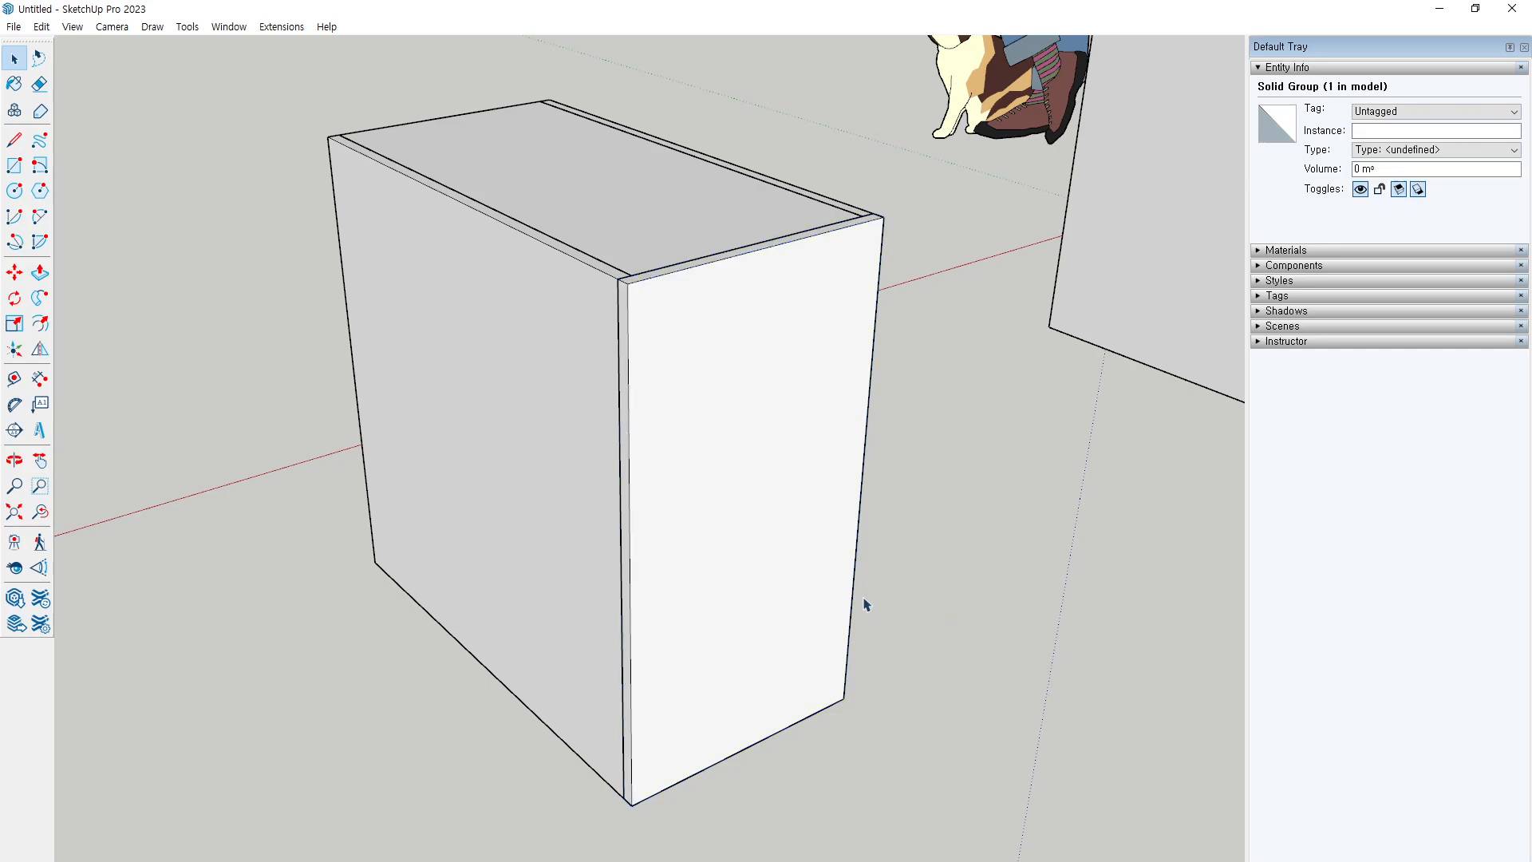
Draw a rectangle covering the box's open front between the outer corners of the two side panels
{"action": "middle_click_drag", "start_coordinate": [866, 603], "coordinate": [685, 389]}
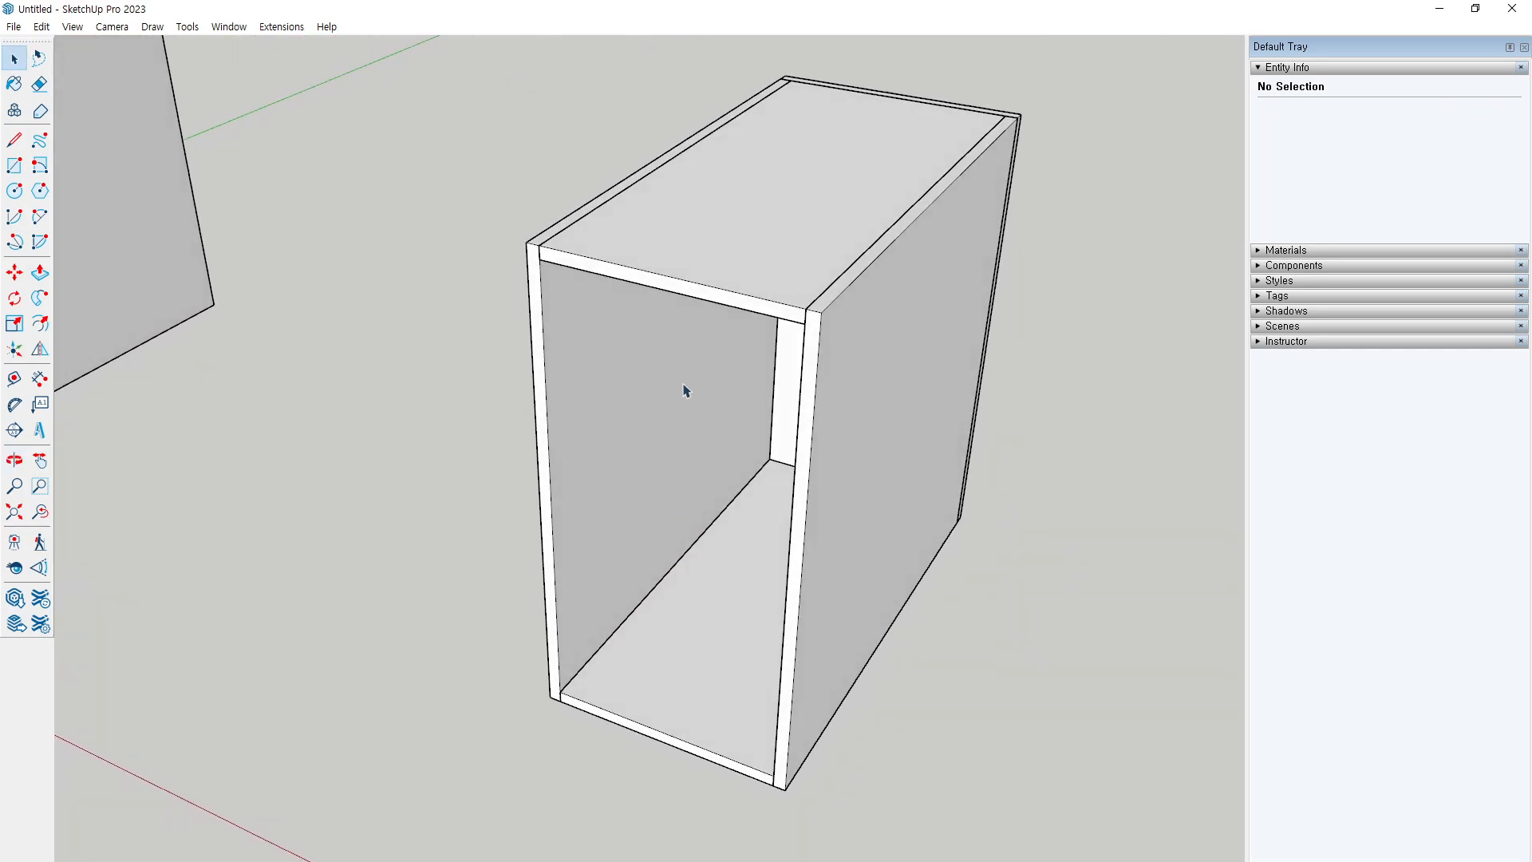
{"action": "left_click", "coordinate": [580, 361]}
{"action": "left_click", "coordinate": [853, 439]}
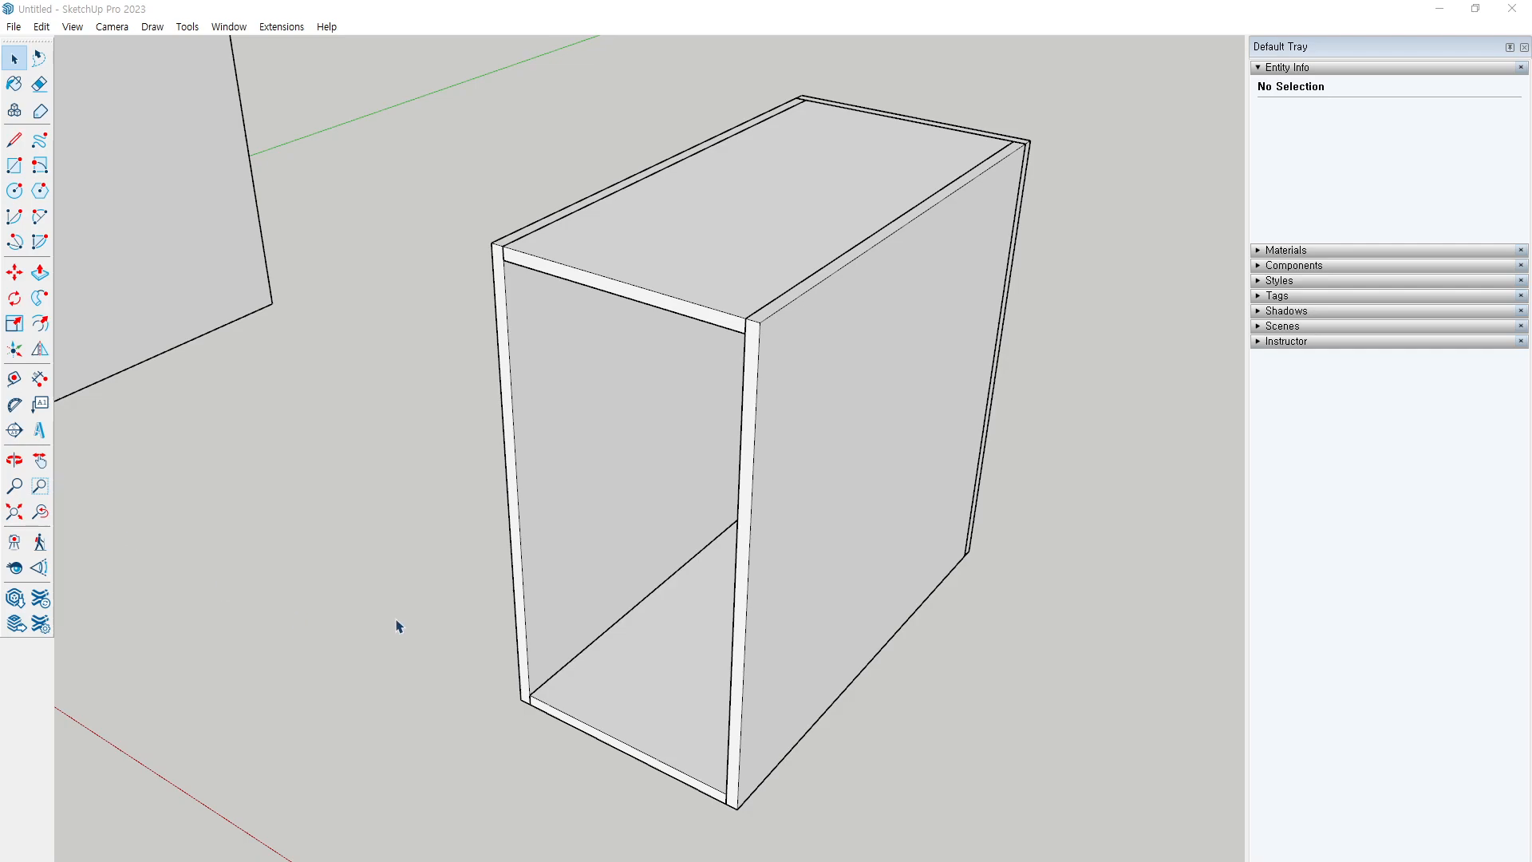
{"action": "left_click", "coordinate": [397, 622]}
{"action": "scroll", "coordinate": [902, 344], "scroll_direction": "down", "scroll_amount": 3}
{"action": "middle_click_drag", "start_coordinate": [870, 359], "coordinate": [830, 371]}
{"action": "scroll", "coordinate": [829, 370], "scroll_direction": "up", "scroll_amount": 2}
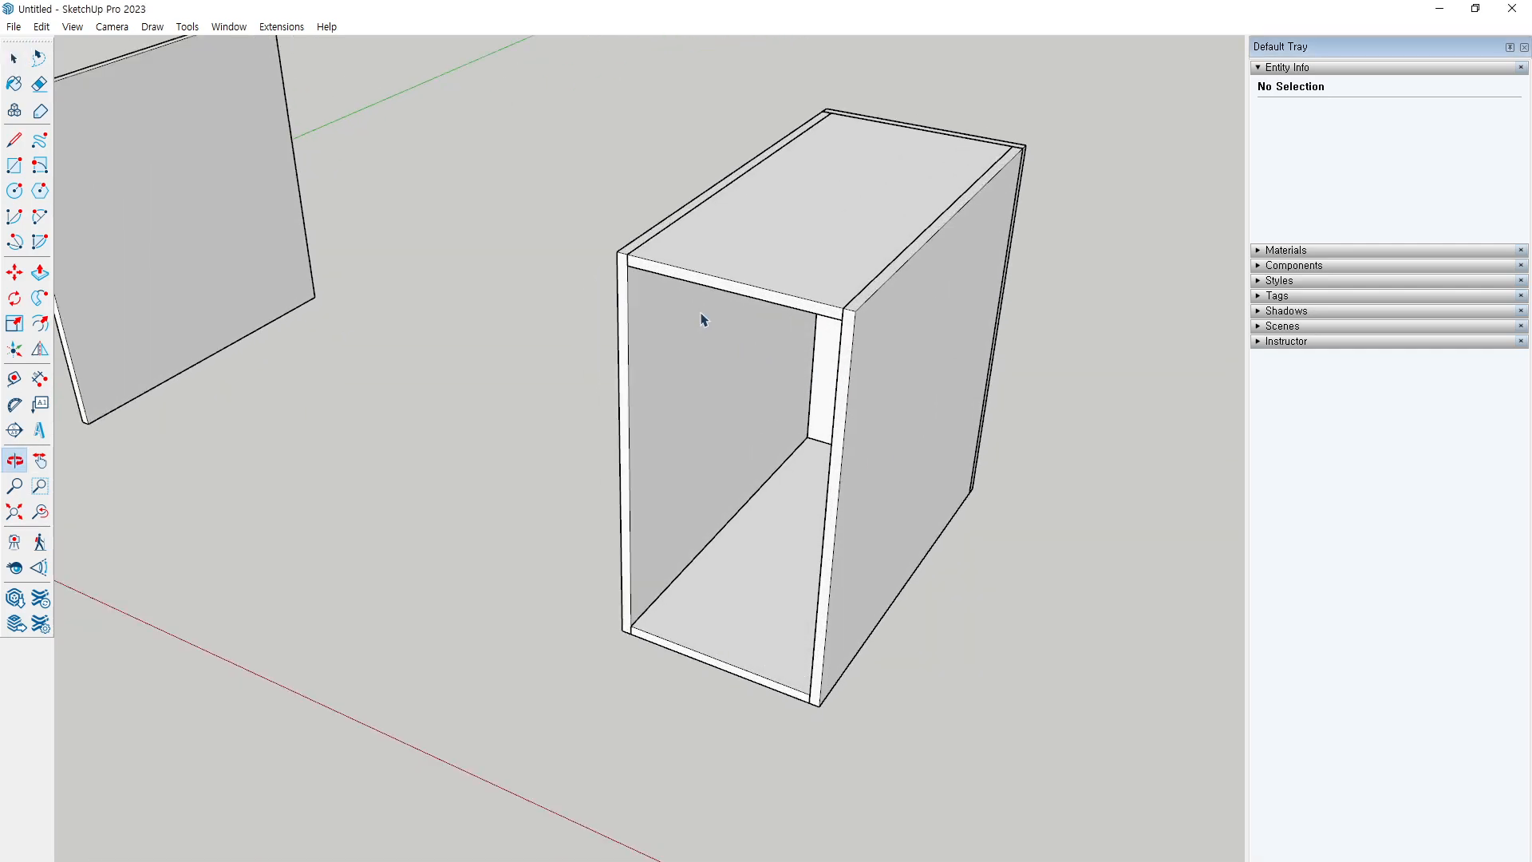
{"action": "key", "text": "r"}
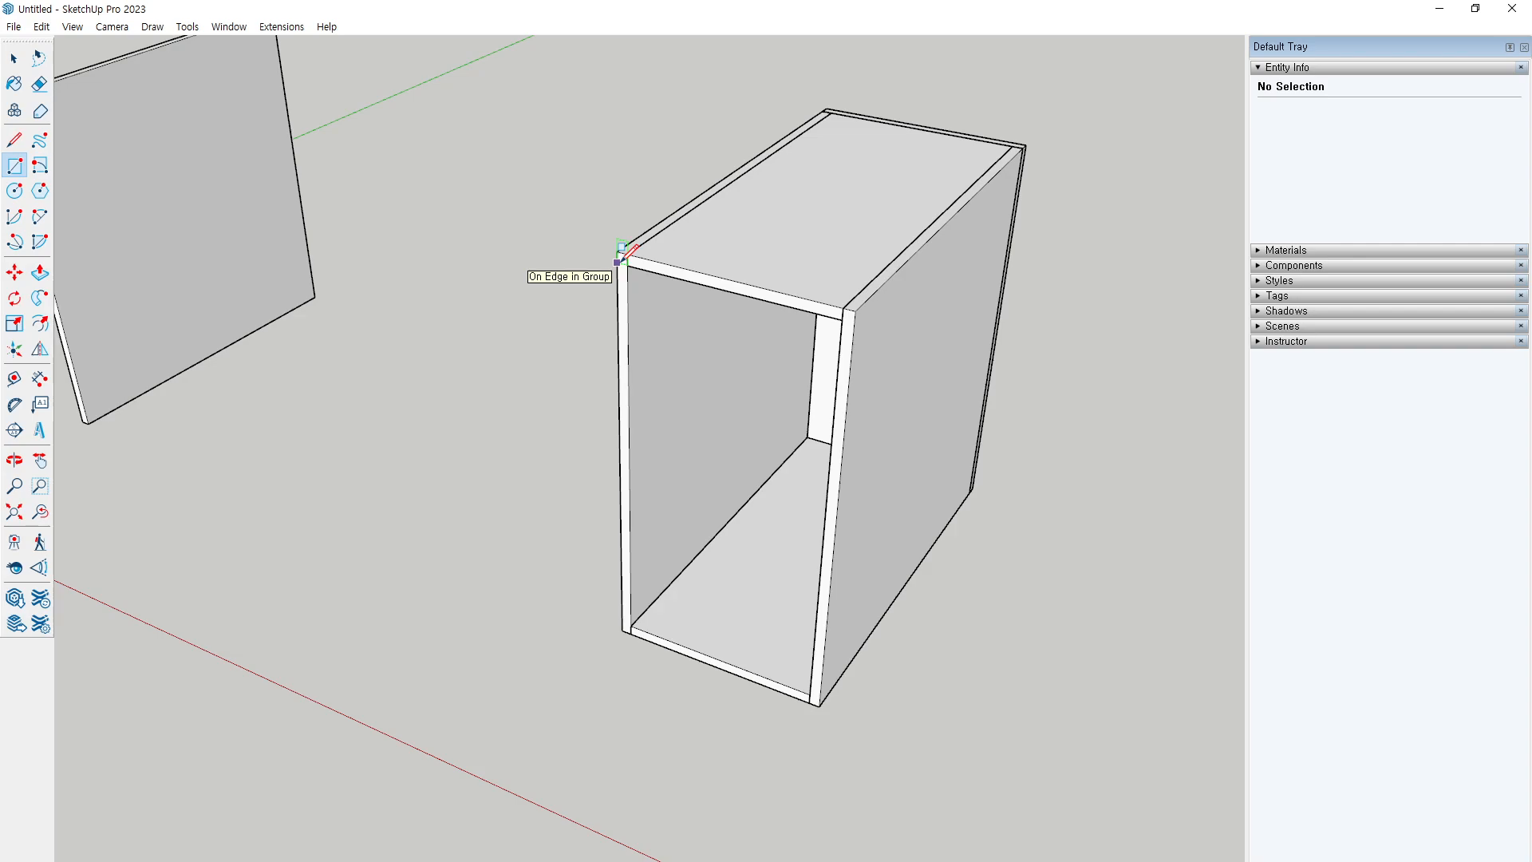
{"action": "left_click", "coordinate": [618, 253]}
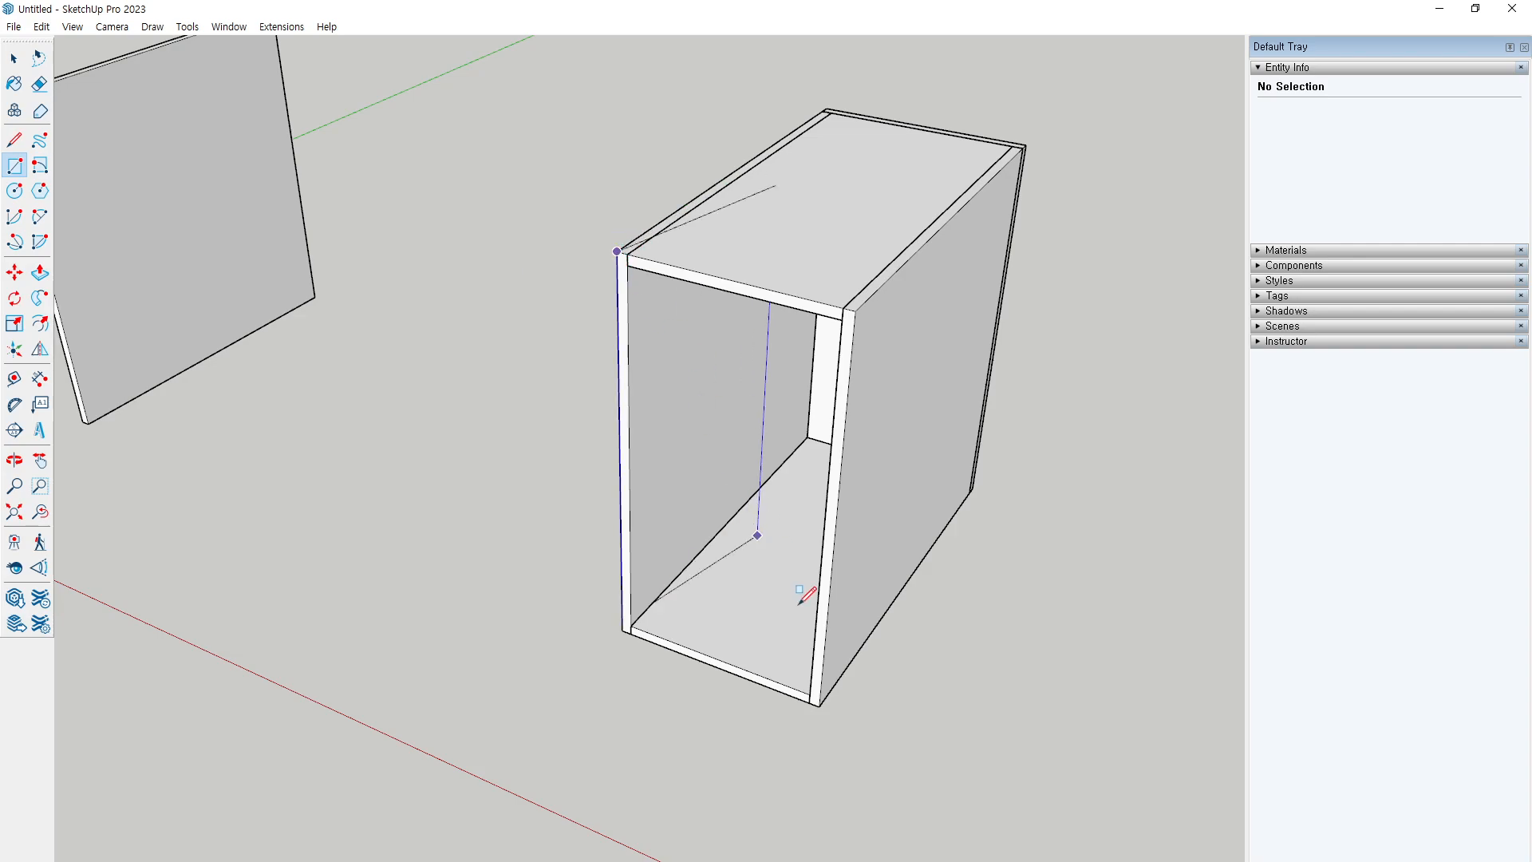
{"action": "left_click", "coordinate": [820, 706]}
Extrude the front rectangle outward into a thin door panel
{"action": "middle_click_drag", "start_coordinate": [766, 547], "coordinate": [729, 540]}
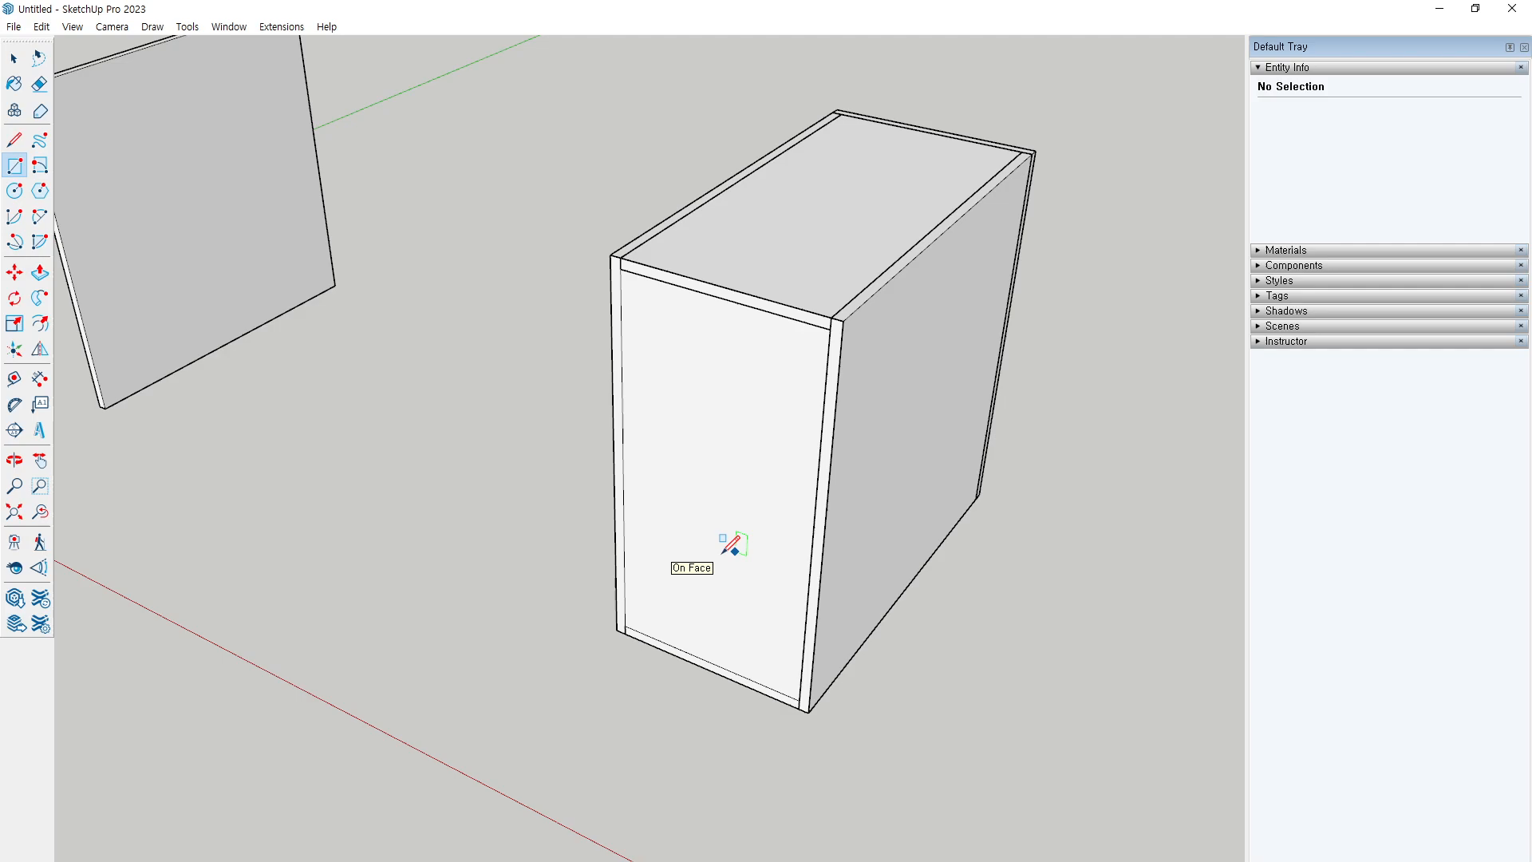
{"action": "key", "text": "p"}
{"action": "left_click", "coordinate": [717, 513]}
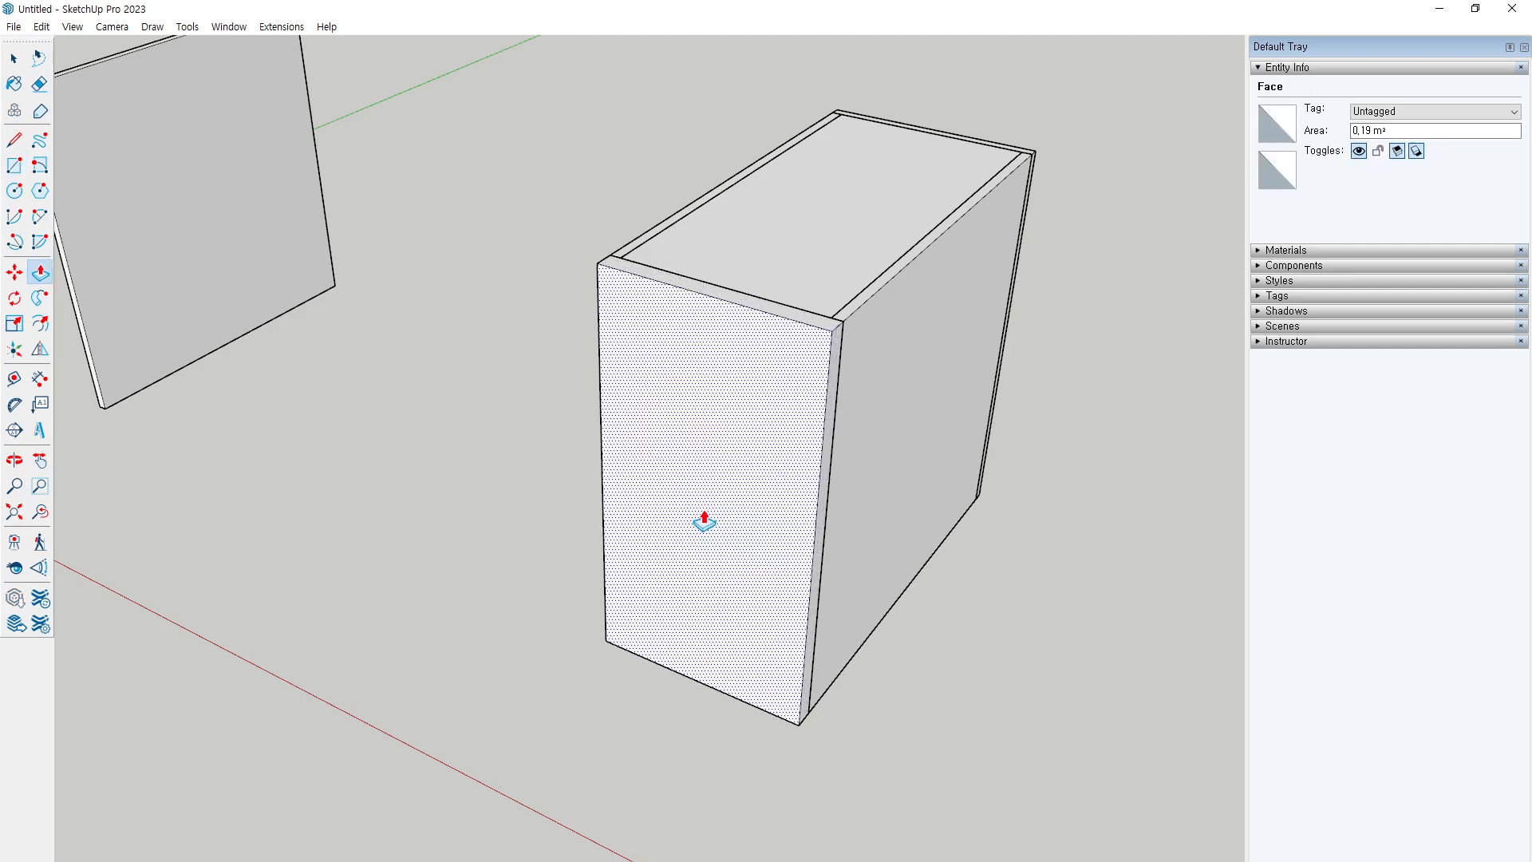
{"action": "left_click", "coordinate": [704, 520]}
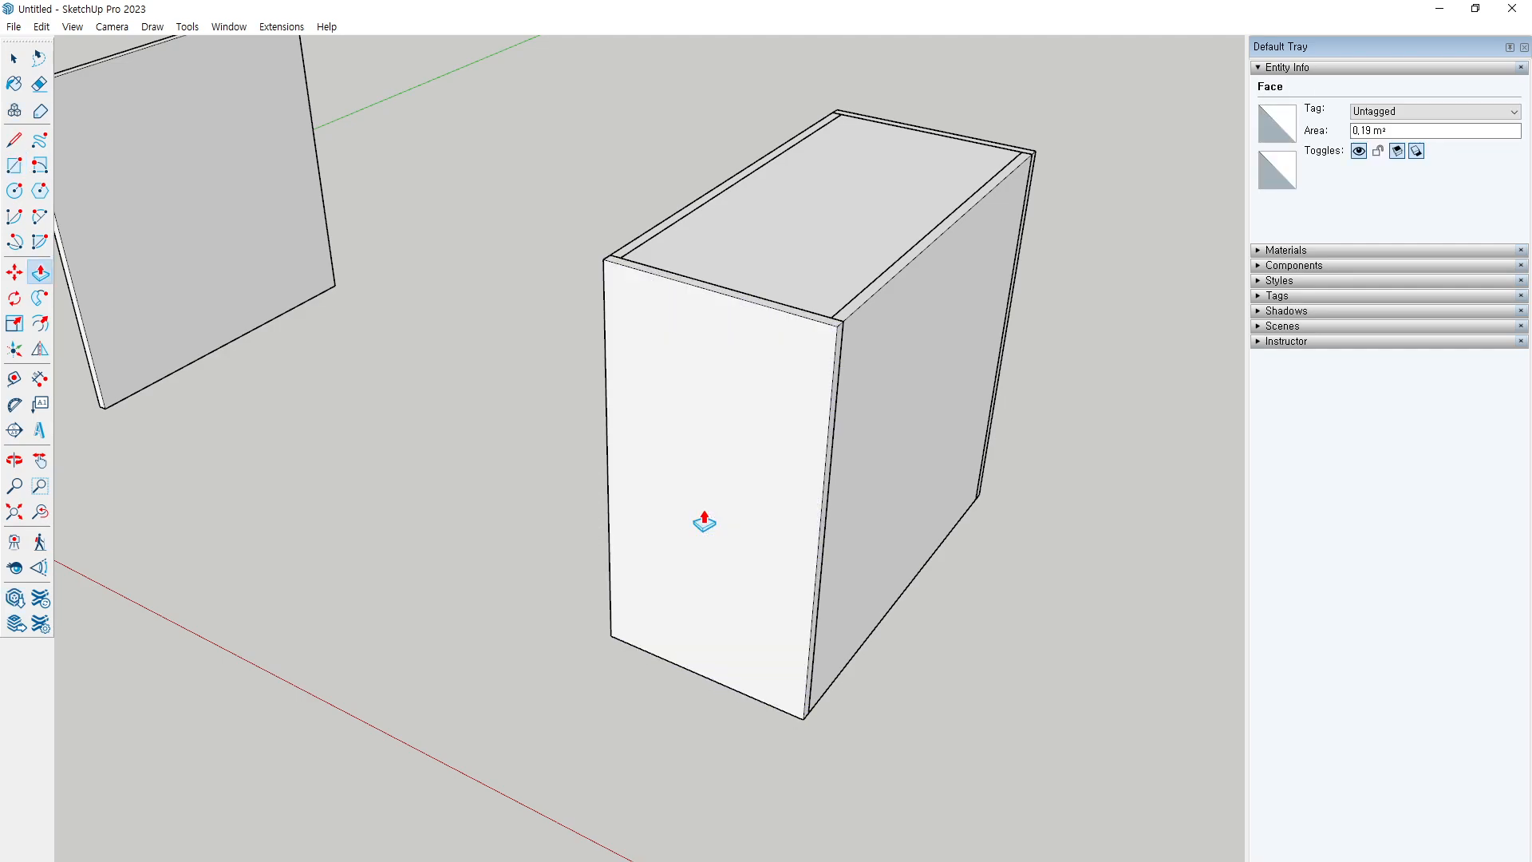
Select all connected geometry of the door panel and make it a group
{"action": "key", "text": "space"}
{"action": "triple_click", "coordinate": [706, 517]}
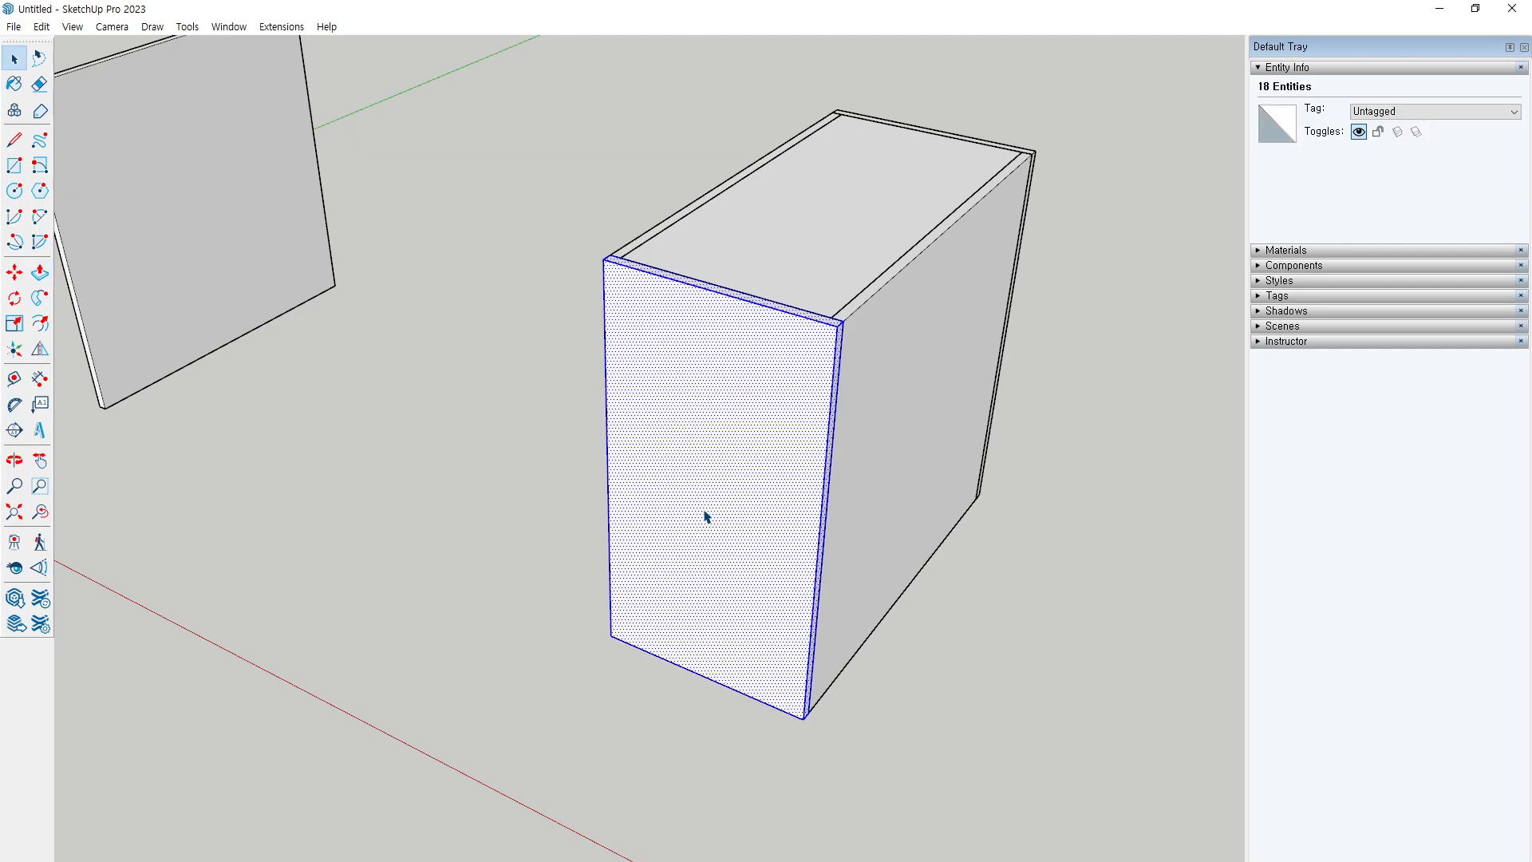
{"action": "right_click", "coordinate": [705, 517]}
{"action": "left_click", "coordinate": [814, 650]}
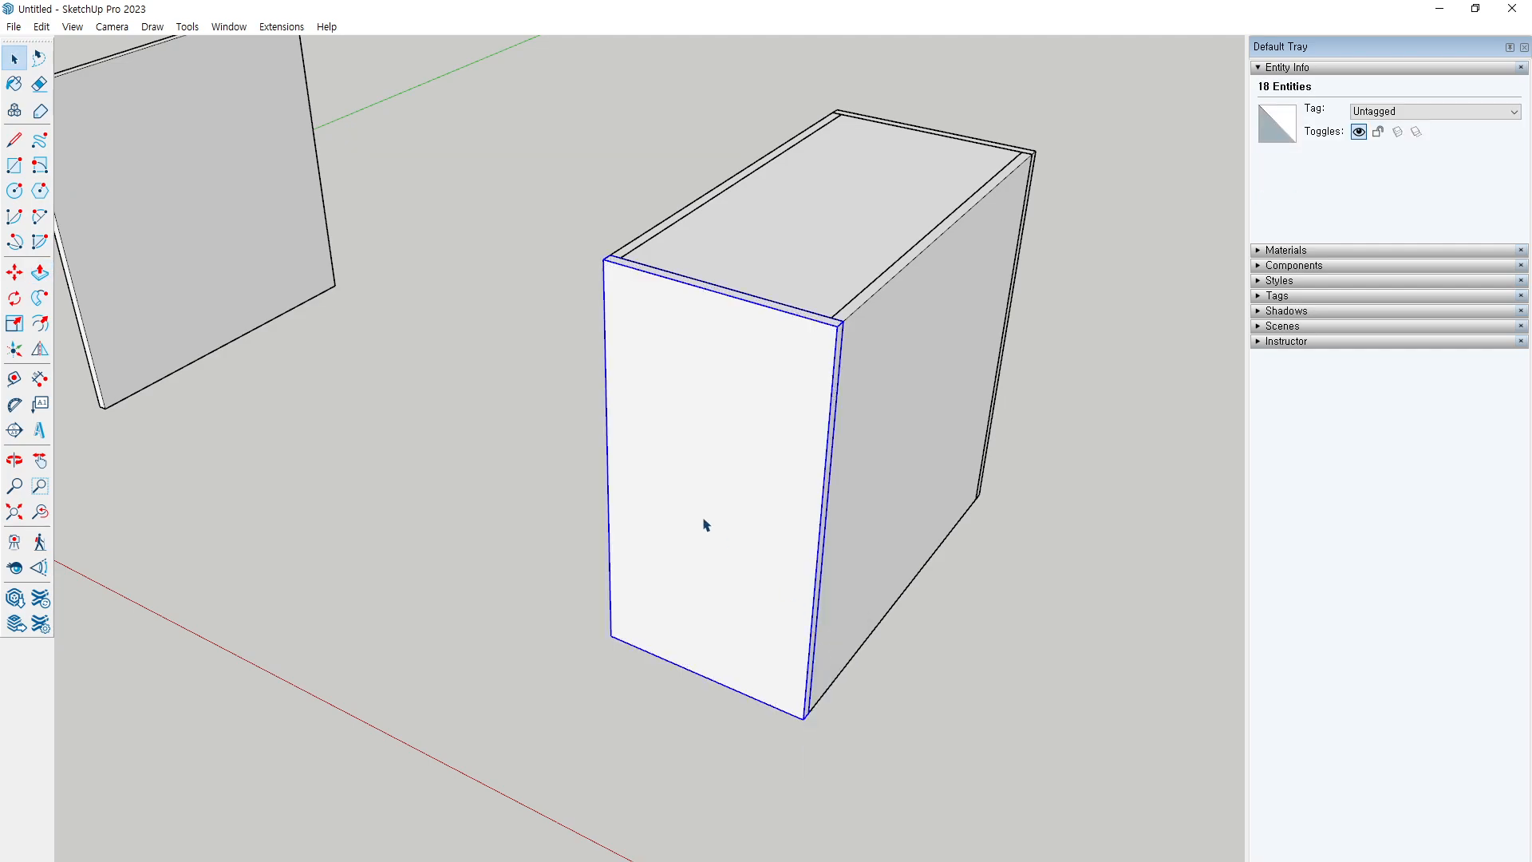
Rotate the grouped door horizontally about its hinge-side top corner so it swings partly open, and deselect it
{"action": "left_click", "coordinate": [14, 298]}
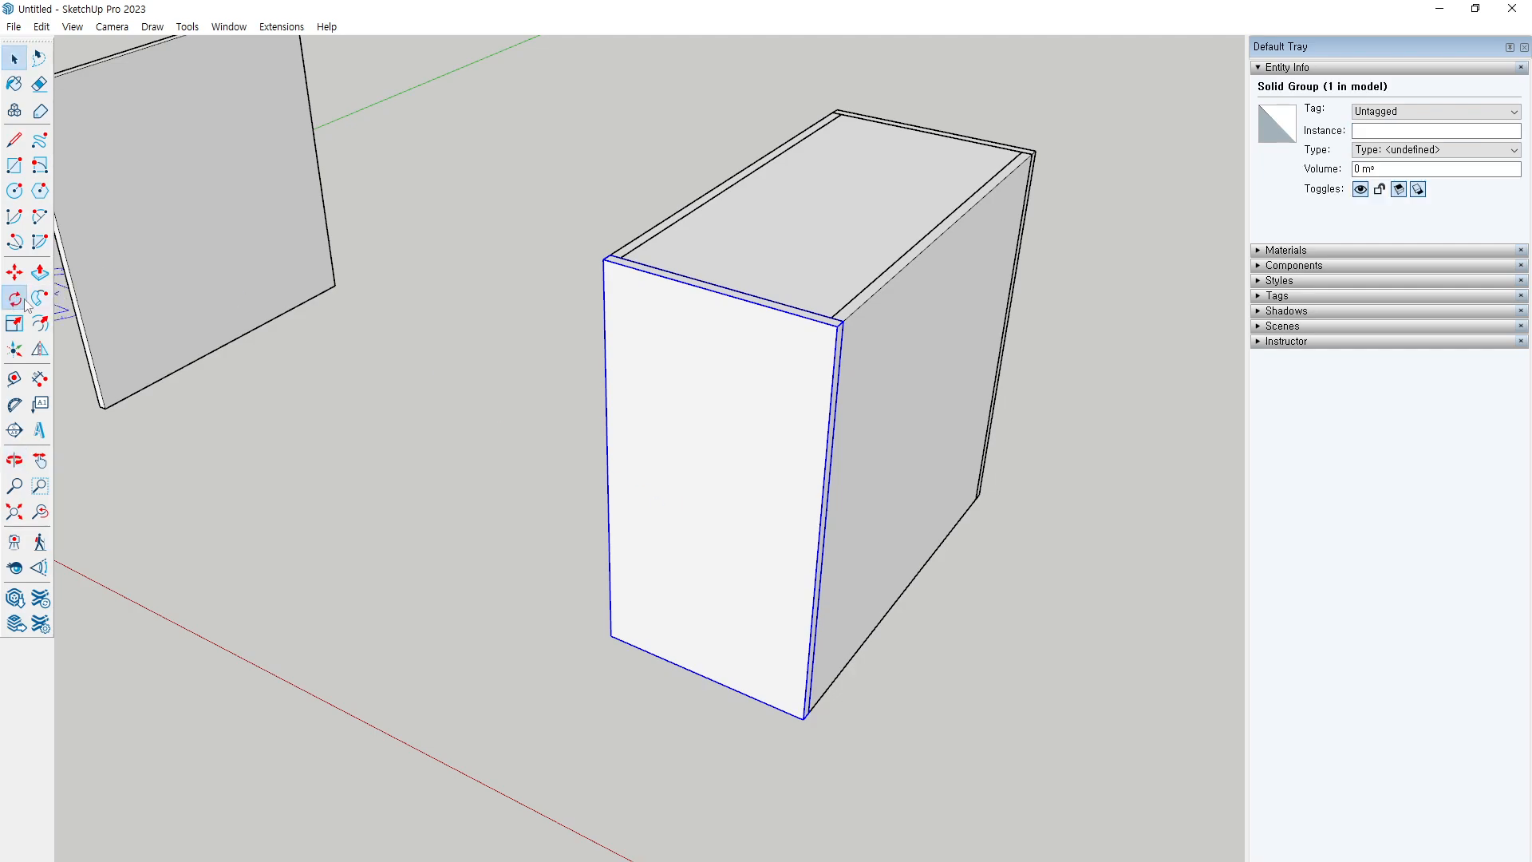
{"action": "middle_click_drag", "start_coordinate": [702, 312], "coordinate": [641, 334]}
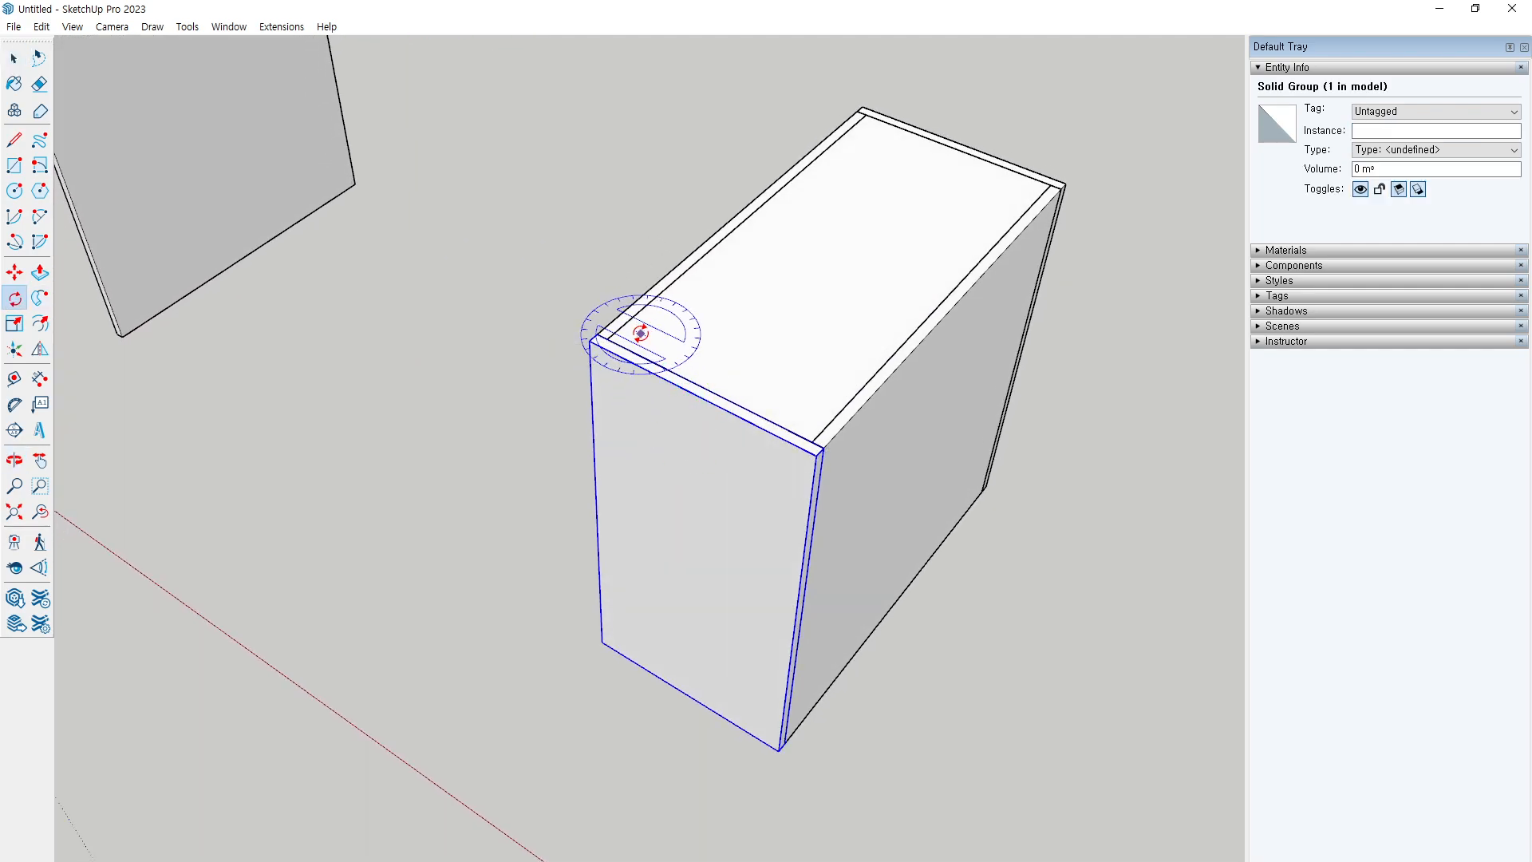
{"action": "left_click", "coordinate": [607, 335]}
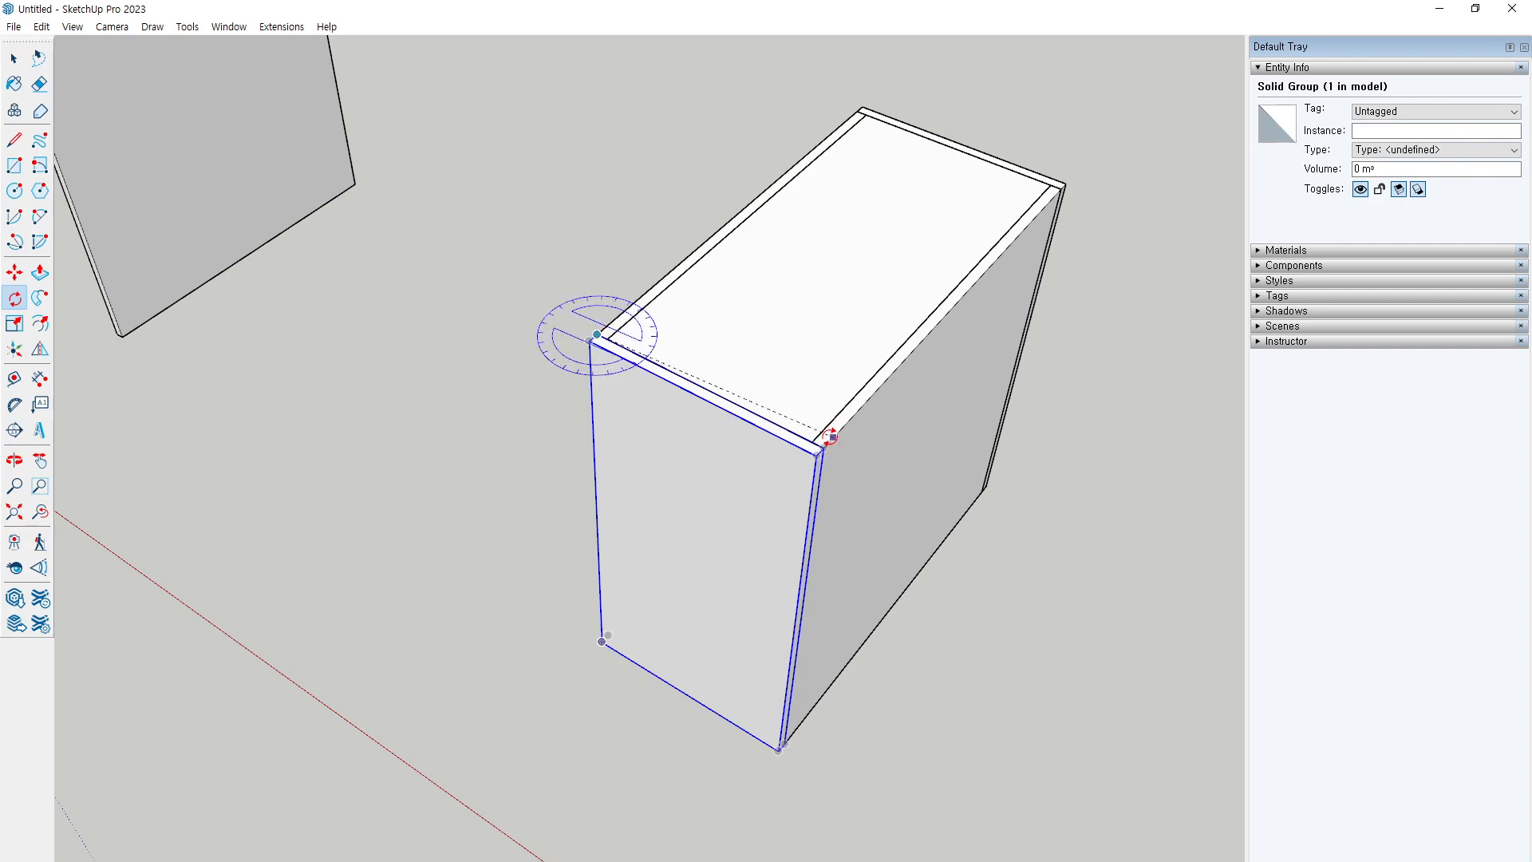
{"action": "left_click", "coordinate": [824, 450]}
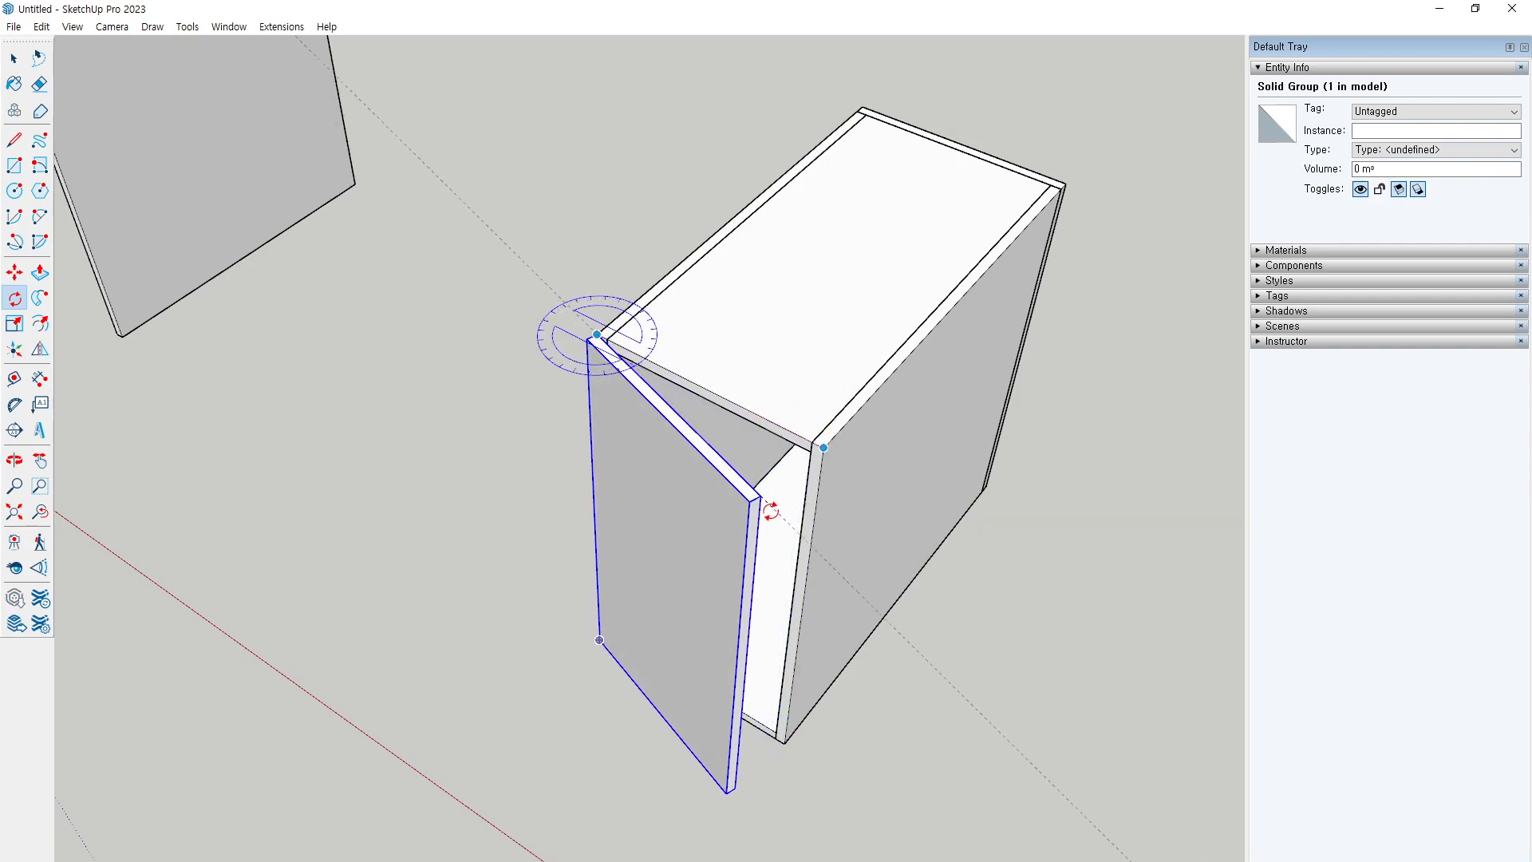
{"action": "left_click", "coordinate": [755, 534]}
{"action": "middle_click_drag", "start_coordinate": [1040, 632], "coordinate": [711, 354]}
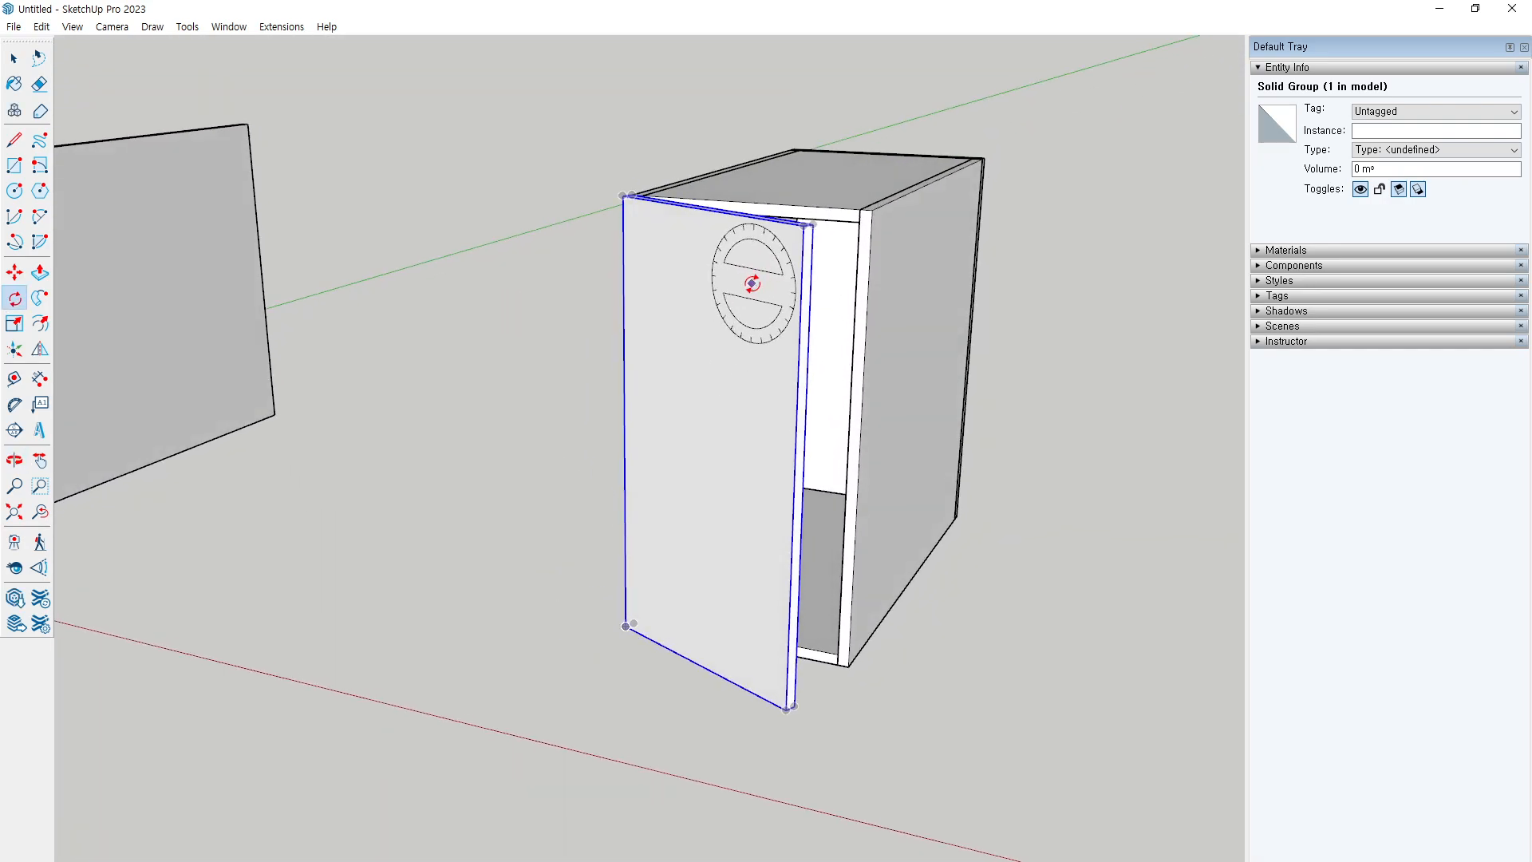
{"action": "middle_click_drag", "start_coordinate": [745, 280], "coordinate": [735, 336]}
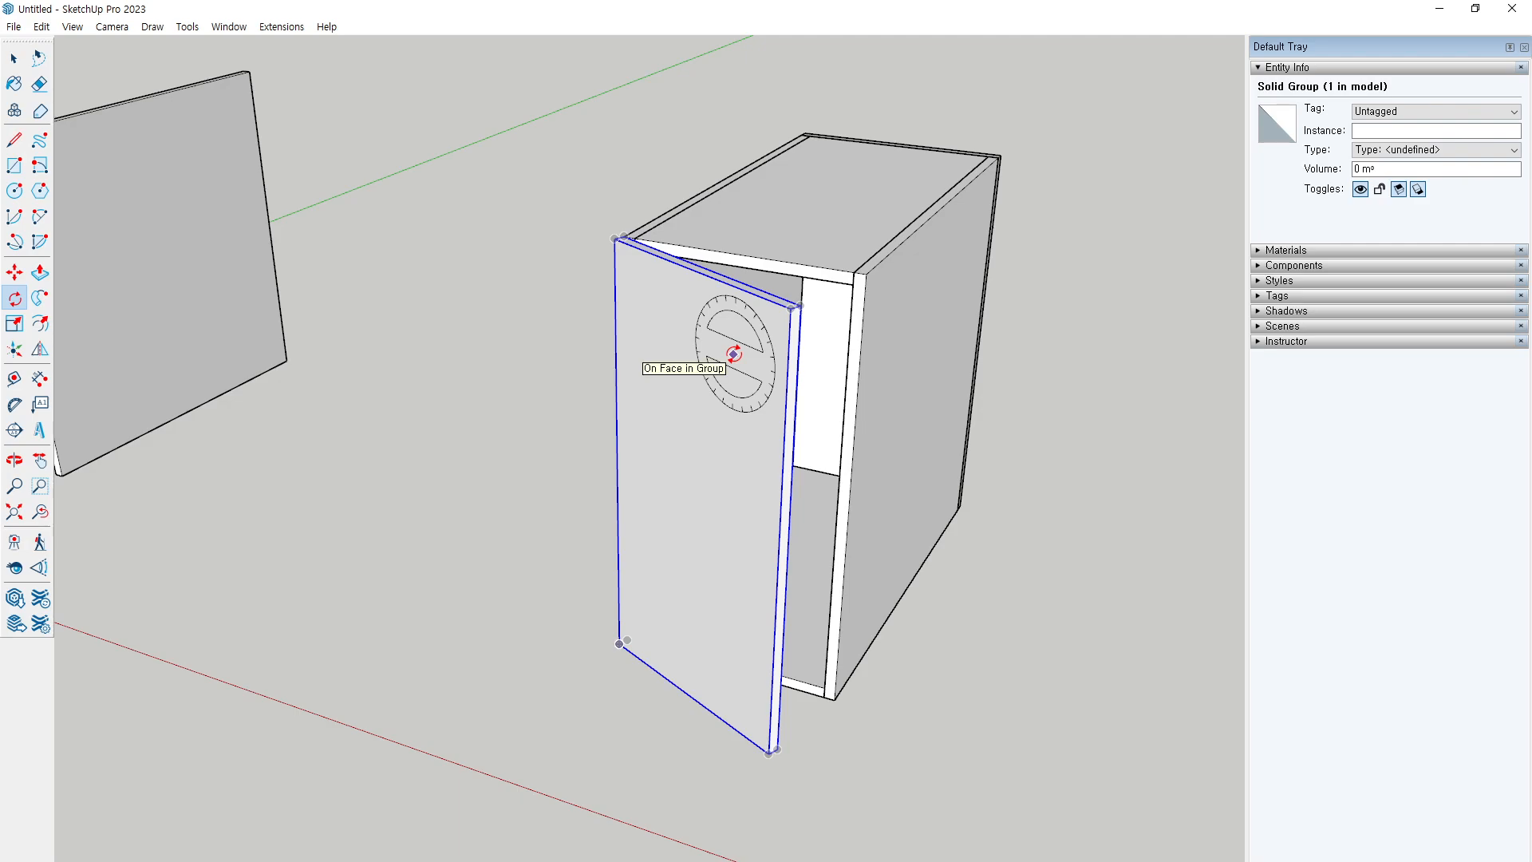
{"action": "key", "text": "space"}
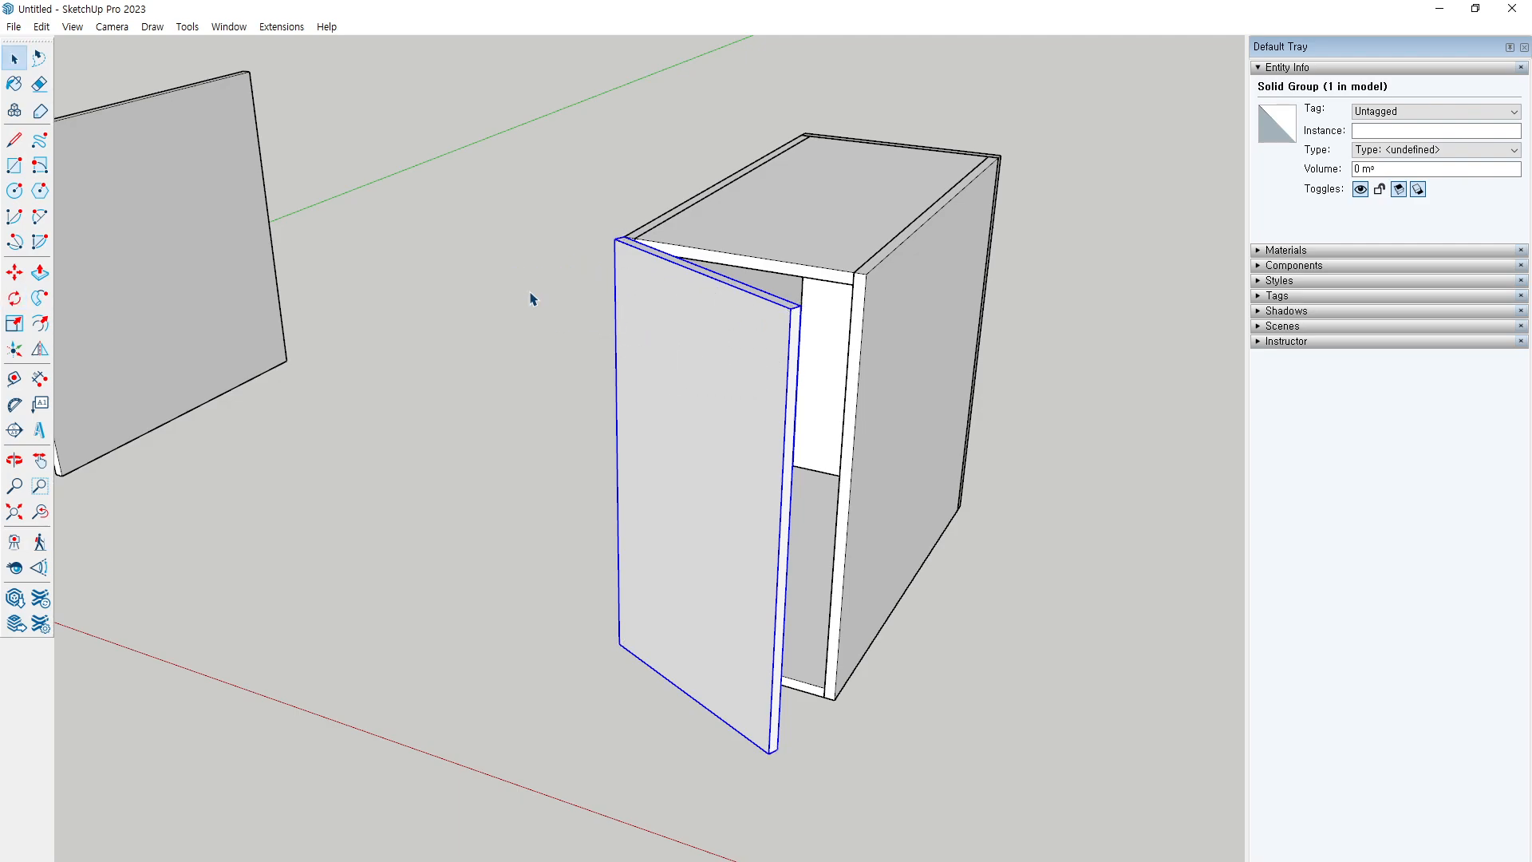
{"action": "left_click", "coordinate": [530, 297]}
Select all connected geometry of the ungrouped panel and copy it sideways to stand parallel to the original
{"action": "scroll", "coordinate": [496, 330], "scroll_direction": "down", "scroll_amount": 3}
{"action": "middle_click_drag", "start_coordinate": [496, 330], "coordinate": [455, 387]}
{"action": "scroll", "coordinate": [167, 288], "scroll_direction": "up", "scroll_amount": 3}
{"action": "left_click", "coordinate": [455, 386]}
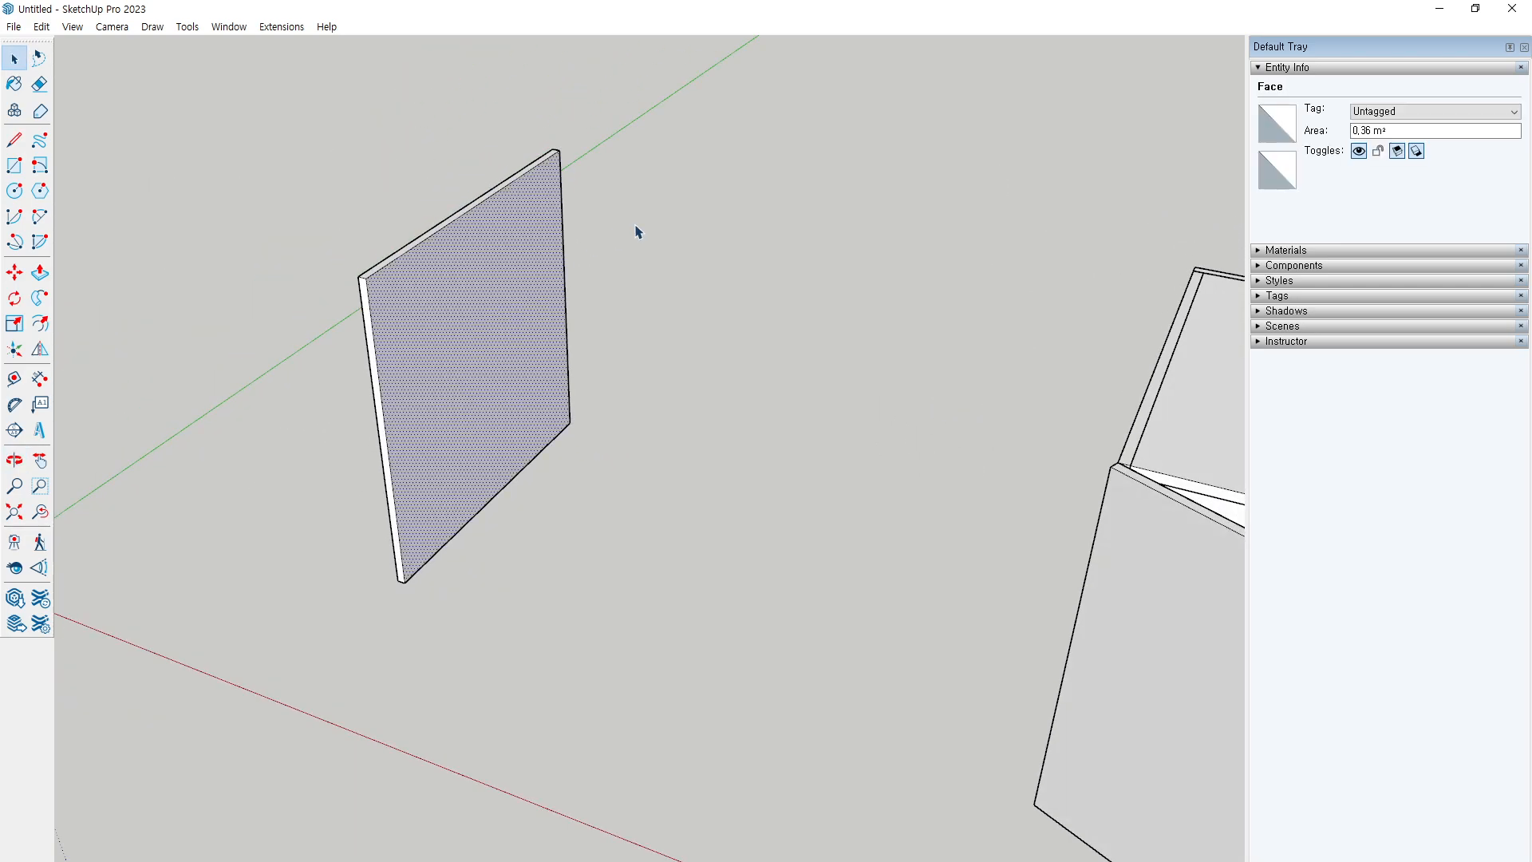
{"action": "scroll", "coordinate": [421, 203], "scroll_direction": "up", "scroll_amount": 2}
{"action": "scroll", "coordinate": [459, 396], "scroll_direction": "up", "scroll_amount": 1}
{"action": "triple_click", "coordinate": [465, 421]}
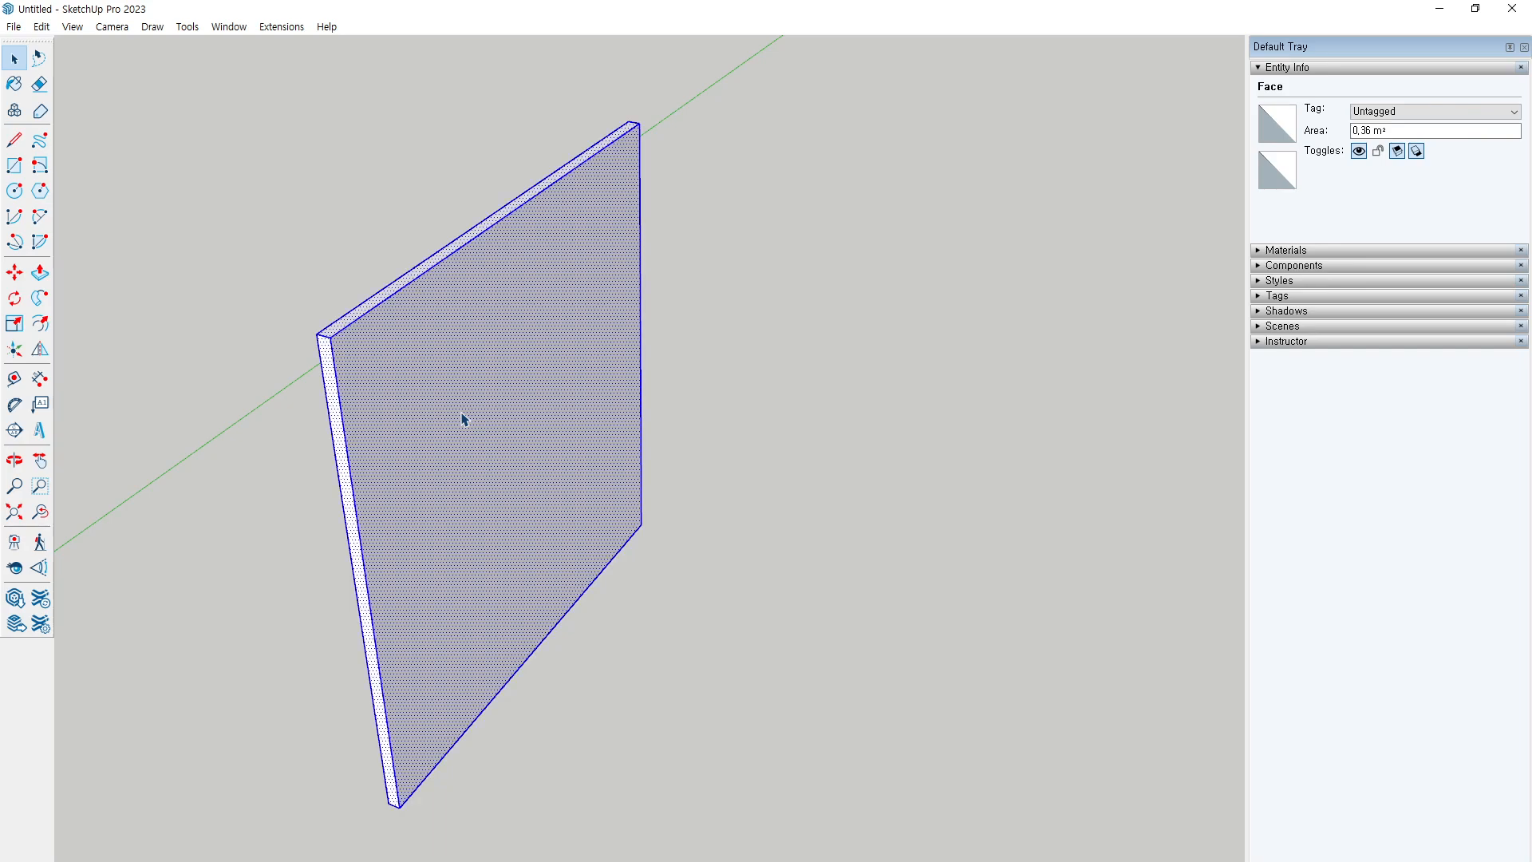
{"action": "left_click", "coordinate": [793, 431]}
{"action": "triple_click", "coordinate": [446, 386]}
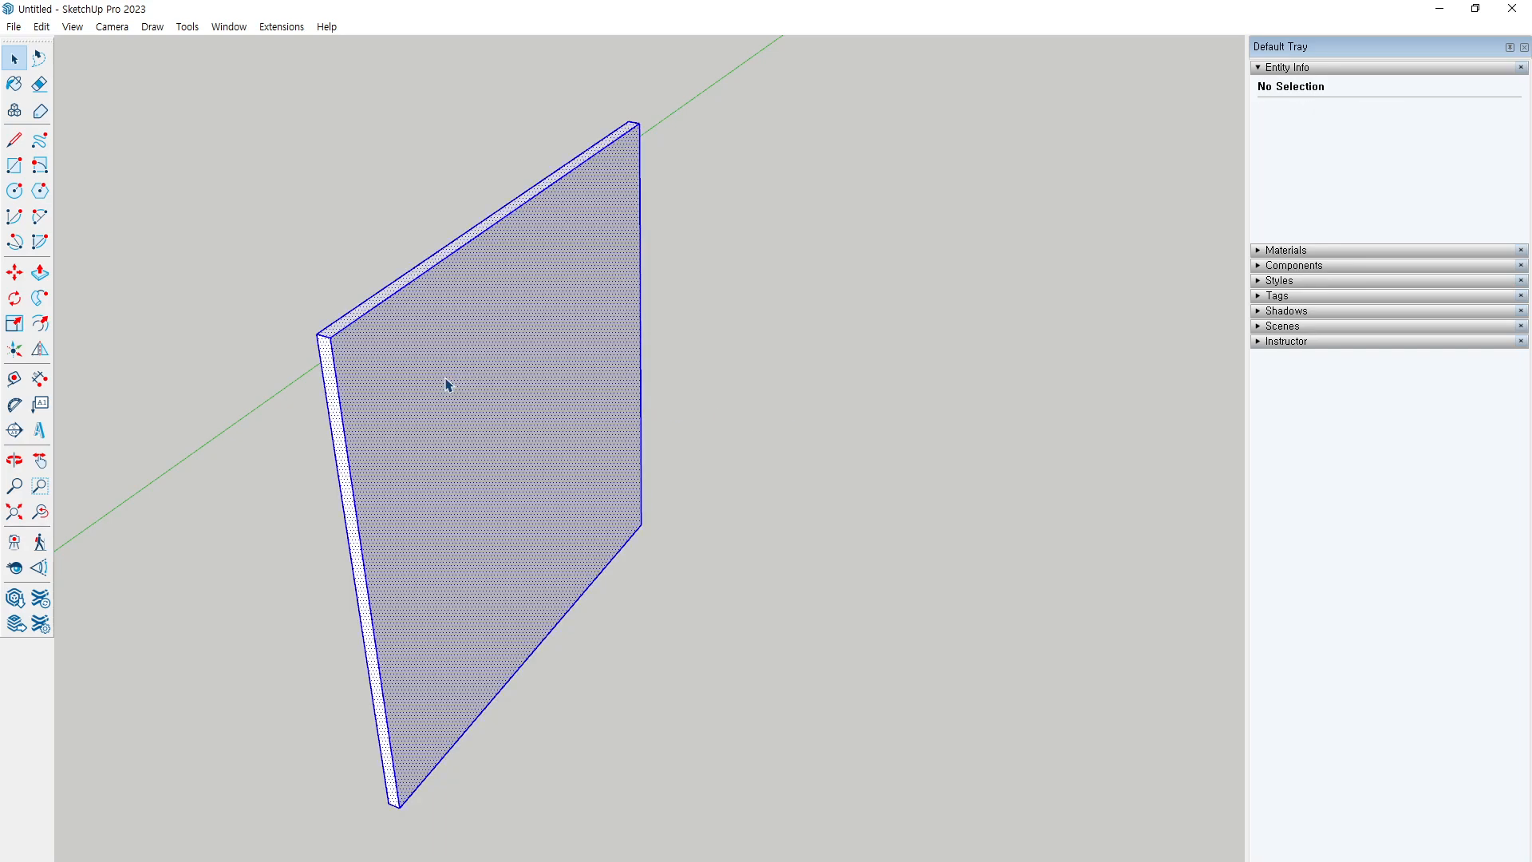
{"action": "key", "text": "m"}
{"action": "scroll", "coordinate": [322, 334], "scroll_direction": "down", "scroll_amount": 2}
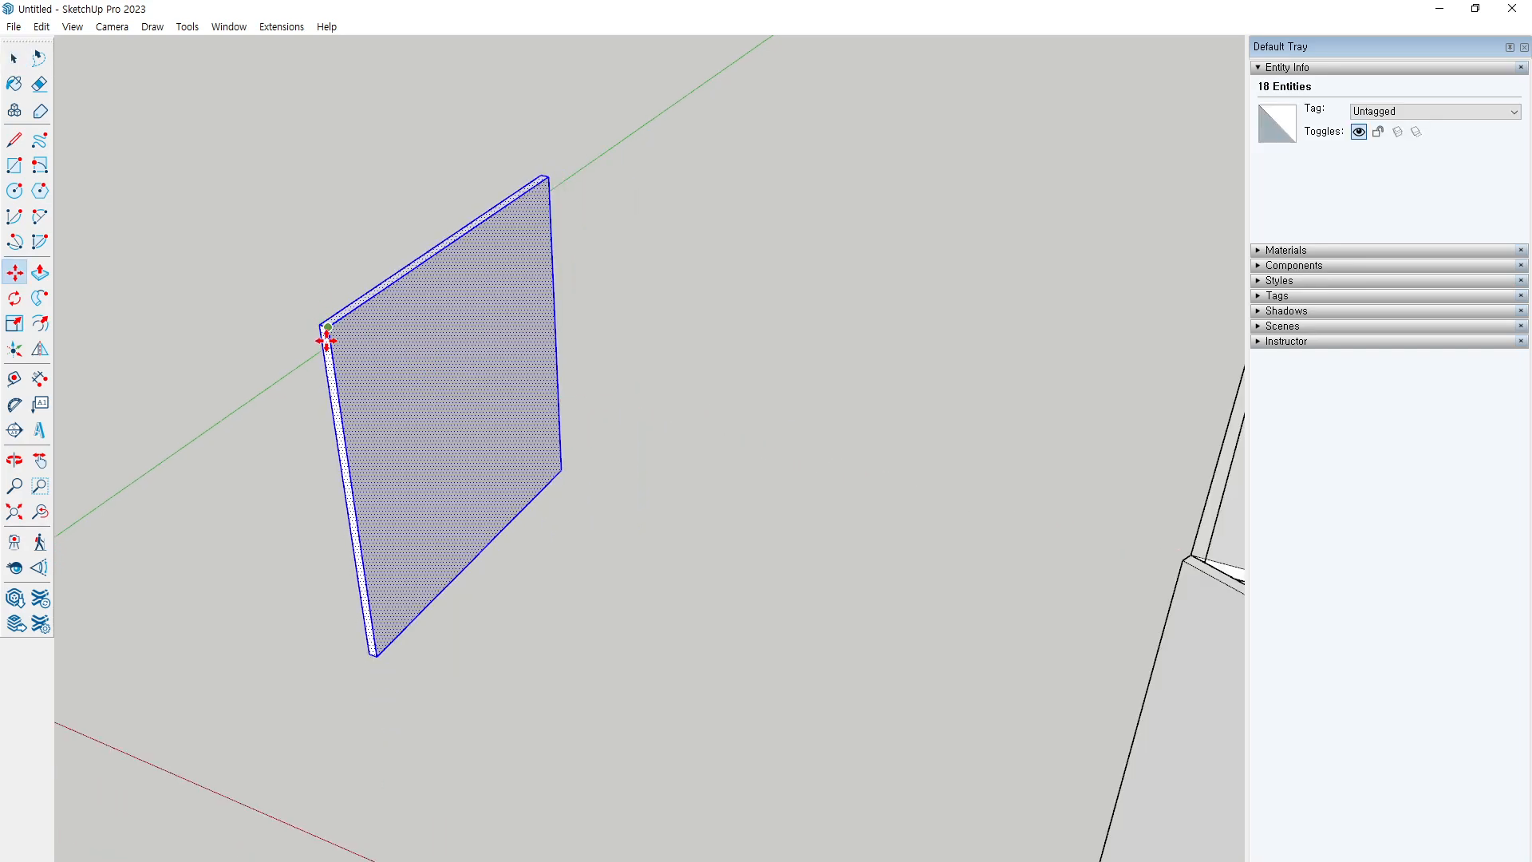
{"action": "left_click", "coordinate": [368, 656]}
{"action": "key", "text": "ctrl"}
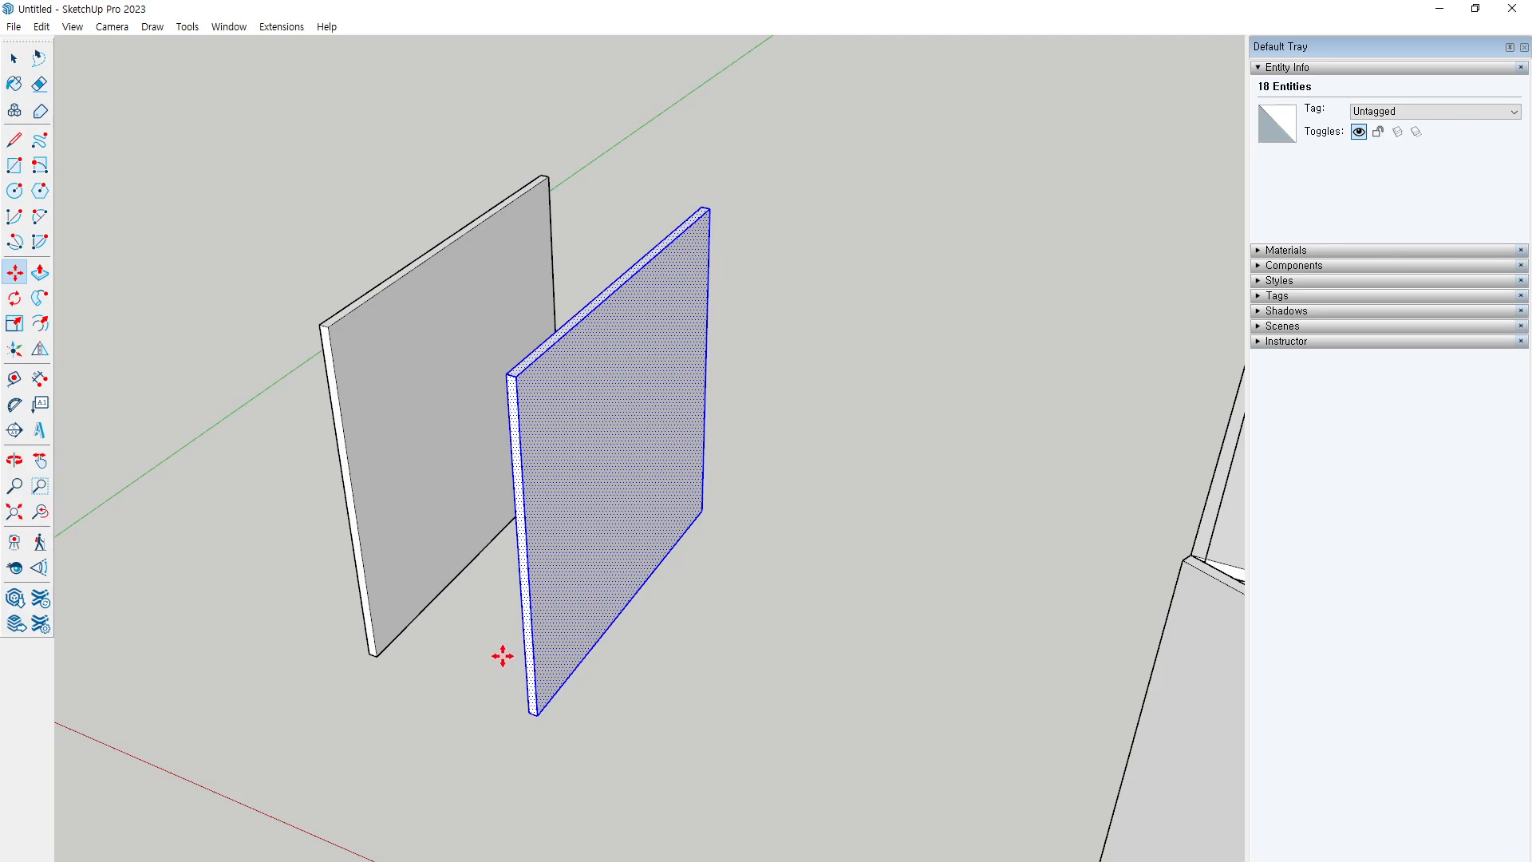
Draw a rectangle across the tops of both ungrouped panels, from the original's inner front corner to the copy's outer back corner
{"action": "middle_click_drag", "start_coordinate": [414, 635], "coordinate": [386, 657]}
{"action": "key", "text": "r"}
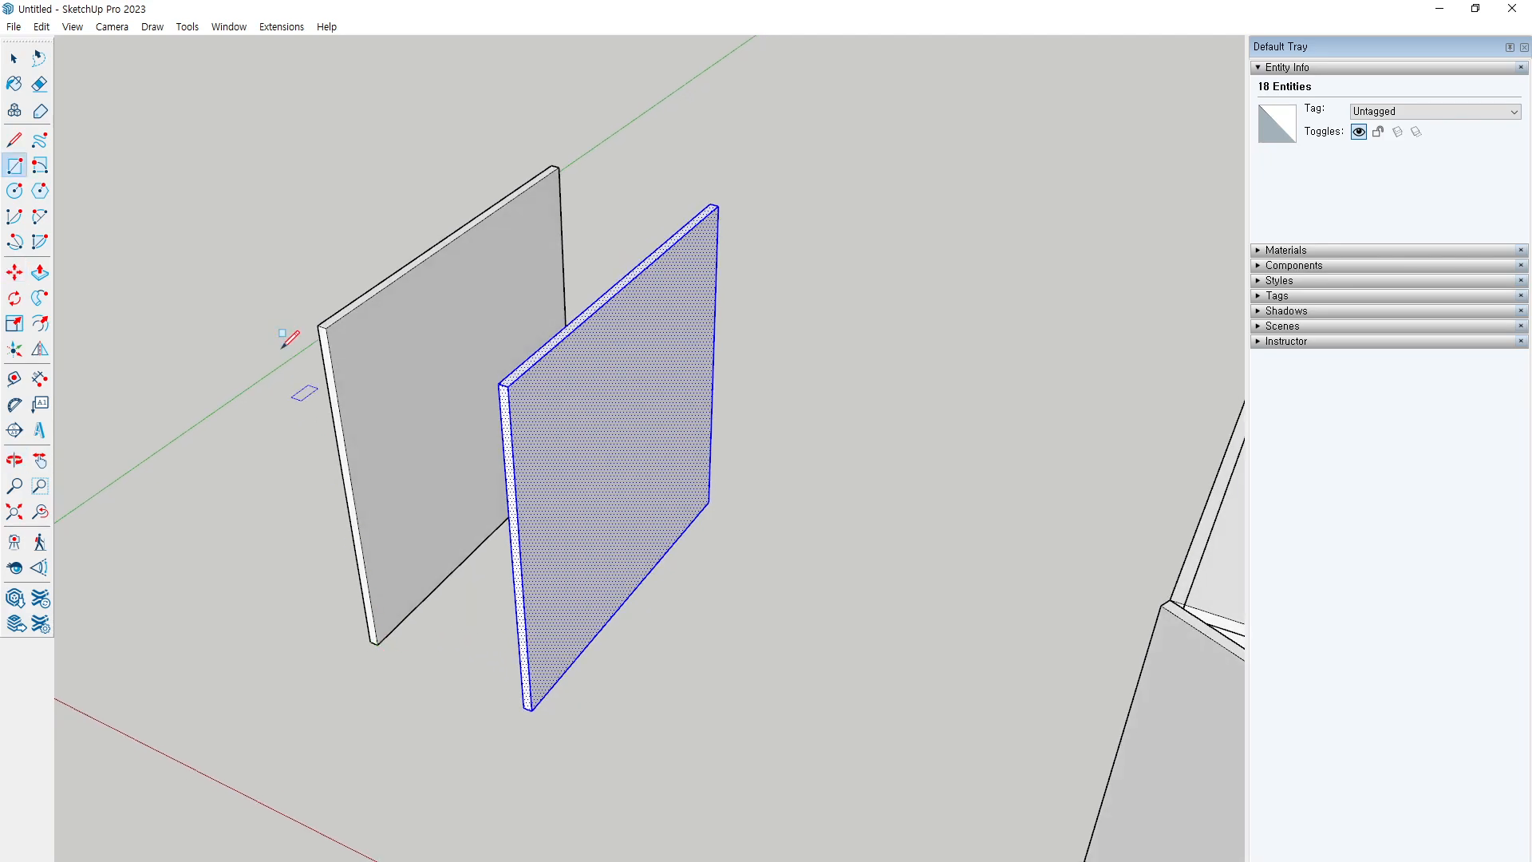
{"action": "left_click", "coordinate": [326, 327]}
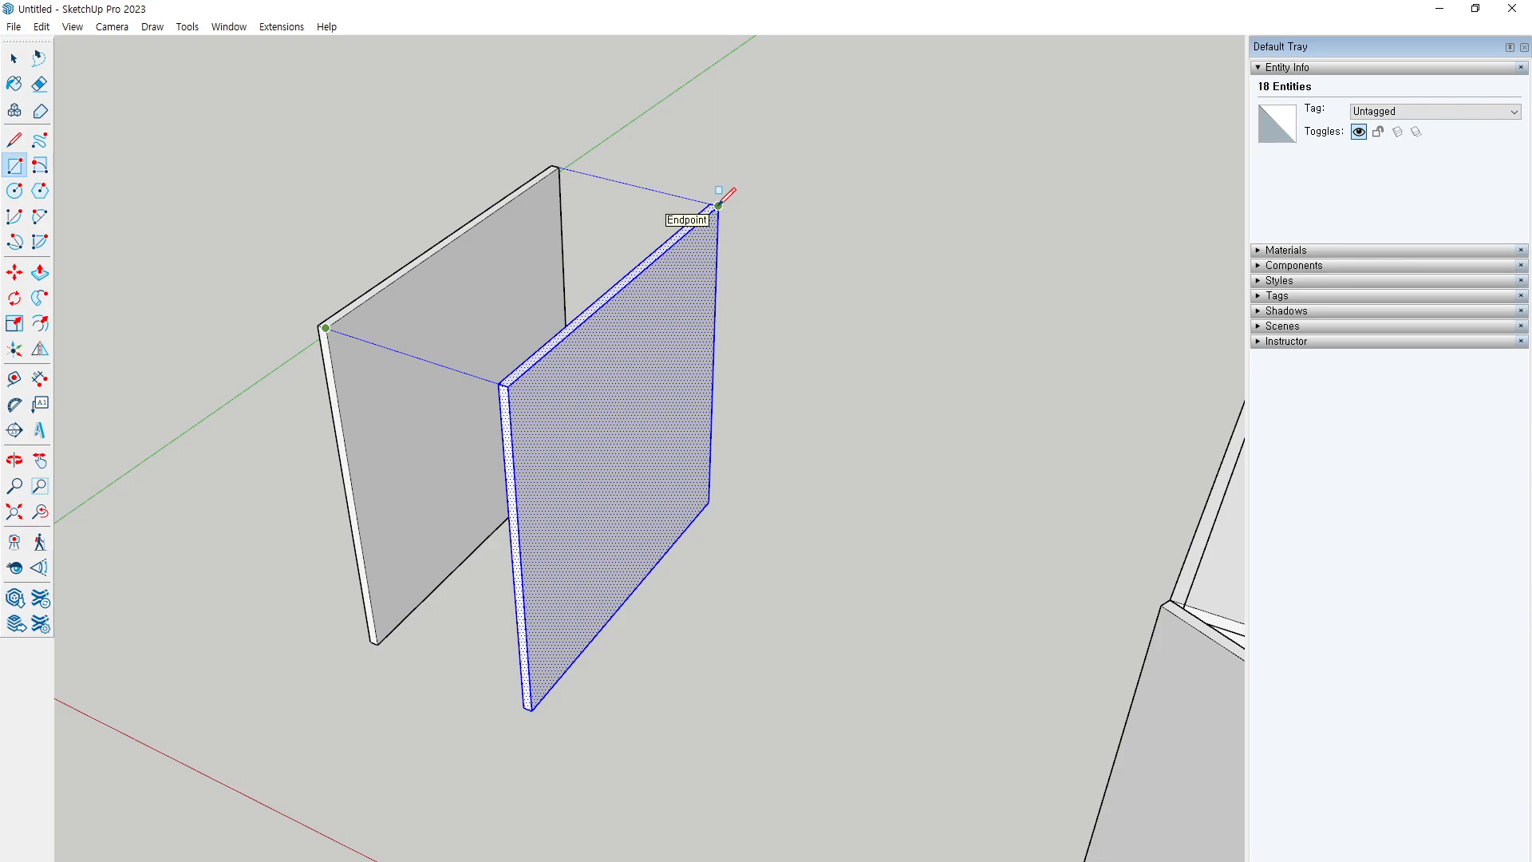
{"action": "left_click", "coordinate": [718, 205]}
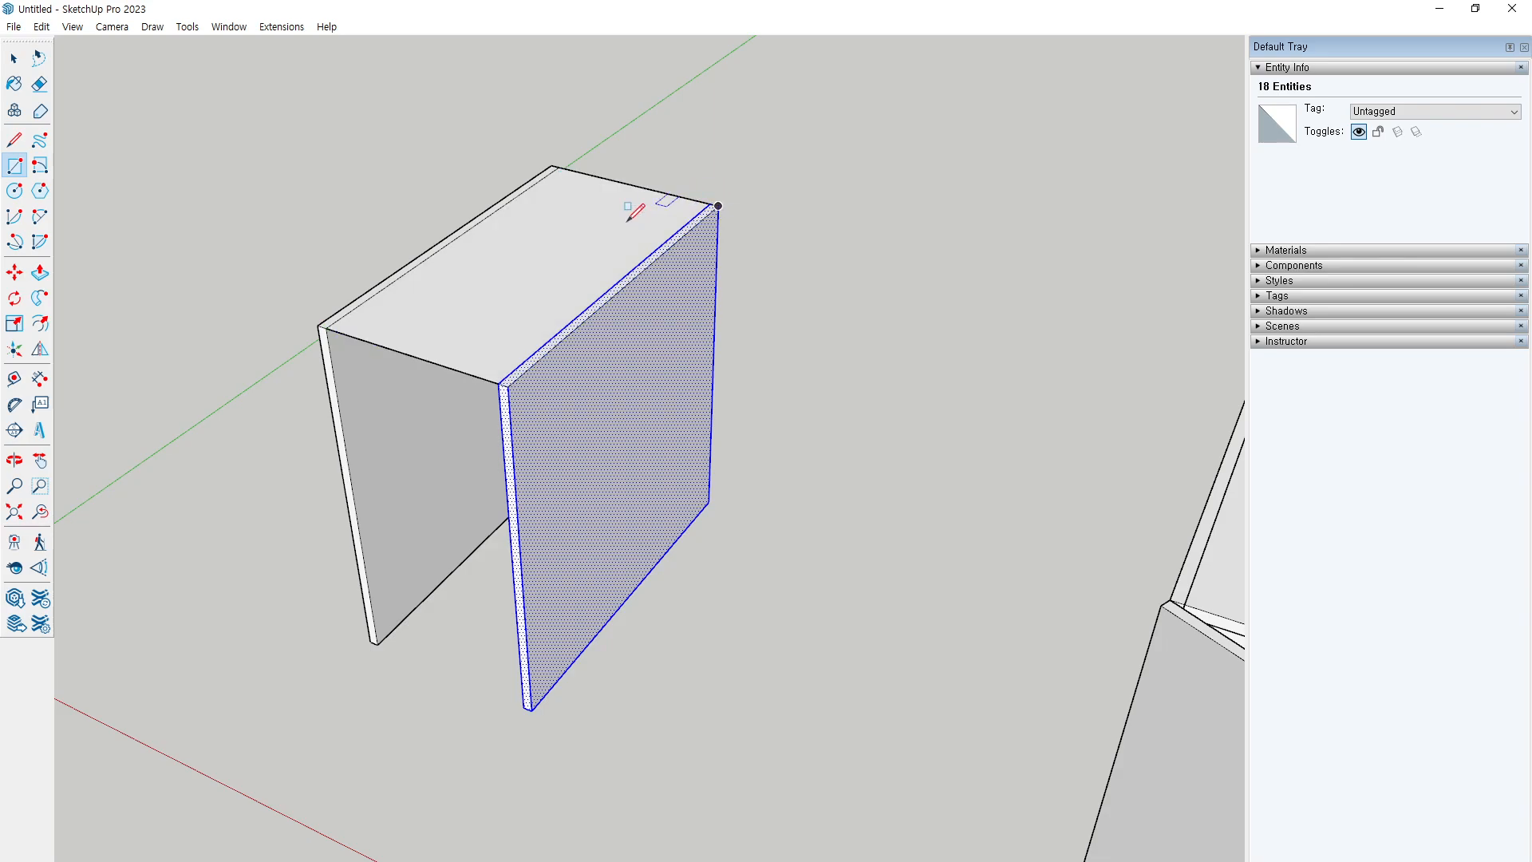
Try to push the rectangle between the two panels with Push/Pull, and undo both the extrusion and the rectangle
{"action": "middle_click_drag", "start_coordinate": [626, 212], "coordinate": [537, 295]}
{"action": "key", "text": "p"}
{"action": "left_click_drag", "start_coordinate": [530, 297], "coordinate": [530, 306]}
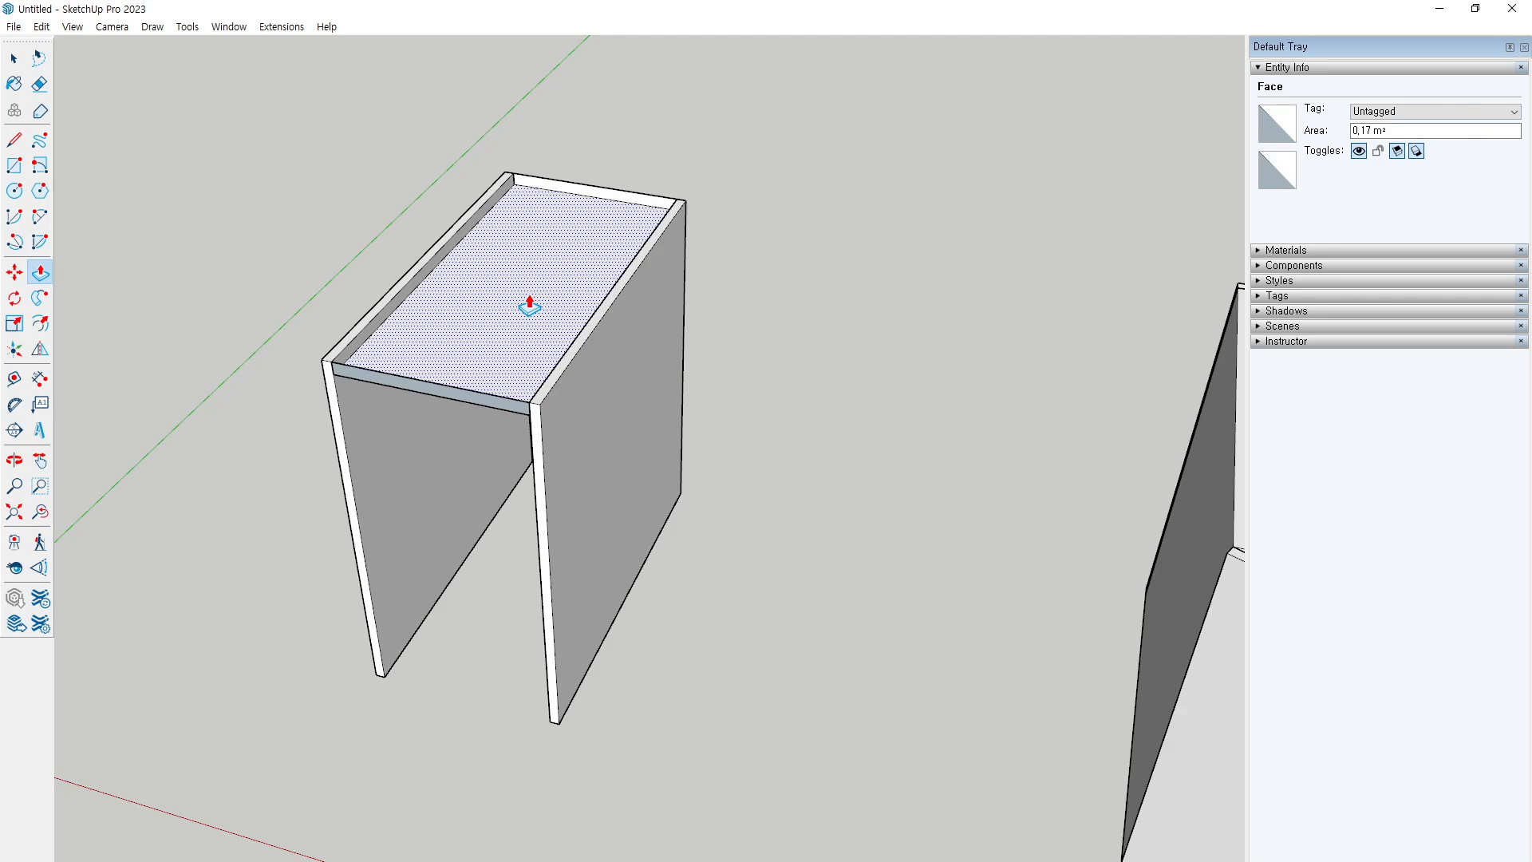
{"action": "scroll", "coordinate": [530, 306], "scroll_direction": "up", "scroll_amount": 4}
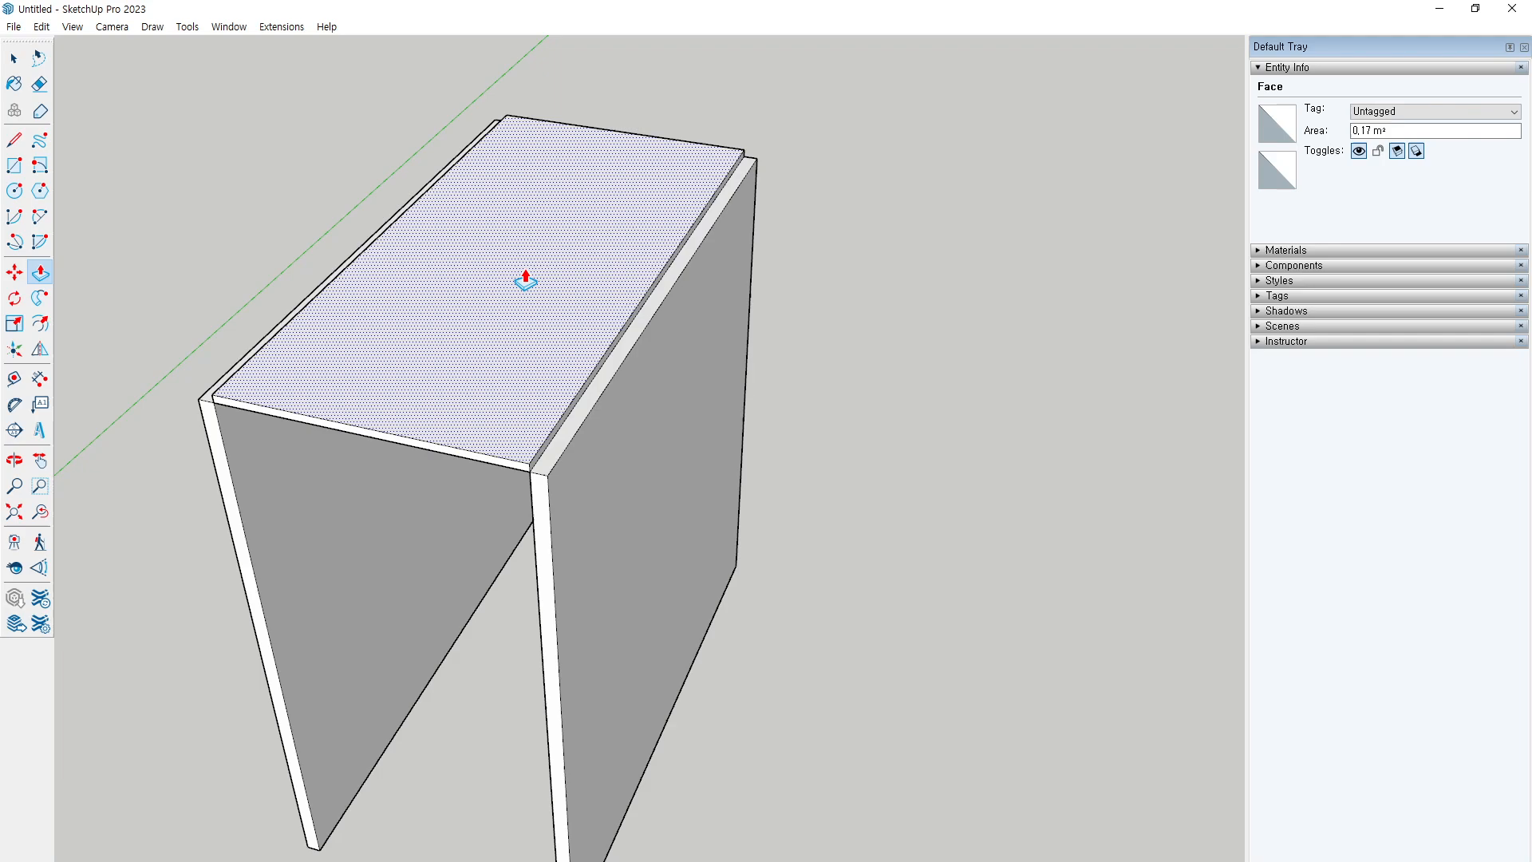
{"action": "key", "text": "Escape"}
{"action": "key", "text": "ctrl+z"}
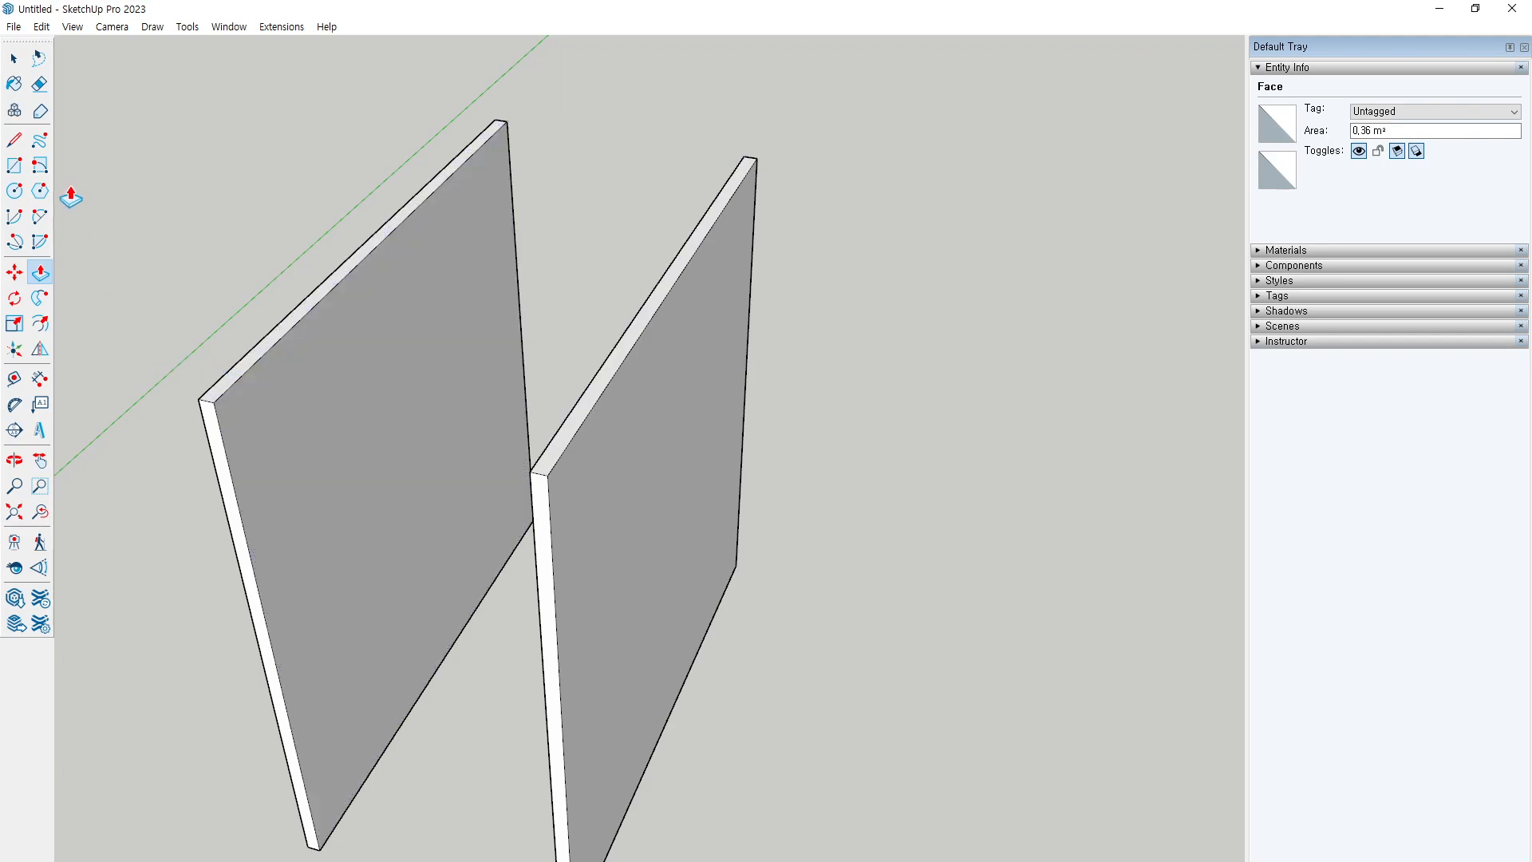
Draw a rectangle bridging the tops of the two ungrouped panels between their opposite inner corners
{"action": "left_click", "coordinate": [15, 166]}
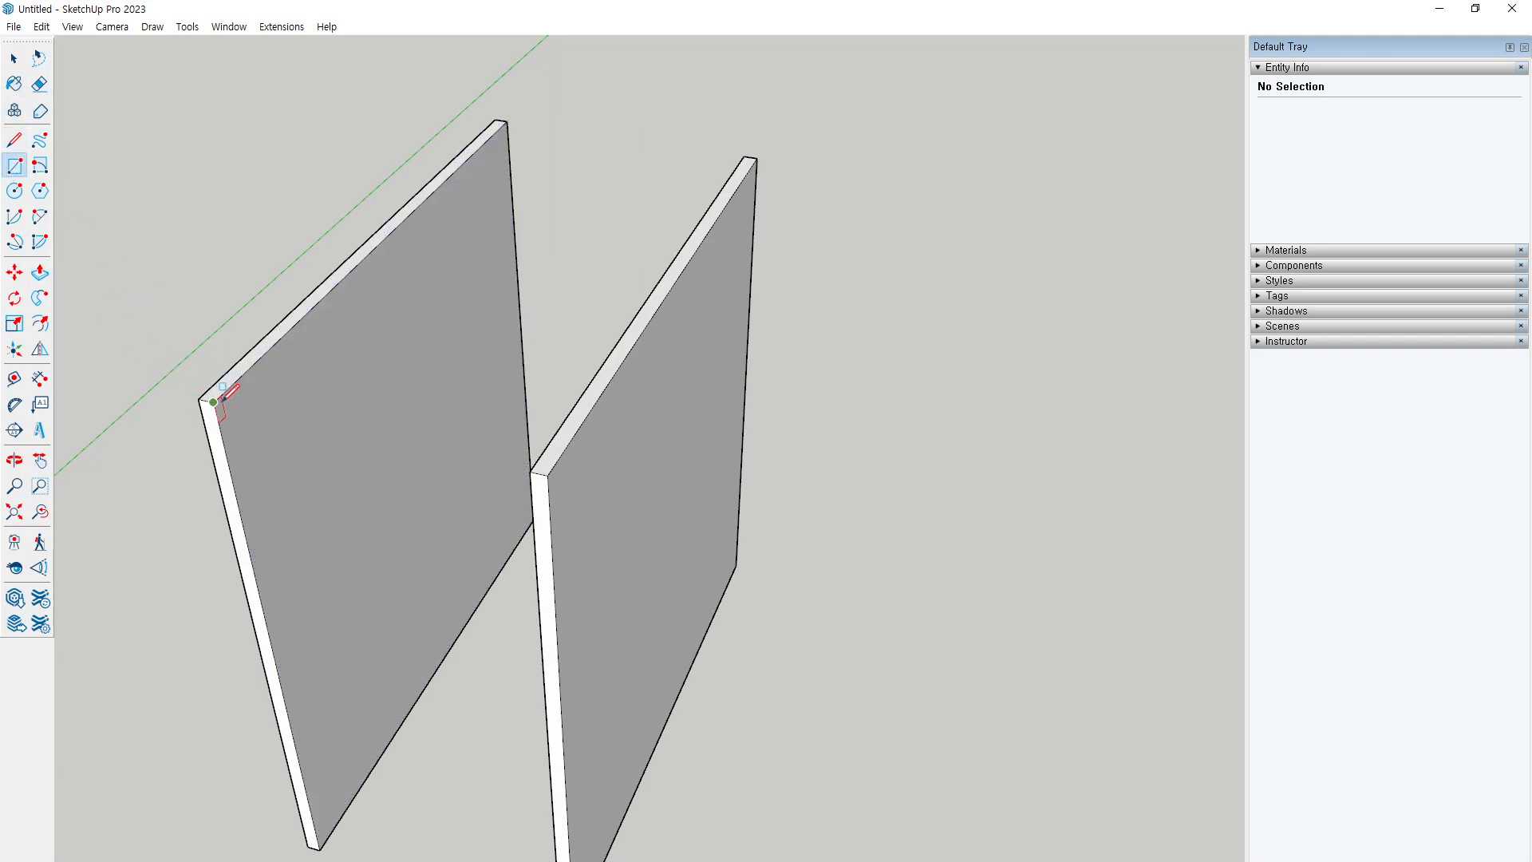
{"action": "left_click", "coordinate": [213, 402]}
{"action": "left_click", "coordinate": [744, 156]}
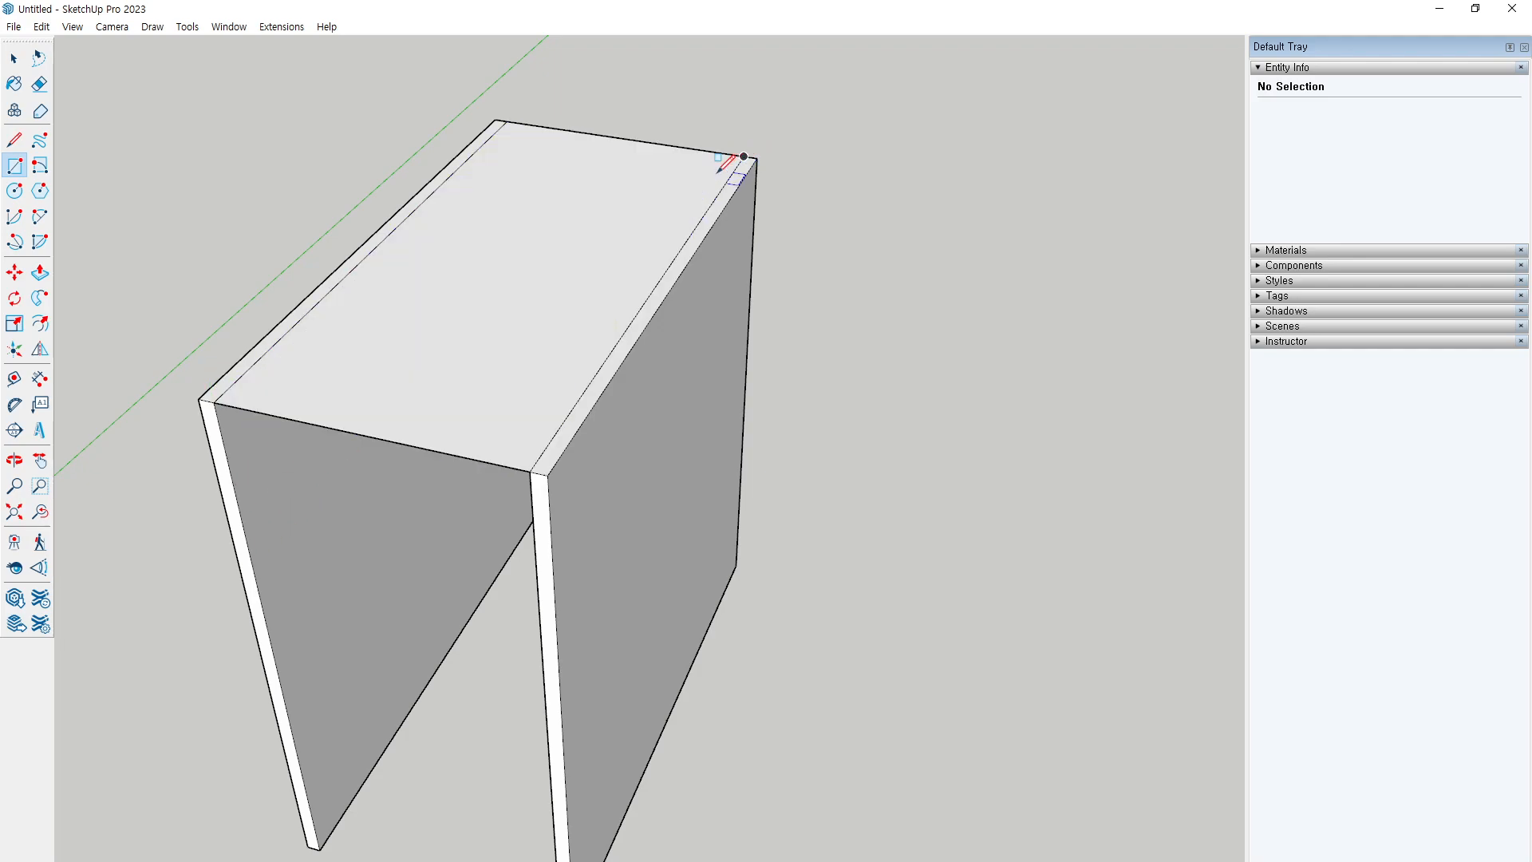
Push the top rectangle slightly downward between the two side panels to give the top board its thickness
{"action": "key", "text": "p"}
{"action": "left_click", "coordinate": [495, 370]}
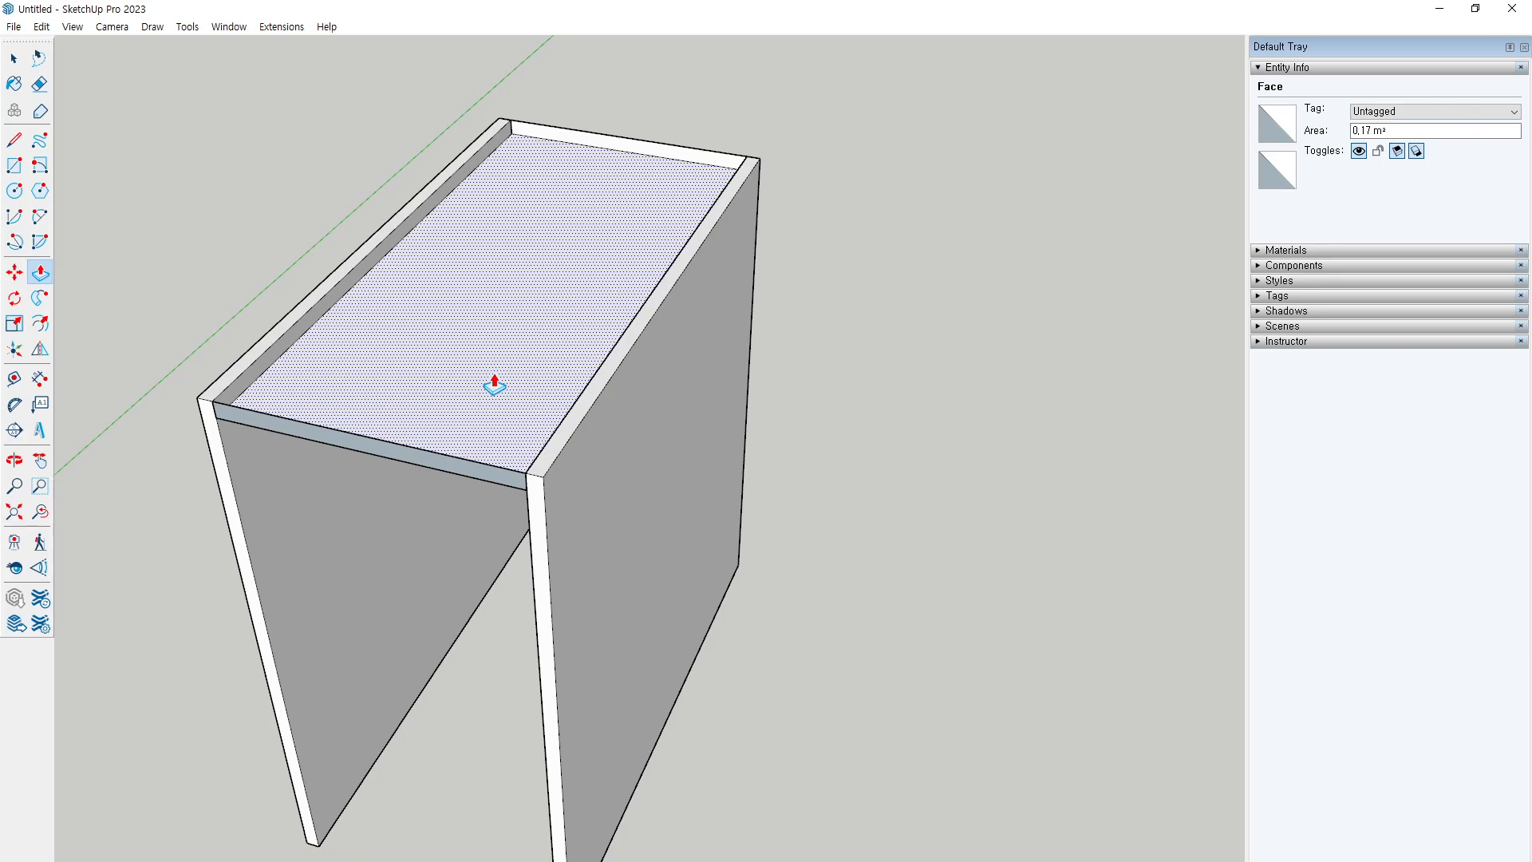
{"action": "double_click", "coordinate": [495, 386]}
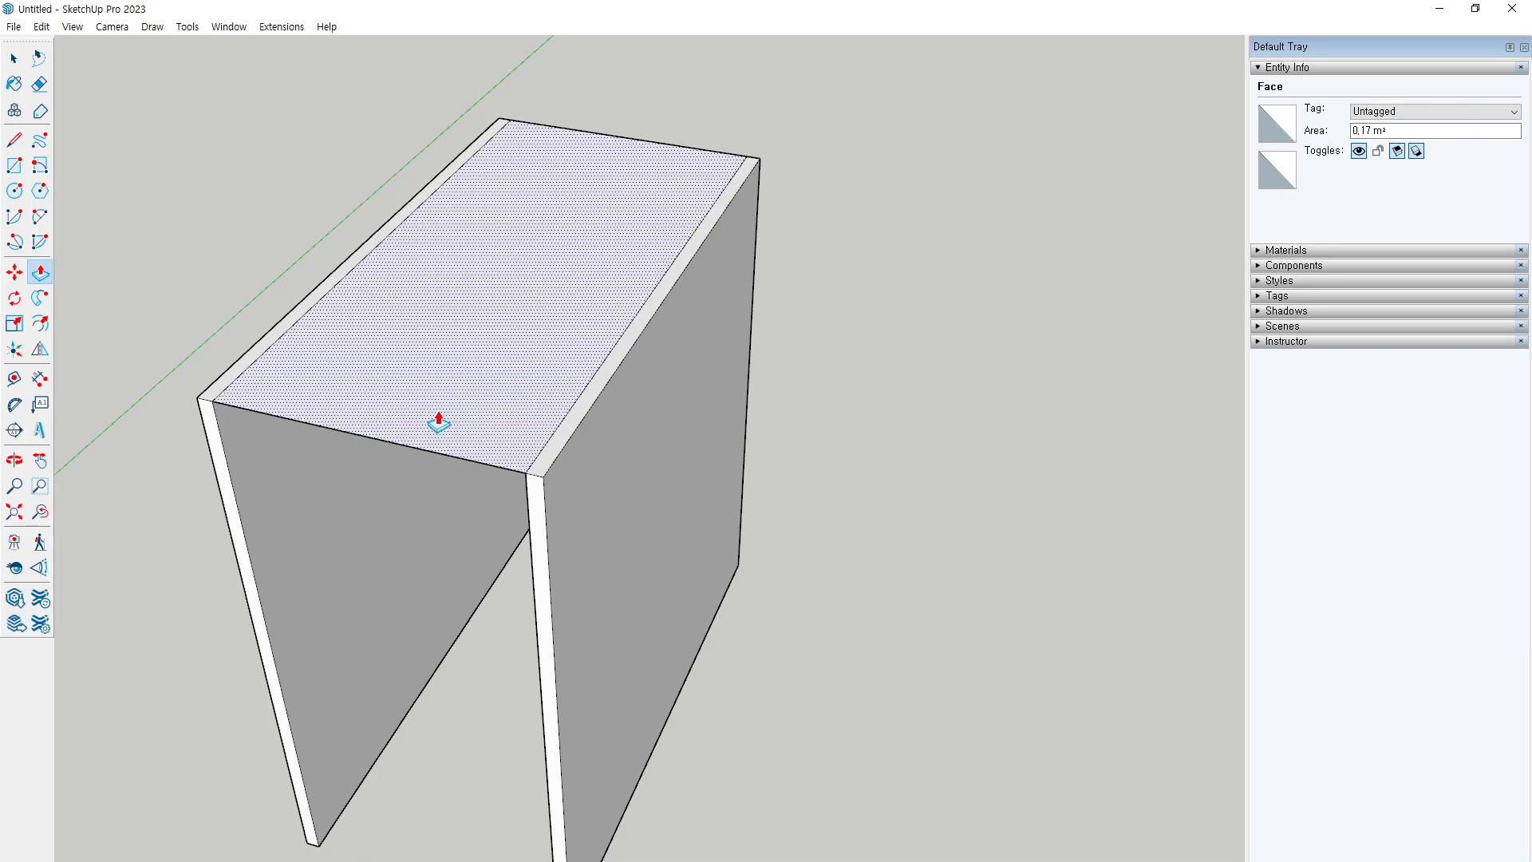
{"action": "middle_click_drag", "start_coordinate": [410, 469], "coordinate": [414, 510]}
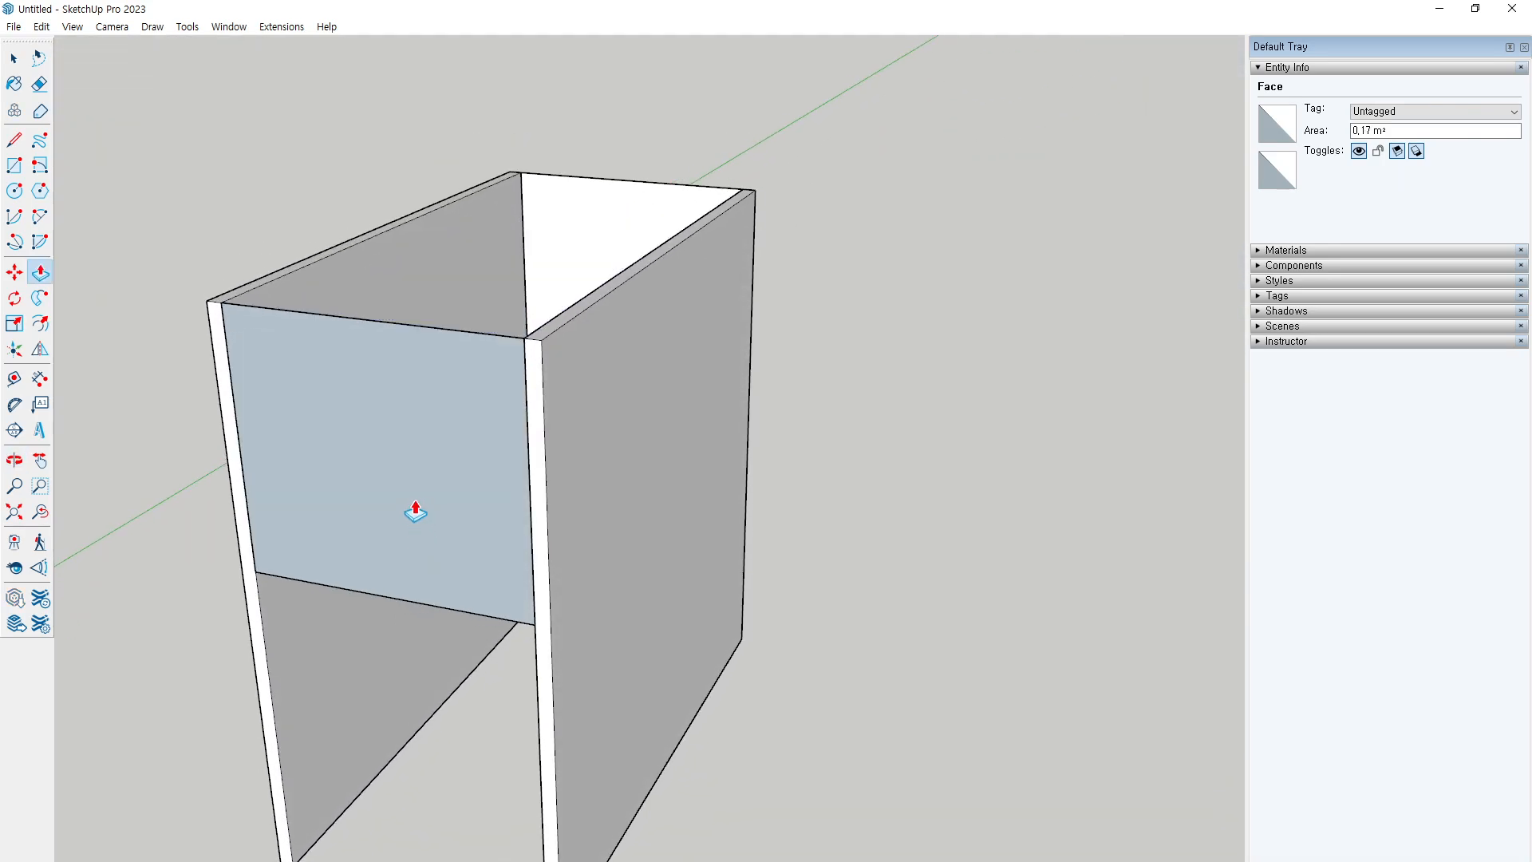
{"action": "middle_click_drag", "start_coordinate": [352, 294], "coordinate": [335, 471]}
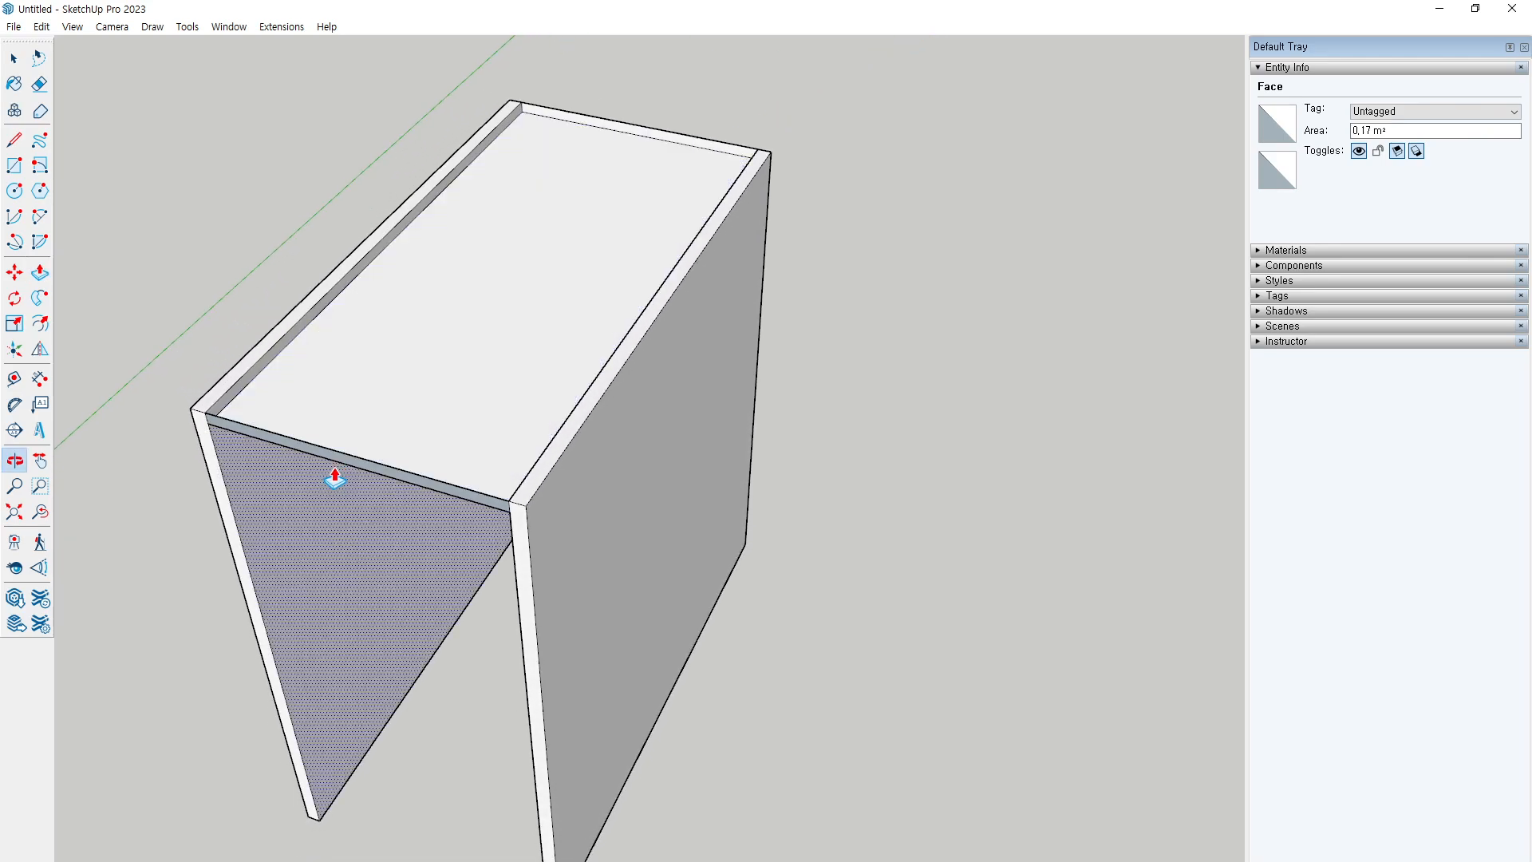
Draw a line between the inner front top corners of the side panels to close the recessed top with a face
{"action": "key", "text": "l"}
{"action": "left_click", "coordinate": [206, 411]}
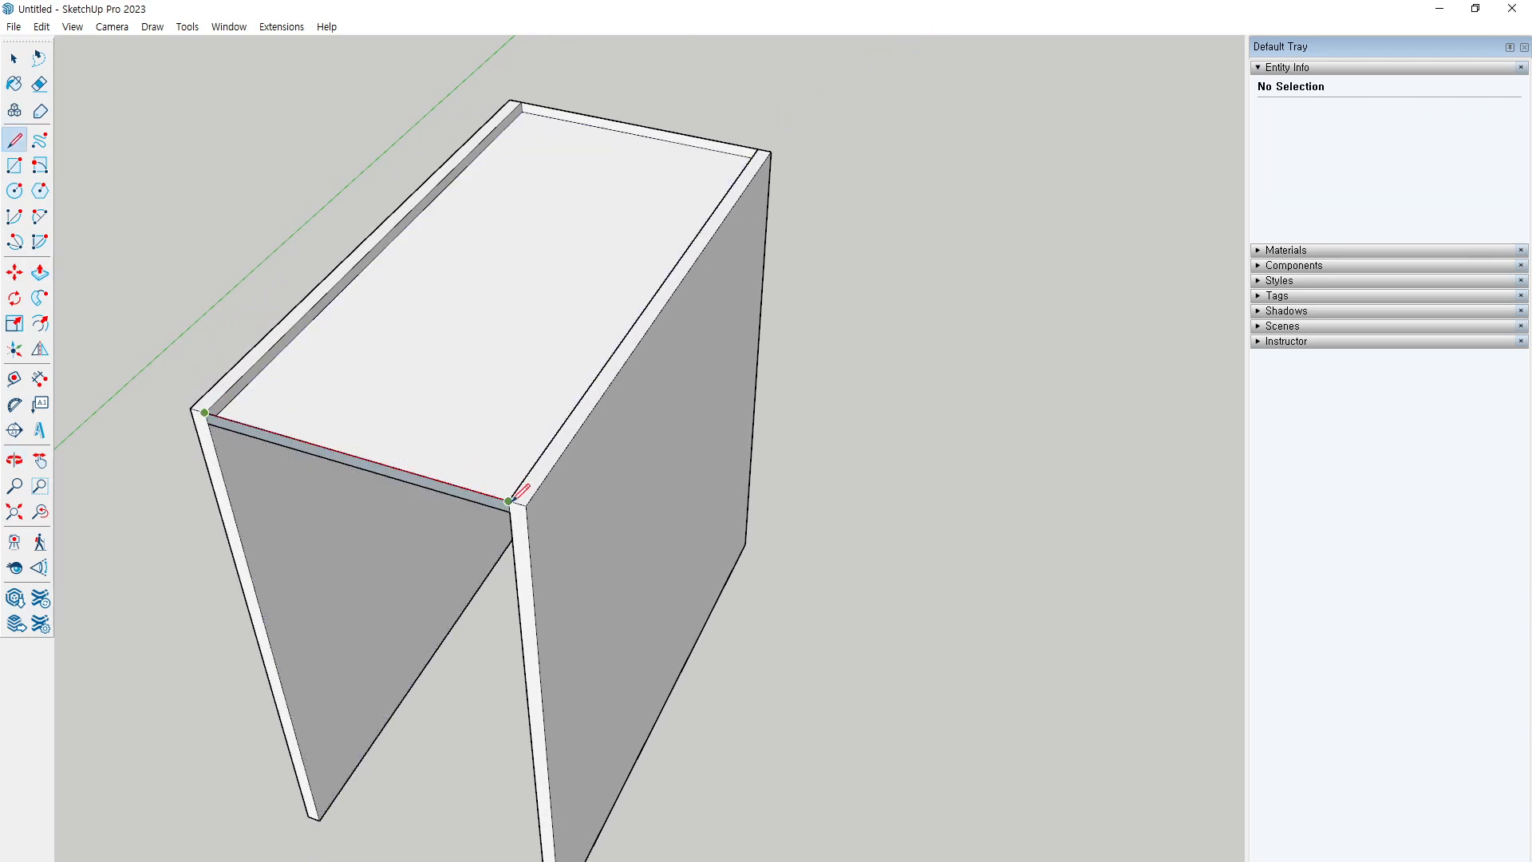
{"action": "left_click", "coordinate": [511, 501]}
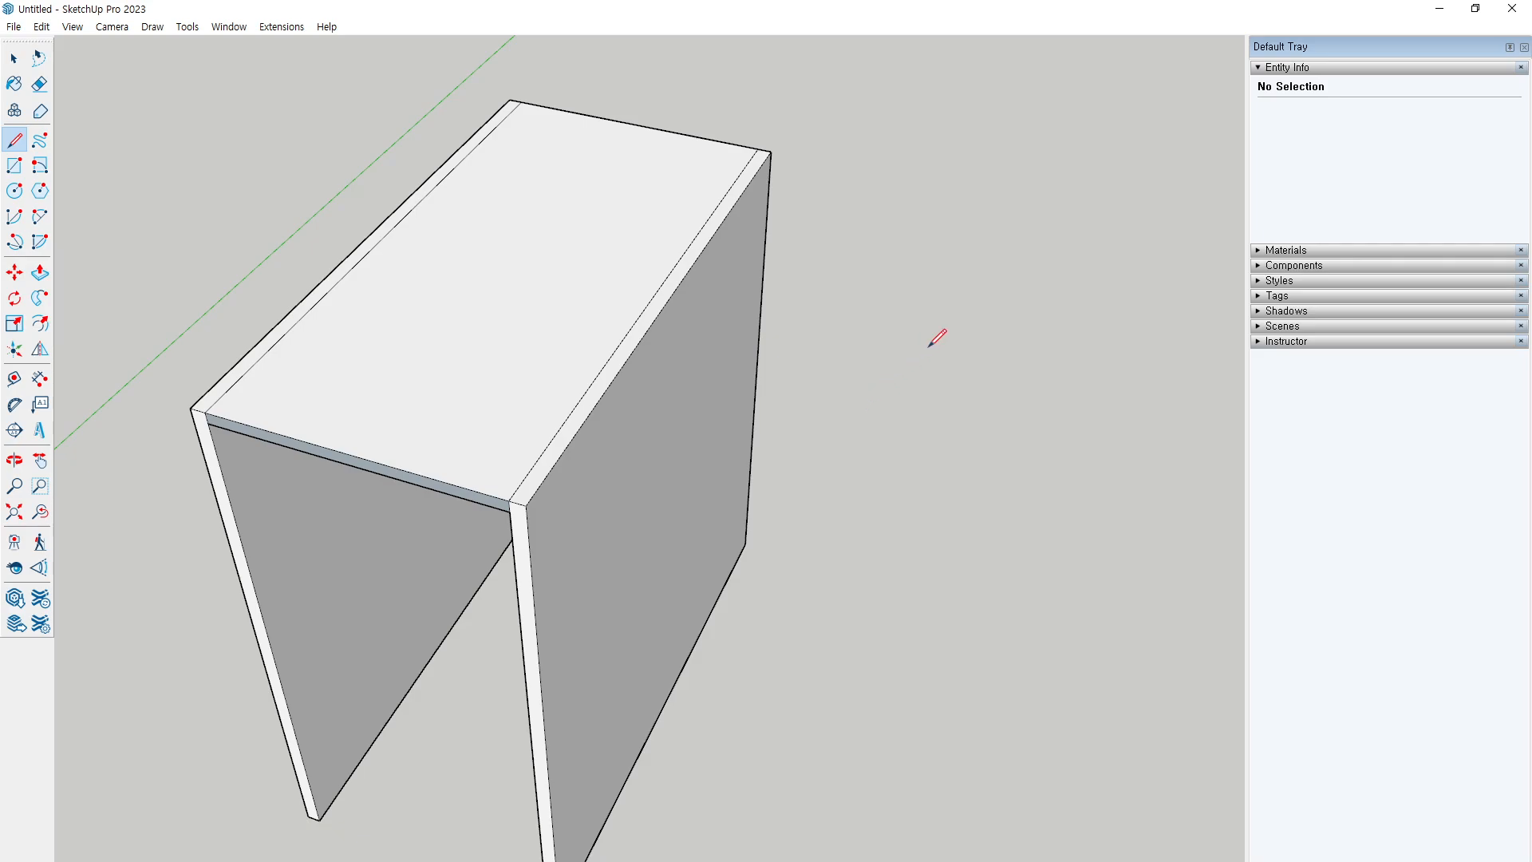
{"action": "middle_click_drag", "start_coordinate": [934, 335], "coordinate": [744, 530]}
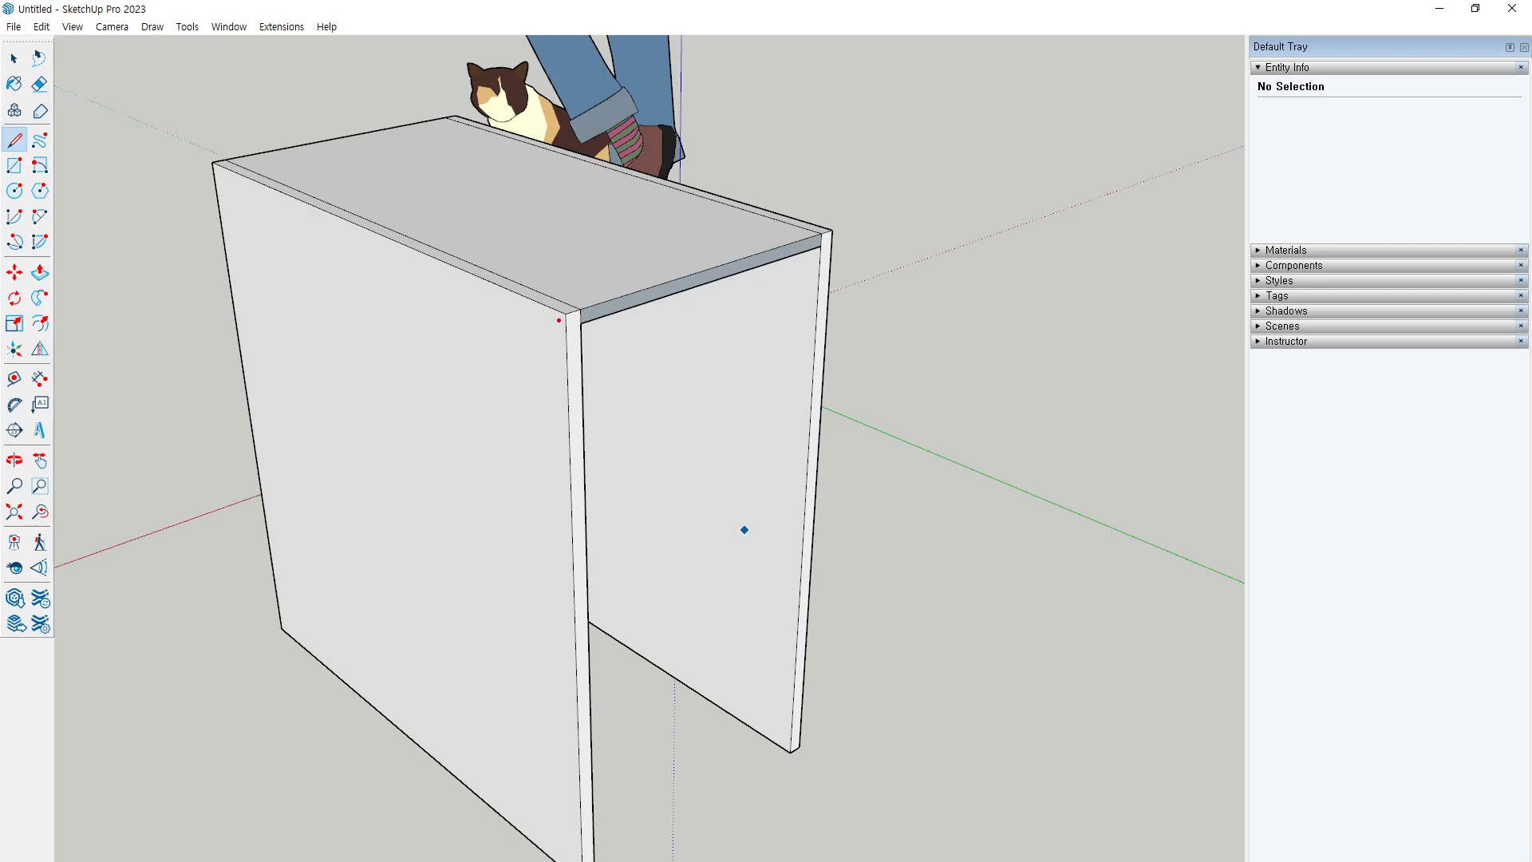
{"action": "left_click_drag", "start_coordinate": [562, 317], "coordinate": [563, 608]}
{"action": "mouse_move", "coordinate": [565, 314]}
{"action": "left_mouse_down"}
{"action": "mouse_move", "coordinate": [830, 227]}
{"action": "mouse_move", "coordinate": [793, 503]}
{"action": "left_mouse_up"}
{"action": "key", "text": "Escape"}
Draw a rectangle over the ungrouped box's open front, from one side panel's outer top corner to the other's outer bottom corner
{"action": "middle_click_drag", "start_coordinate": [706, 593], "coordinate": [681, 584]}
{"action": "key", "text": "r"}
{"action": "left_click", "coordinate": [543, 306]}
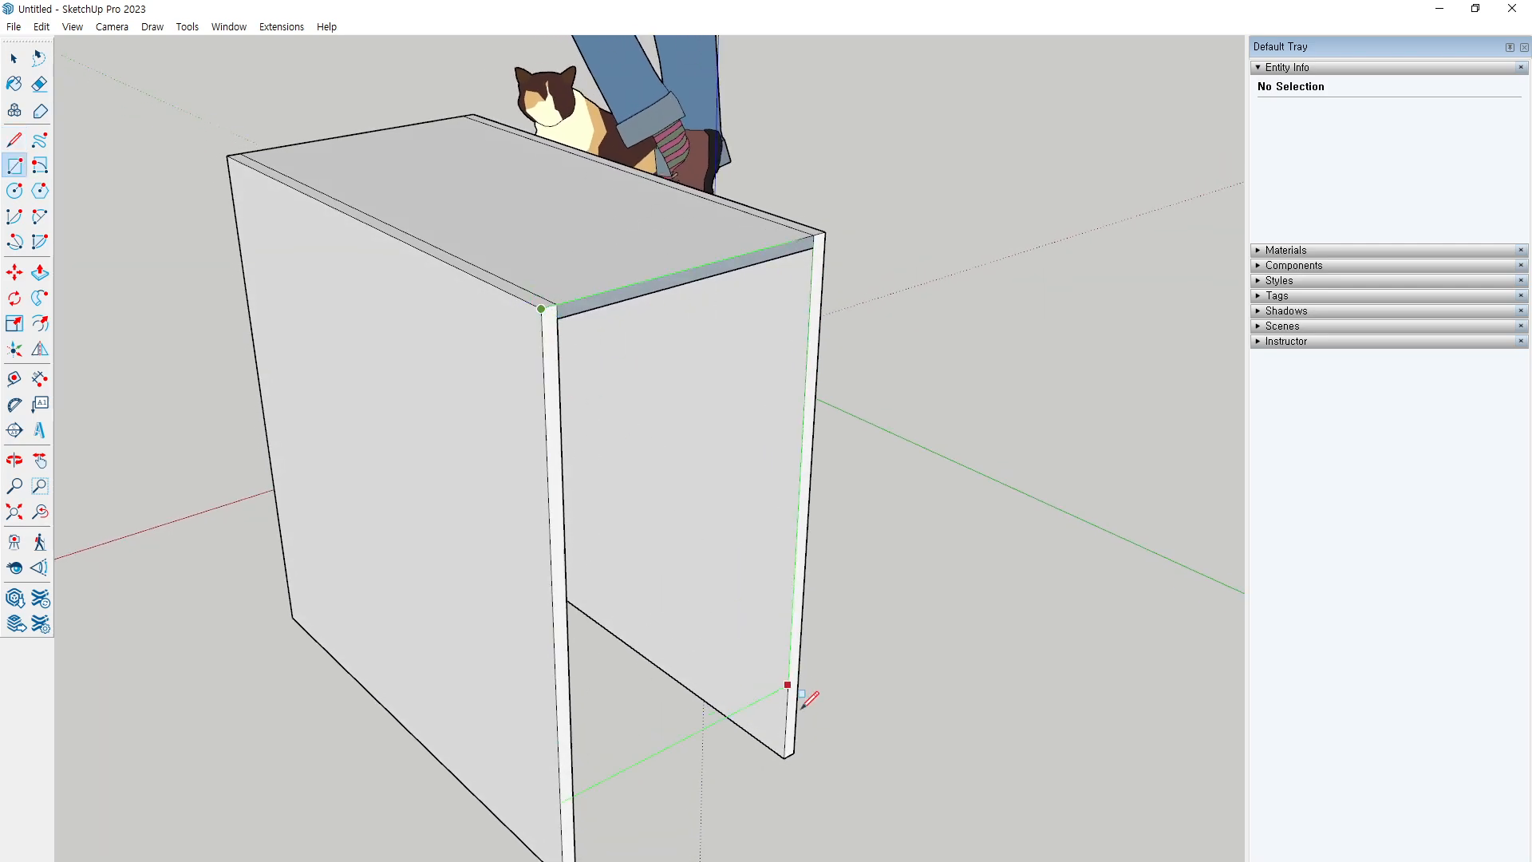
{"action": "left_click", "coordinate": [794, 752]}
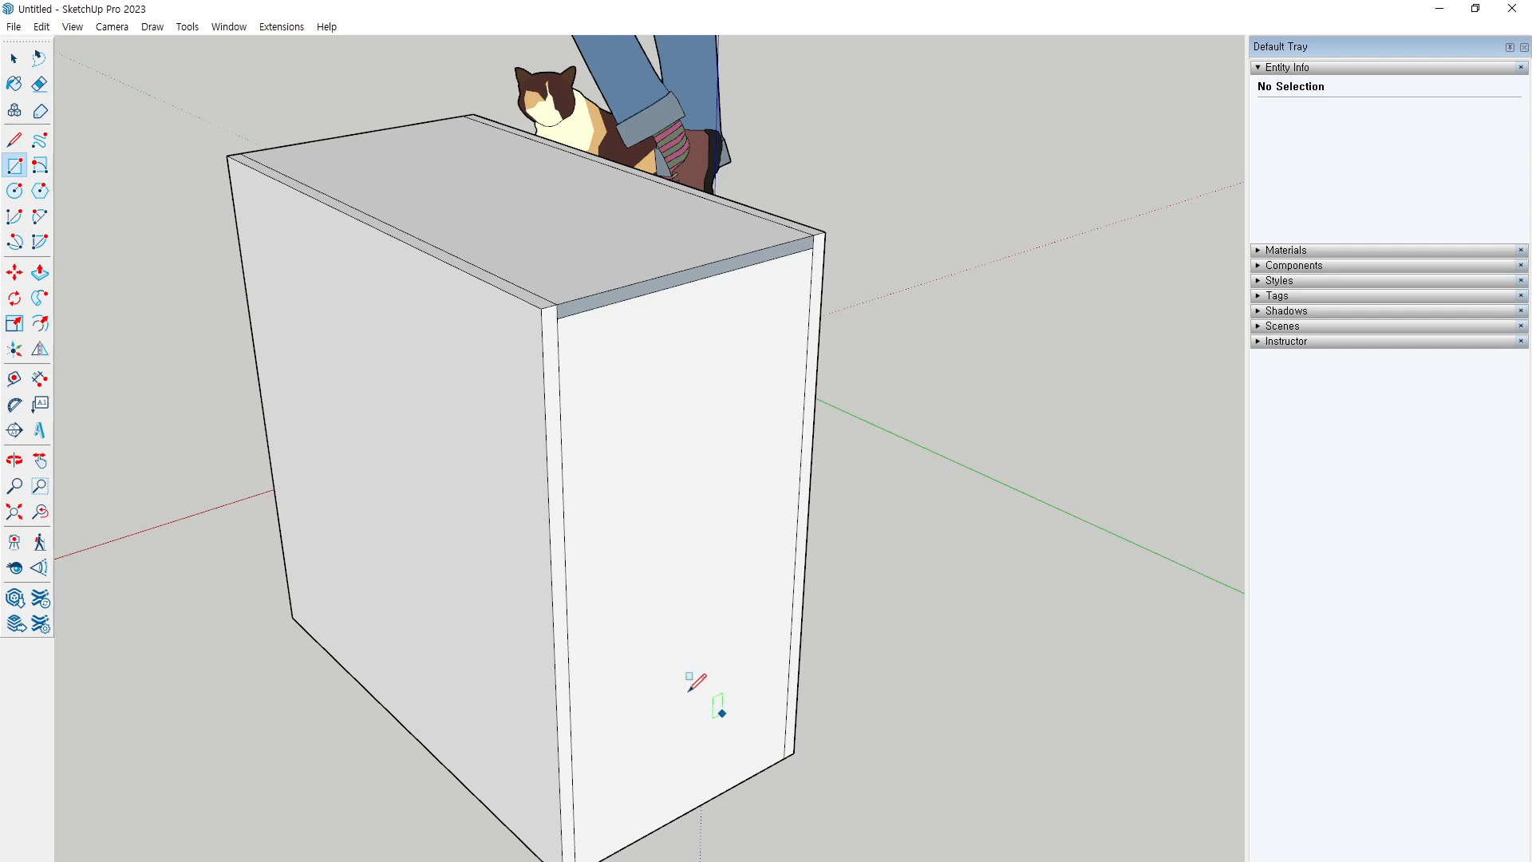
Extrude the front face between the side panels outward as a door and examine how it joins the box
{"action": "key", "text": "p"}
{"action": "left_click", "coordinate": [623, 515]}
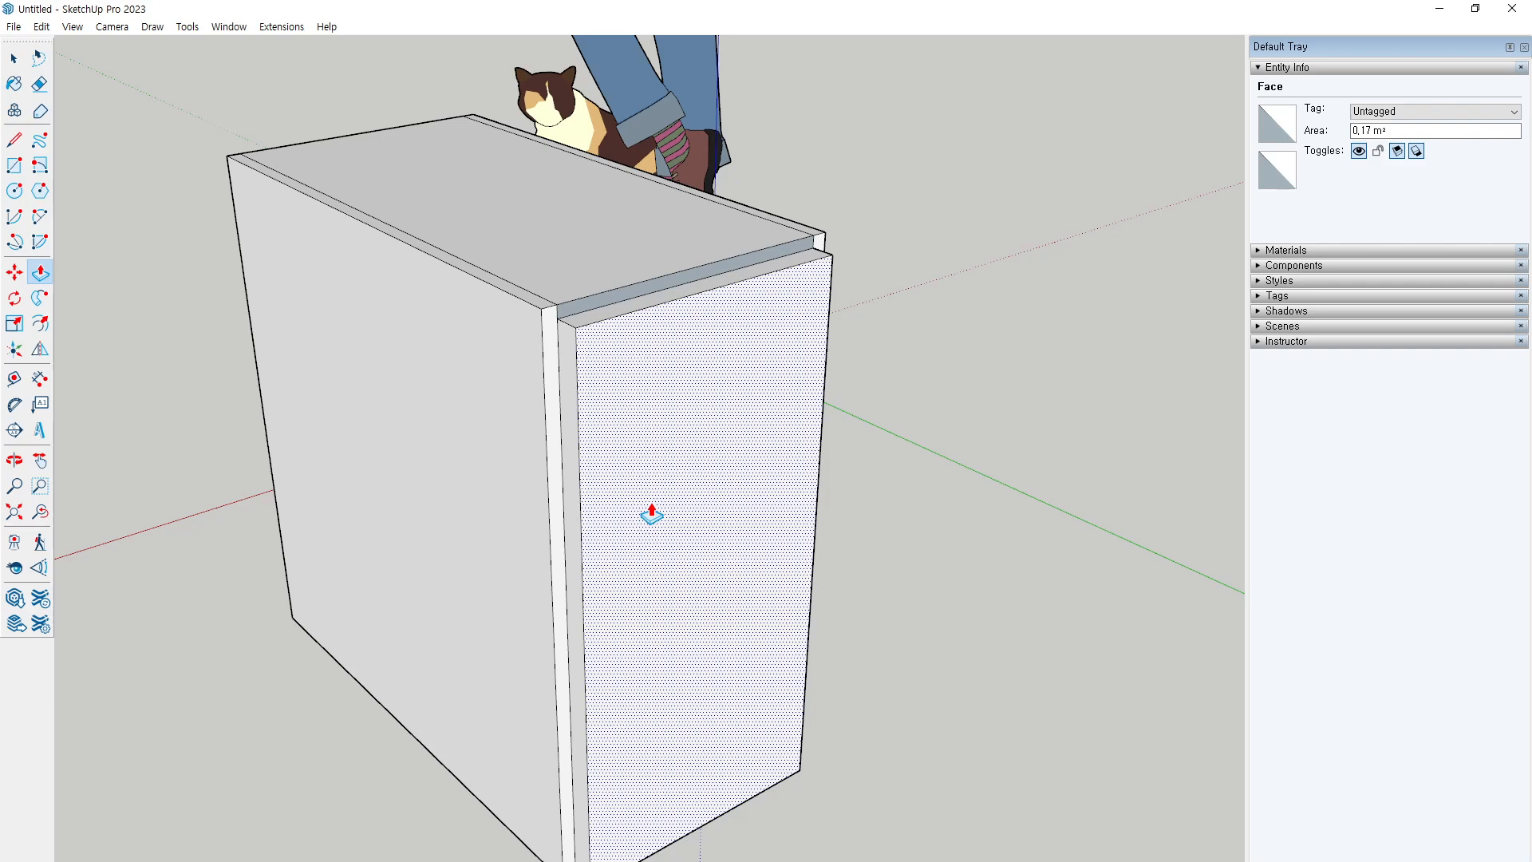
{"action": "scroll", "coordinate": [652, 513], "scroll_direction": "down", "scroll_amount": 5}
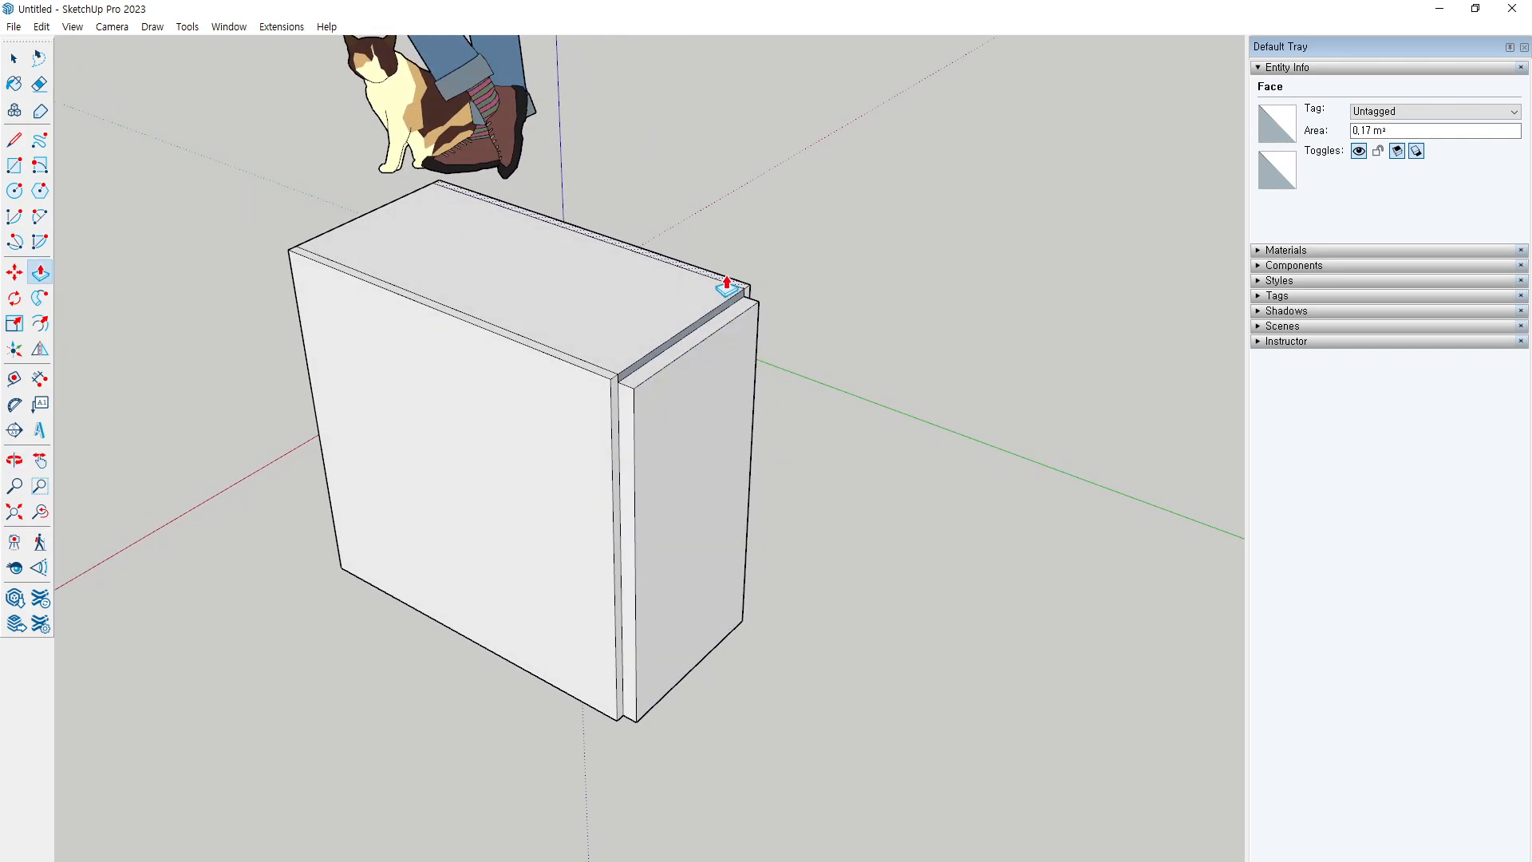
{"action": "scroll", "coordinate": [731, 291], "scroll_direction": "up", "scroll_amount": 8}
{"action": "scroll", "coordinate": [708, 332], "scroll_direction": "down", "scroll_amount": 2}
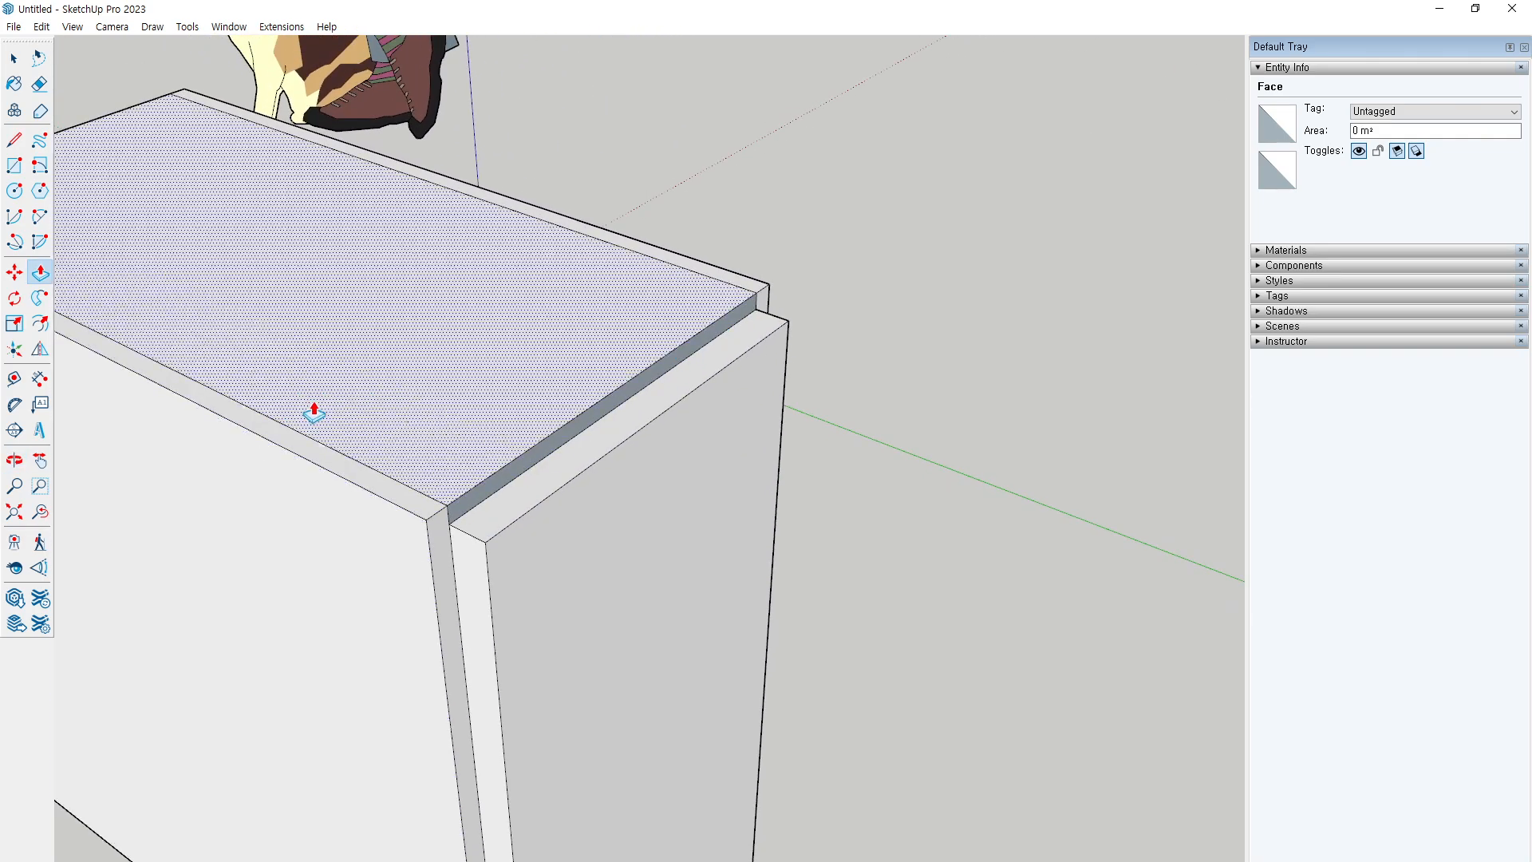
{"action": "scroll", "coordinate": [540, 497], "scroll_direction": "down", "scroll_amount": 2}
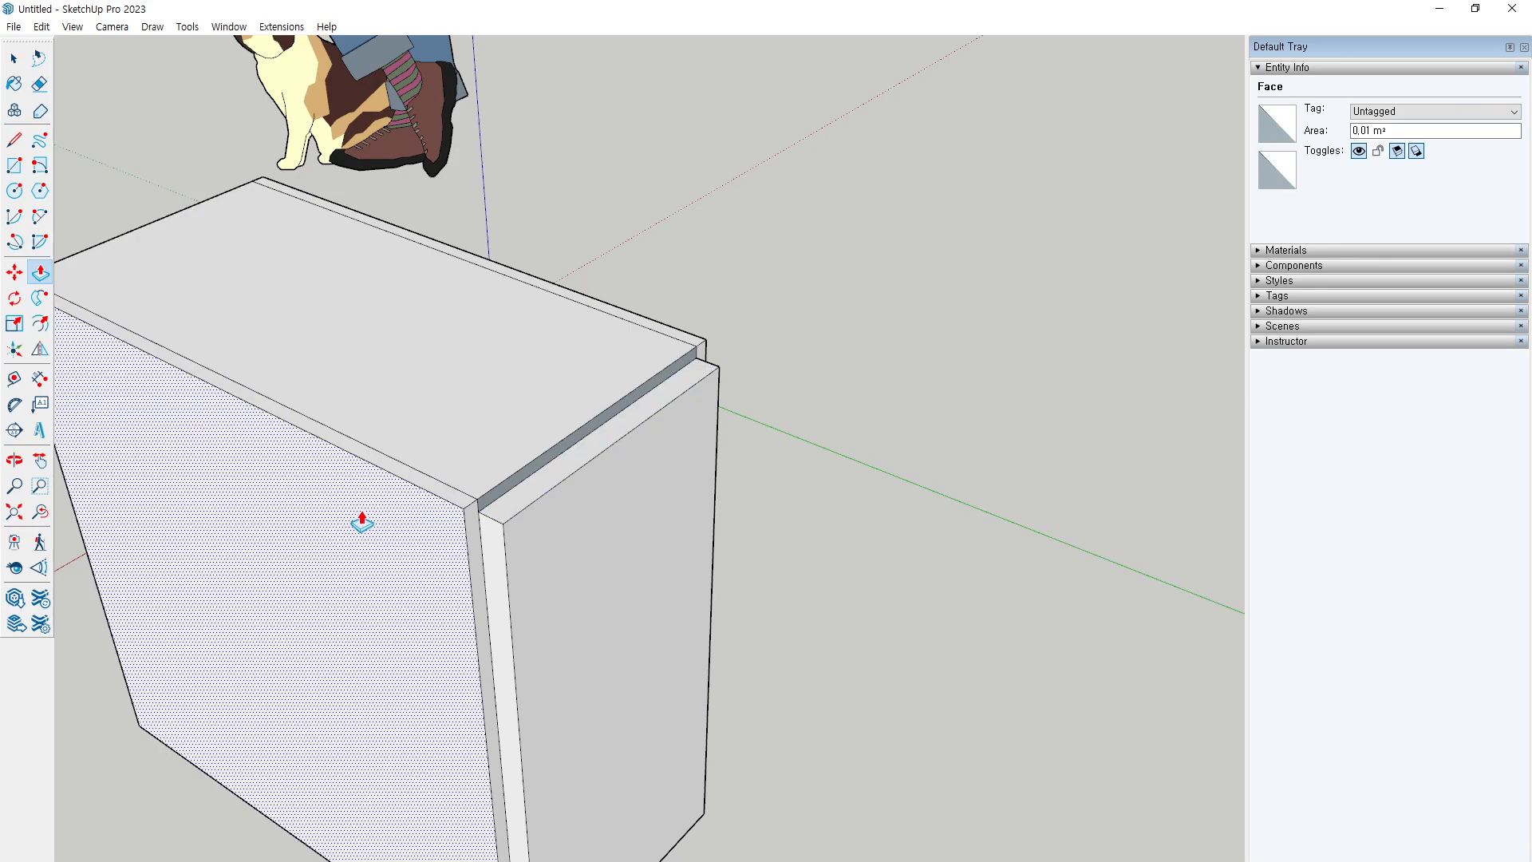
Undo the door extrusion and the front rectangle on the ungrouped box
{"action": "middle_click_drag", "start_coordinate": [362, 520], "coordinate": [814, 605]}
{"action": "scroll", "coordinate": [798, 558], "scroll_direction": "down", "scroll_amount": 3}
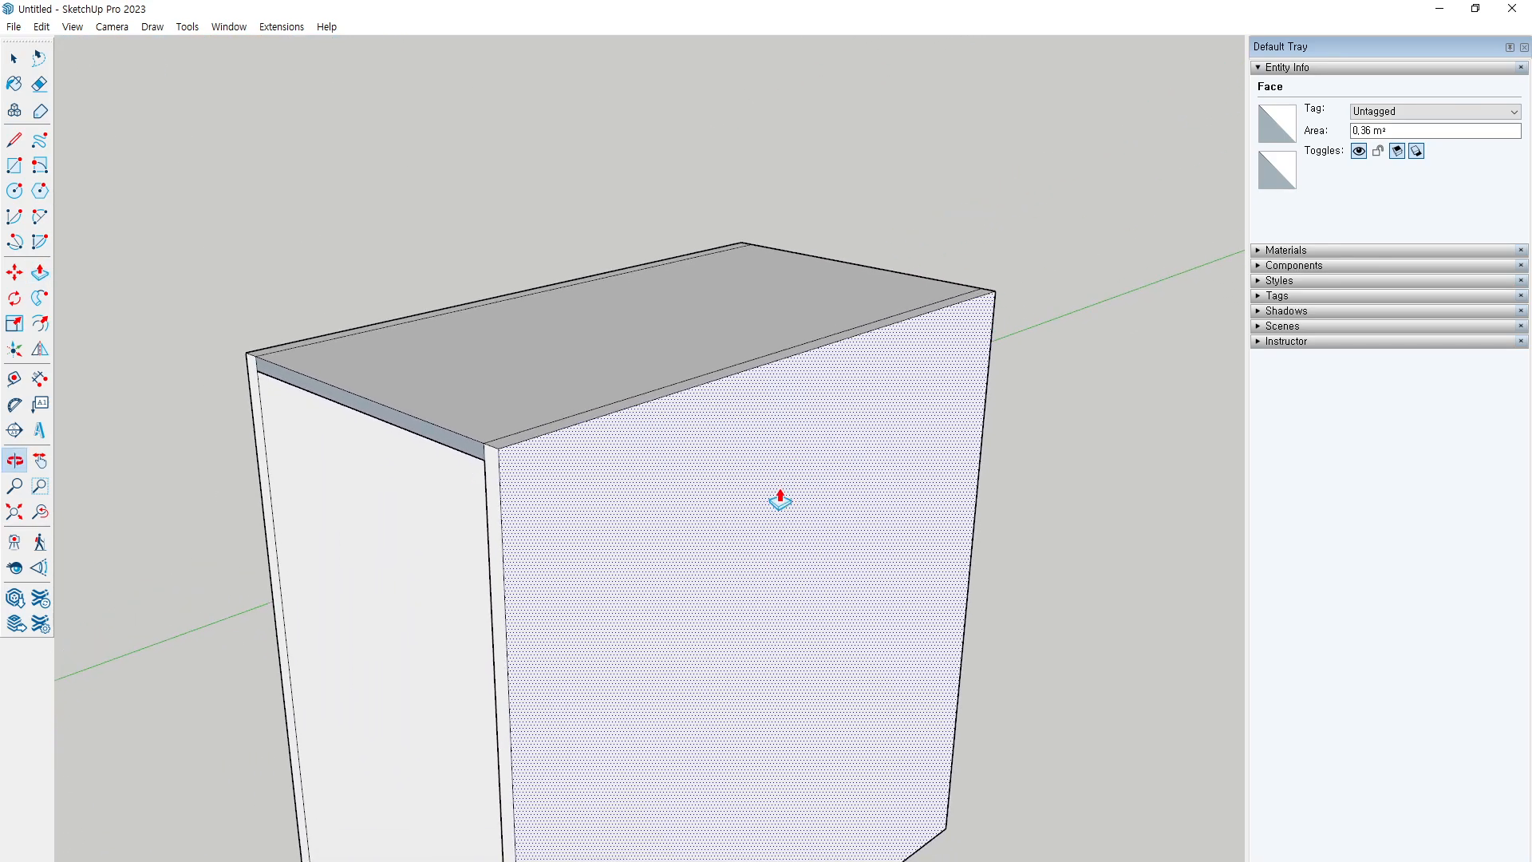
{"action": "middle_click_drag", "start_coordinate": [779, 499], "coordinate": [725, 555]}
{"action": "scroll", "coordinate": [577, 435], "scroll_direction": "down", "scroll_amount": 3}
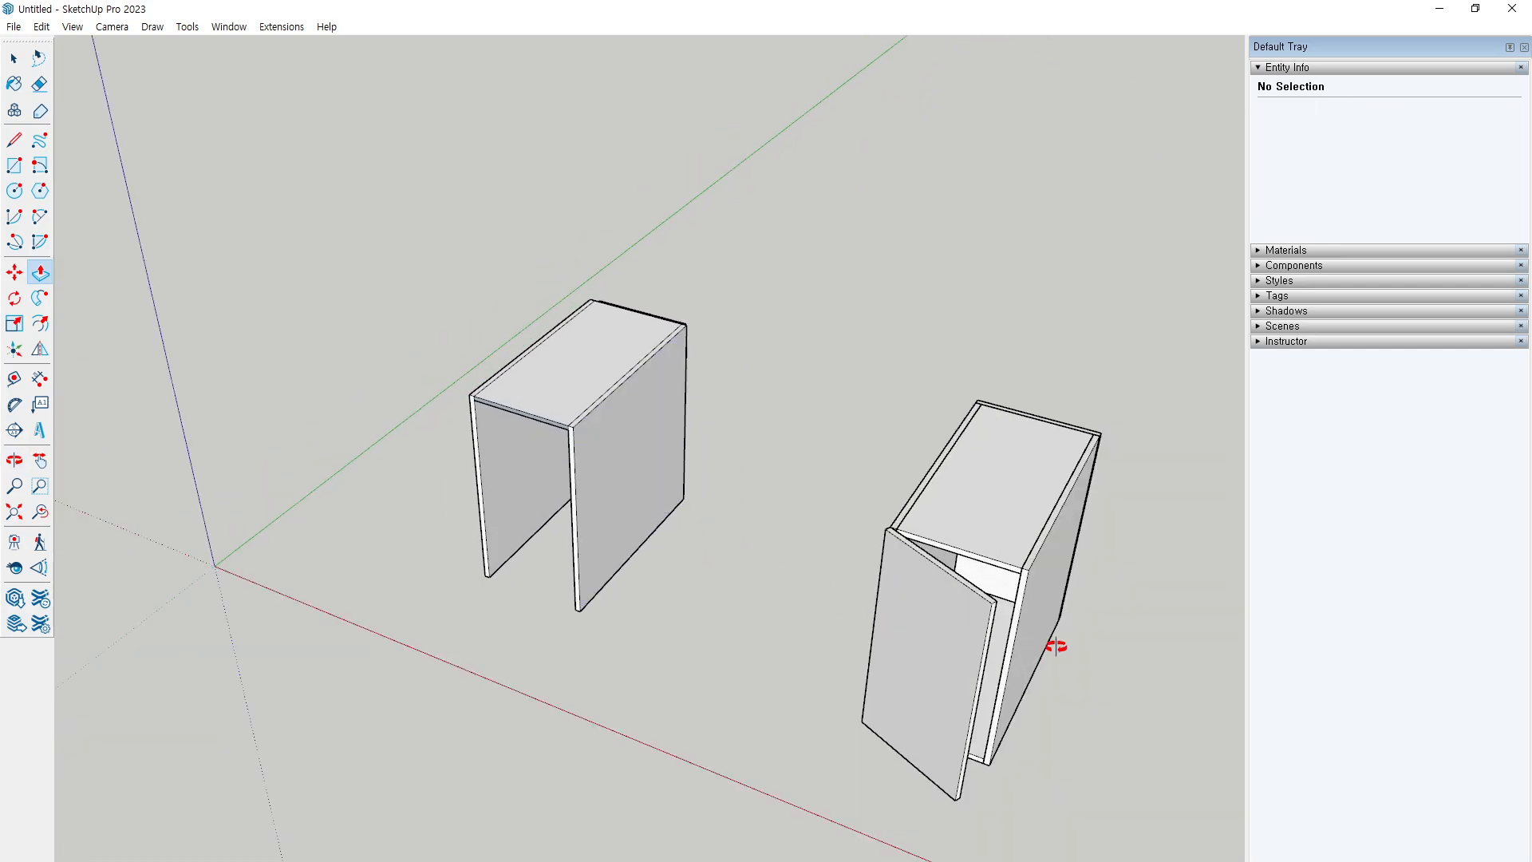
{"action": "middle_click_drag", "start_coordinate": [1053, 645], "coordinate": [1003, 633]}
{"action": "key", "text": "ctrl+2"}
{"action": "mouse_move", "coordinate": [973, 704]}
{"action": "left_mouse_down"}
{"action": "mouse_move", "coordinate": [787, 601]}
{"action": "mouse_move", "coordinate": [1022, 656]}
{"action": "left_mouse_up"}
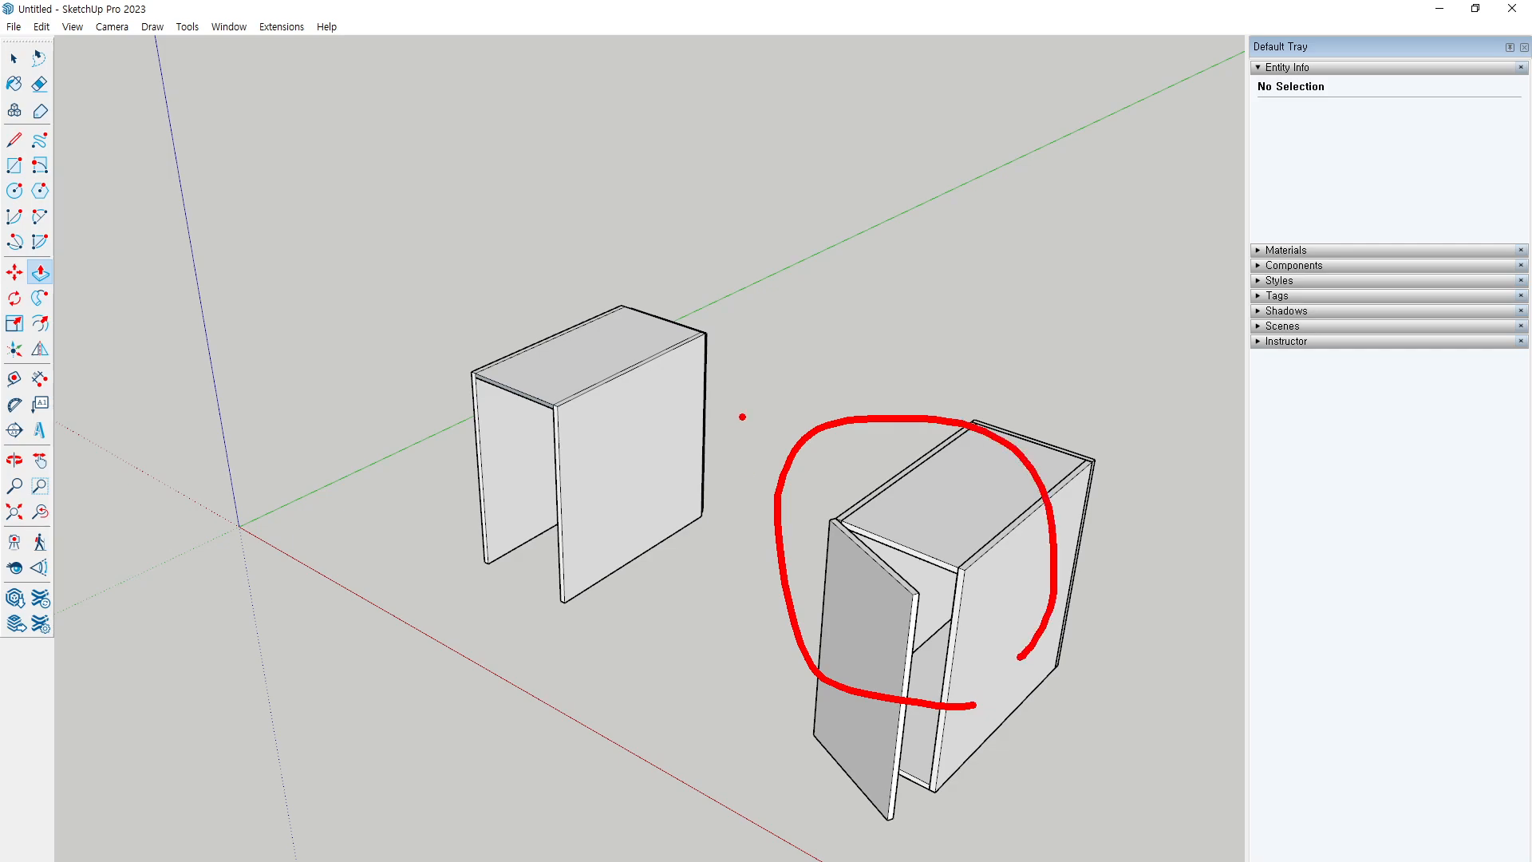
{"action": "key", "text": "Escape"}
Fit the whole model in view, select both cabinets together to compare their geometry, and clear the selection
{"action": "key", "text": "space"}
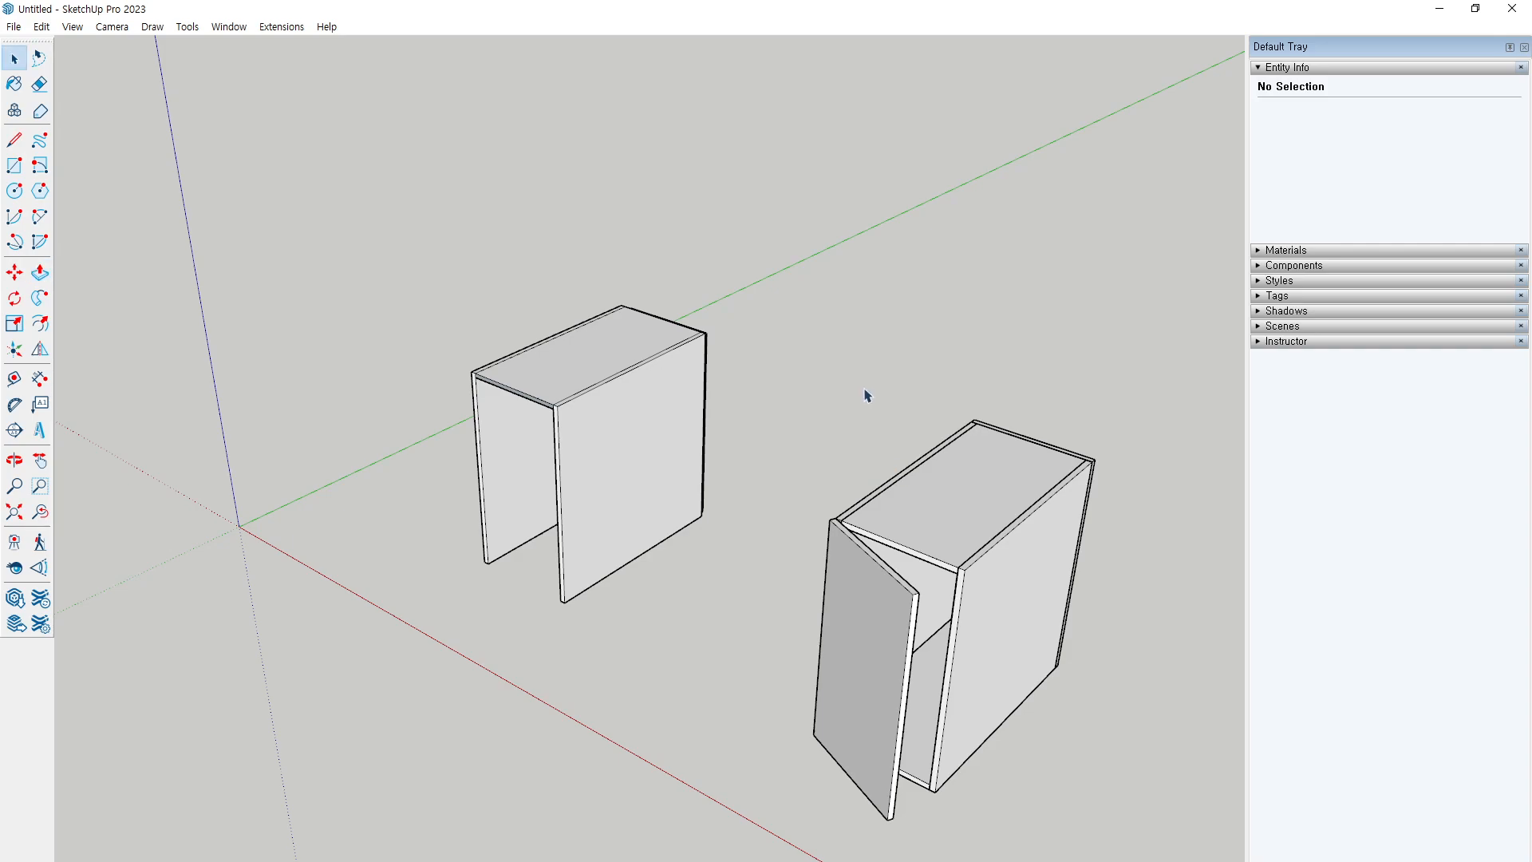
{"action": "key", "text": "shift+z"}
{"action": "left_click_drag", "start_coordinate": [438, 215], "coordinate": [1147, 749]}
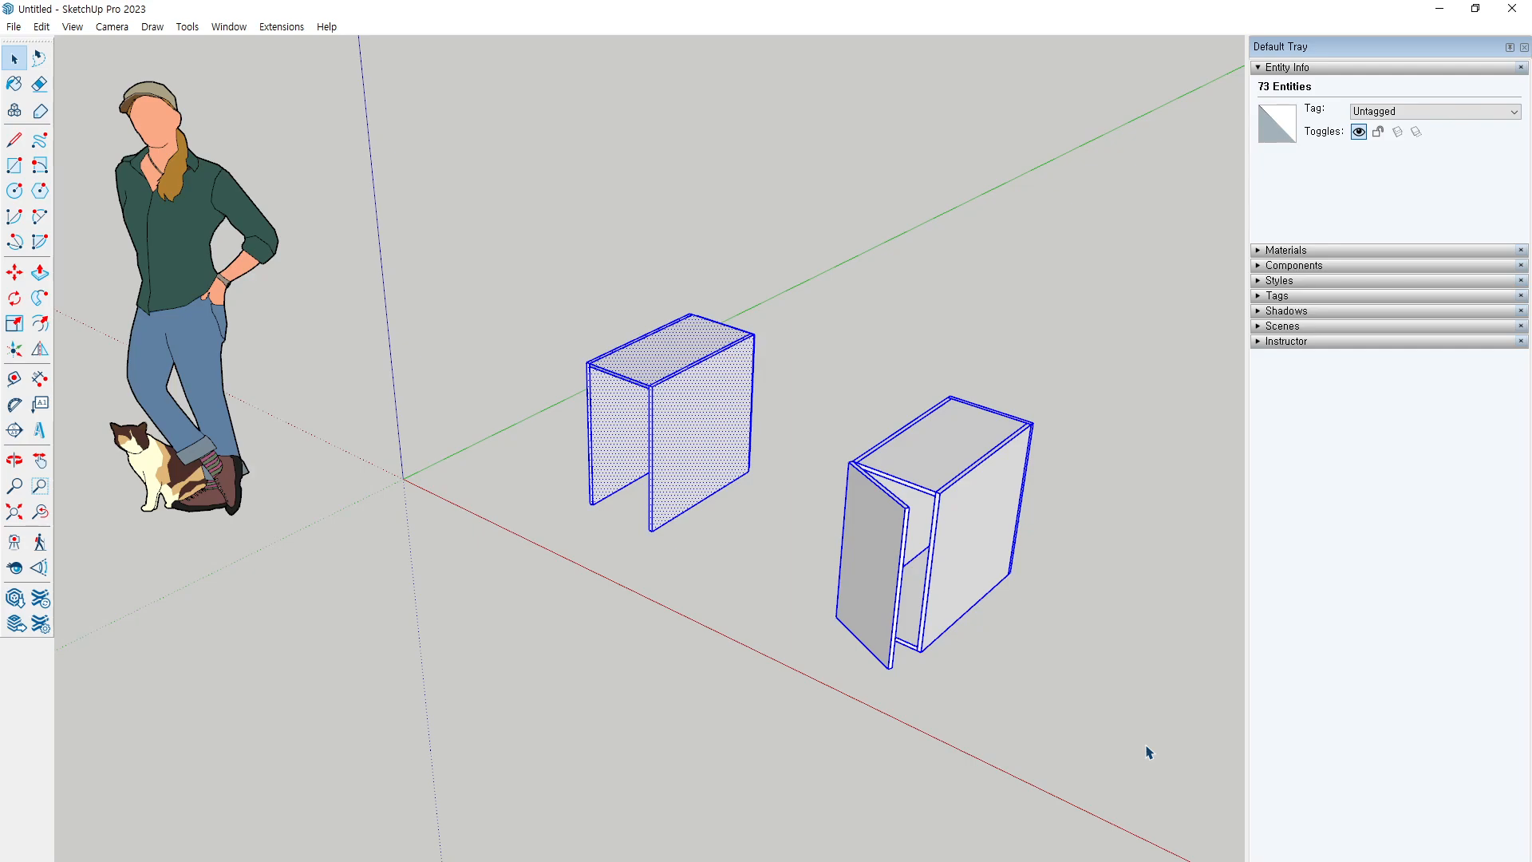
{"action": "left_click", "coordinate": [495, 672]}
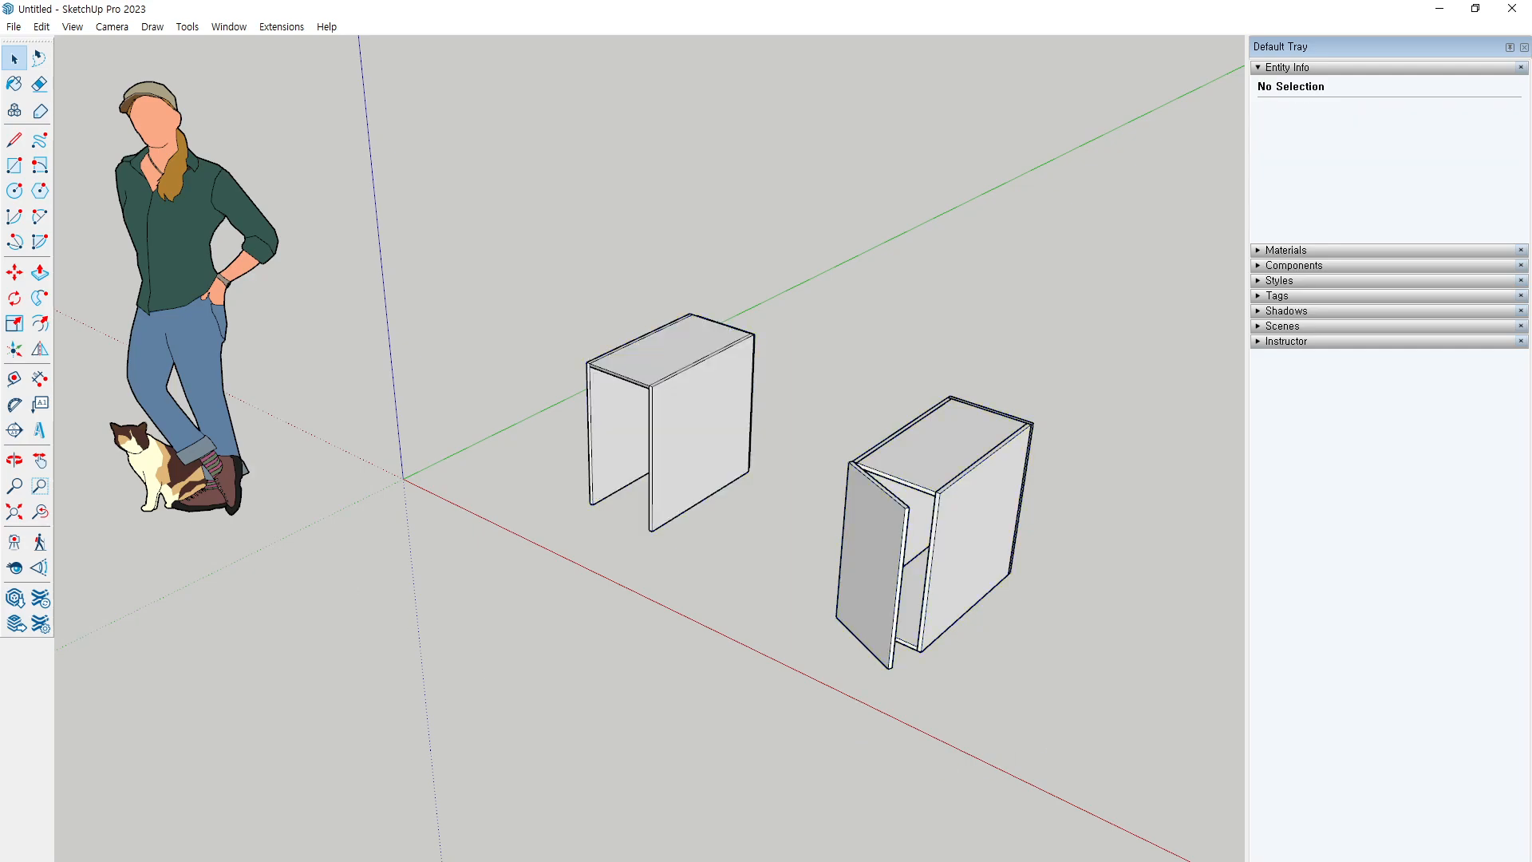